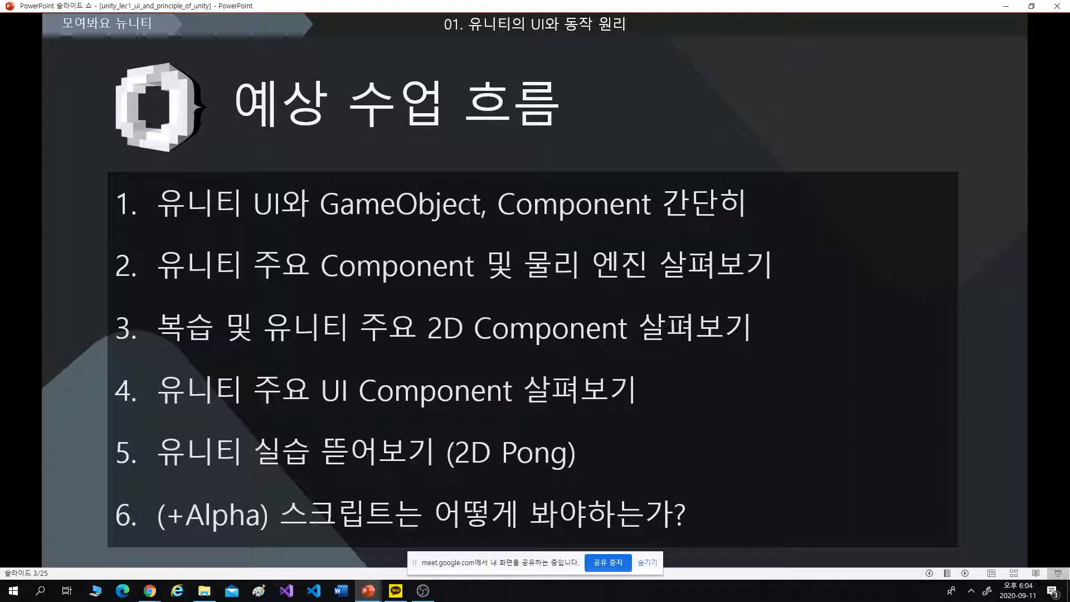
- Advance to the Unity UI introduction slide, and open the Newnity project from Unity Hub
click(812, 380)
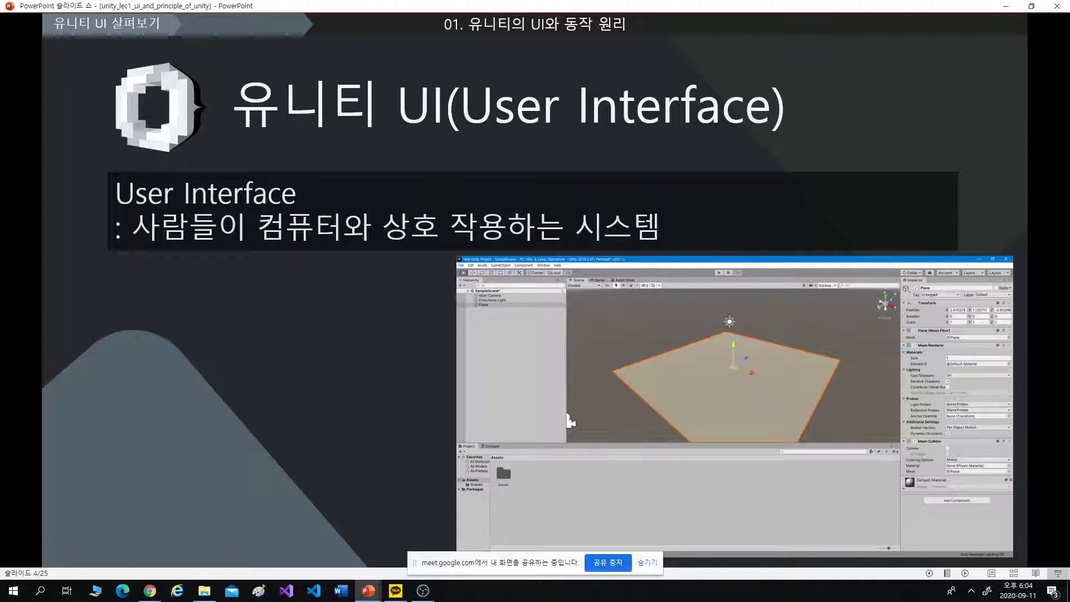
click(39, 590)
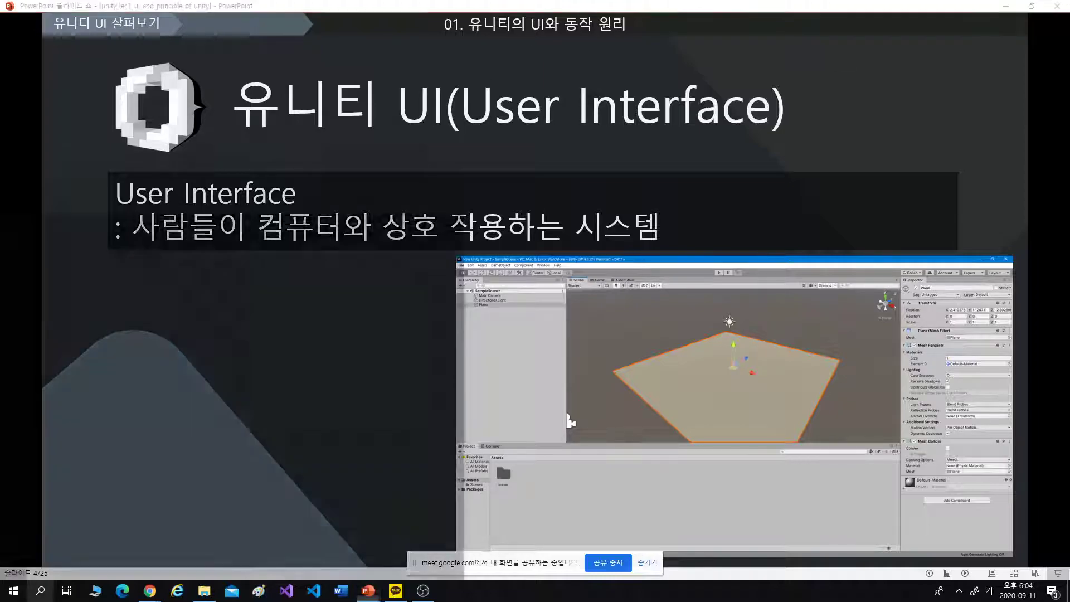
text(unity)
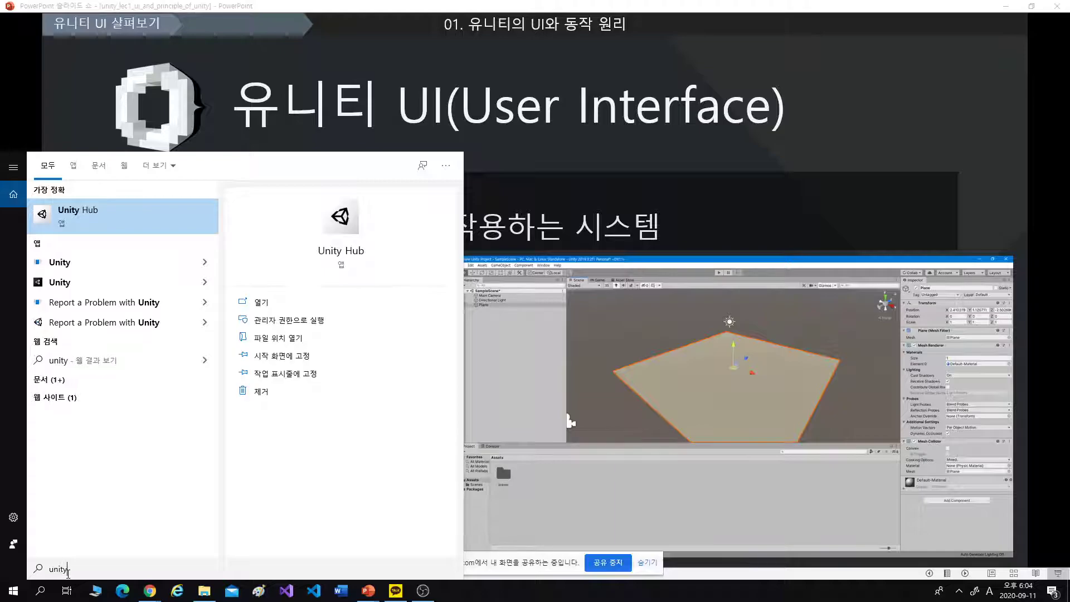
key(Return)
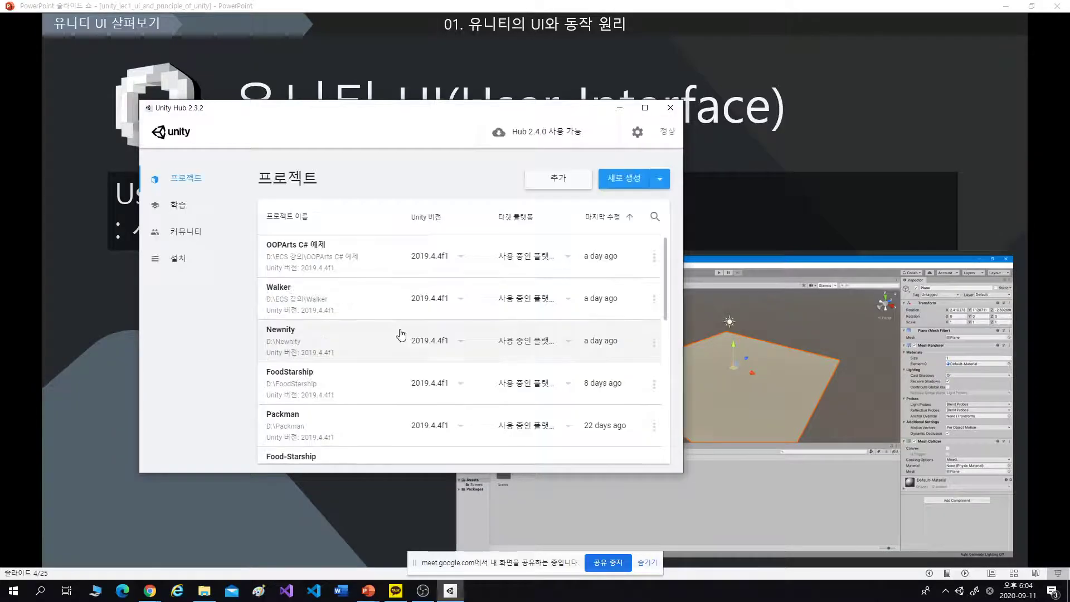
scroll(353, 351, down, 3)
scroll(346, 351, up, 3)
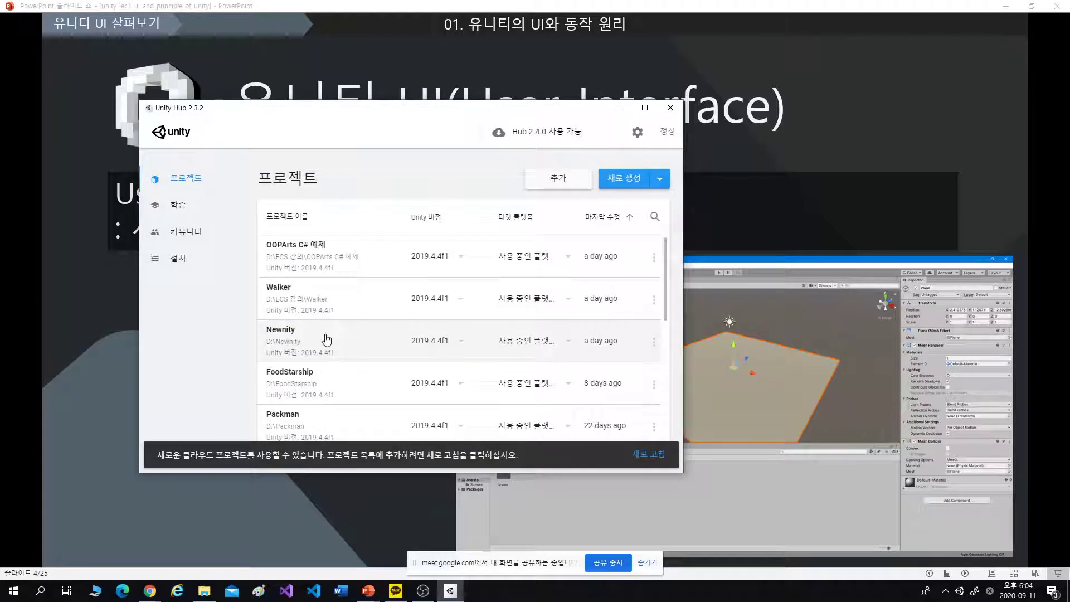
click(334, 347)
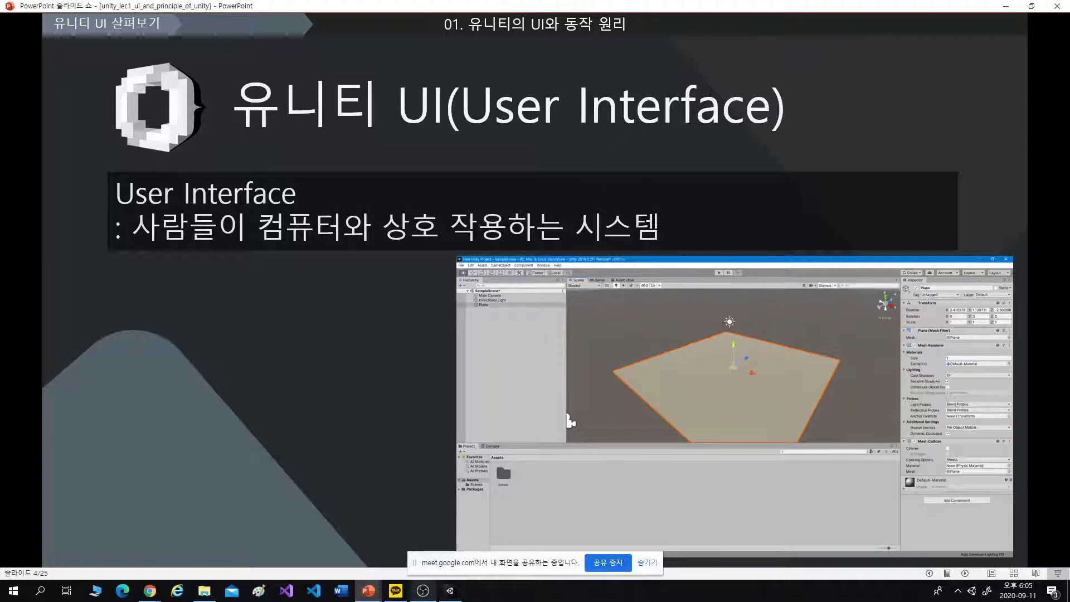
- Switch to the Unity editor and close the editor update notice
click(450, 591)
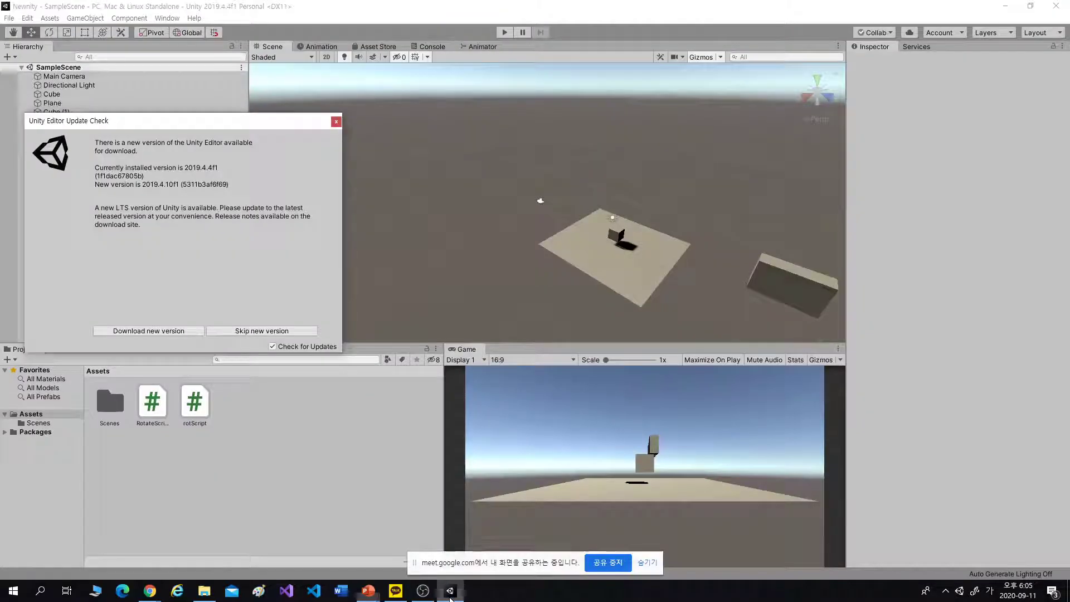
click(337, 121)
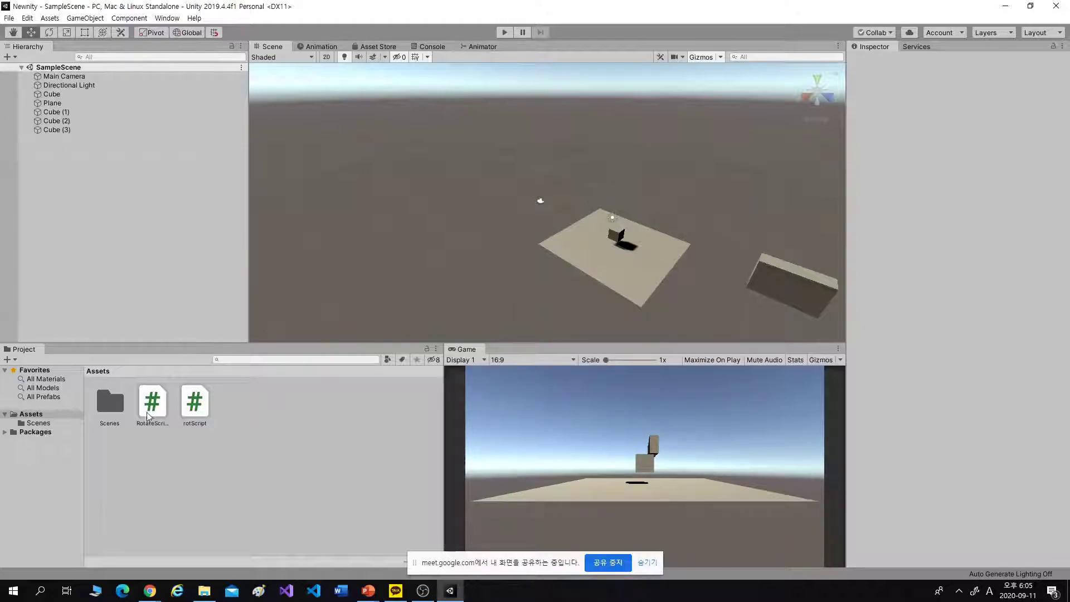
middle_drag(624, 210, 456, 139)
middle_drag(396, 179, 547, 229)
scroll(546, 229, up, 4)
middle_drag(619, 237, 423, 151)
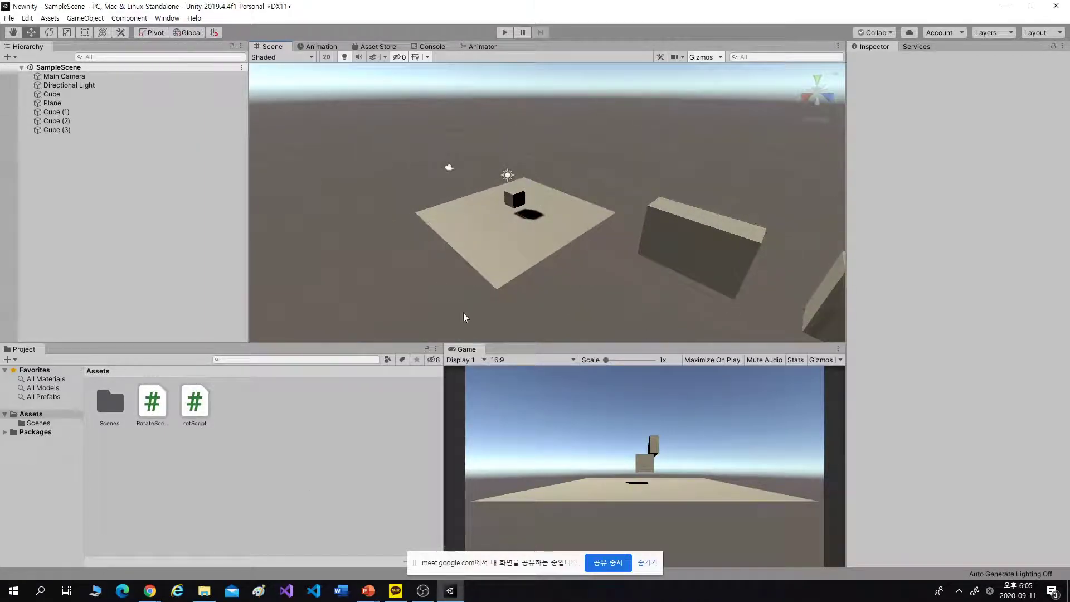
- Look through the Animation, Asset Store, Console and Animator windows, and return to the Scene view in 3D
click(322, 47)
click(379, 47)
click(432, 47)
click(483, 47)
click(272, 47)
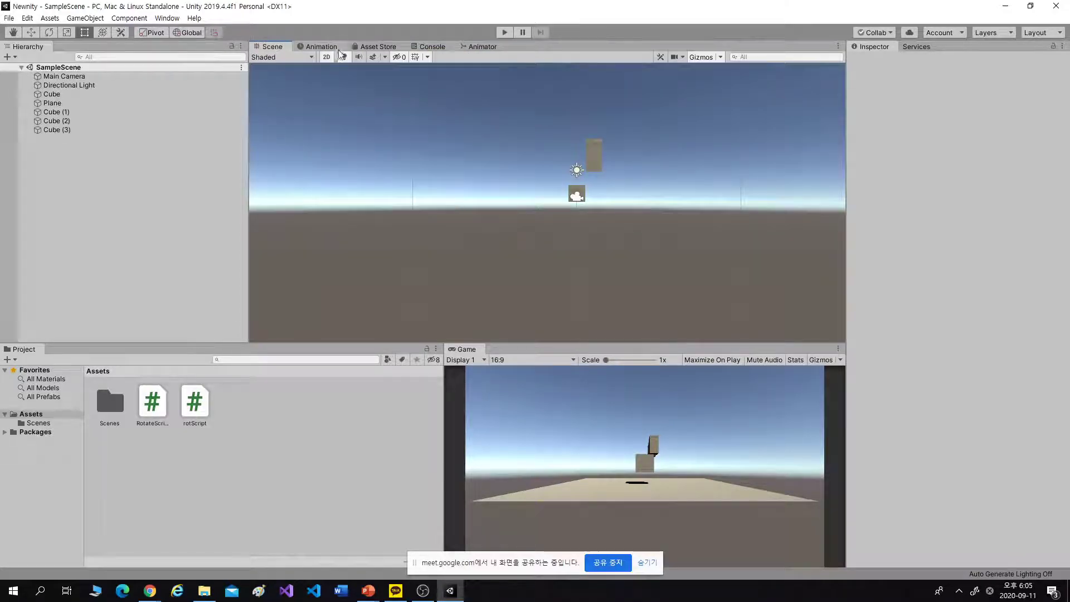
click(327, 57)
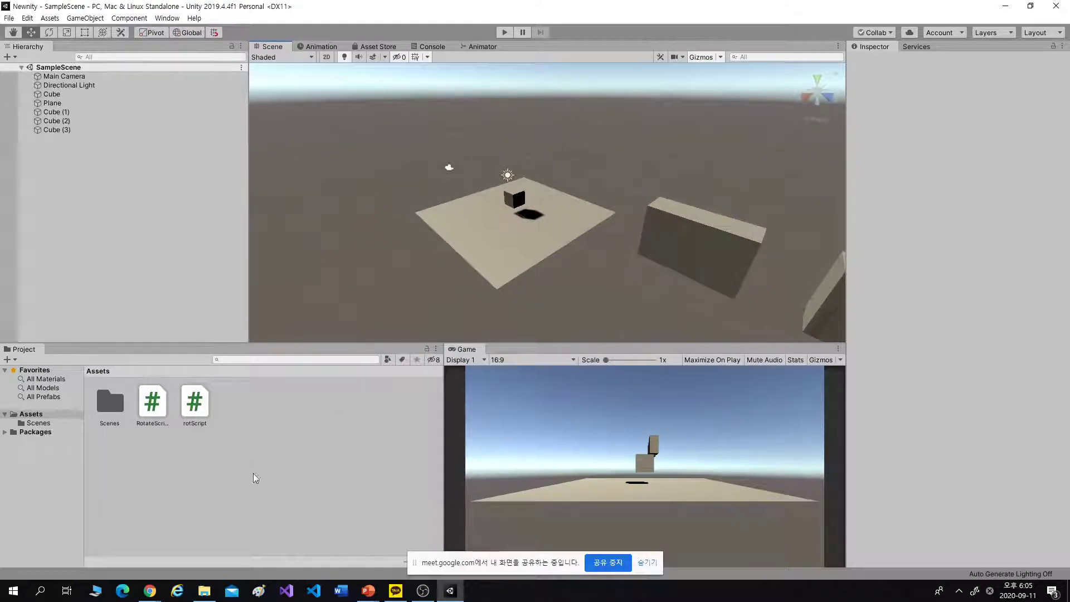
- Resize the editor panels to make the Hierarchy narrower, the Project panel wider and the Scene view taller
drag(466, 350, 341, 264)
drag(272, 47, 809, 464)
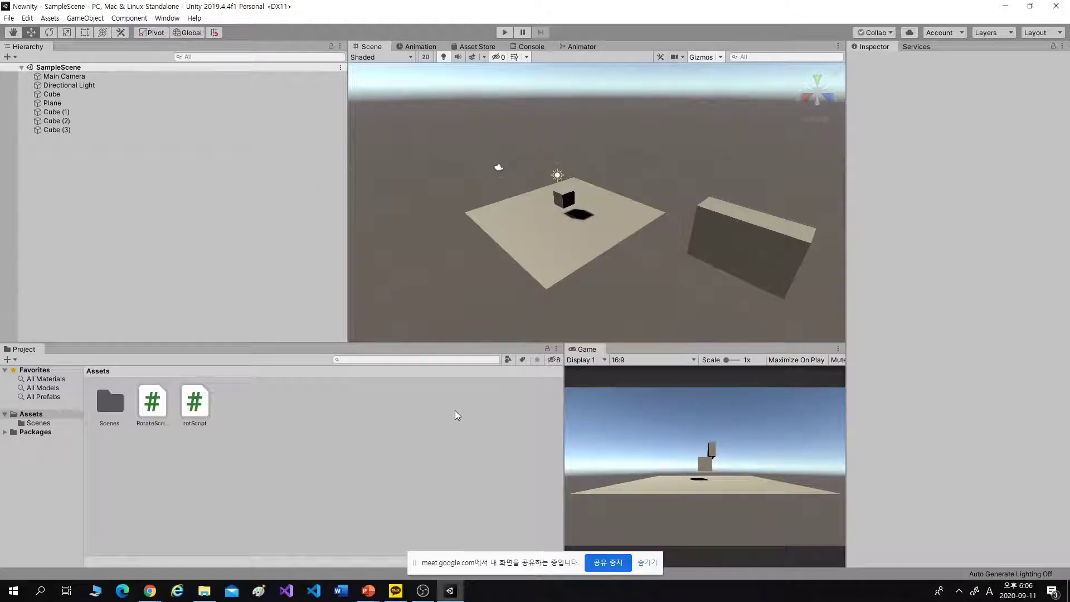
drag(565, 410, 491, 407)
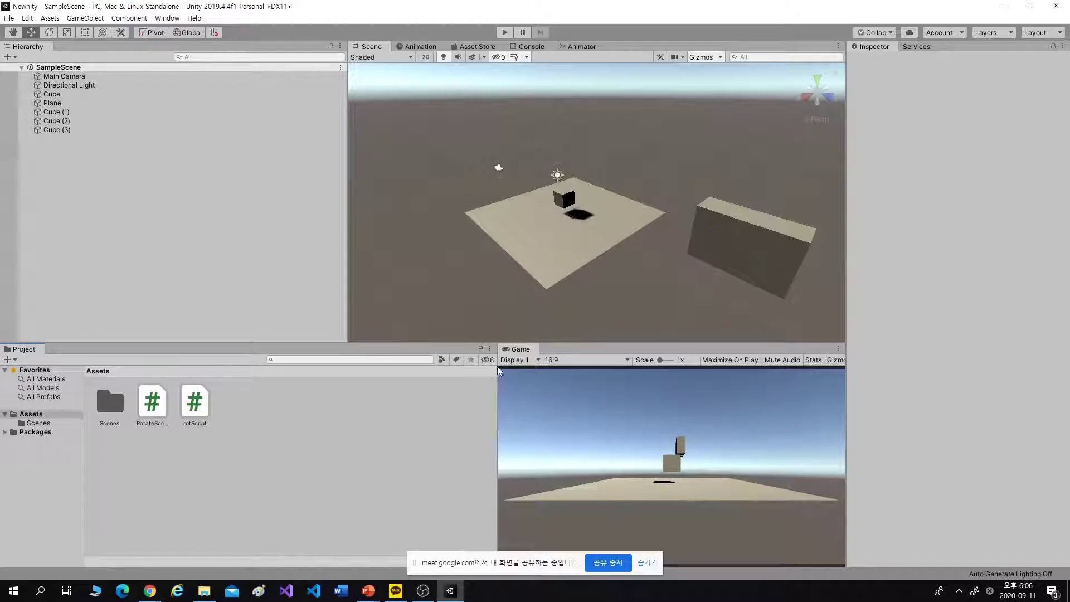
drag(348, 218, 224, 219)
drag(608, 343, 836, 384)
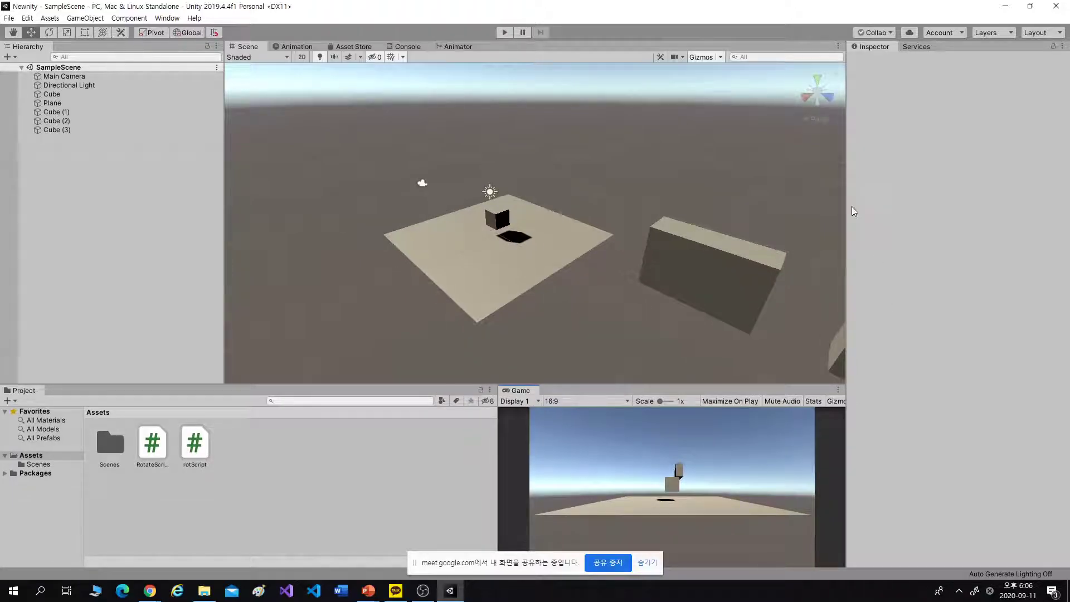
- Show PowerPoint slide 5 on where the editor windows are listed, and view the General window list in Unity
key(alt+Tab)
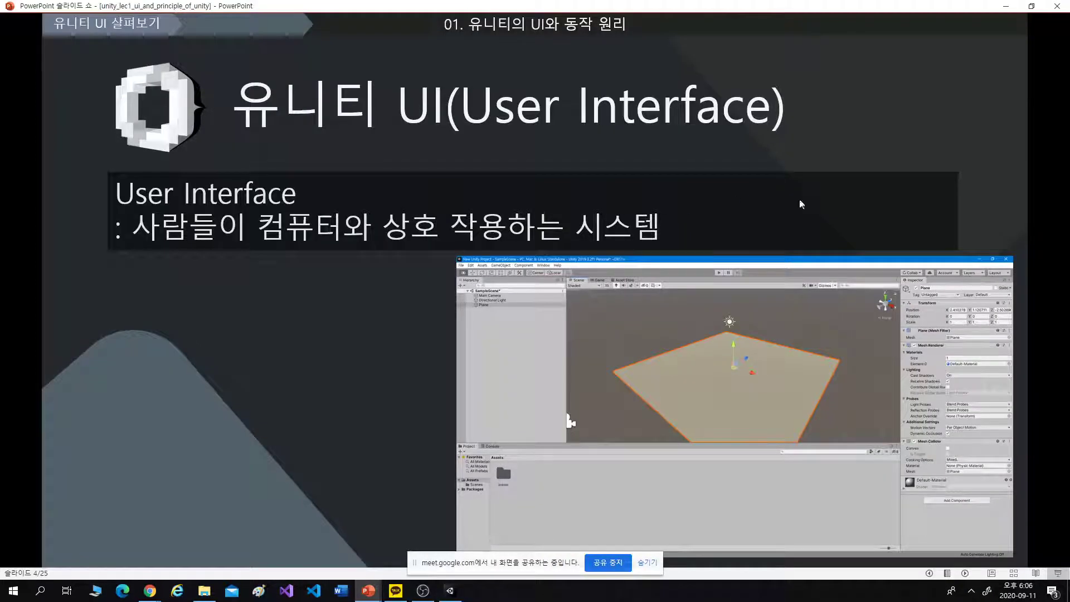
click(338, 378)
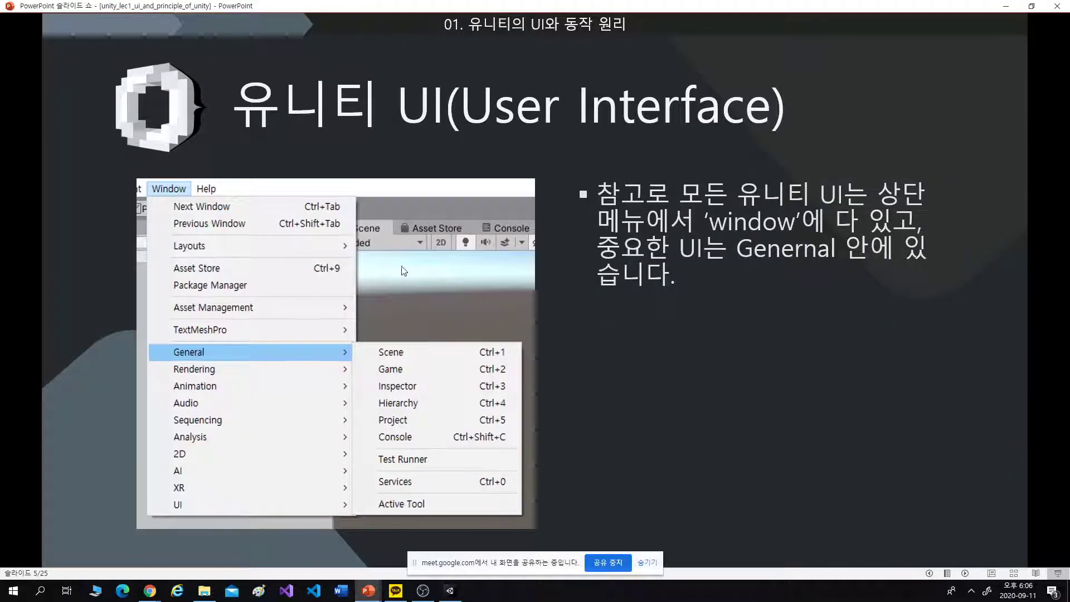
key(alt+Tab)
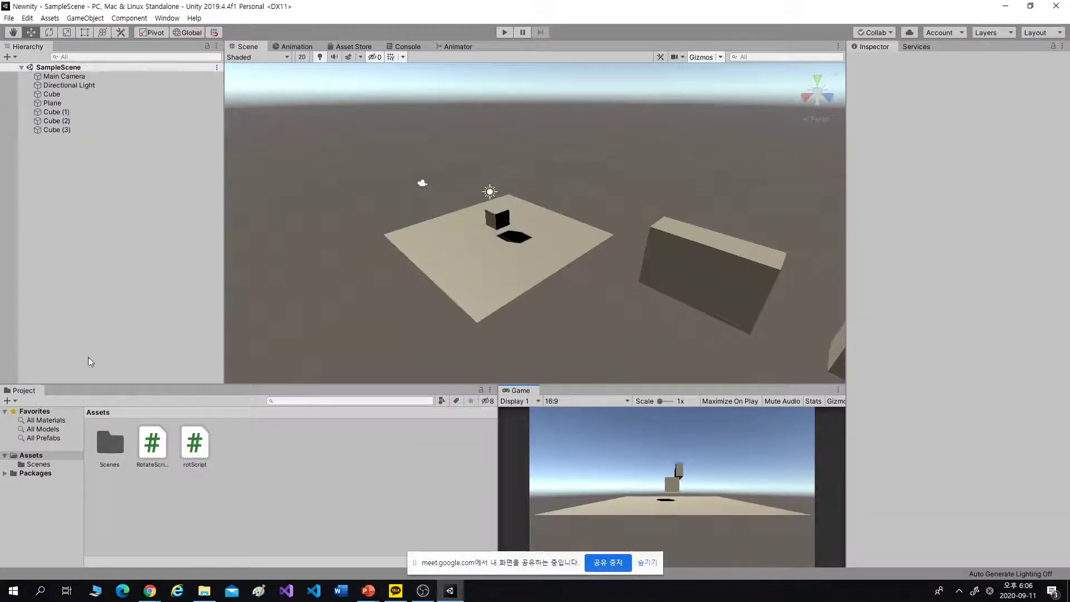
click(174, 20)
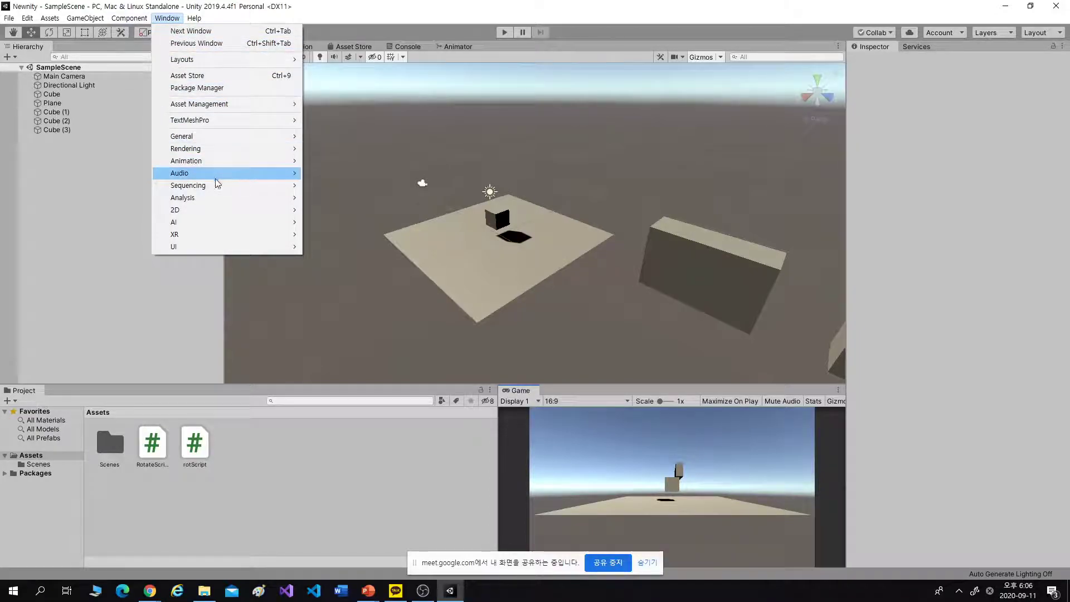
mouse_move(201, 140)
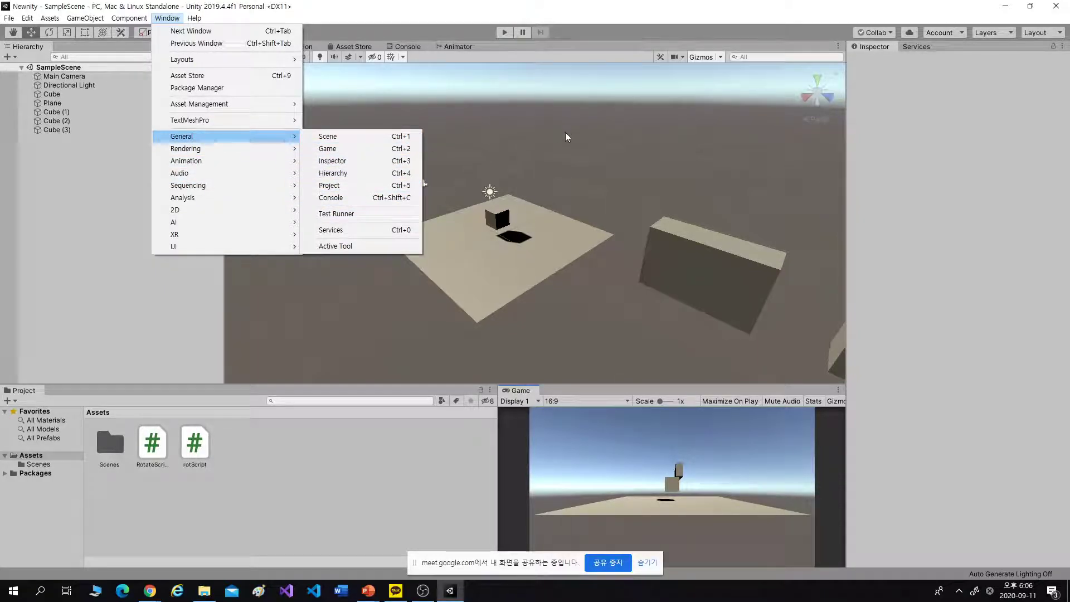
click(582, 165)
- Advance the PowerPoint slide show to the Scene window slide and compare it with the Scene view in Unity
key(alt+Tab)
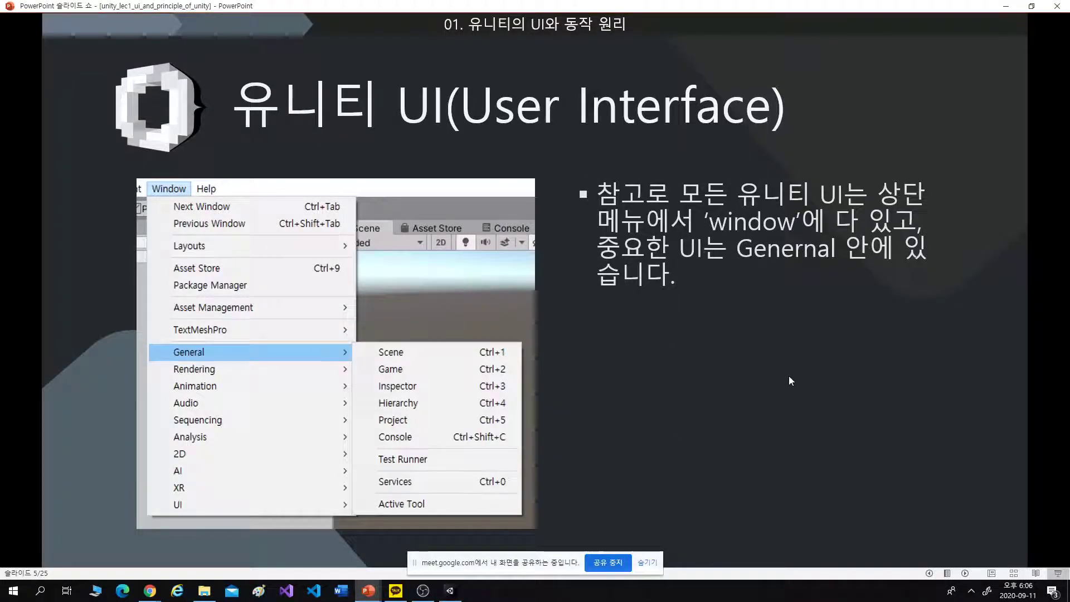
click(796, 391)
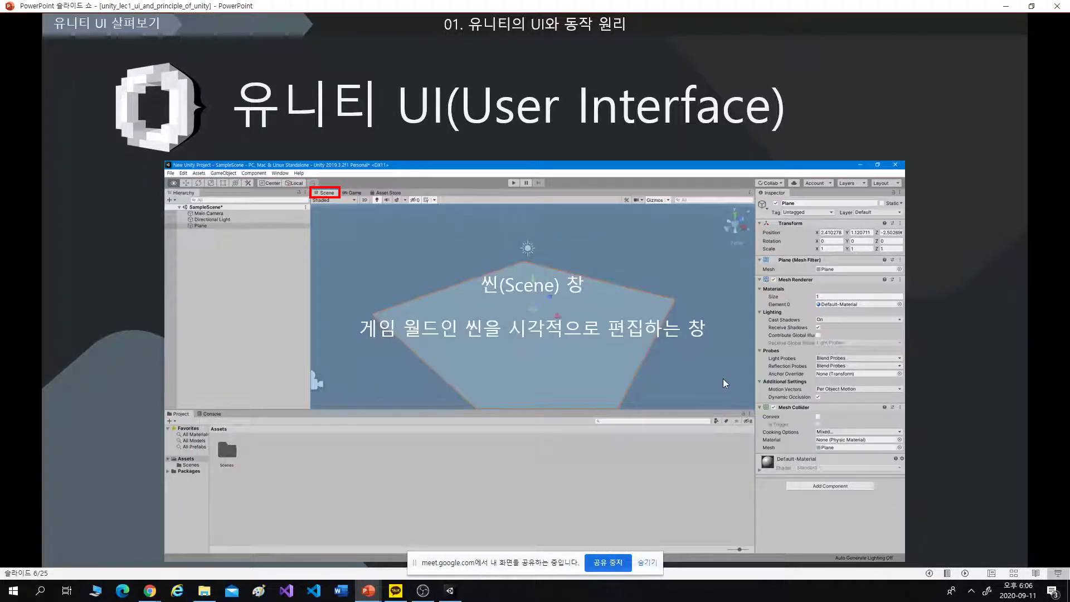
key(alt+Tab)
click(396, 240)
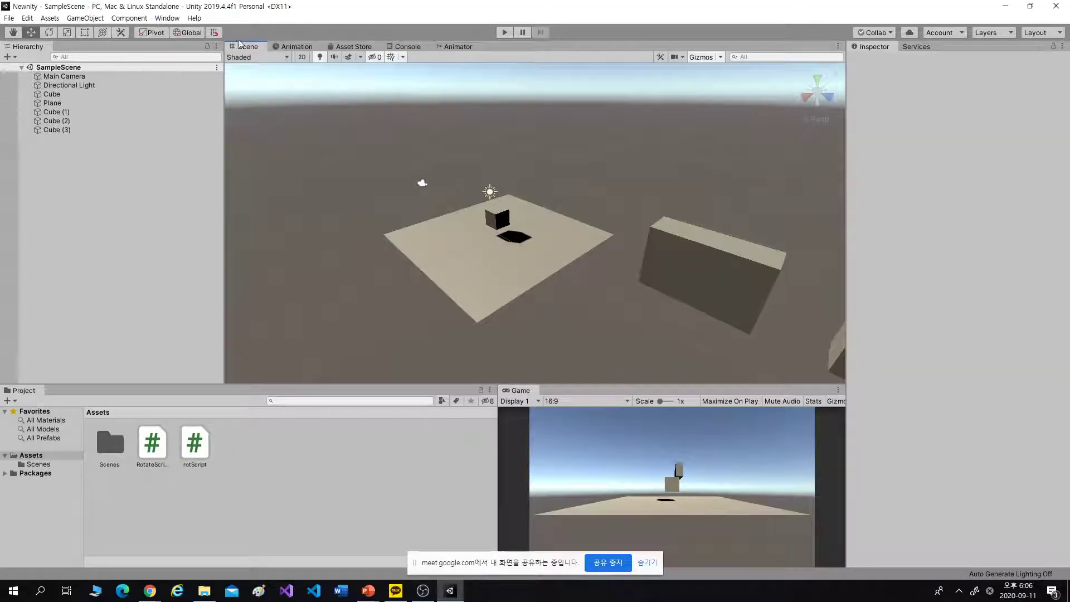
middle_drag(550, 270, 631, 262)
key(alt+Tab)
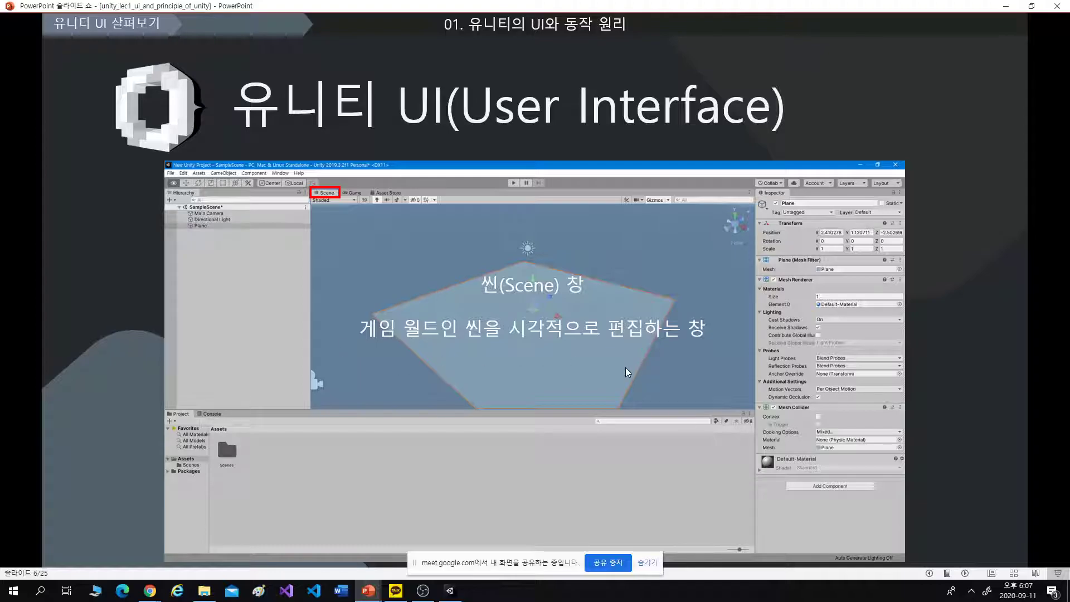
- Switch to Unity and create a scene in the Assets folder, keeping the default name New Scene
key(alt+Tab)
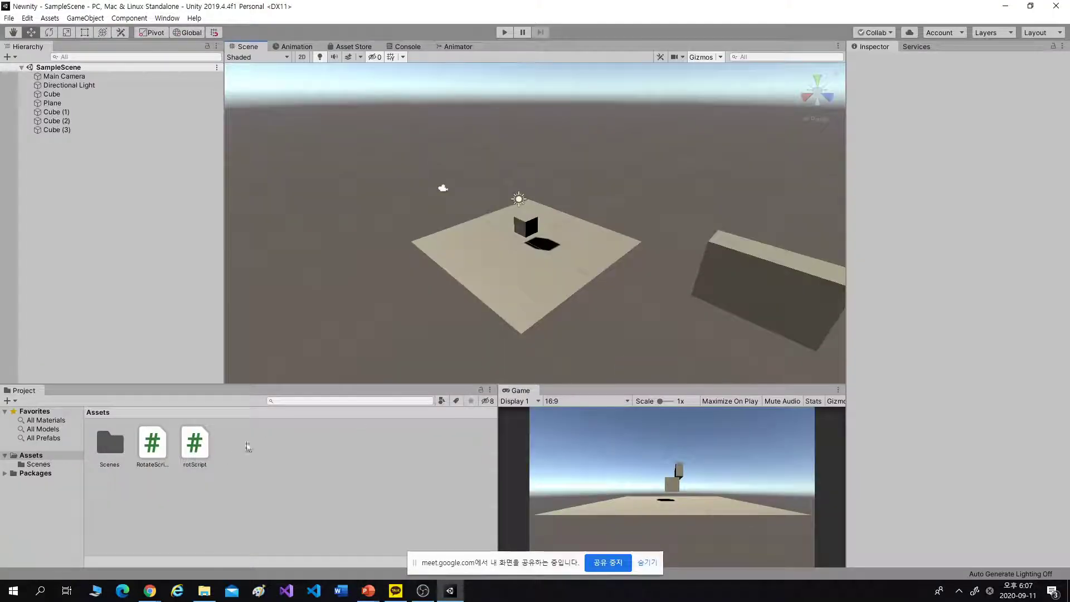
click(16, 457)
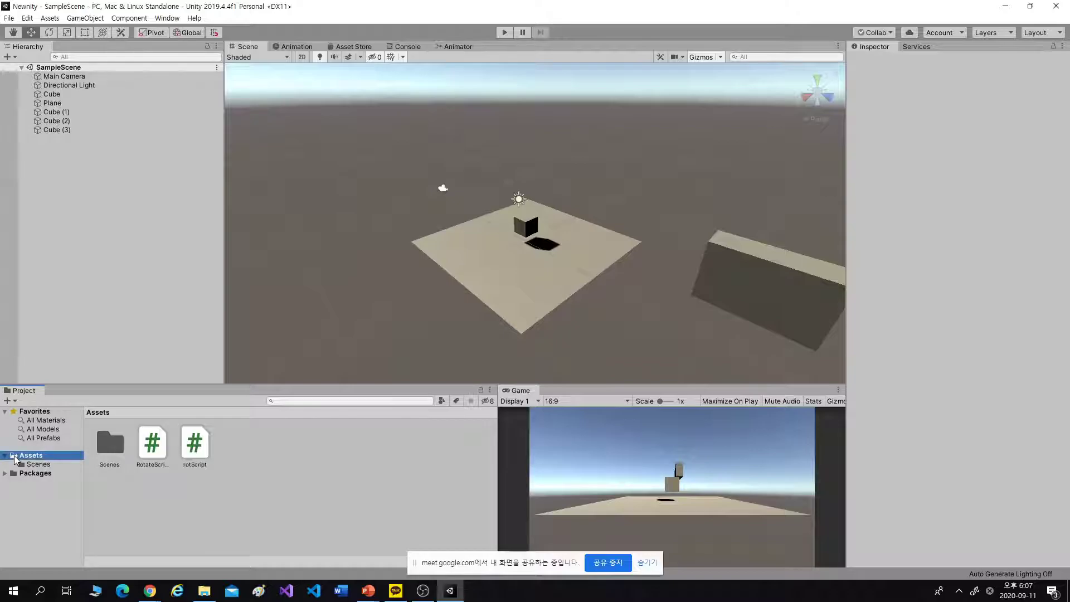
click(109, 443)
double_click(122, 446)
click(98, 412)
right_click(291, 451)
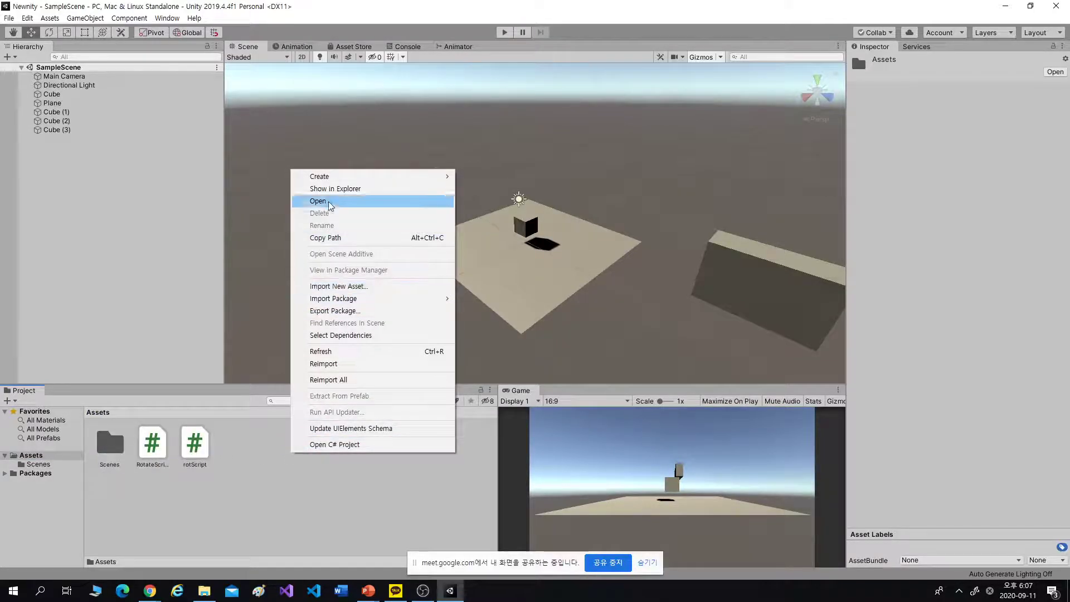
mouse_move(437, 176)
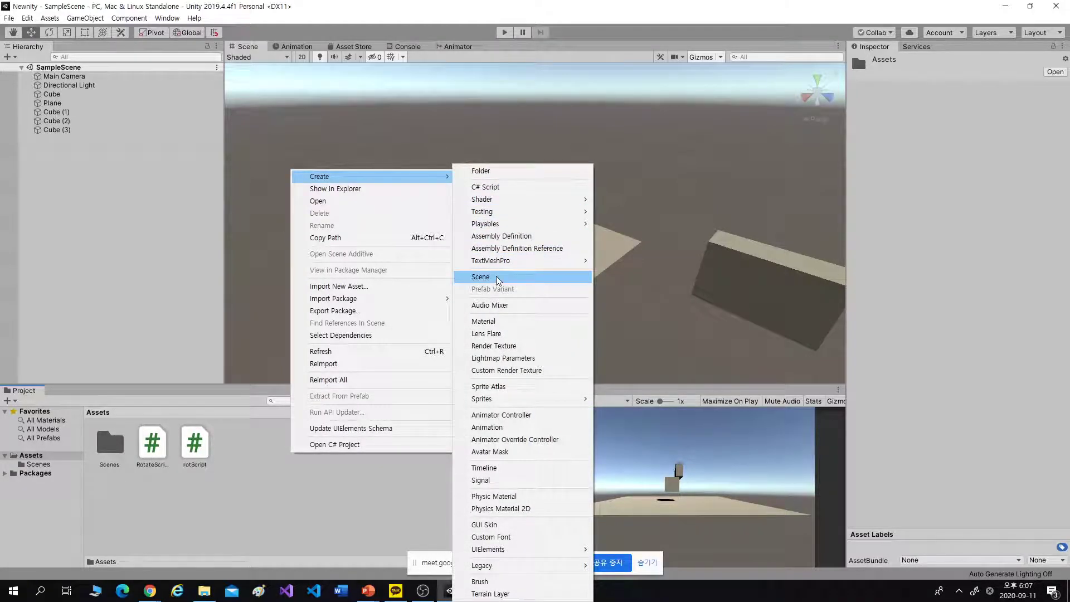
click(481, 277)
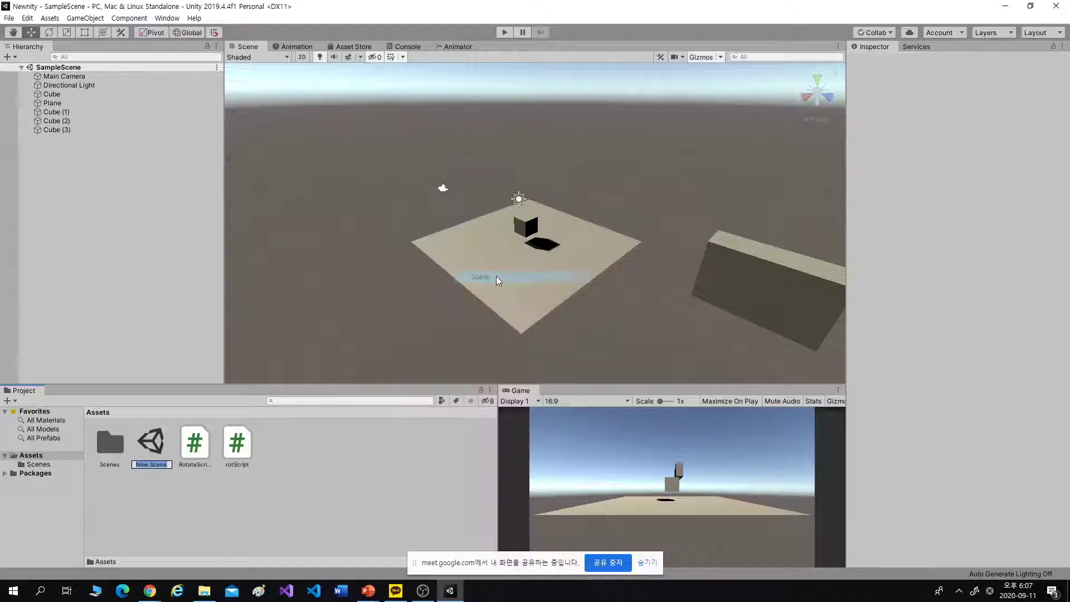
click(156, 449)
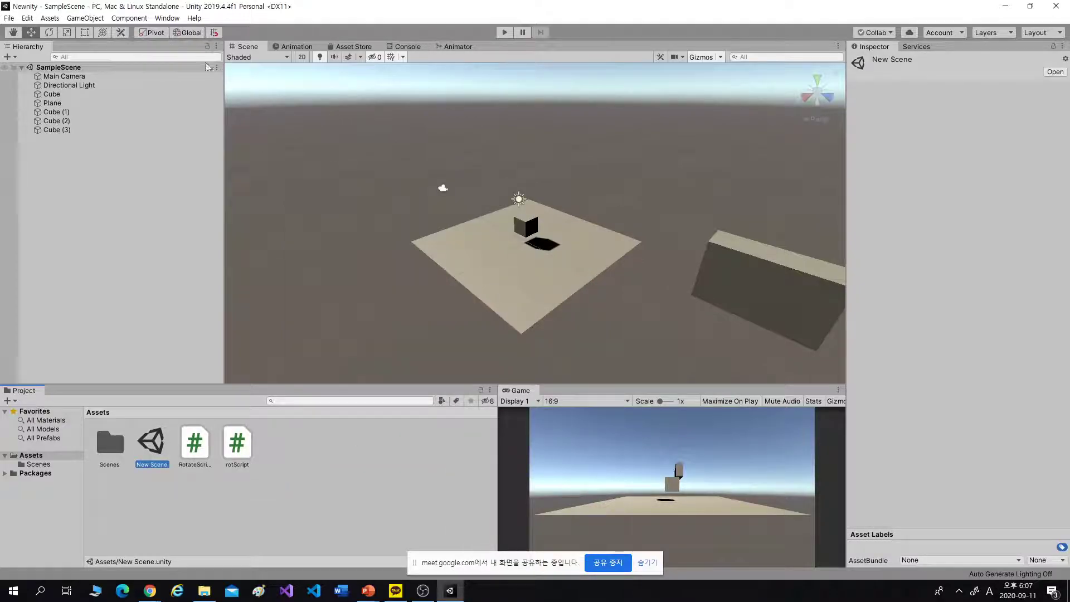
- Check the contents of the Scenes folder, and open New Scene from the Assets folder
double_click(117, 450)
click(112, 452)
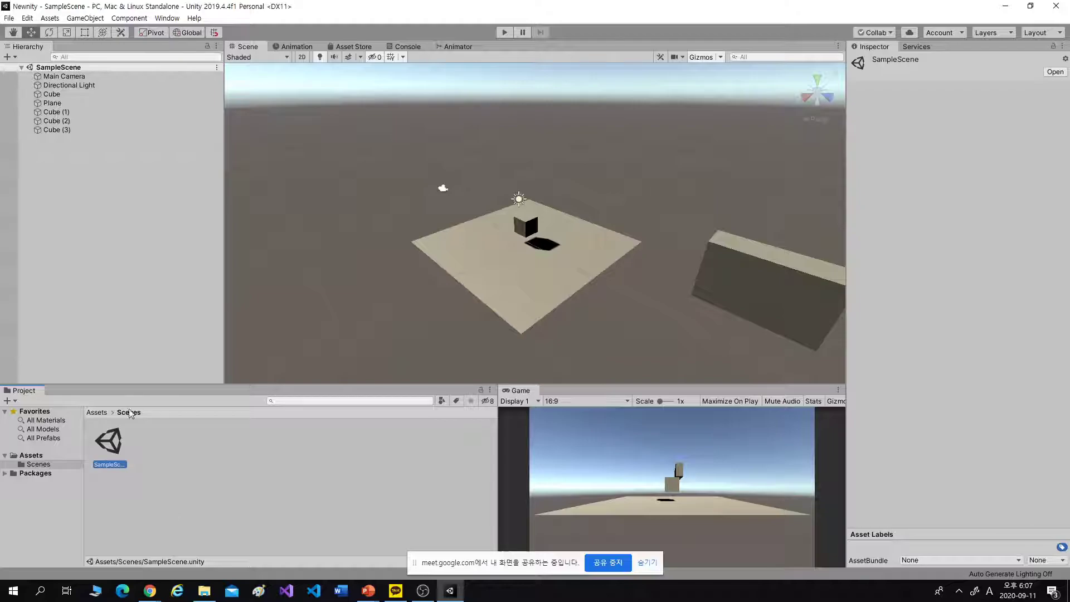
click(96, 412)
click(157, 455)
double_click(157, 454)
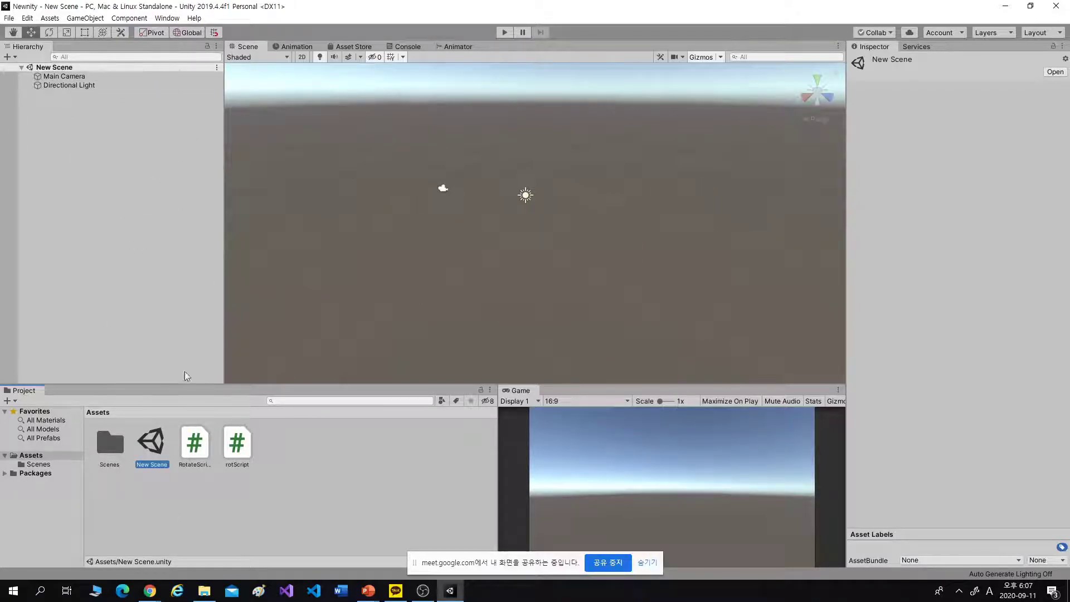
- Reopen SampleScene from the Scenes folder and return to the Assets folder
double_click(125, 441)
double_click(118, 444)
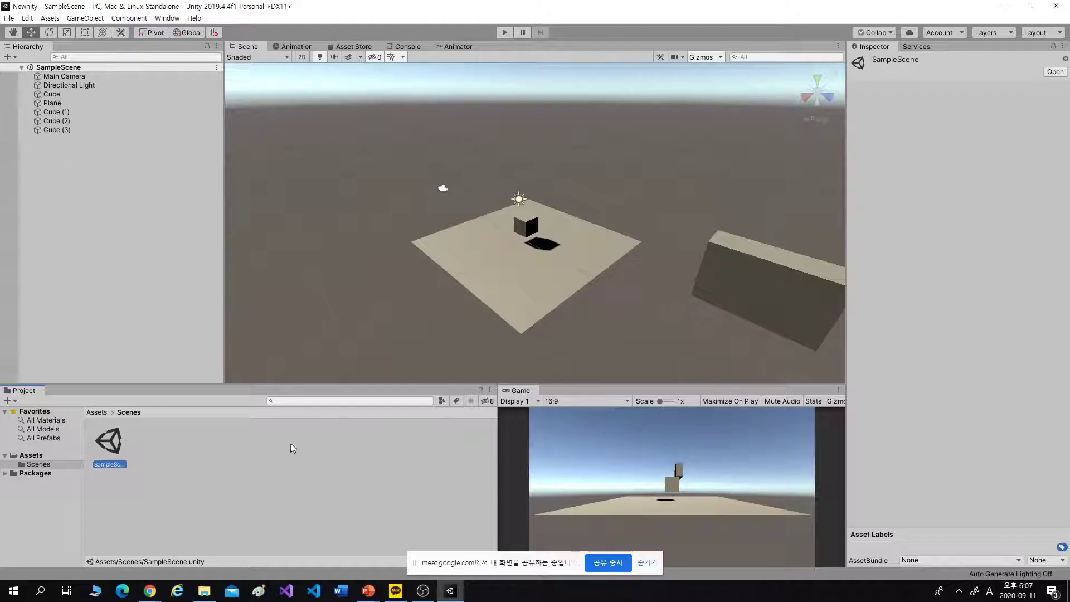
click(99, 412)
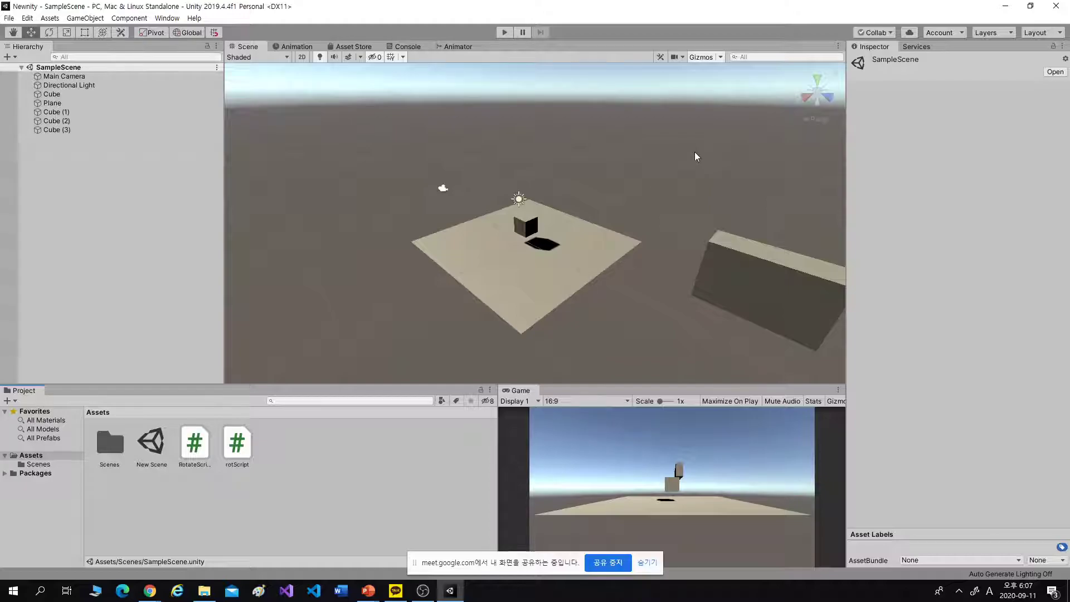
- Switch to the PowerPoint slide show and advance to the Game window slide
key(alt+Tab)
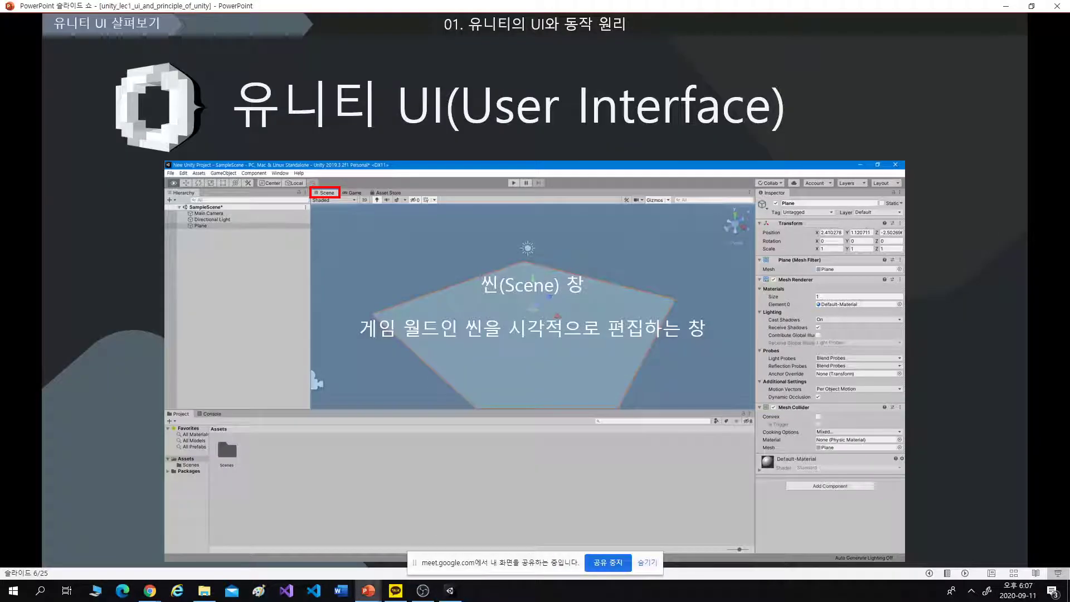
key(Right)
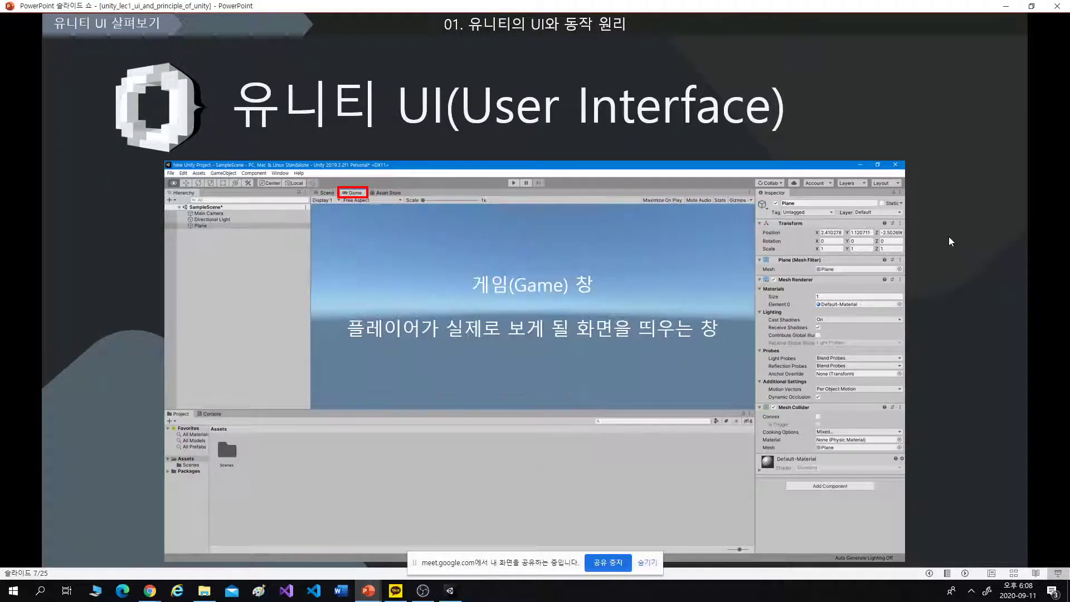
- Switch to Unity, select the Main Camera in the scene and examine the camera and its viewing frustum up close
key(alt+Tab)
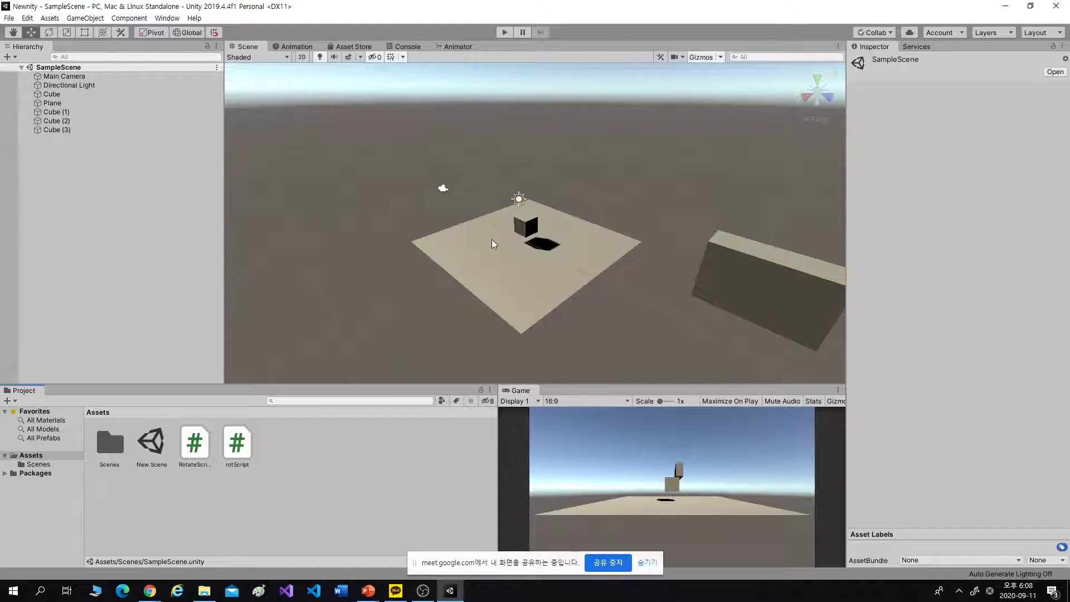
click(444, 189)
key(f)
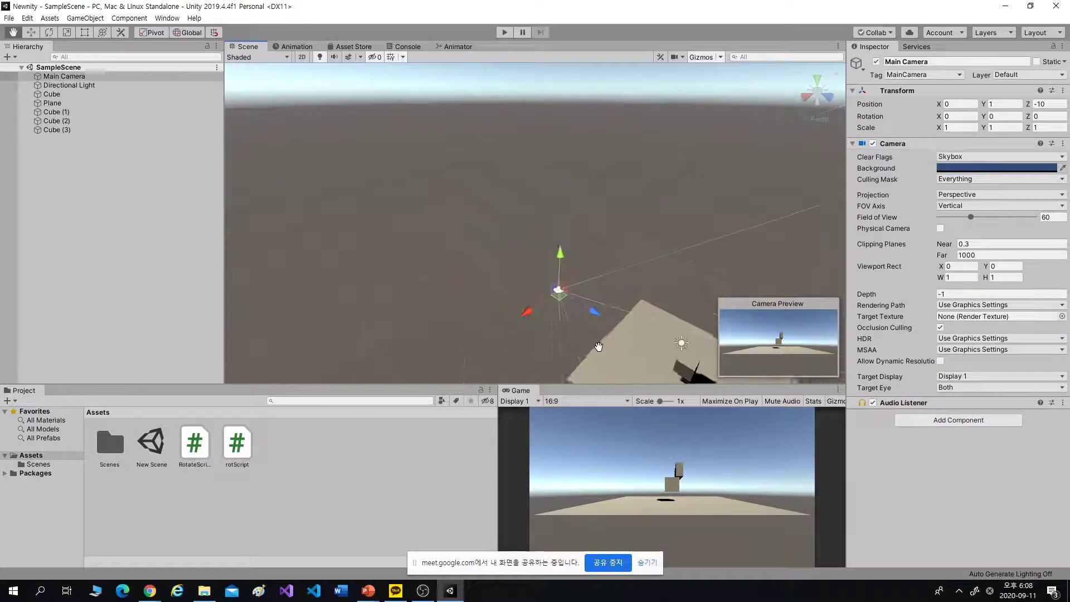
scroll(594, 329, up, 4)
middle_drag(593, 329, 507, 272)
scroll(507, 272, up, 8)
middle_drag(532, 237, 521, 159)
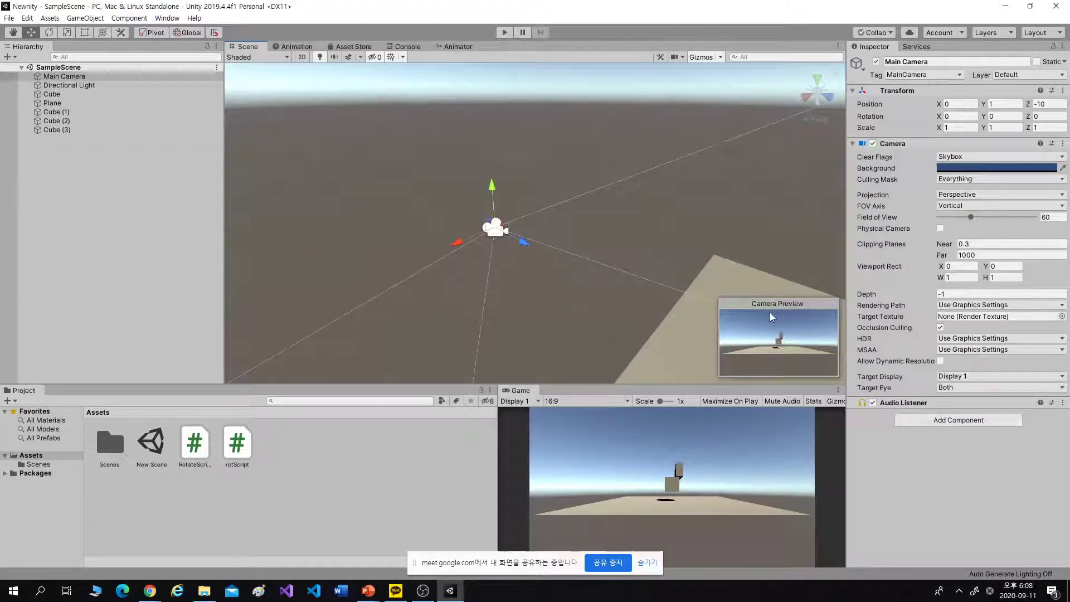
middle_drag(475, 215, 416, 162)
scroll(514, 236, down, 7)
middle_drag(552, 240, 514, 220)
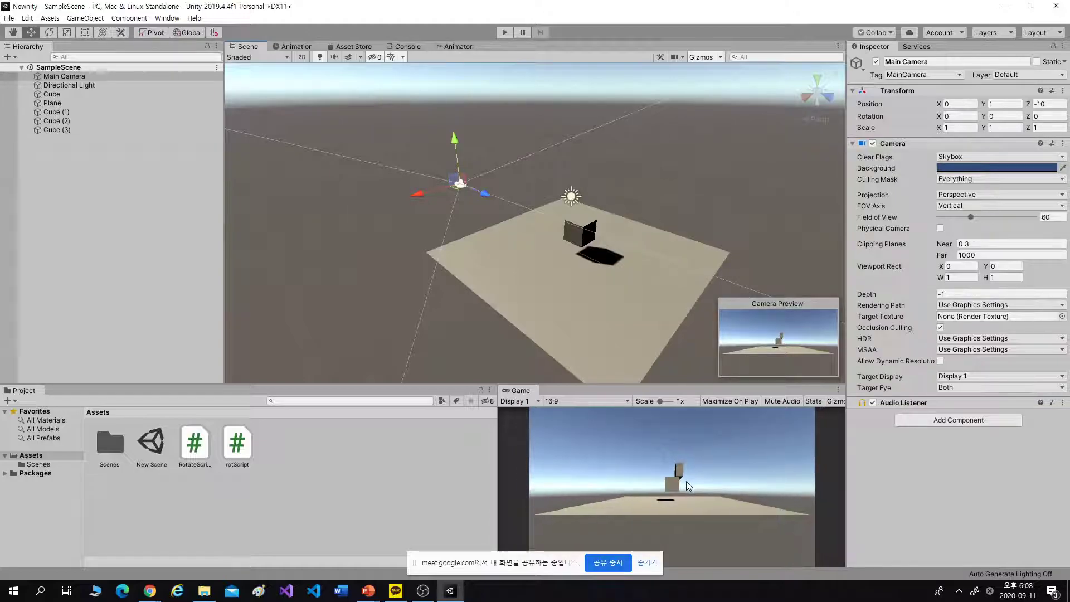
- Examine the plane and cubes around the Main Camera's frustum and compare them with the Game view
scroll(687, 480, up, 4)
scroll(696, 485, down, 4)
scroll(685, 261, down, 5)
middle_drag(684, 261, 476, 217)
scroll(537, 232, down, 3)
middle_drag(537, 232, 583, 189)
middle_drag(781, 253, 653, 186)
middle_drag(342, 134, 564, 223)
scroll(512, 223, up, 3)
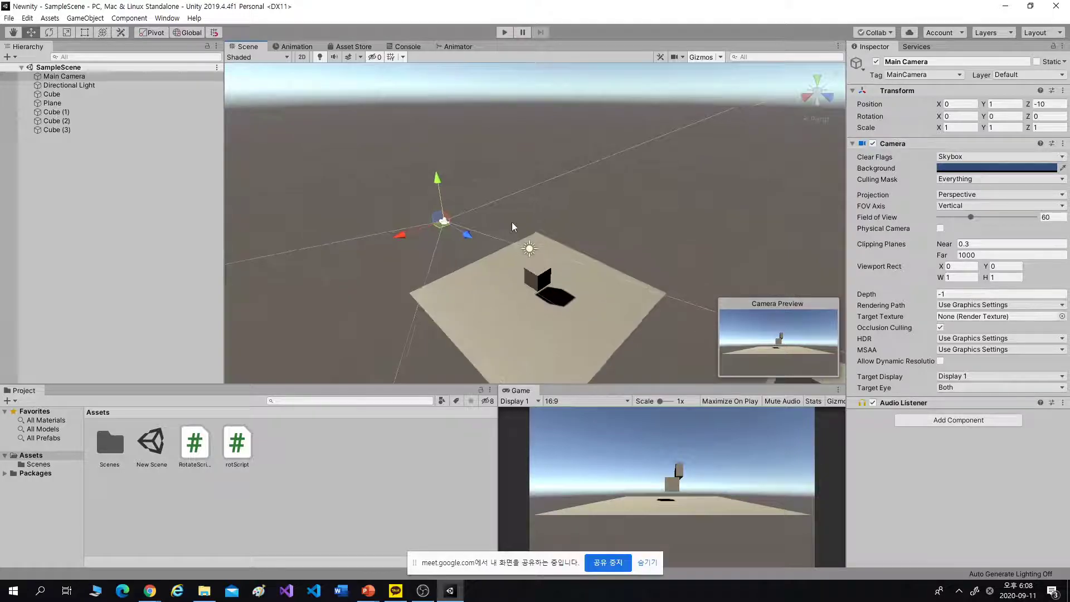
middle_drag(478, 222, 499, 219)
scroll(500, 220, down, 1)
scroll(583, 267, down, 1)
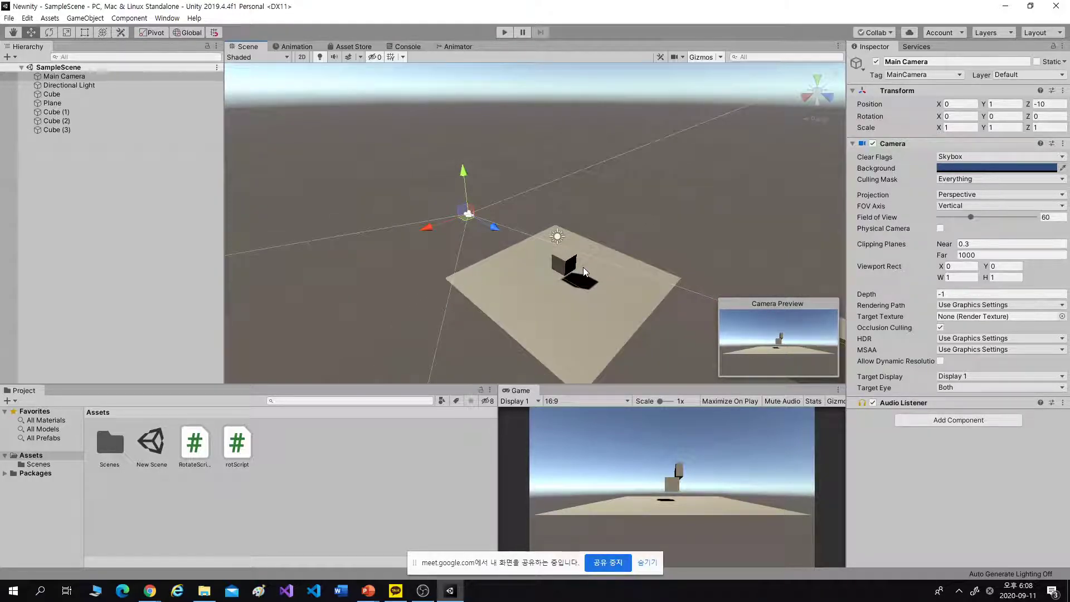
- Run SampleScene in play mode, watch it in the Game view, and stop it
click(502, 34)
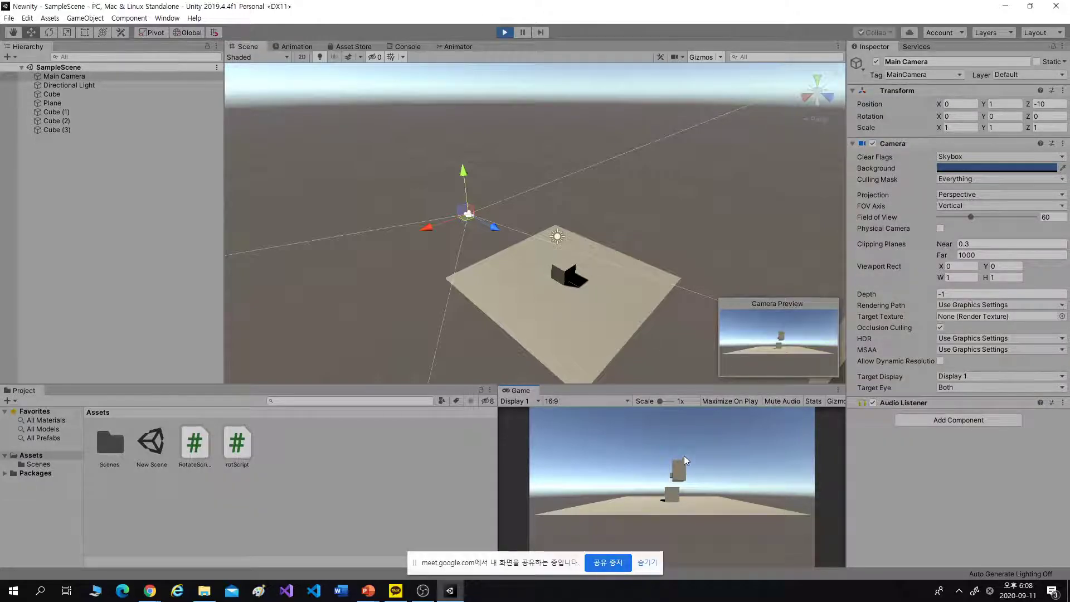
click(525, 399)
click(531, 425)
click(526, 401)
click(528, 412)
click(504, 34)
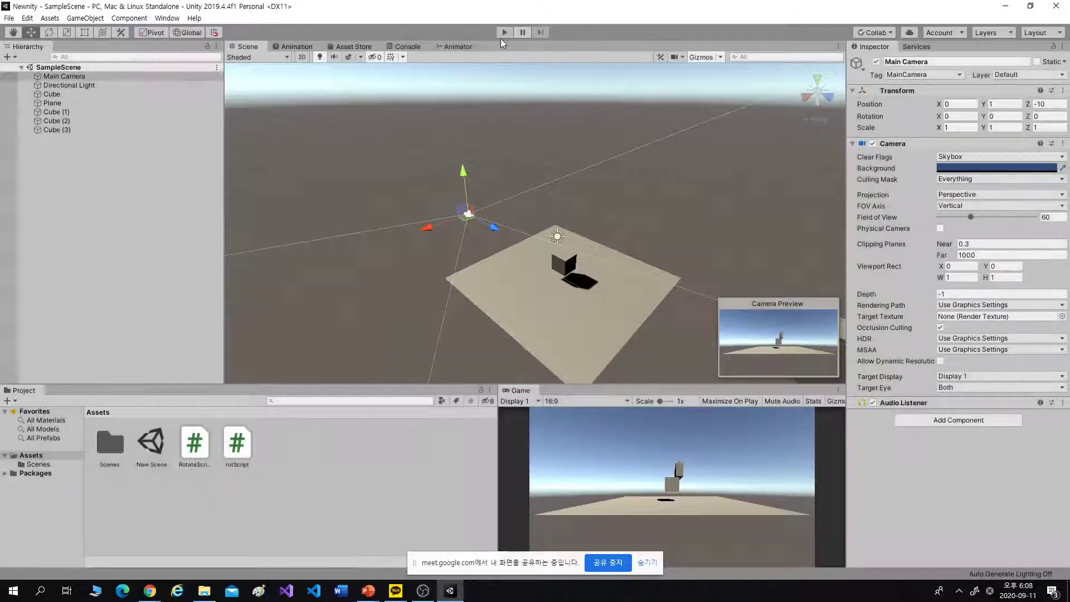
- Switch to the PowerPoint slide show, advance to the Inspector window slide, and return to Unity
key(alt+Tab)
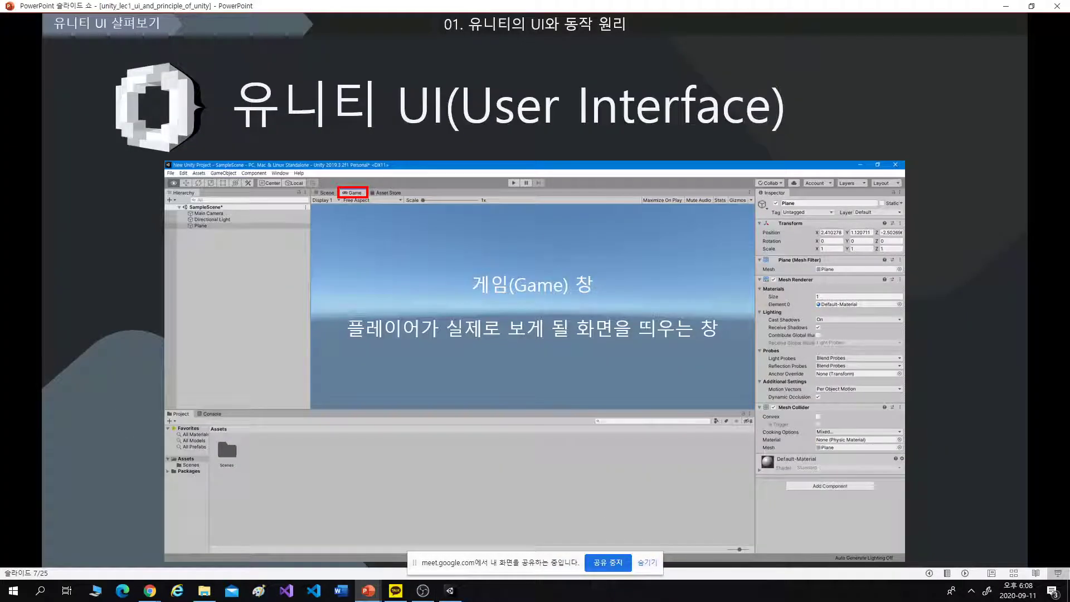
key(Right)
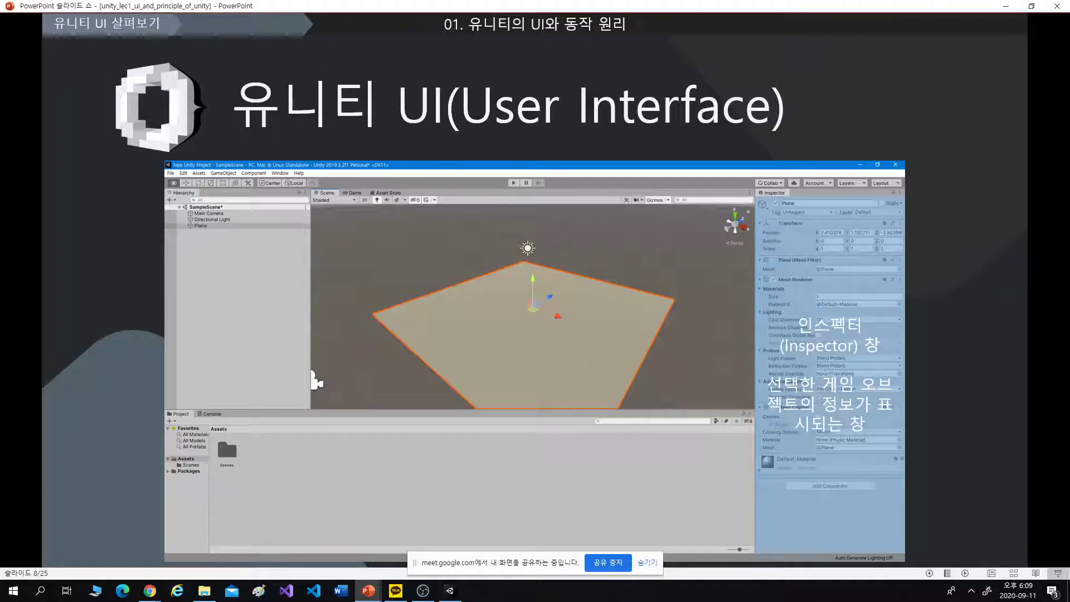
key(alt+Tab)
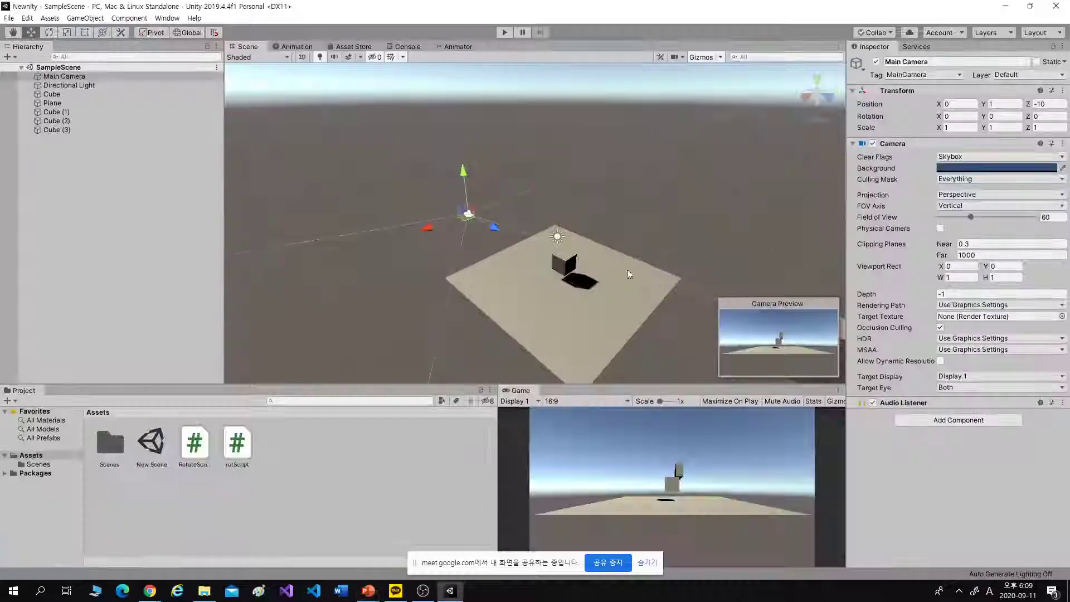
- Select the Plane and frame it in the Scene view, and select the Cube above it for inspection
click(563, 323)
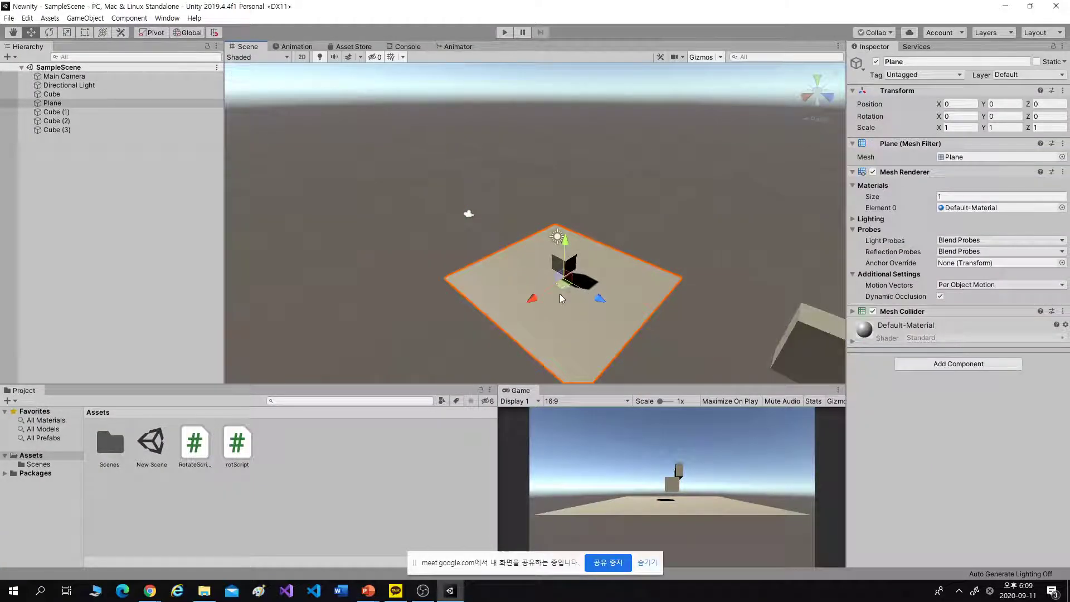
key(f)
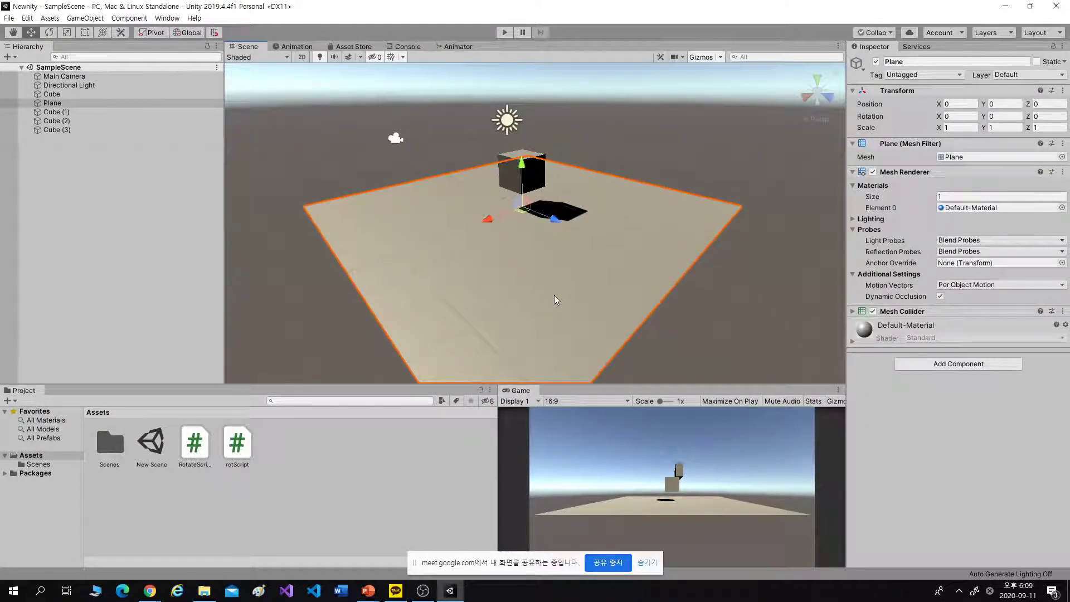
click(604, 145)
click(534, 172)
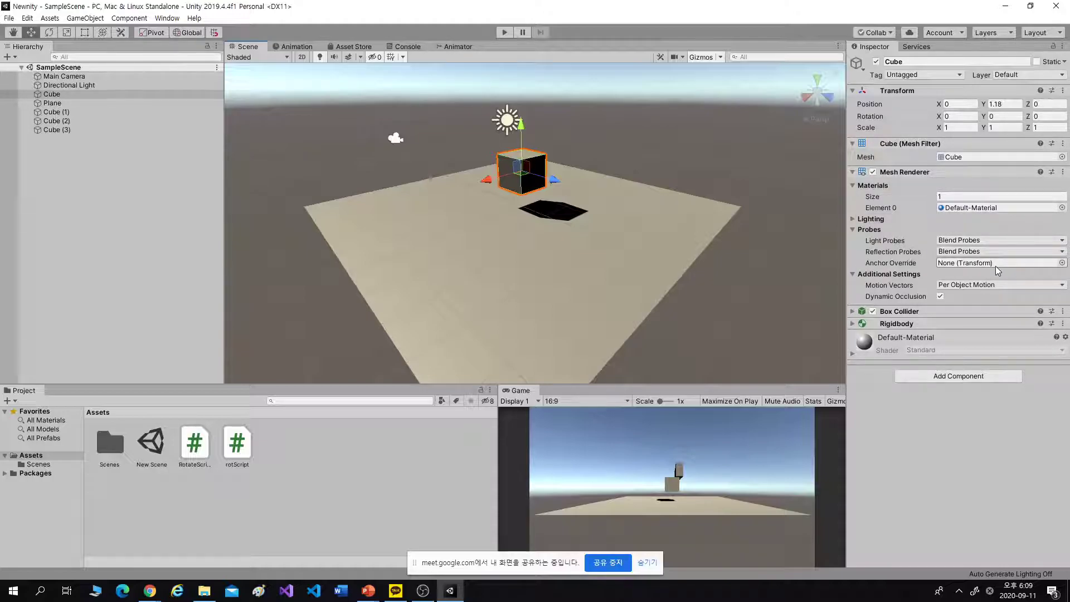
- Point out the Cube's Box Collider and Rigidbody components in the Inspector, leaving both collapsed
click(900, 311)
click(900, 312)
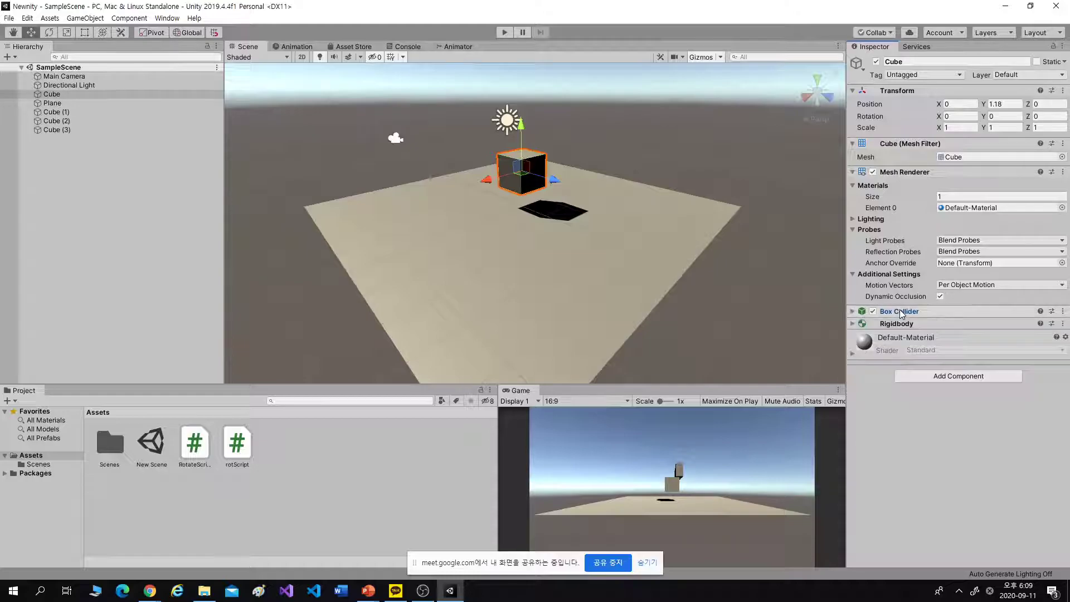
click(895, 324)
click(895, 323)
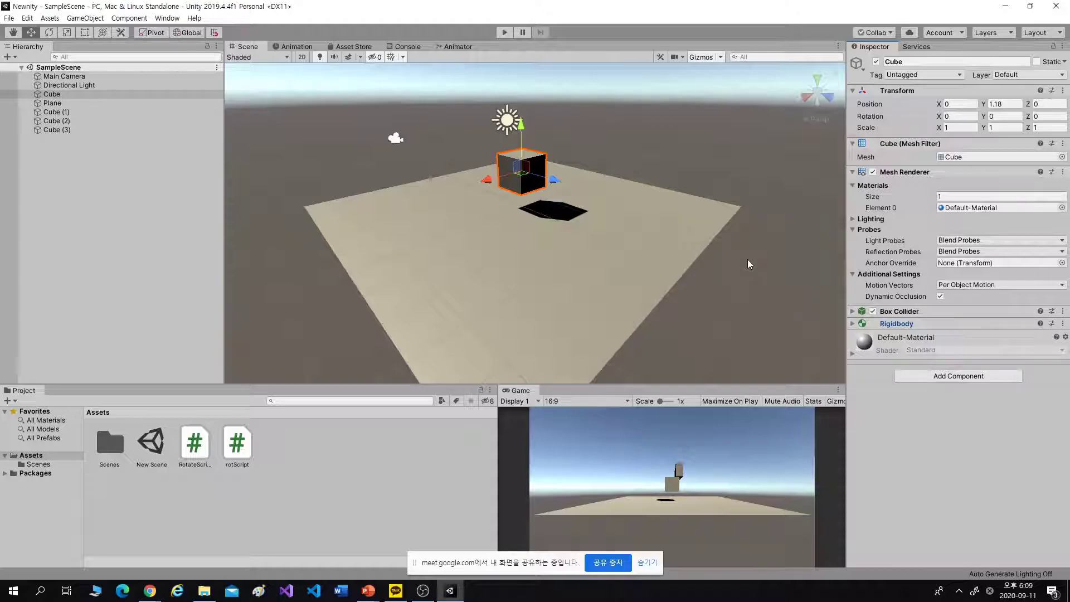
- Switch to the PowerPoint slide show, advance to the Hierarchy window slide, and return to Unity
key(alt+Tab)
key(Right)
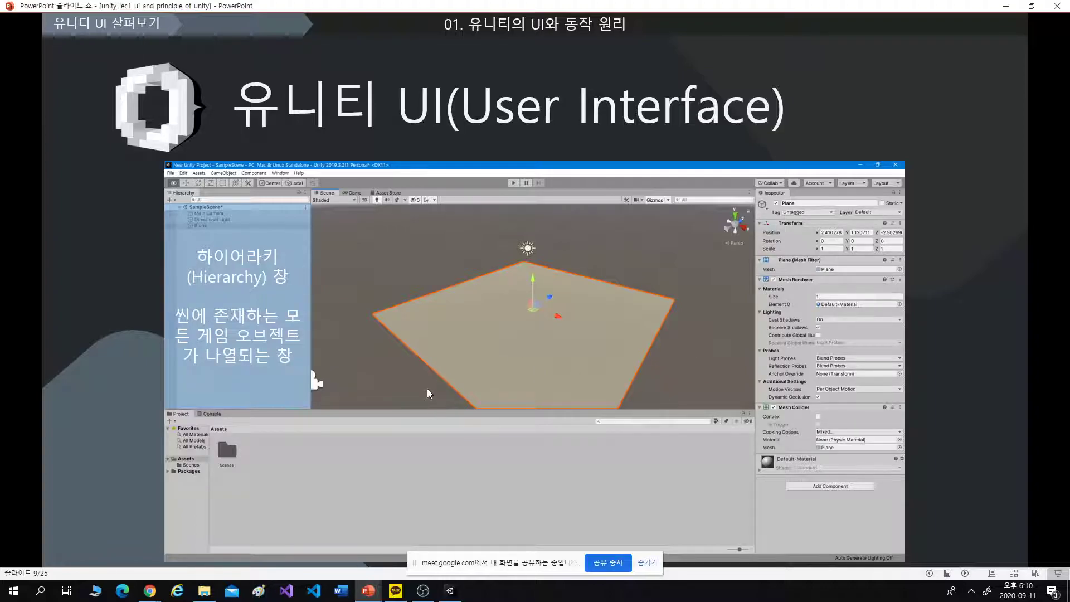
key(alt+Tab)
- Deselect the Cube, bring all scene objects into view, and select the Main Camera in the Hierarchy
click(106, 212)
scroll(413, 258, down, 6)
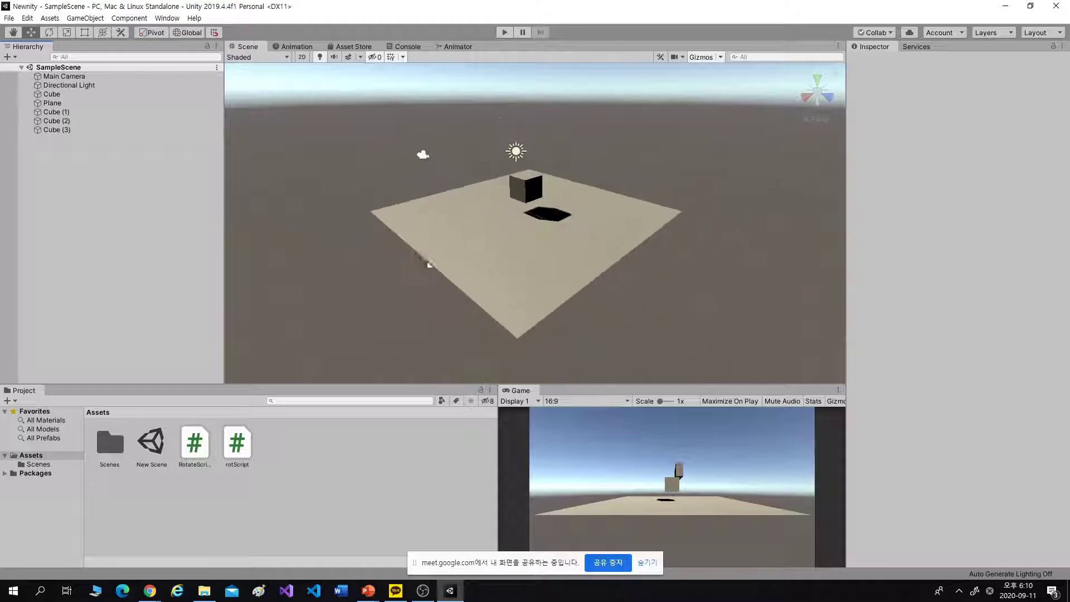
middle_drag(533, 277, 512, 265)
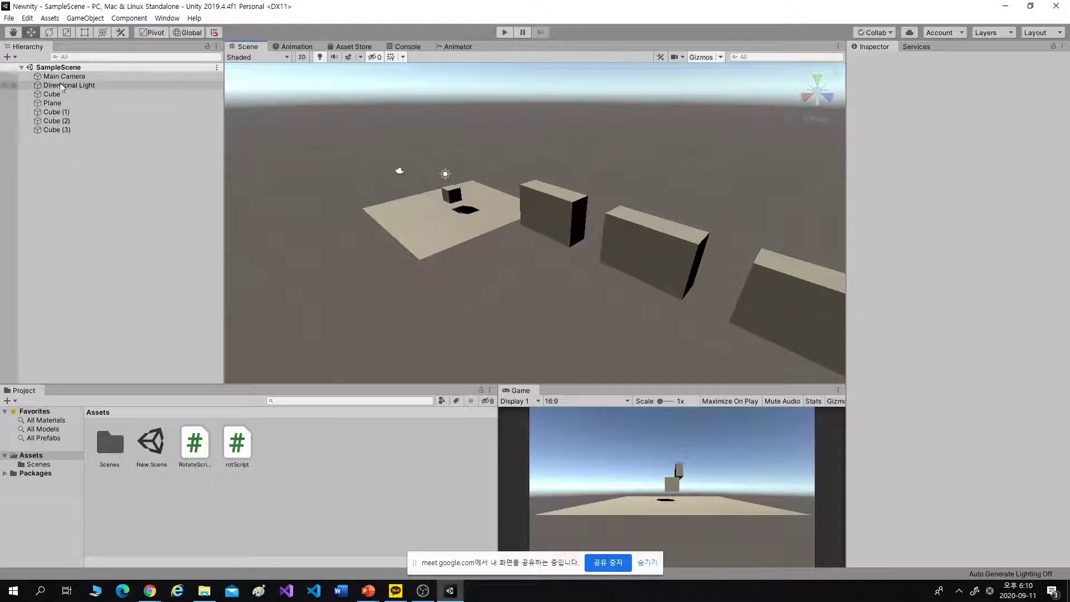
click(64, 76)
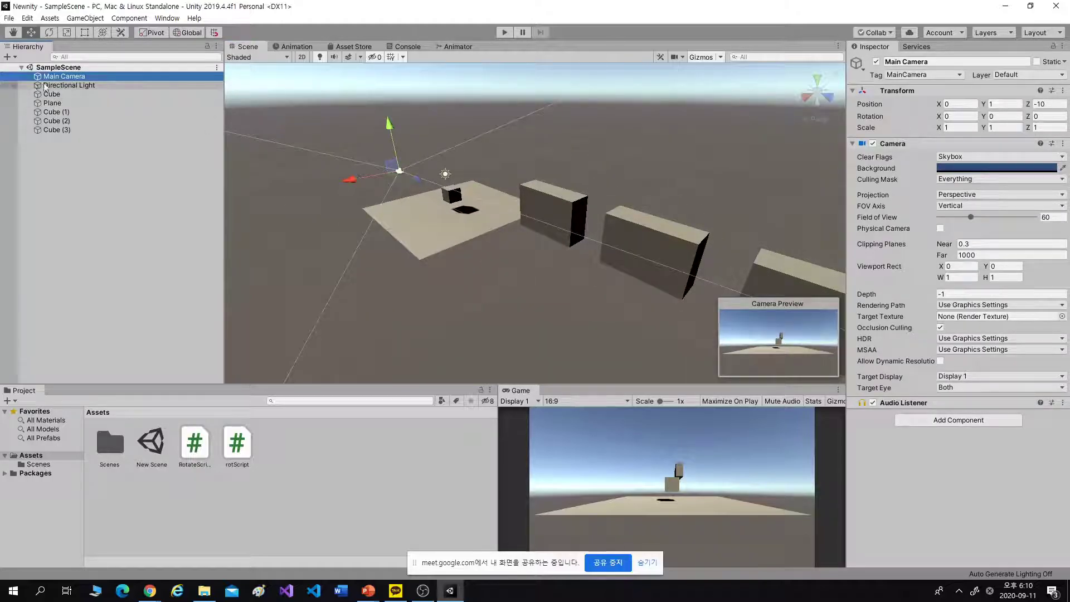
- Delete the Directional Light from SampleScene and undo the deletion
click(445, 174)
scroll(478, 236, down, 3)
scroll(478, 235, down, 2)
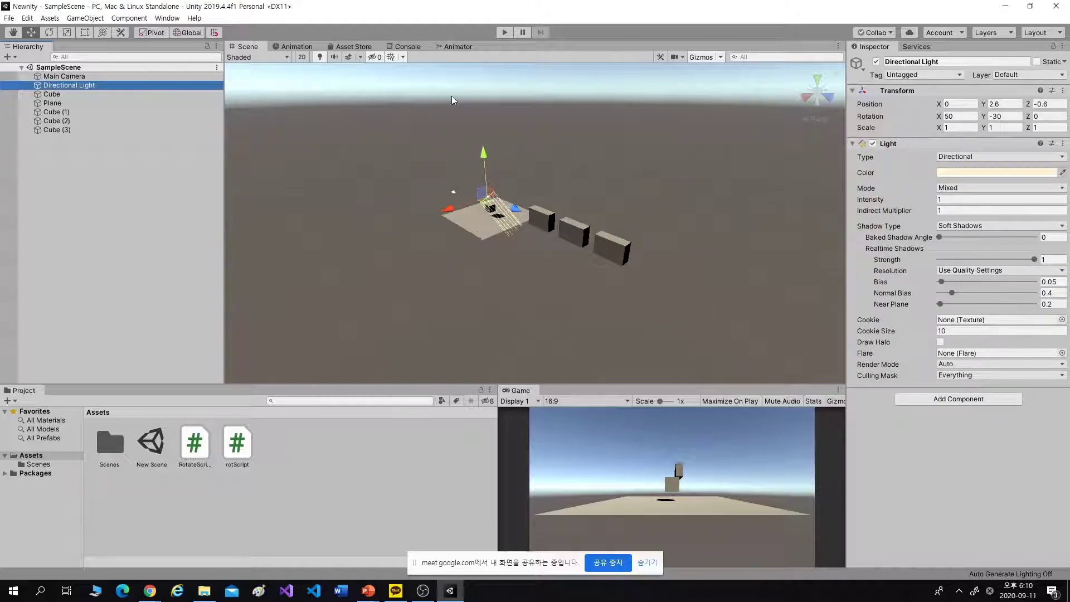
scroll(477, 223, up, 4)
key(Delete)
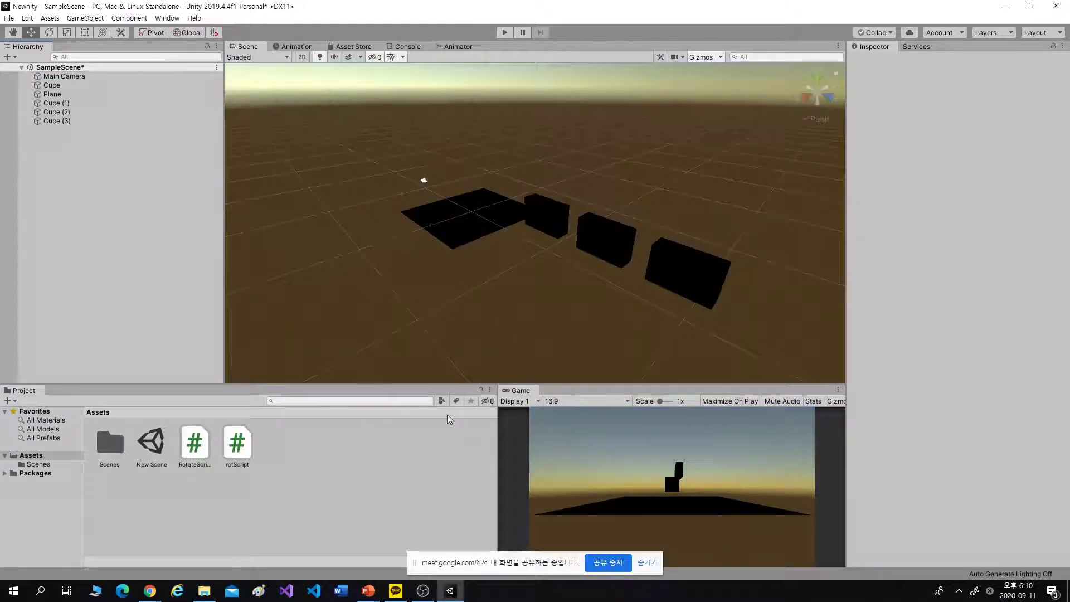
key(ctrl+z)
- Select the Directional Light, Plane, Cube and three wall cubes one after another to match Hierarchy entries with scene objects, and clear the selection
click(242, 179)
click(68, 85)
click(63, 103)
click(62, 95)
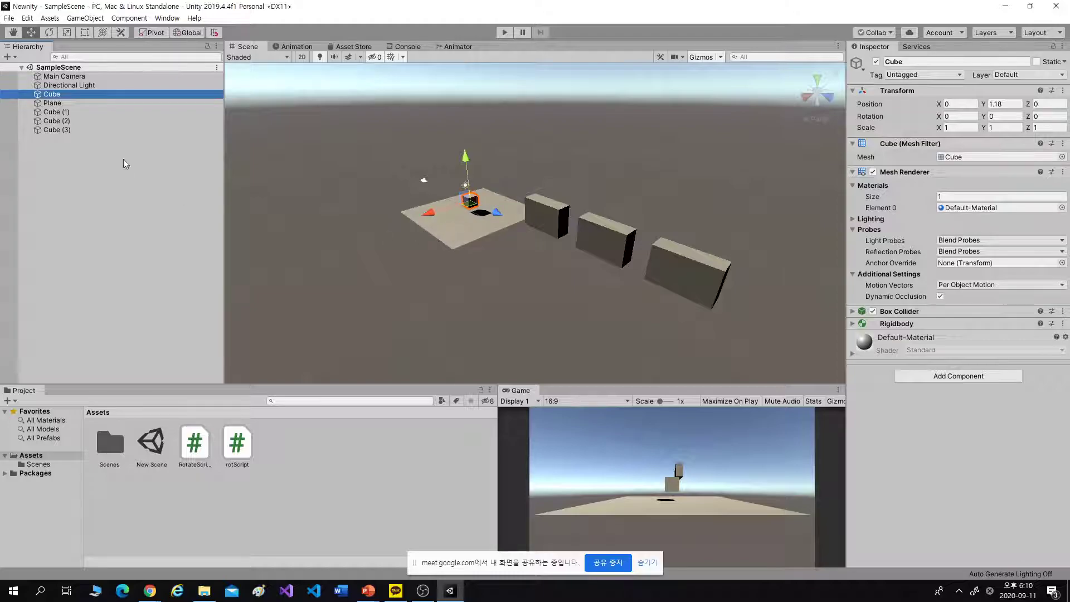
click(62, 103)
click(551, 222)
click(606, 240)
click(673, 278)
click(671, 326)
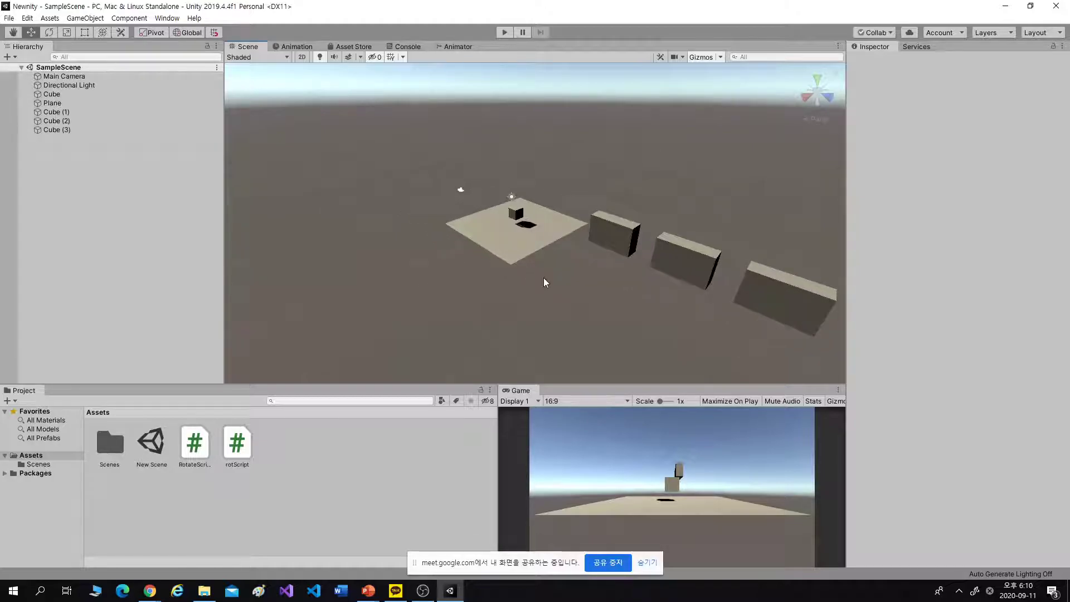
- Revisit the Hierarchy slide, return to Unity, look in the Scenes folder, and open New Scene from the Assets folder
key(alt+Tab)
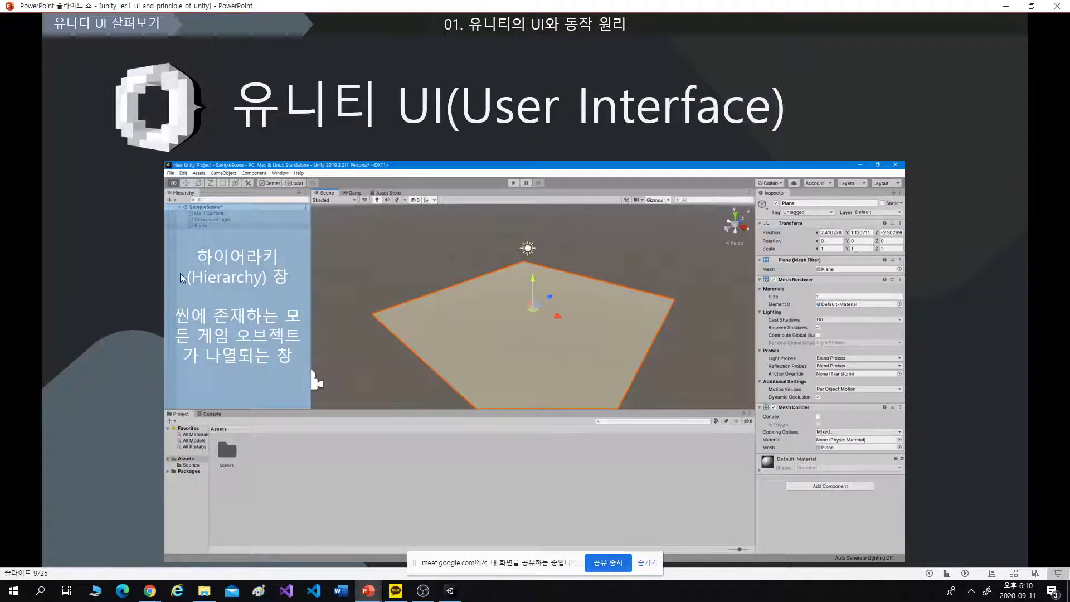
key(alt+Tab)
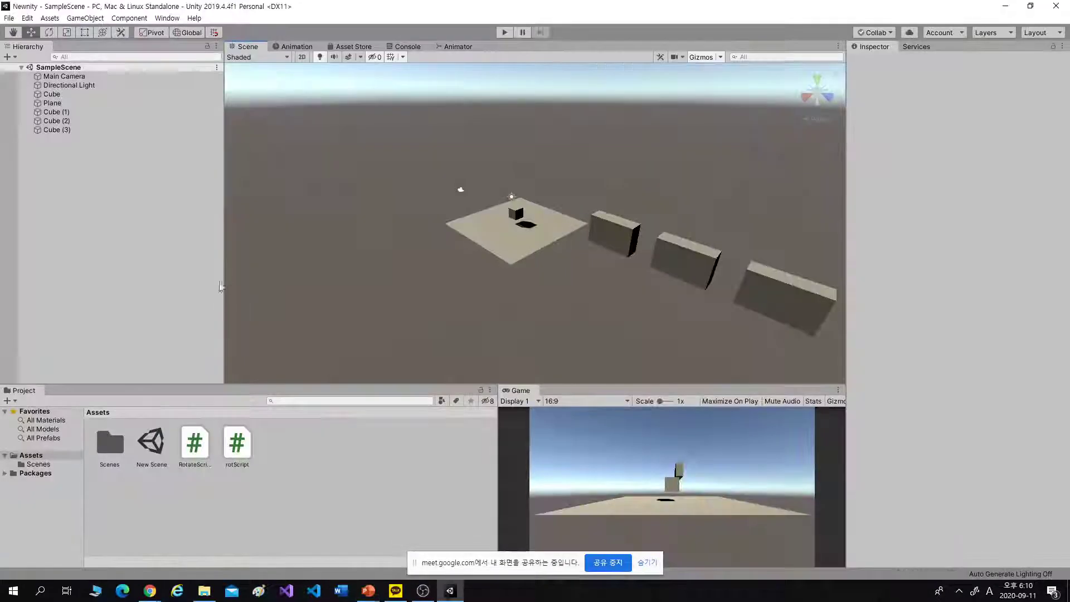
double_click(110, 442)
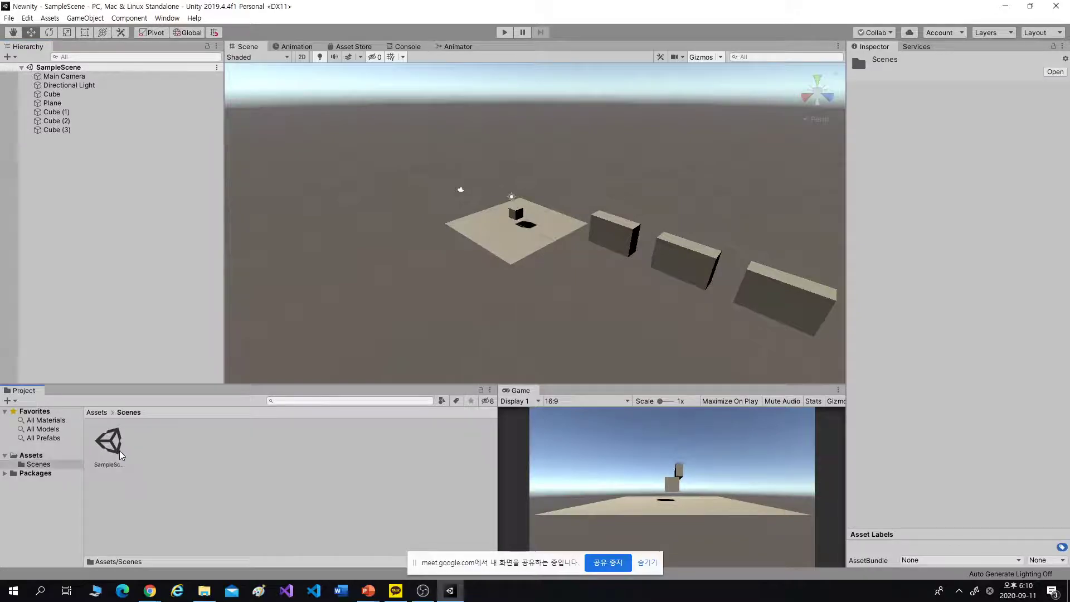
click(110, 445)
click(100, 413)
double_click(161, 446)
- Inspect the Main Camera and Directional Light entries in New Scene's Hierarchy
click(133, 250)
click(64, 77)
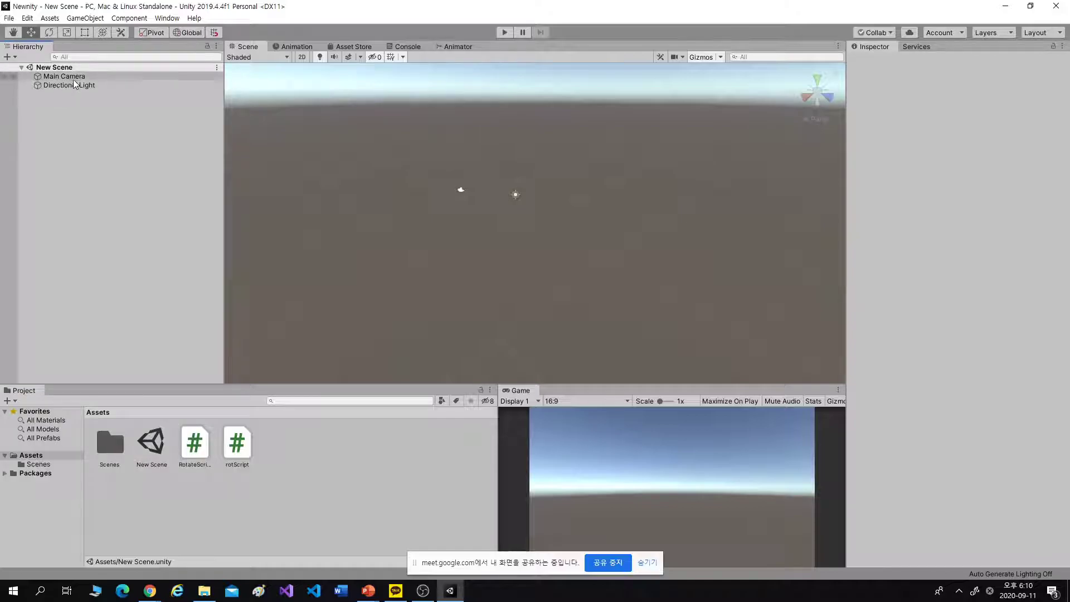
click(78, 96)
click(76, 85)
click(78, 97)
- Reopen SampleScene from the Scenes folder and bring its plane and cubes into view
double_click(111, 442)
double_click(114, 440)
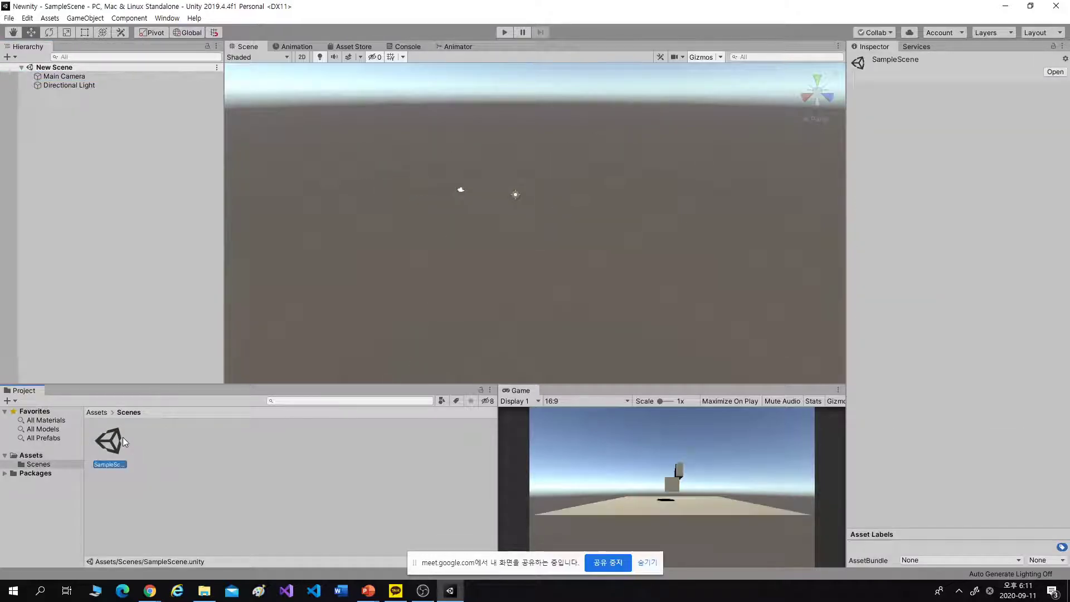
middle_drag(667, 246, 588, 240)
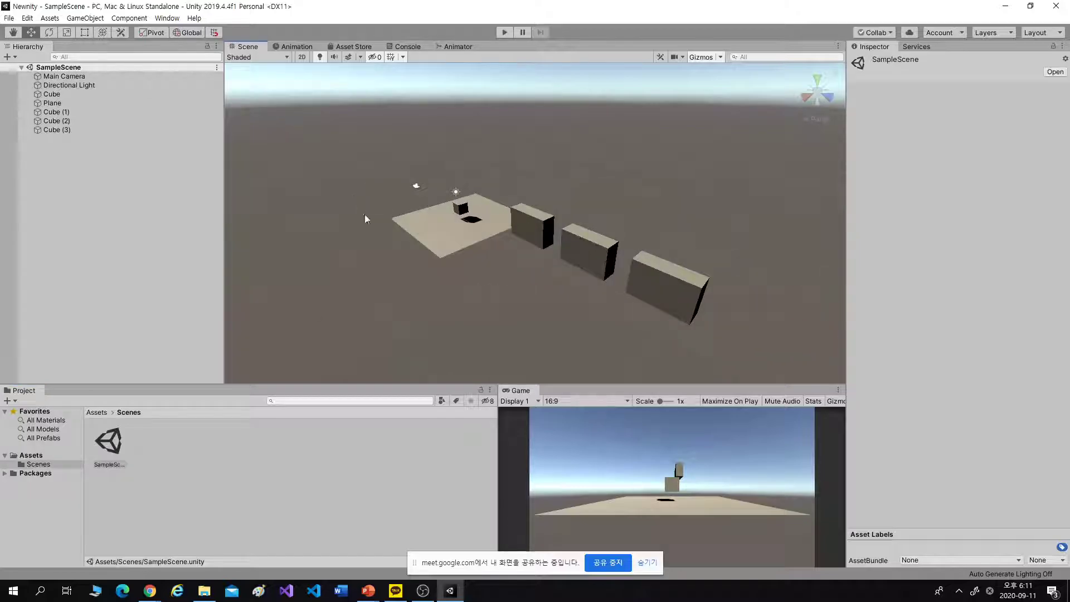
middle_drag(442, 238, 472, 241)
- Switch to the PowerPoint slide show, advance to the Project window slide, and return to Unity
key(alt+Tab)
click(945, 337)
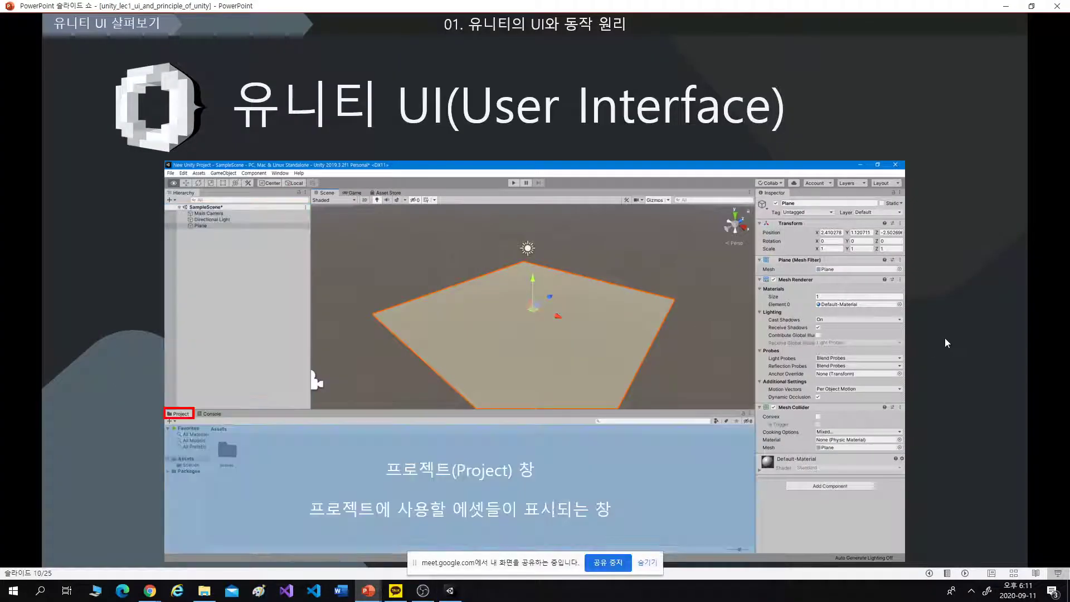
key(alt+Tab)
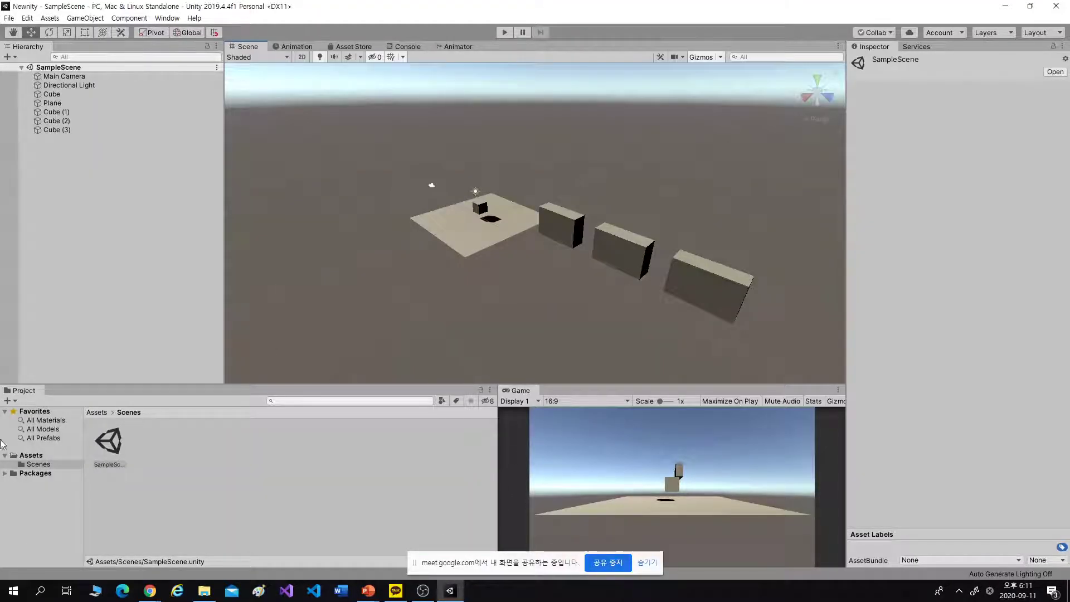
- Revisit the Project window slide, switch back to Unity, and go up to the Assets folder
key(alt+Tab)
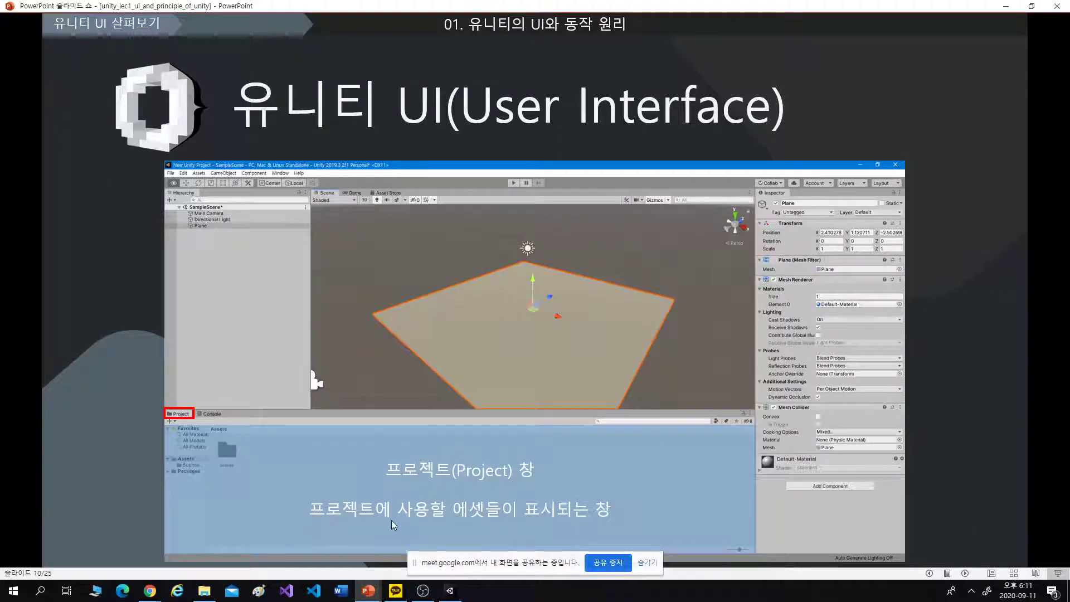
key(alt+Tab)
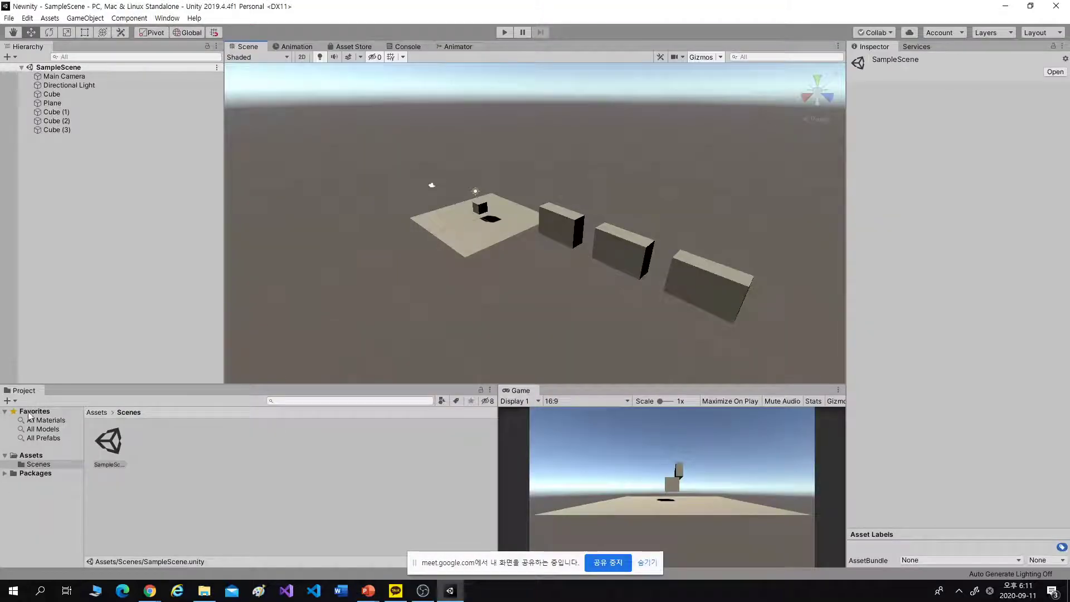
click(185, 447)
click(96, 414)
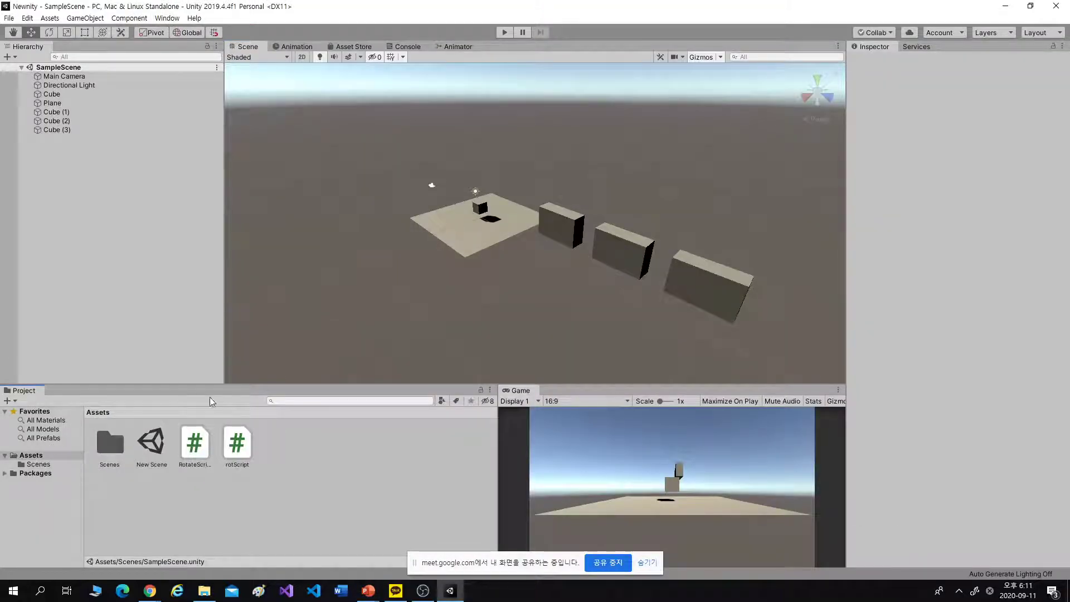
- Browse the Assets tree, select SampleScene inside the Scenes folder, and return to the Assets folder
click(5, 455)
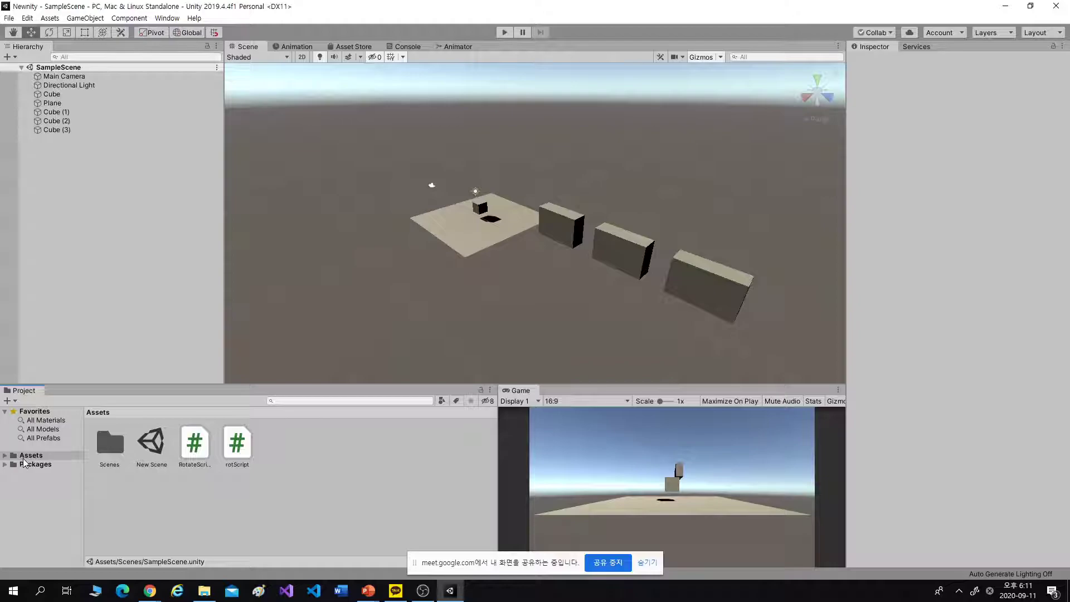
click(44, 458)
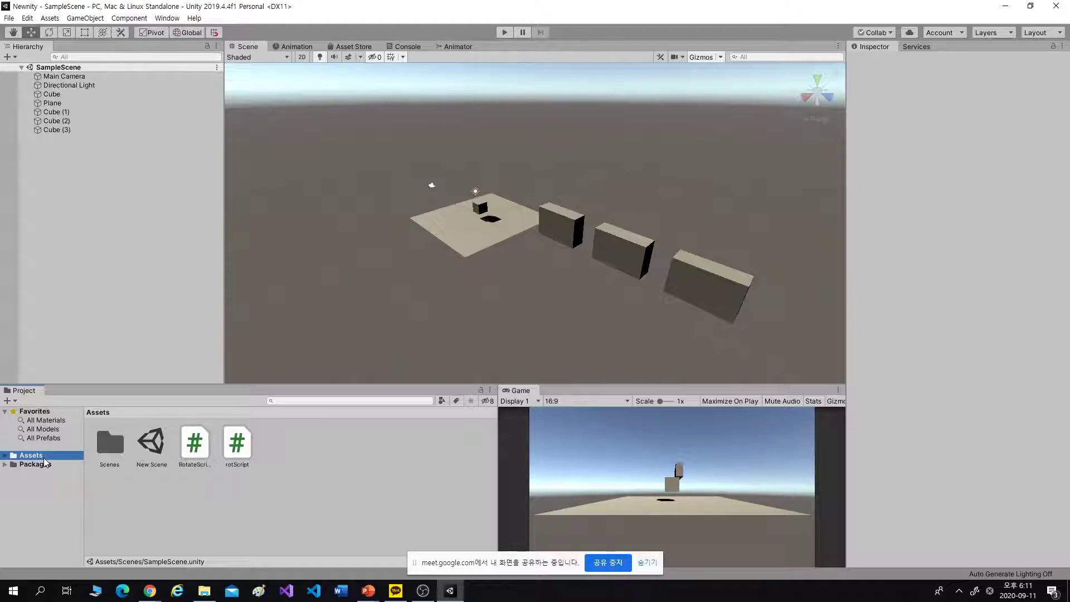
double_click(108, 445)
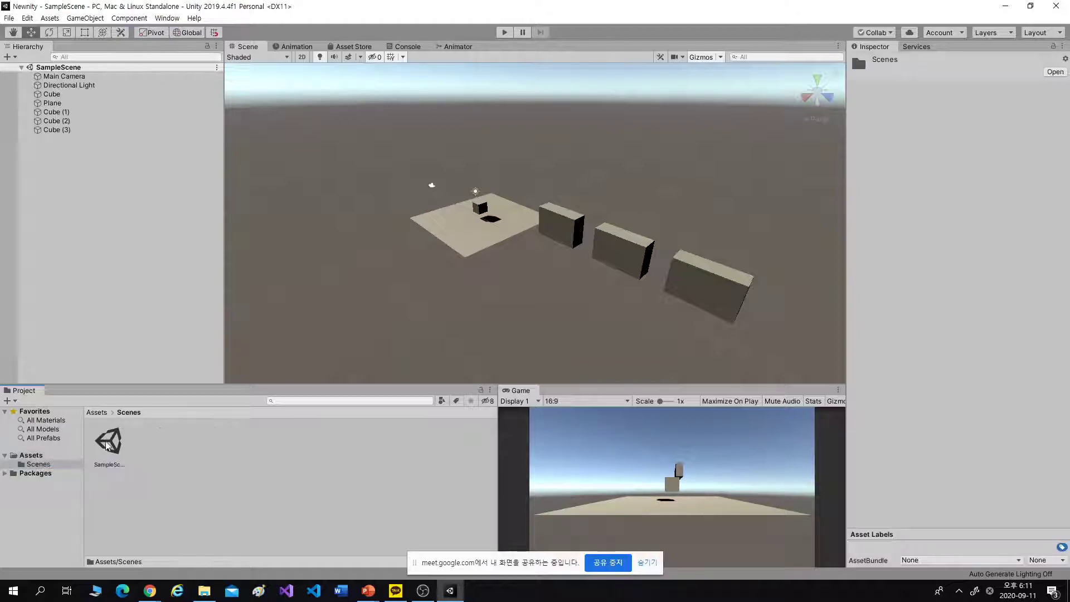
click(108, 444)
click(97, 412)
- Examine New Scene and the two rotation scripts in Assets, and select SampleScene in the Scenes folder
click(155, 436)
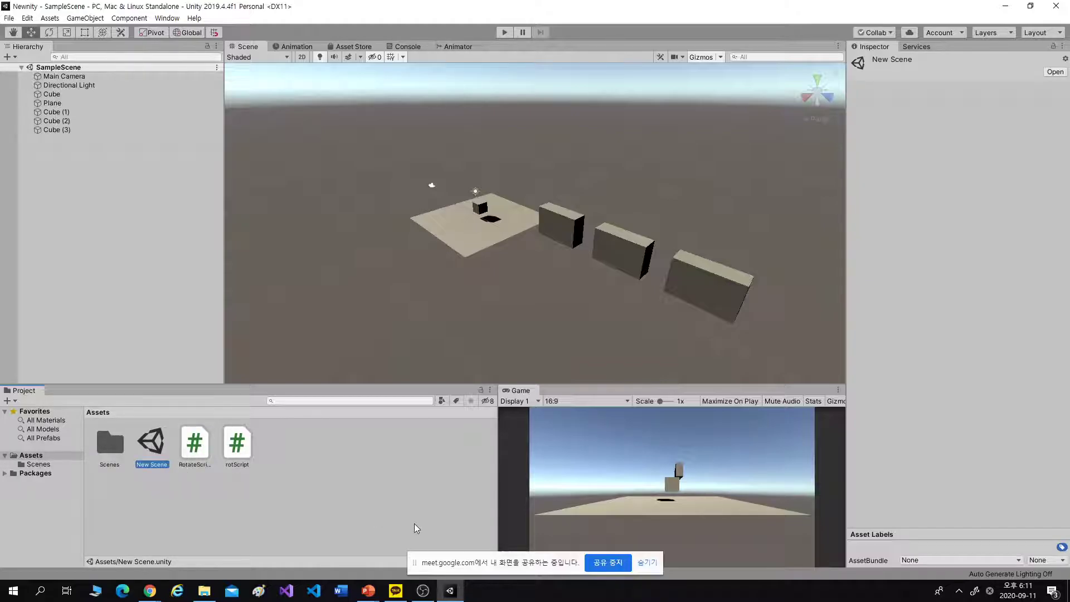
click(194, 444)
click(249, 452)
click(291, 471)
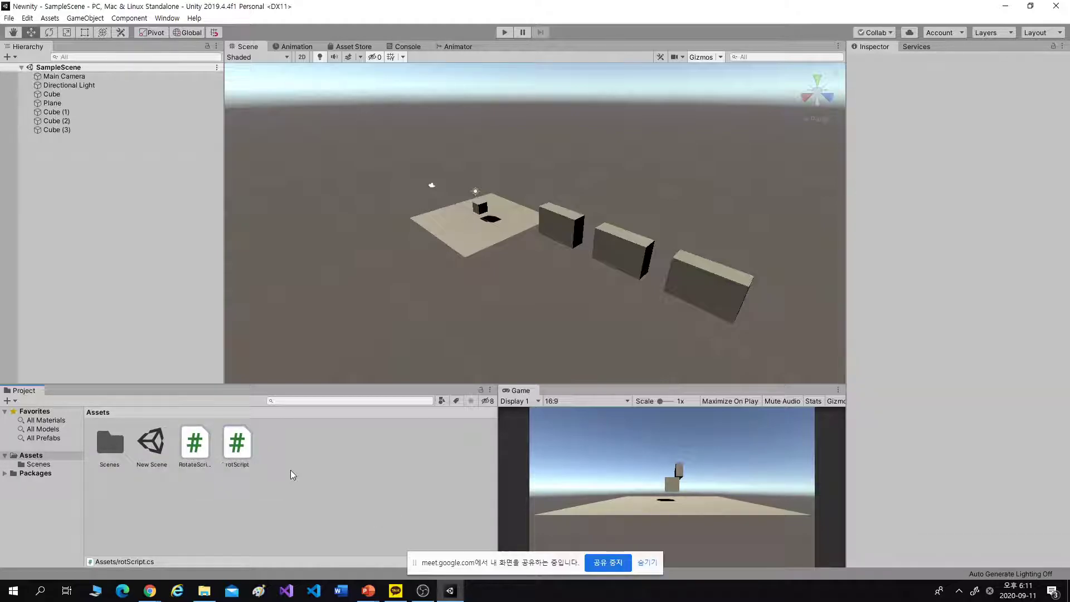
click(202, 454)
click(240, 455)
click(151, 458)
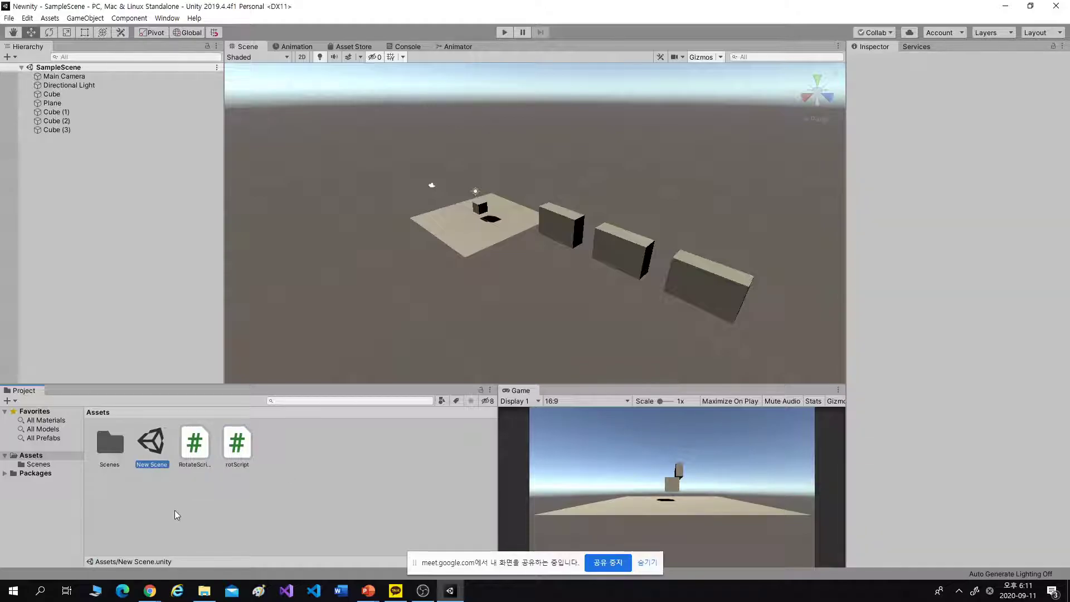
click(195, 448)
click(246, 460)
click(330, 470)
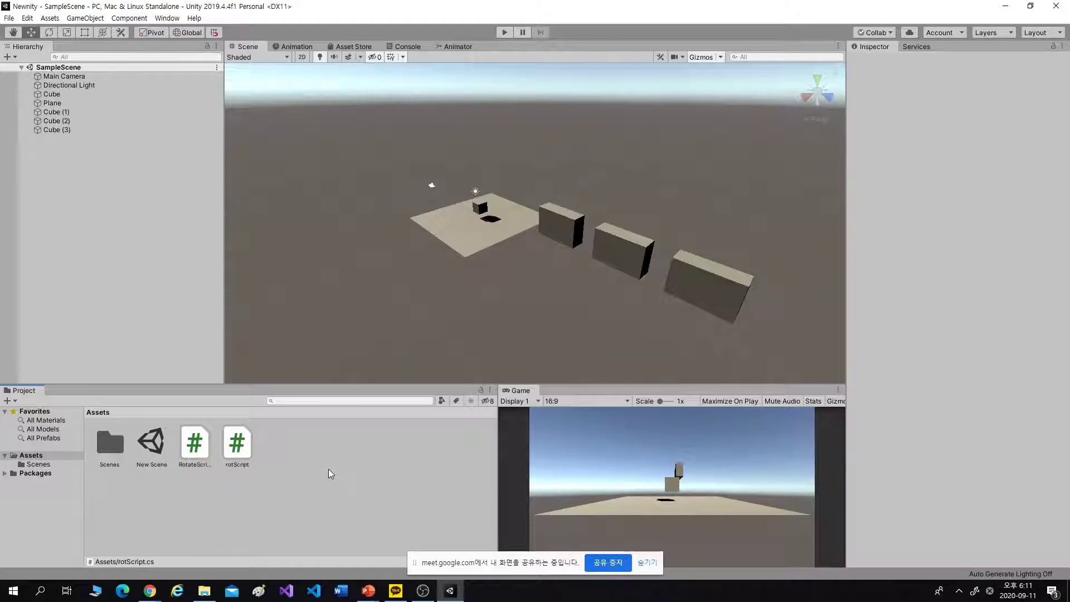
double_click(109, 443)
click(109, 443)
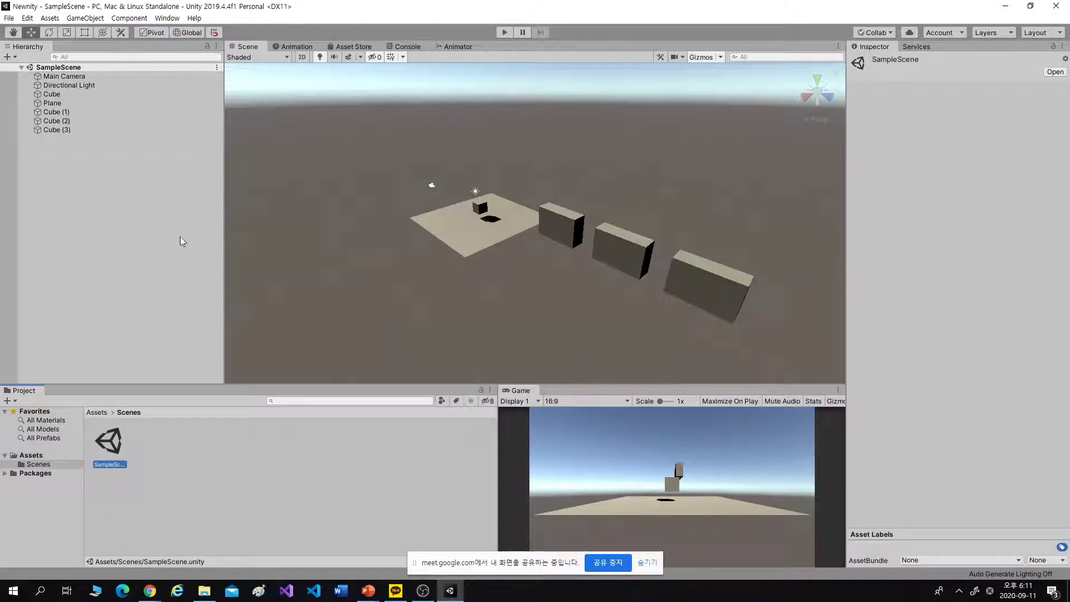
- Switch to the PowerPoint slide show, advance to the Console window slide, and bring up the Console in Unity
key(alt+Tab)
key(Right)
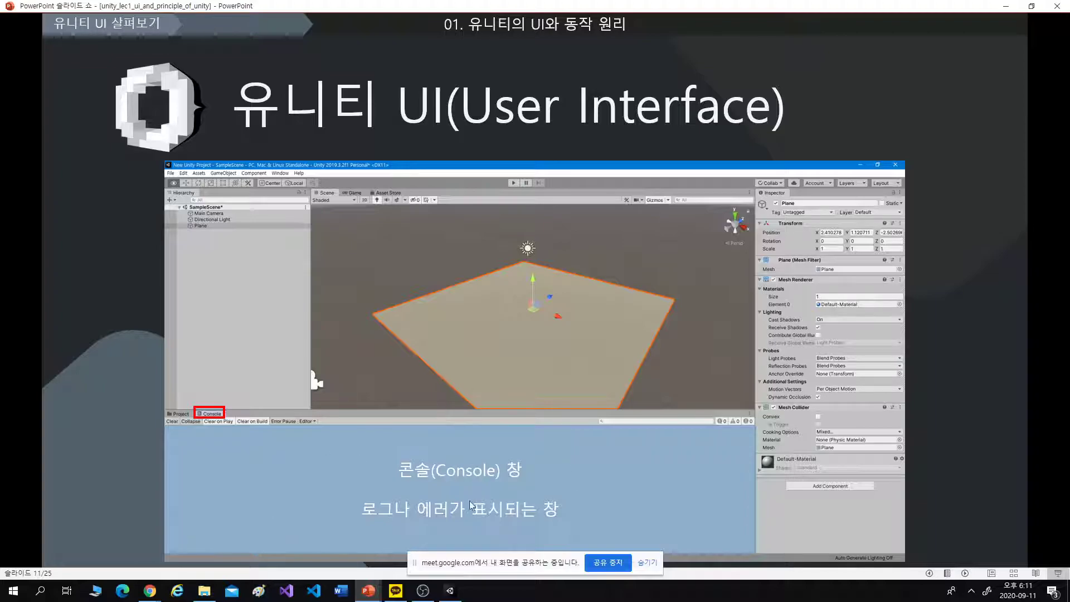
key(alt+Tab)
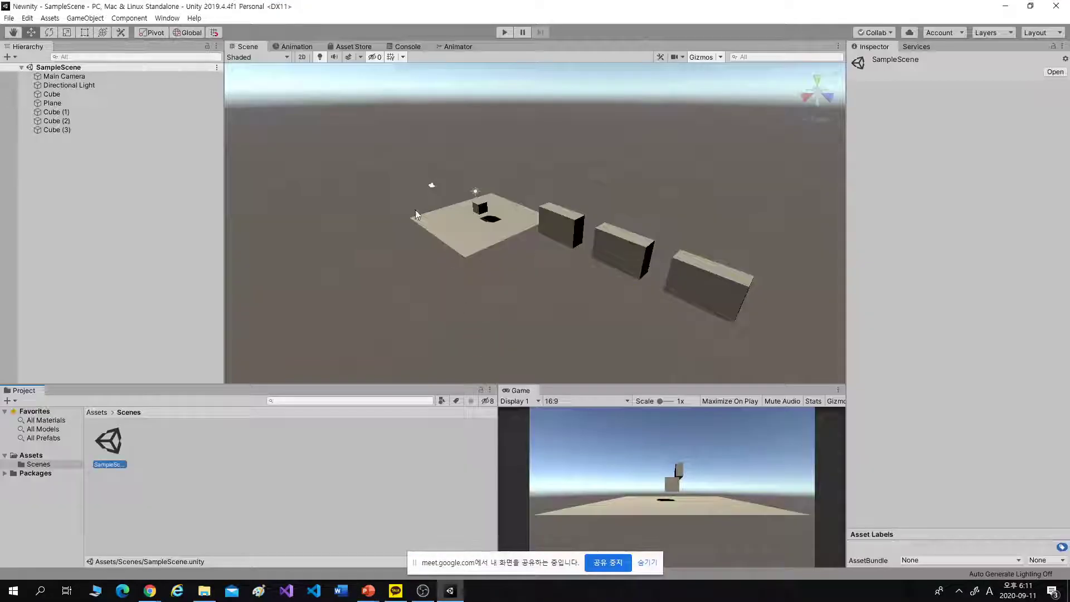
click(399, 47)
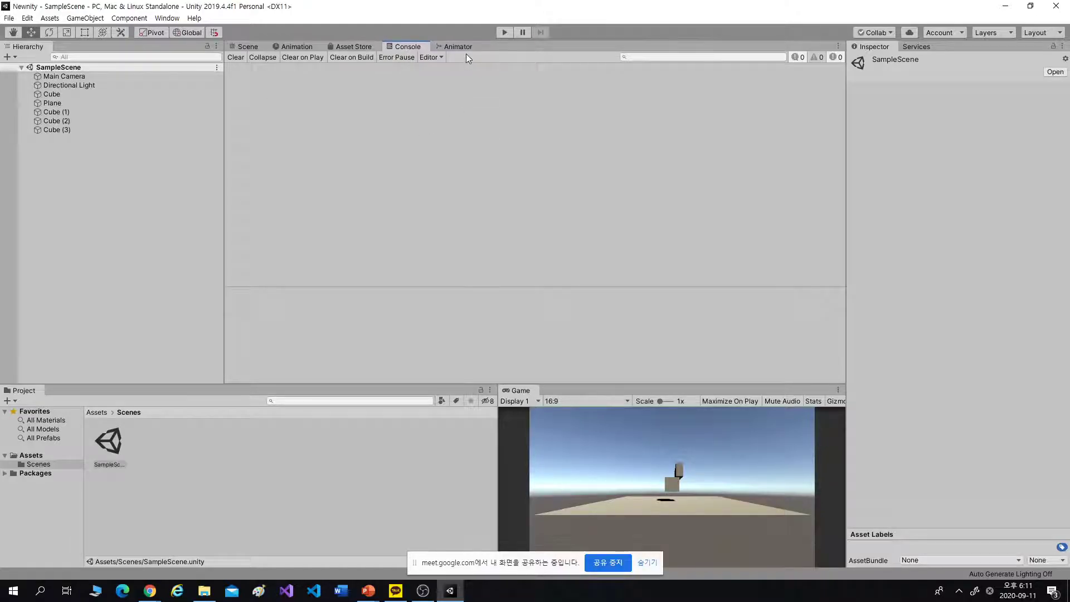
- Run SampleScene with the Console showing, switch to the Scene view, and stop play mode
click(503, 32)
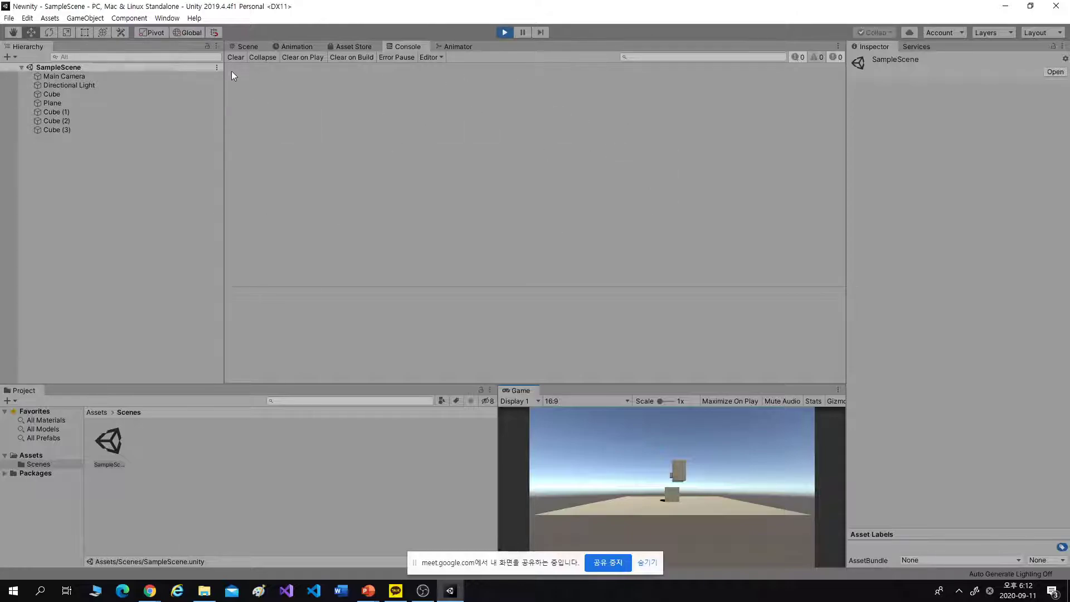
click(236, 45)
click(505, 31)
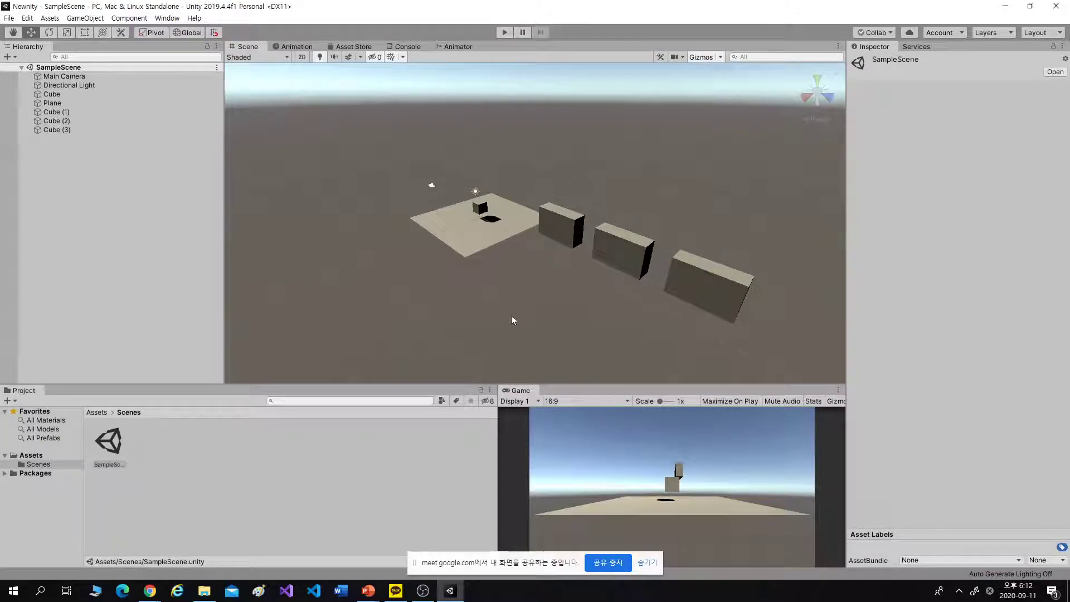
scroll(510, 315, up, 3)
scroll(509, 314, down, 2)
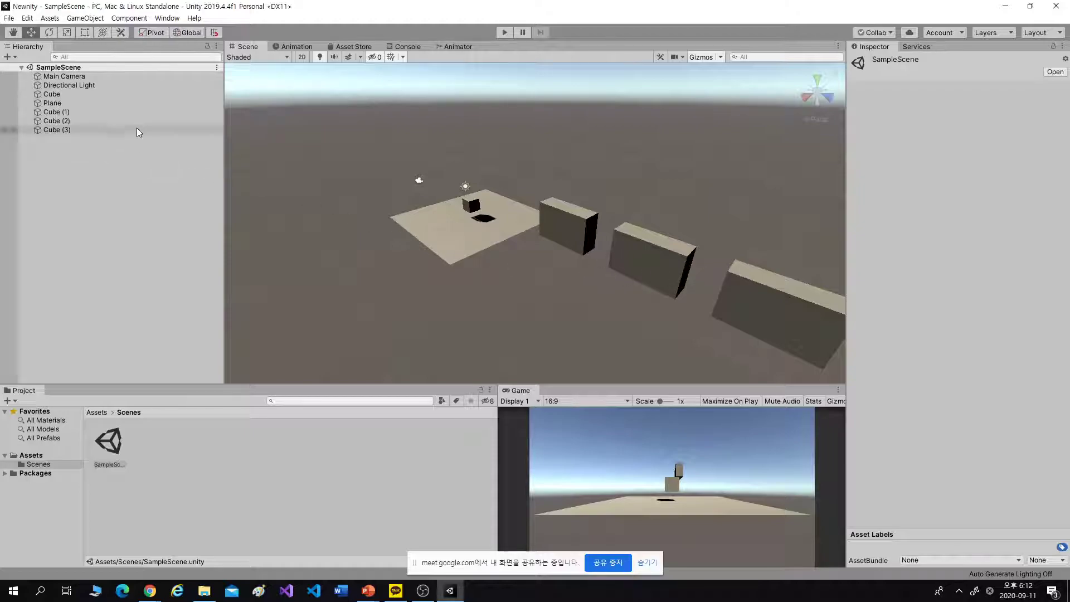
- Review the Game, Inspector, Hierarchy, Project and Console windows in turn, ending on the Scene view
click(514, 392)
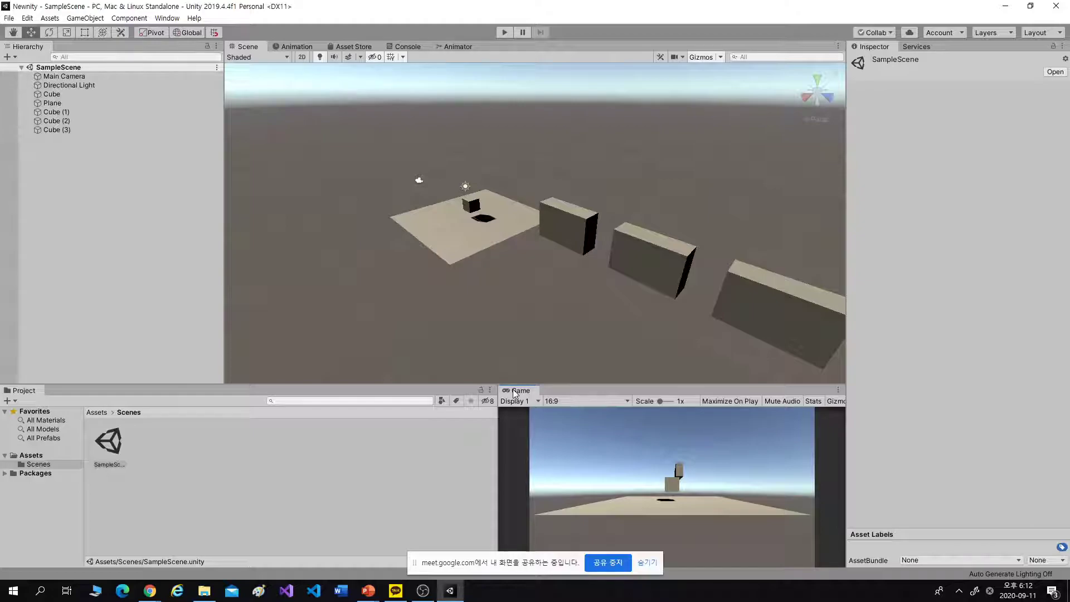
click(858, 63)
click(25, 49)
click(25, 391)
click(406, 47)
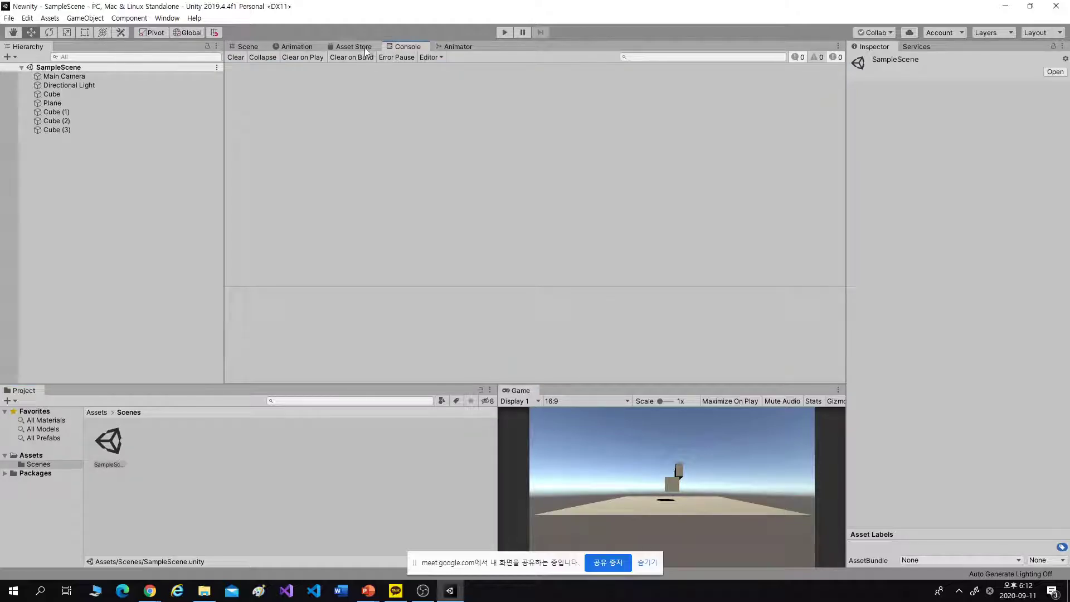
click(245, 46)
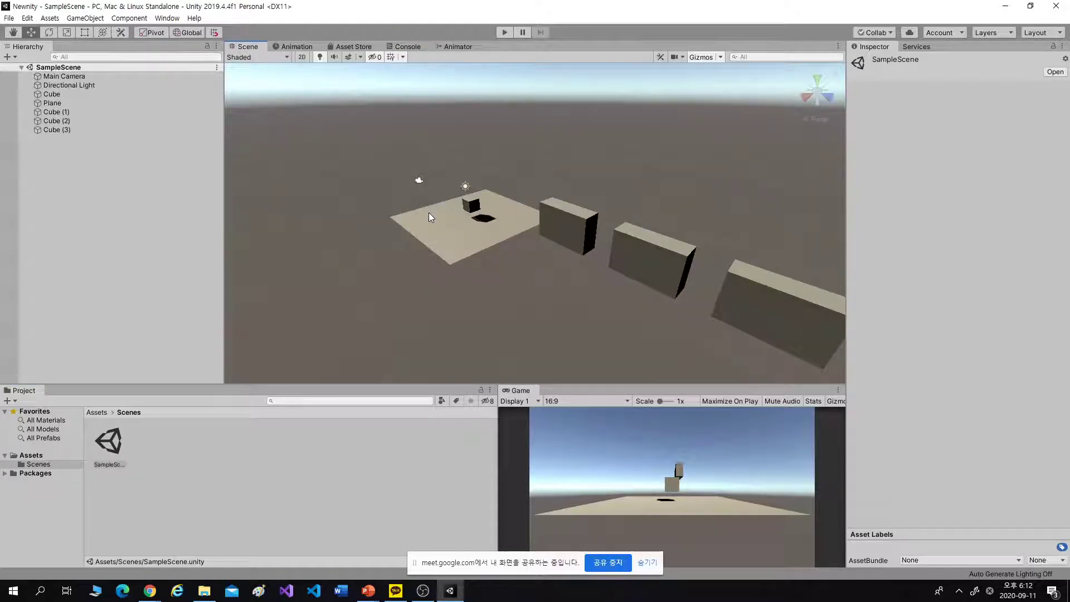
- Switch to the PowerPoint slide show, advance to the Plane placement slide, and return to Unity
scroll(514, 272, up, 2)
key(alt+Tab)
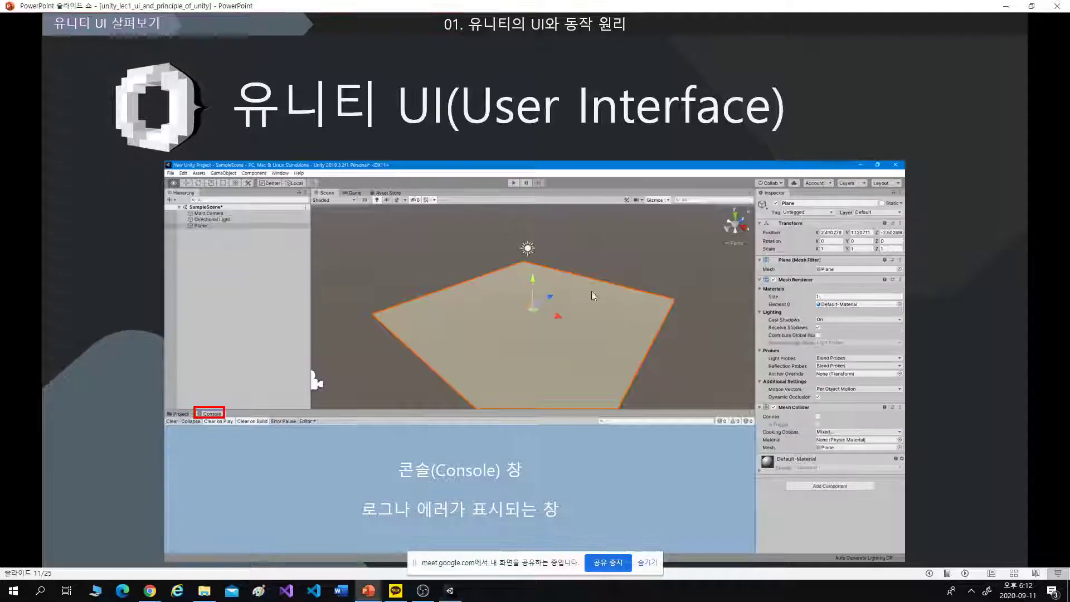
click(936, 322)
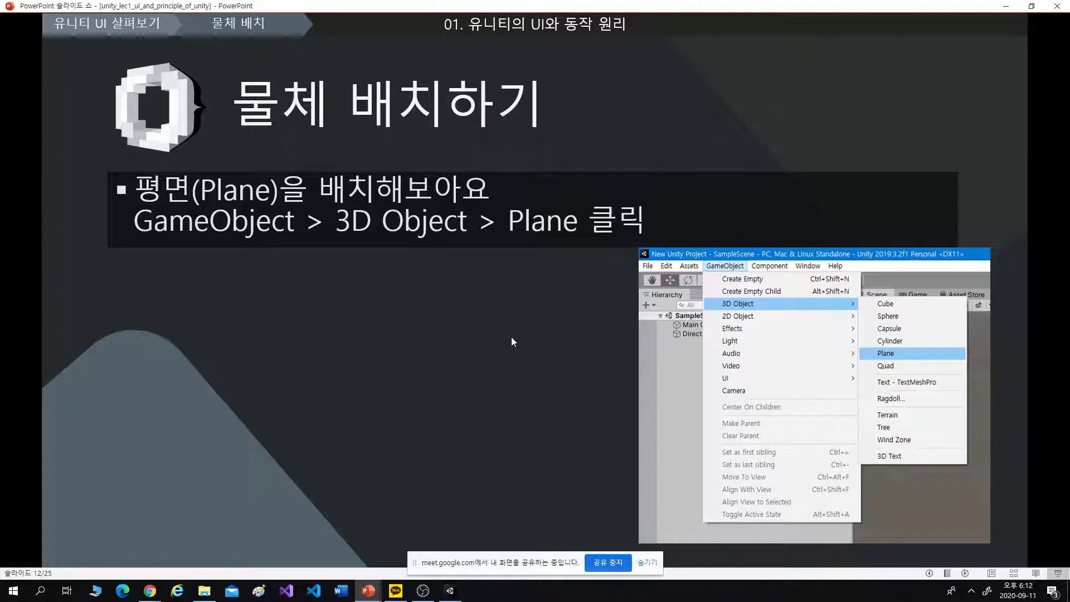
key(alt+Tab)
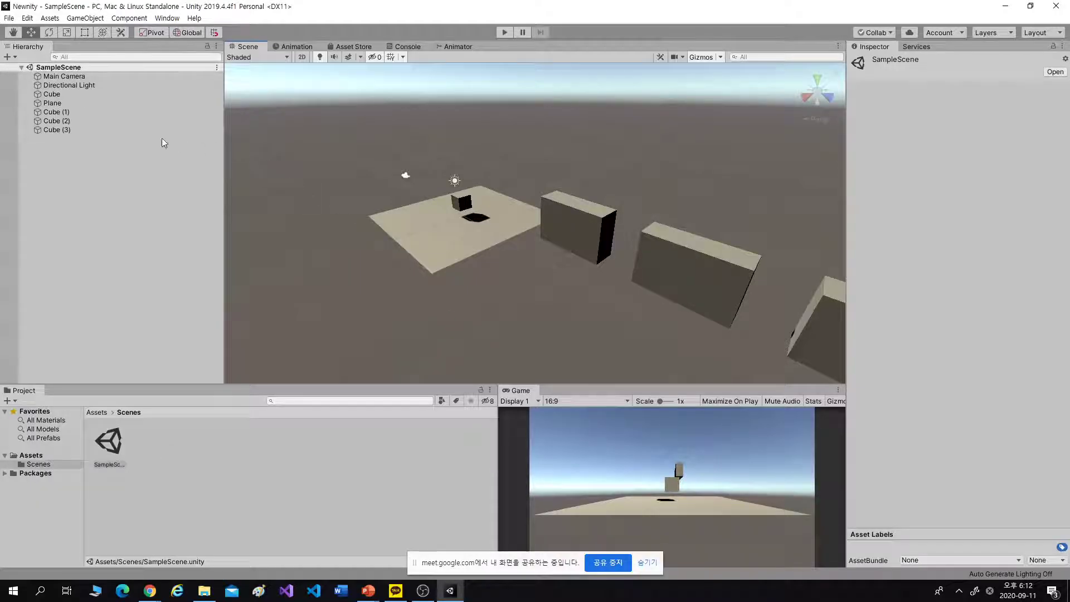
- Add a 3D sphere to SampleScene
click(87, 18)
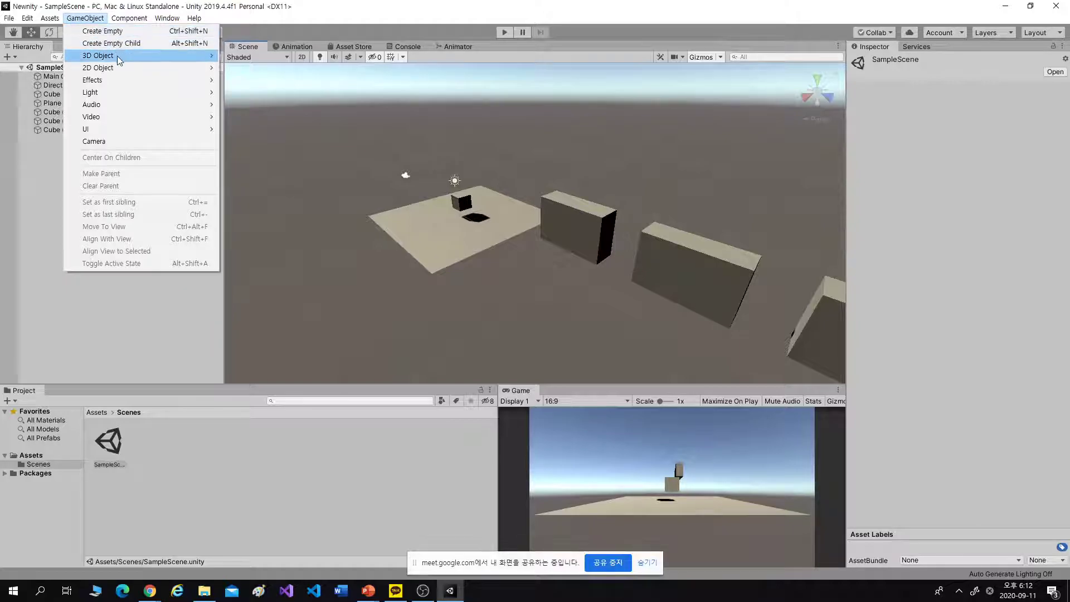
mouse_move(111, 58)
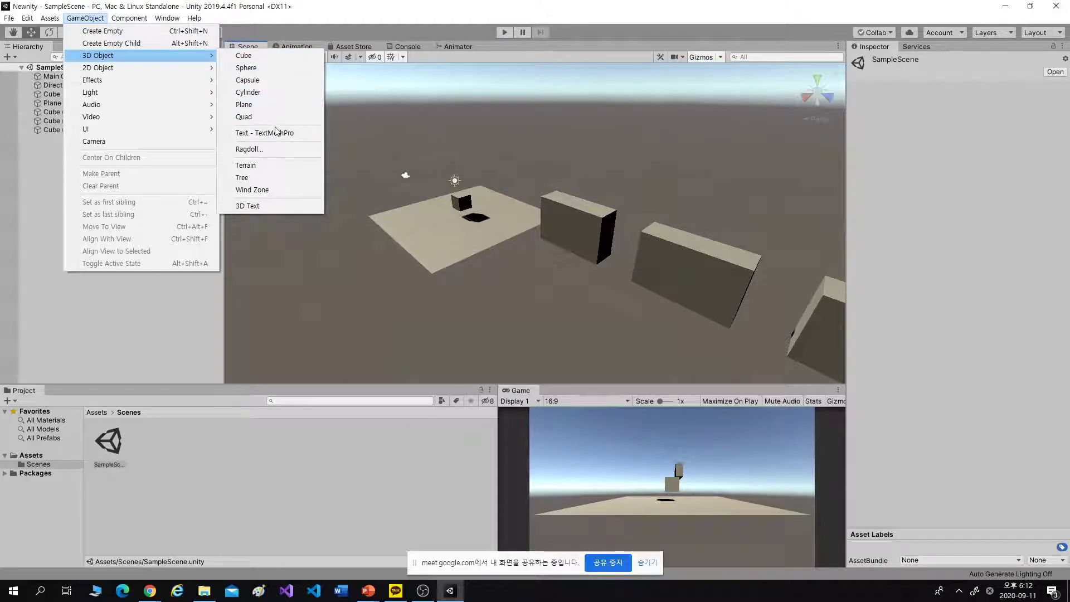
click(282, 67)
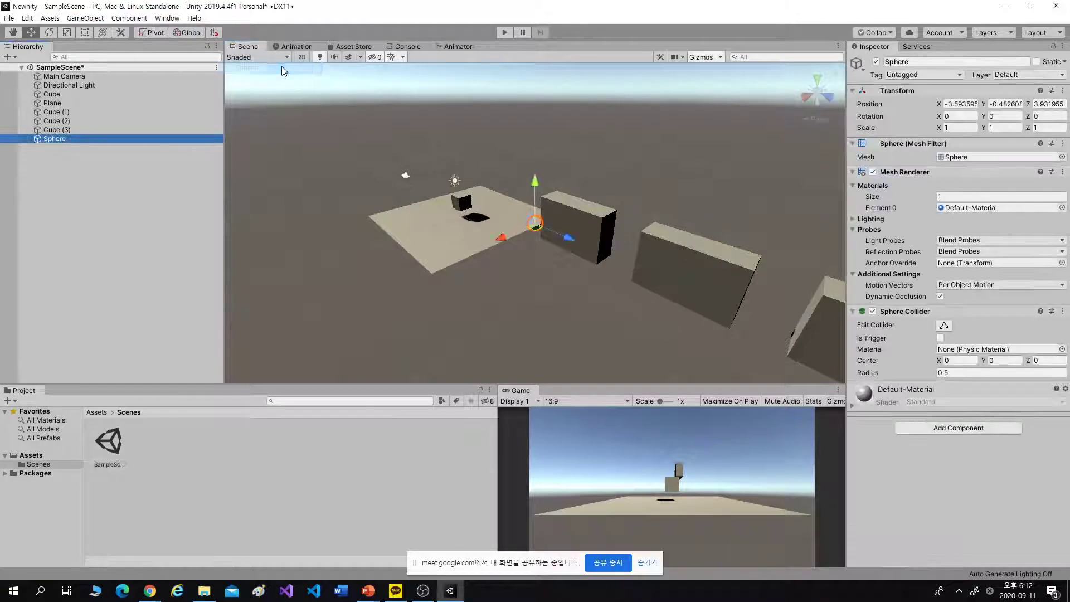
- Raise the sphere above the plane to a Y position of about 2.29
scroll(459, 317, up, 2)
scroll(507, 309, up, 6)
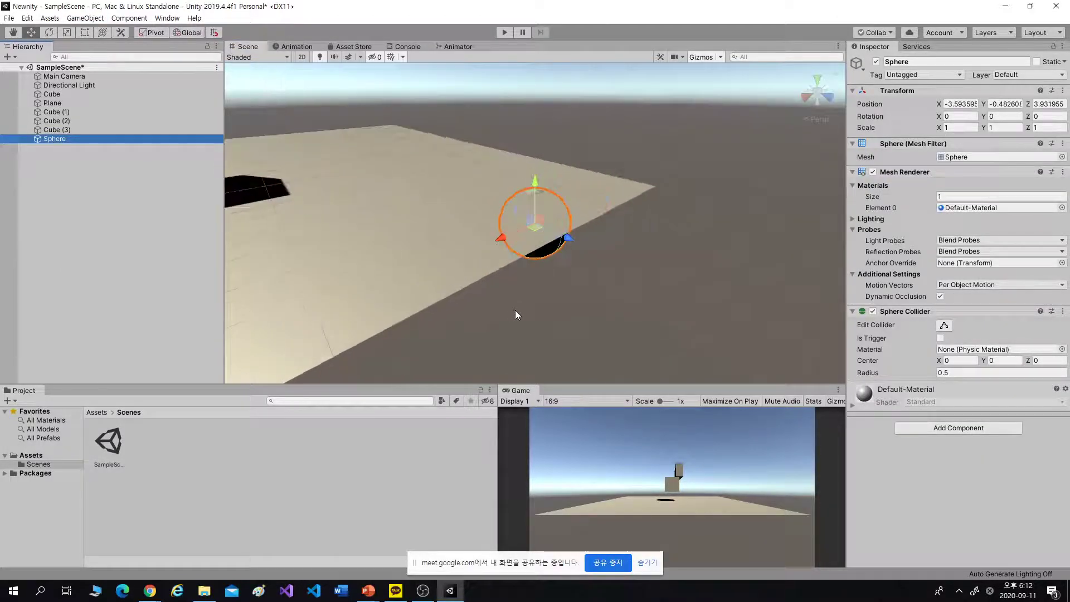
scroll(526, 297, down, 2)
scroll(526, 293, down, 5)
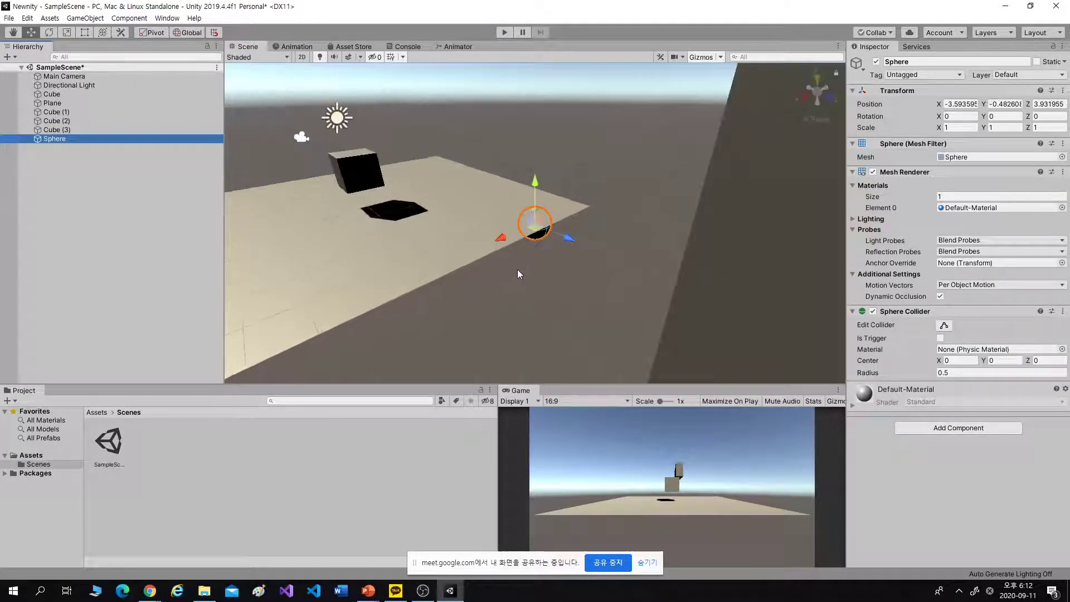
drag(536, 184, 537, 92)
scroll(513, 273, down, 2)
middle_drag(513, 272, 506, 327)
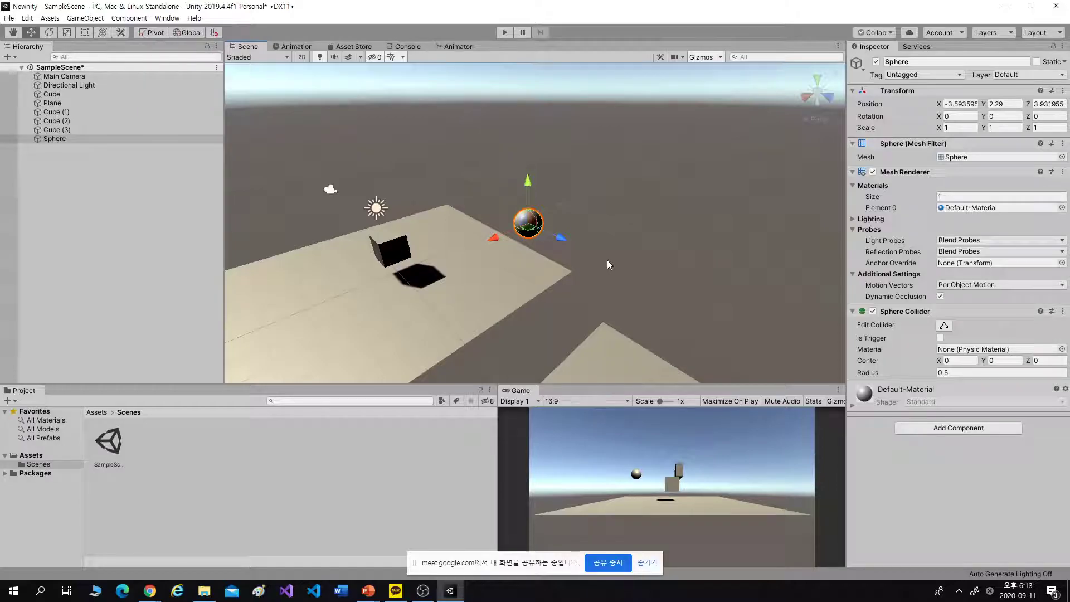
- Point out the sphere's entry in the Hierarchy and clear the selection
click(76, 190)
click(55, 138)
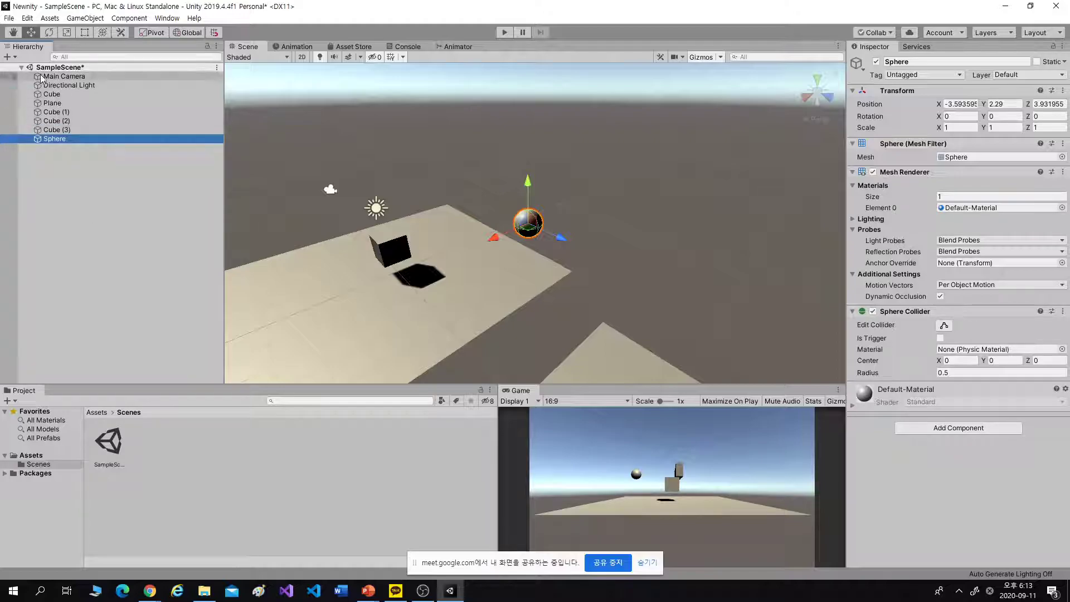
click(68, 167)
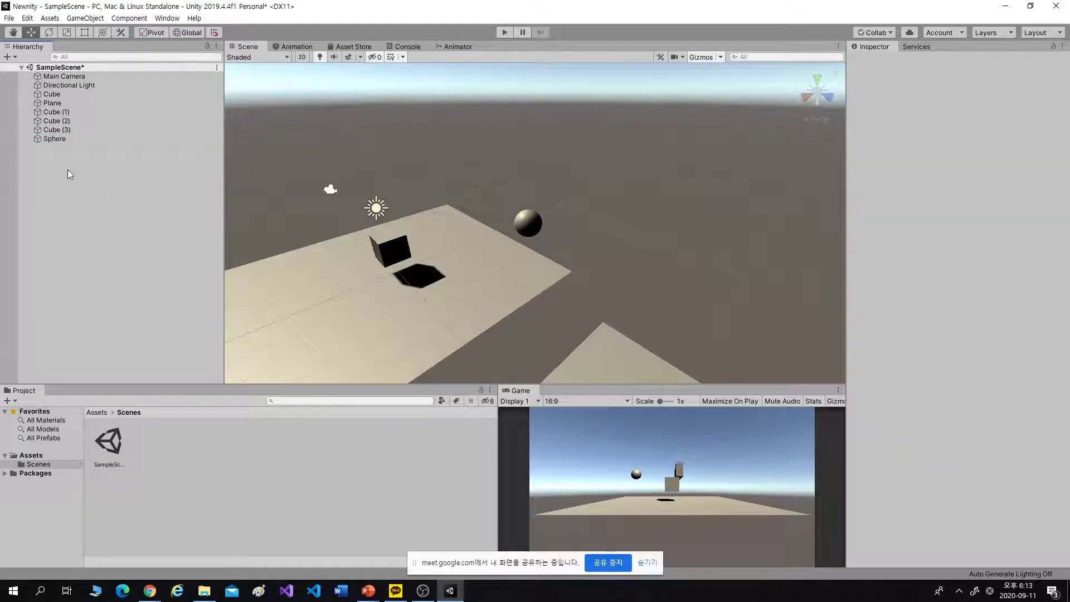
- Switch to the PowerPoint slide show and review the Plane placement slide and the following result slide
key(alt+Tab)
click(523, 363)
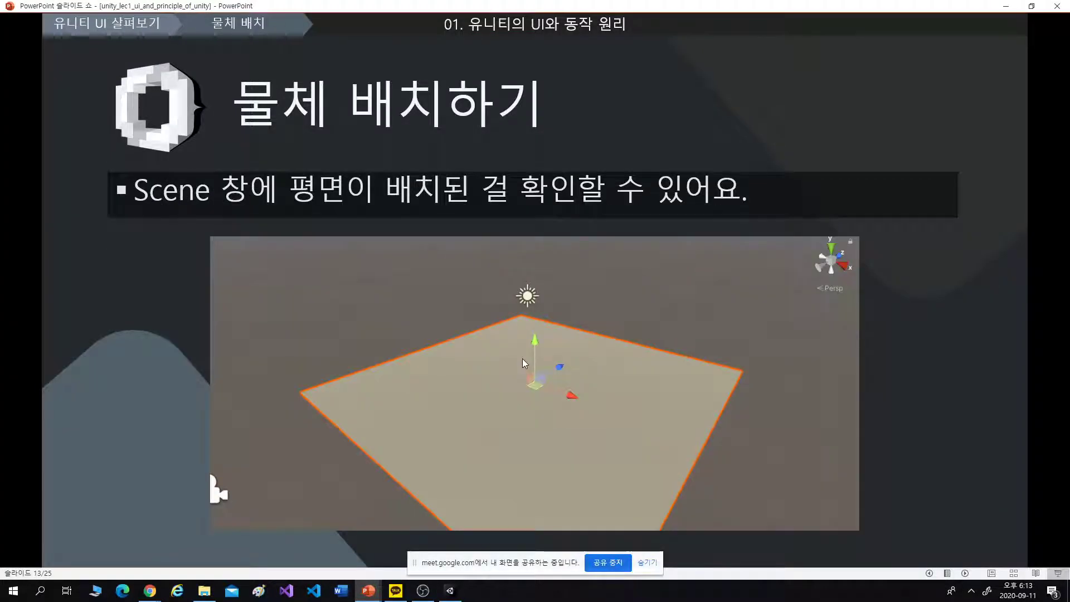
key(Left)
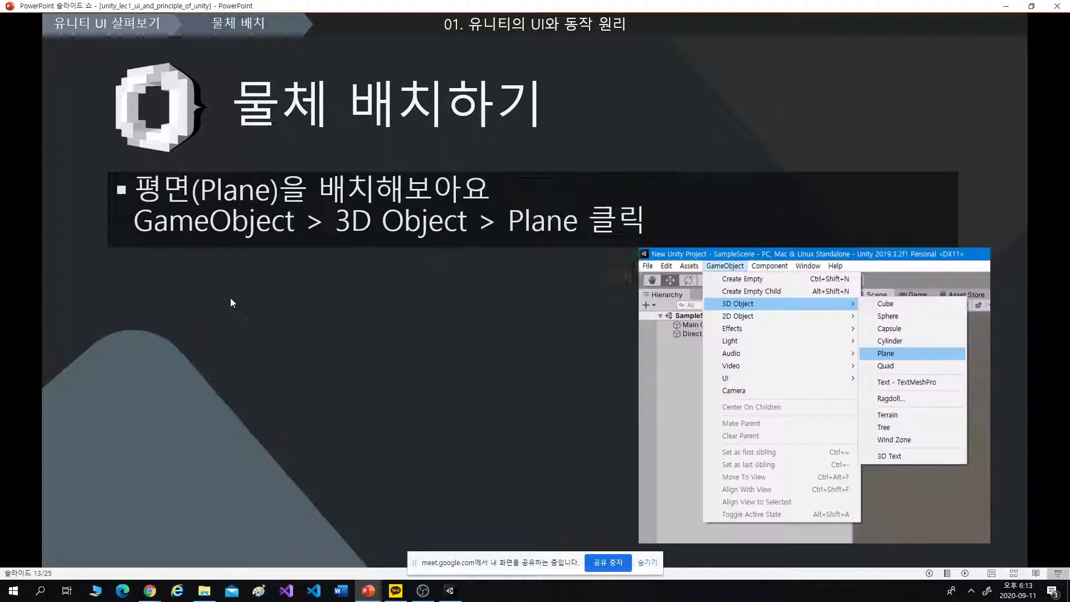
click(541, 264)
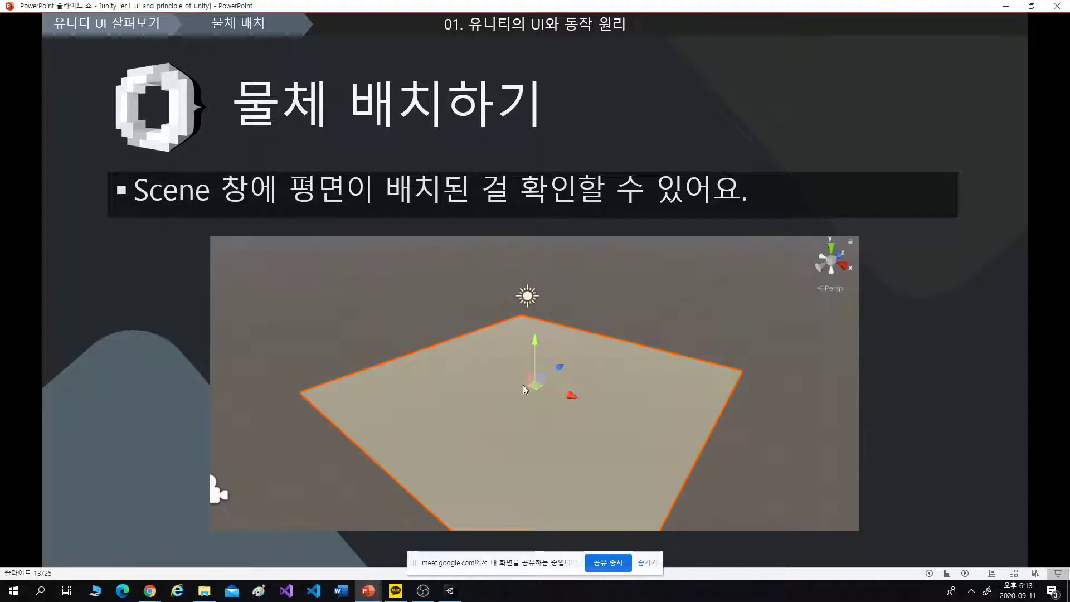
- Return to Unity, select the plane in the Scene view, and bring it into full view
key(alt+Tab)
click(453, 293)
middle_drag(453, 293, 573, 256)
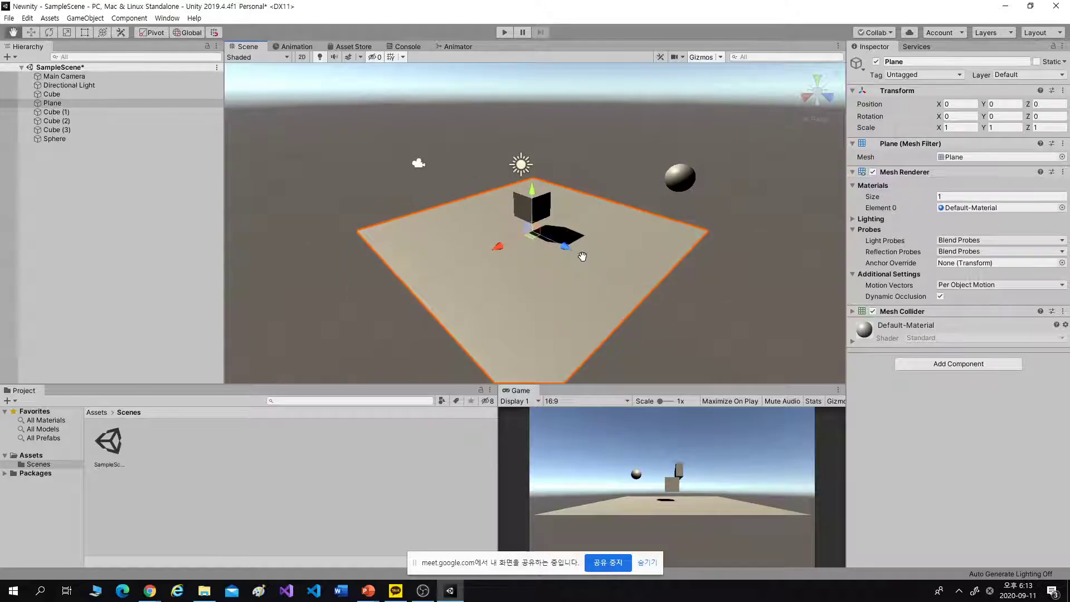
- Switch to the PowerPoint slide show and advance past the Cube placement slide to the placed-cube slide
key(alt+Tab)
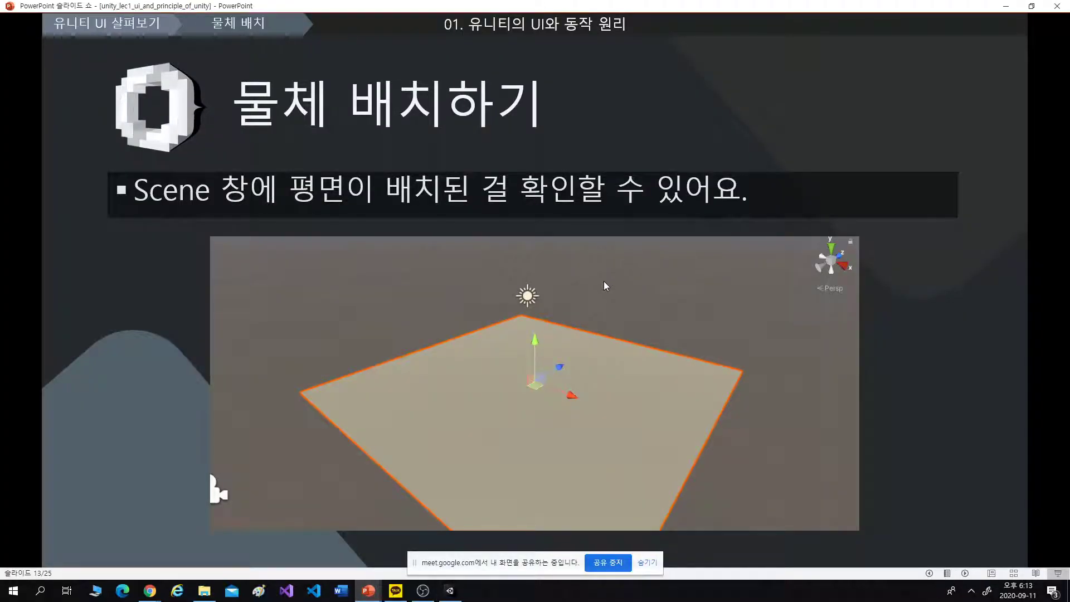
click(606, 277)
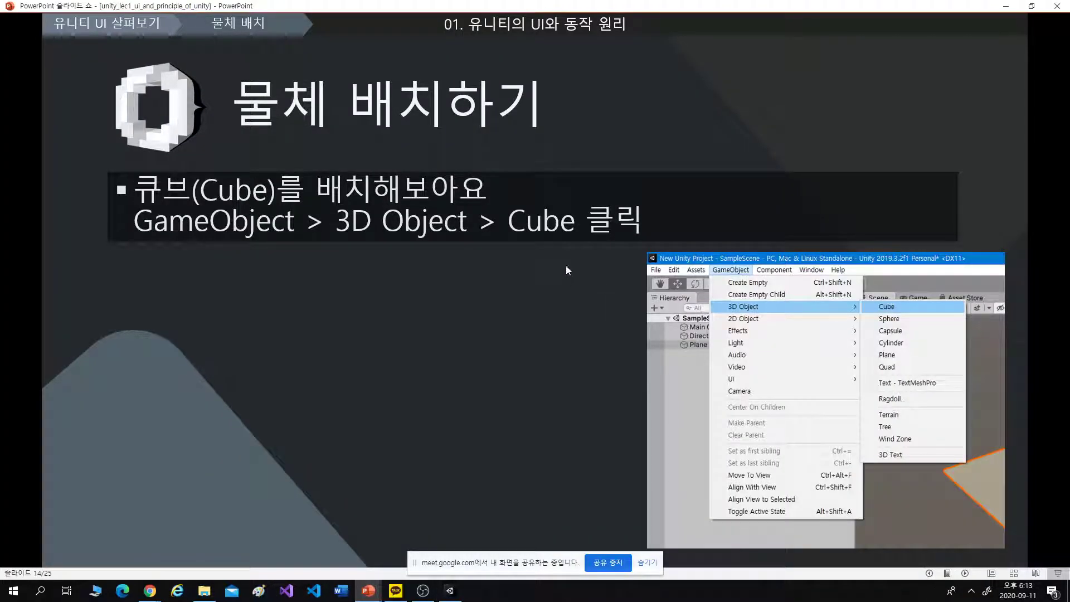
click(550, 352)
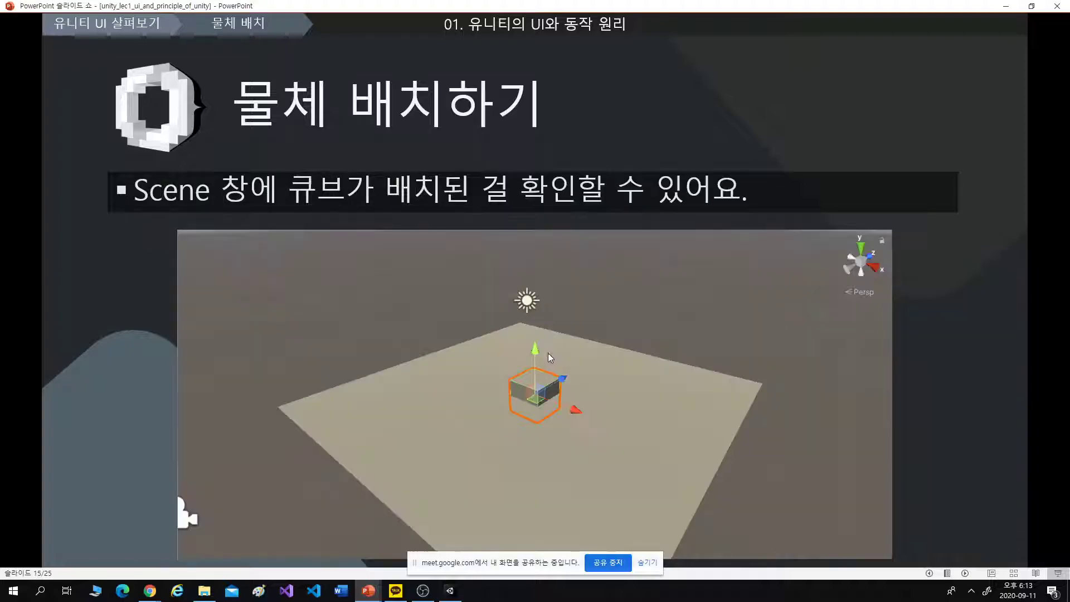
- Return to Unity from the placed-cube slide and select the sphere in the Scene view
click(485, 374)
key(Left)
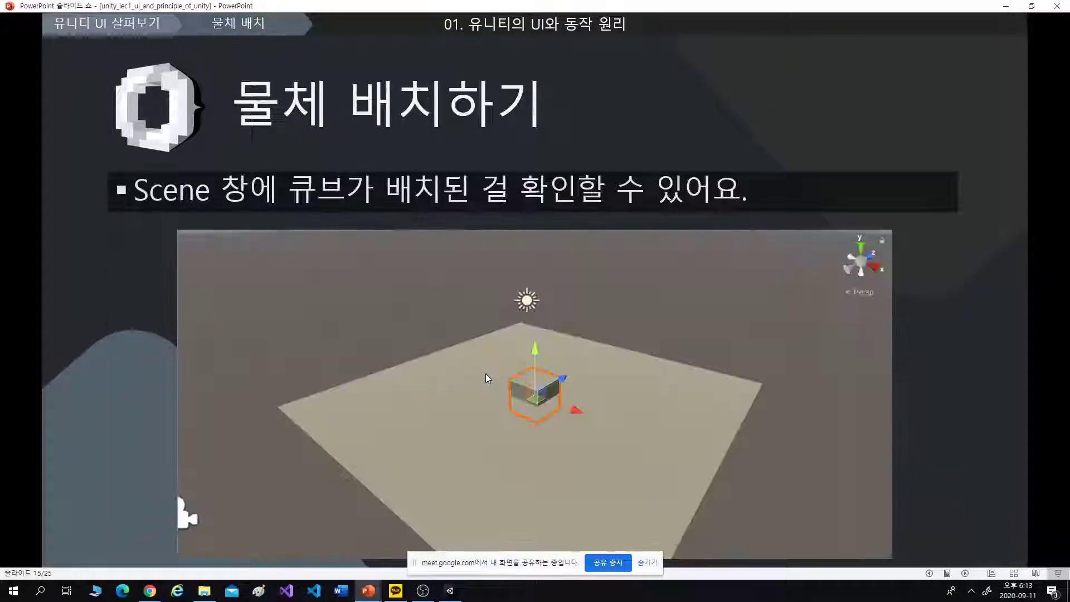
key(alt+Tab)
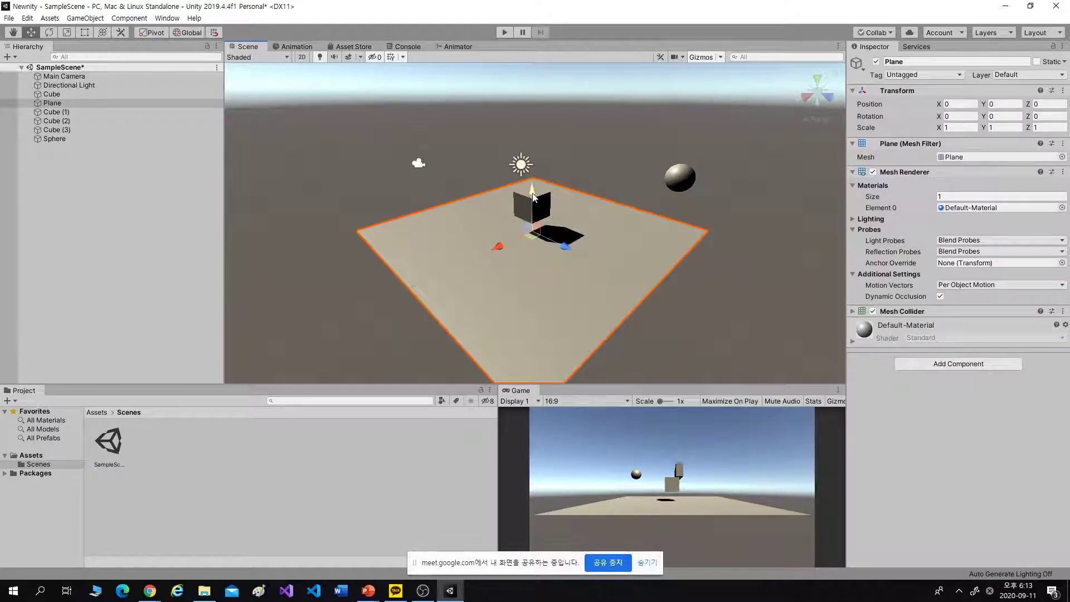
click(673, 179)
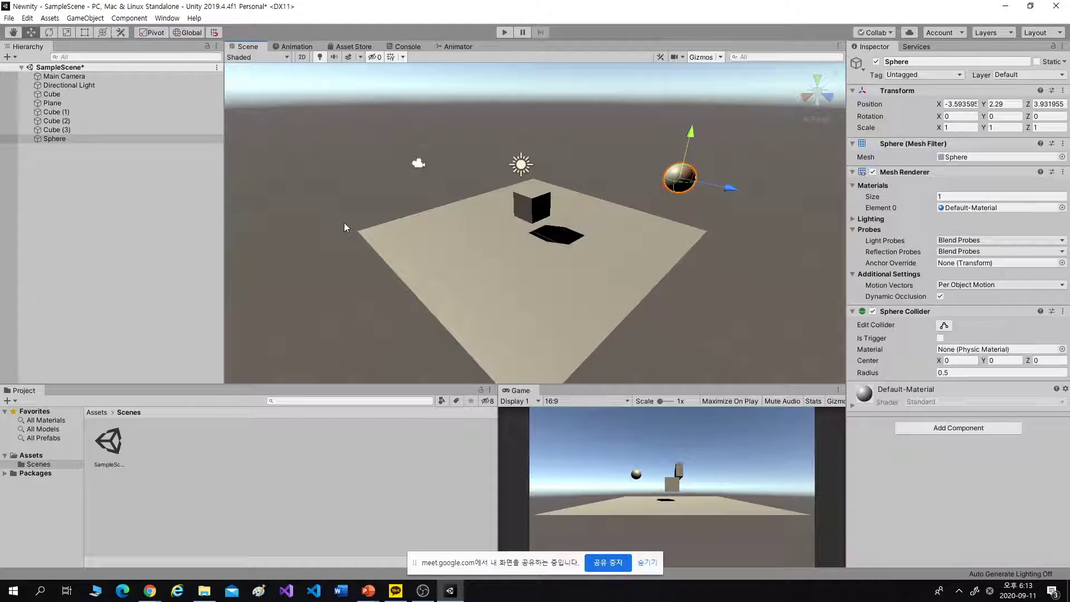
- Switch to the PowerPoint slide show, advance to the Scene editing tools slide, and compare it with the tools in Unity
key(alt+Tab)
key(Right)
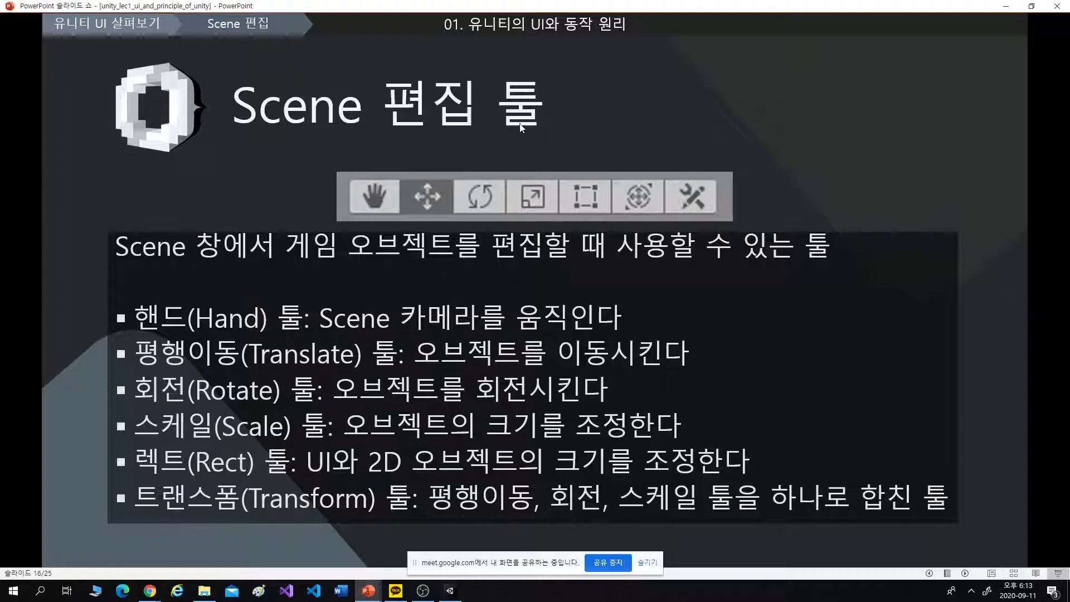
key(alt+Tab)
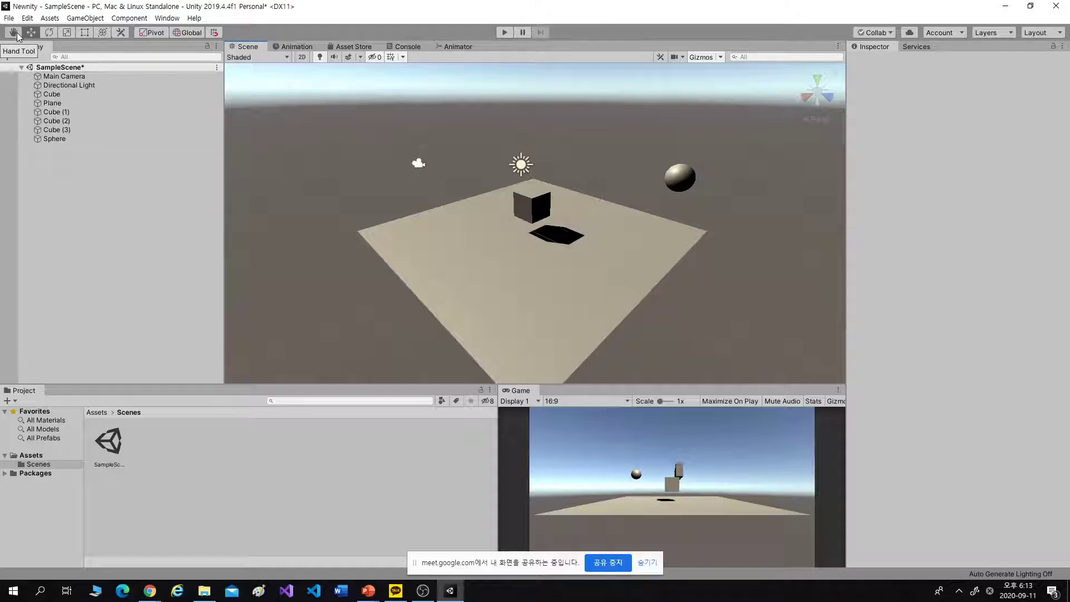
key(alt+Tab)
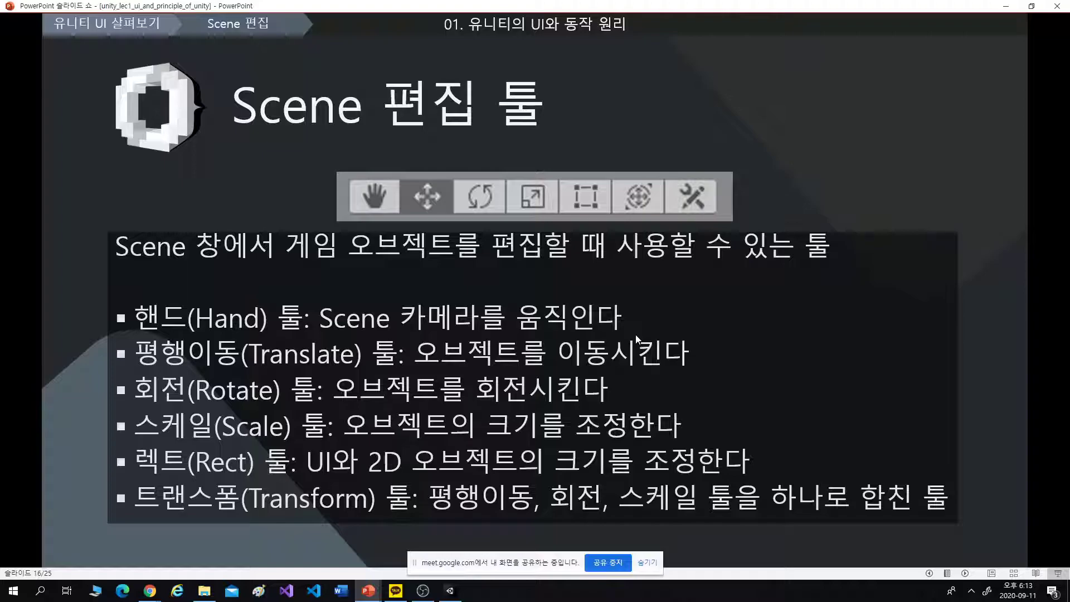
- Switch to Unity and move the cube above the plane to about X 0.84, Y 2.23, Z -1.77
key(alt+Tab)
mouse_move(500, 207)
alt+mouse_down()
mouse_move(557, 201)
mouse_move(485, 191)
alt+mouse_up()
click(30, 35)
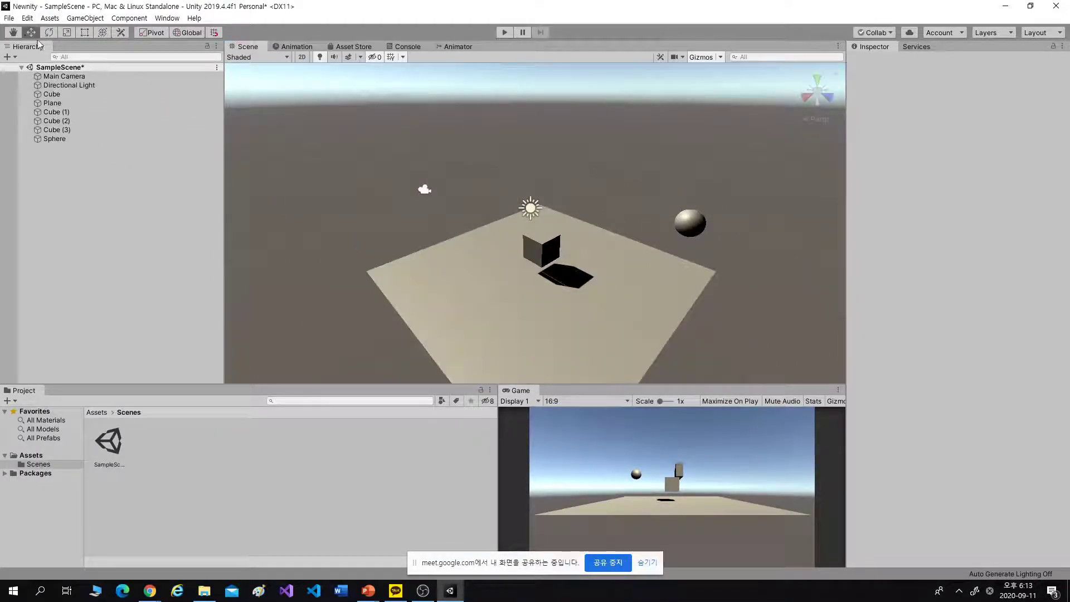
click(545, 236)
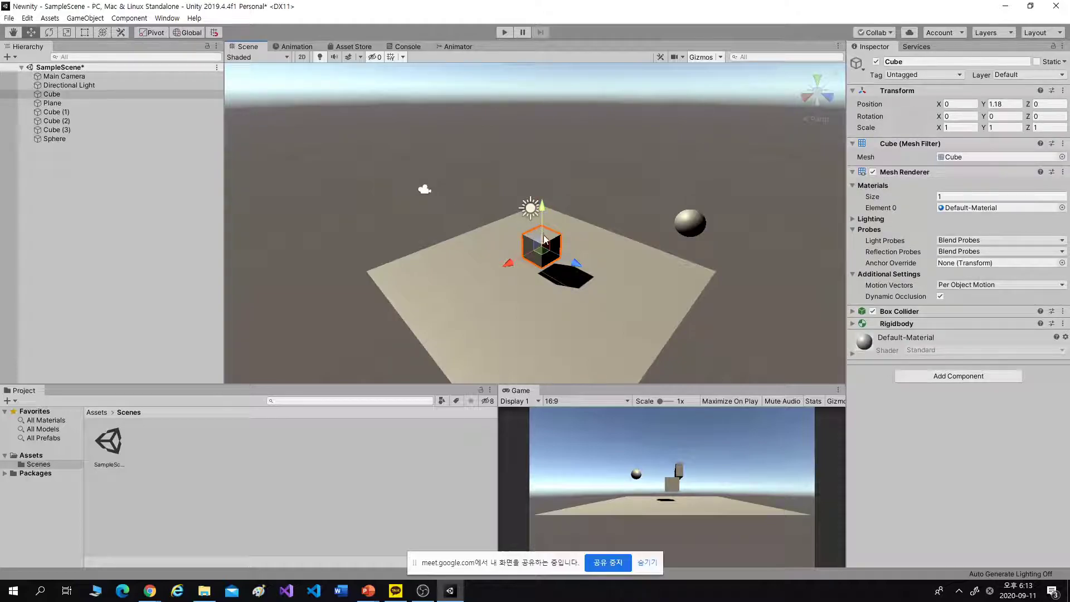
mouse_move(543, 218)
mouse_down()
mouse_move(546, 152)
mouse_move(520, 238)
mouse_move(420, 258)
mouse_move(525, 237)
mouse_move(567, 242)
mouse_move(527, 224)
mouse_up()
- Rotate the cube about 66.5° around X and stretch its Y scale to about 1.23
click(48, 32)
drag(500, 179, 521, 222)
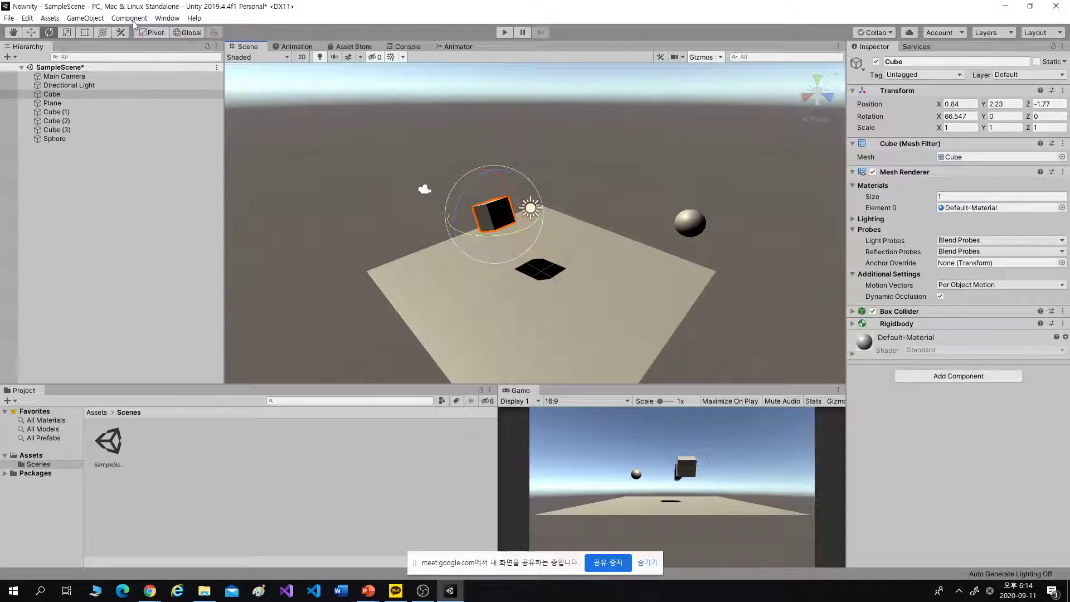
click(67, 32)
drag(514, 208, 527, 245)
- Resize the cube with the Rect tool to a Y scale of about 1.29 and a Z scale of about 1.37
click(83, 32)
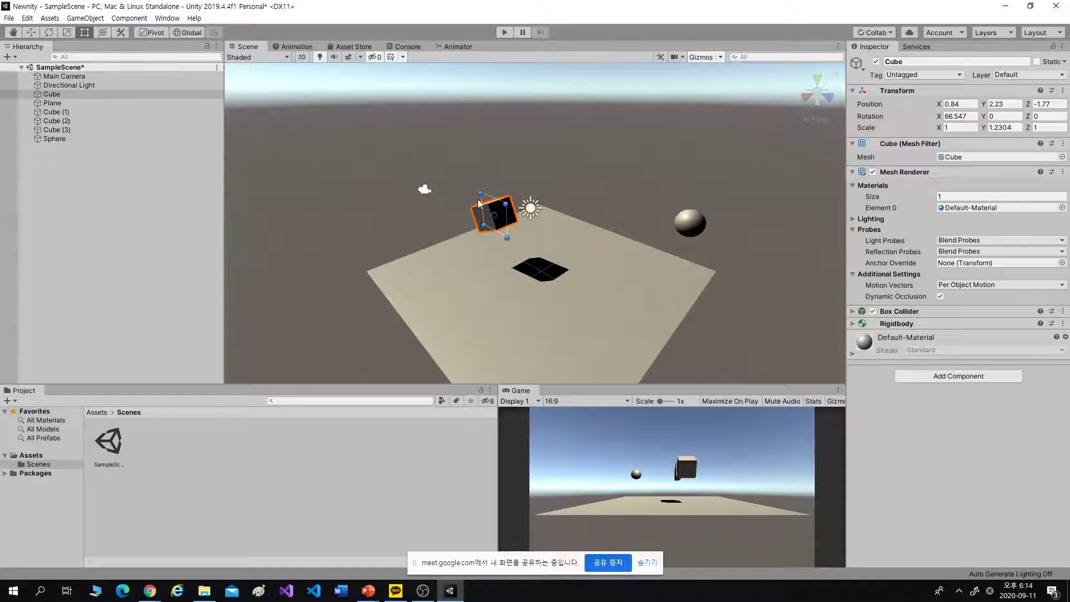
mouse_move(506, 205)
mouse_down()
mouse_move(497, 202)
mouse_move(524, 211)
mouse_move(584, 184)
mouse_move(644, 201)
mouse_move(536, 184)
mouse_move(518, 196)
mouse_up()
middle_drag(587, 304, 734, 133)
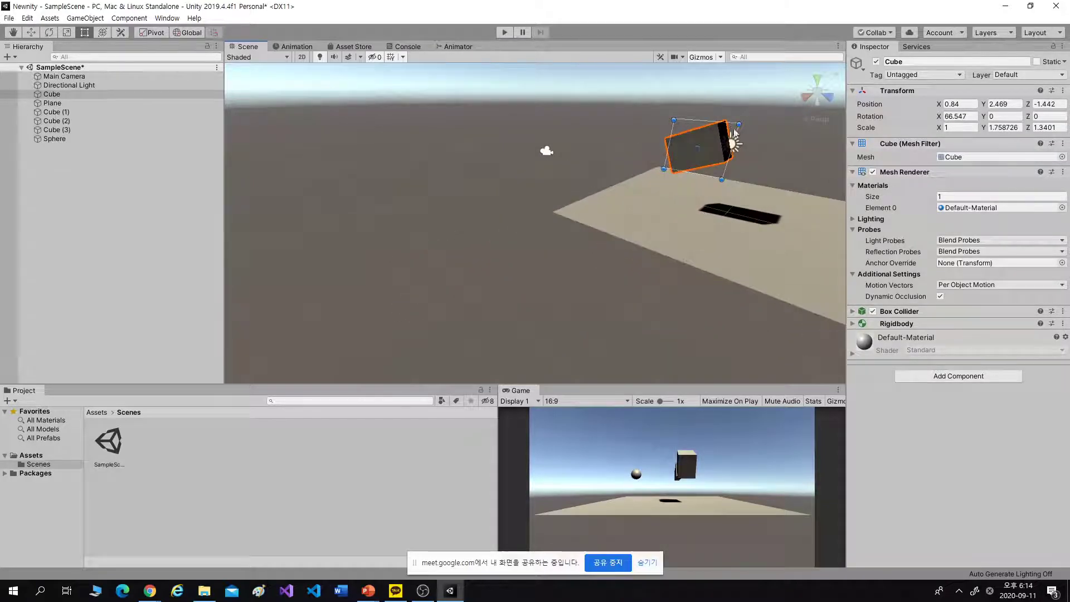
mouse_move(740, 122)
mouse_down()
mouse_move(726, 131)
mouse_move(750, 122)
mouse_move(724, 128)
mouse_up()
middle_drag(735, 155, 533, 233)
click(452, 239)
click(461, 228)
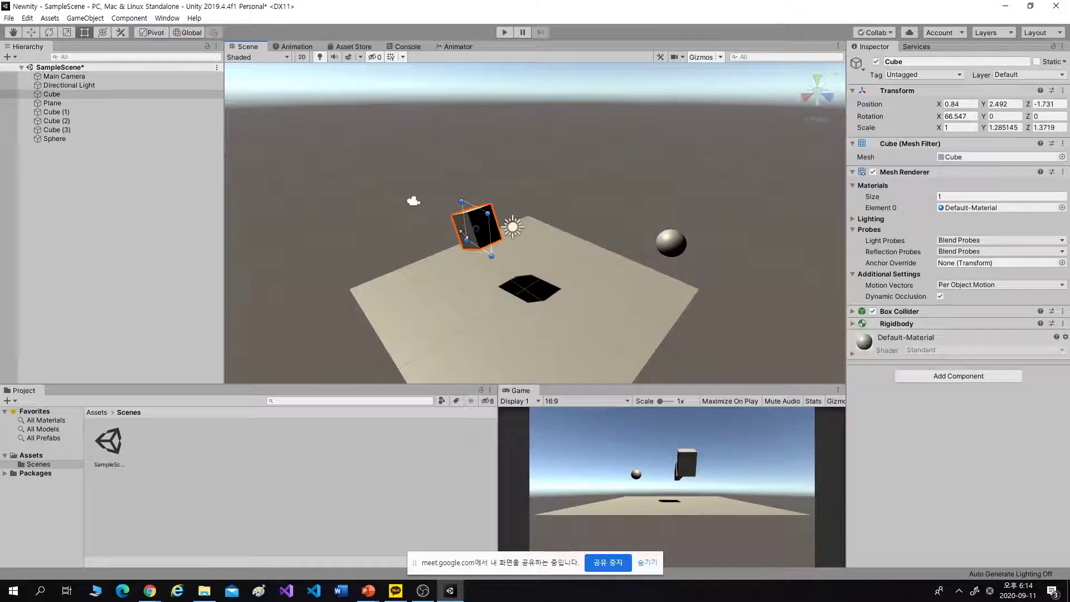
- Demonstrate the cube's Transform and Rotate handles and the Hand tool, finishing with the Move tool active
click(102, 34)
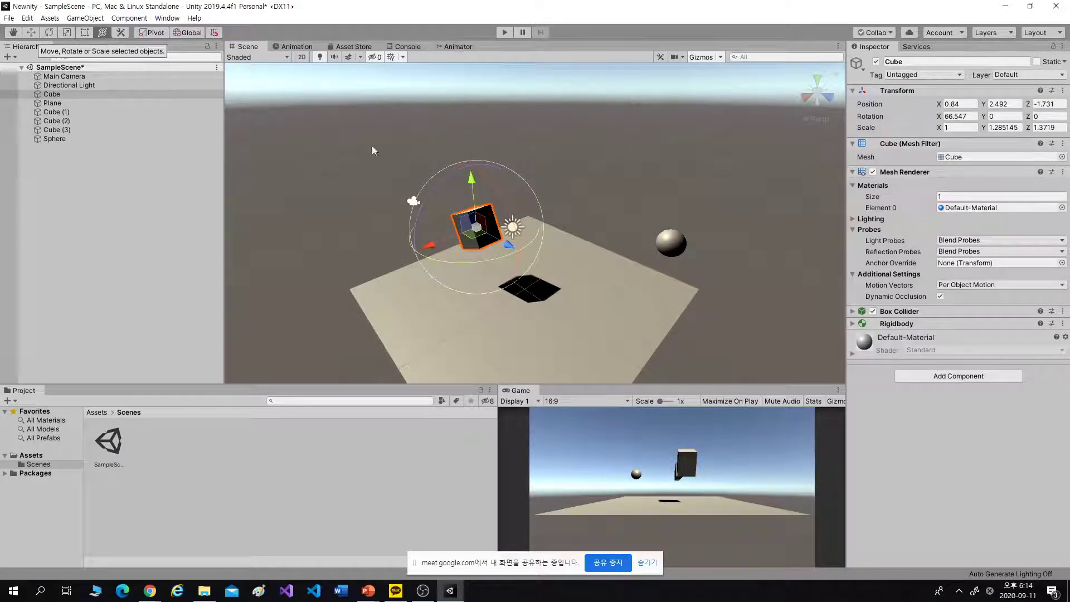
click(50, 33)
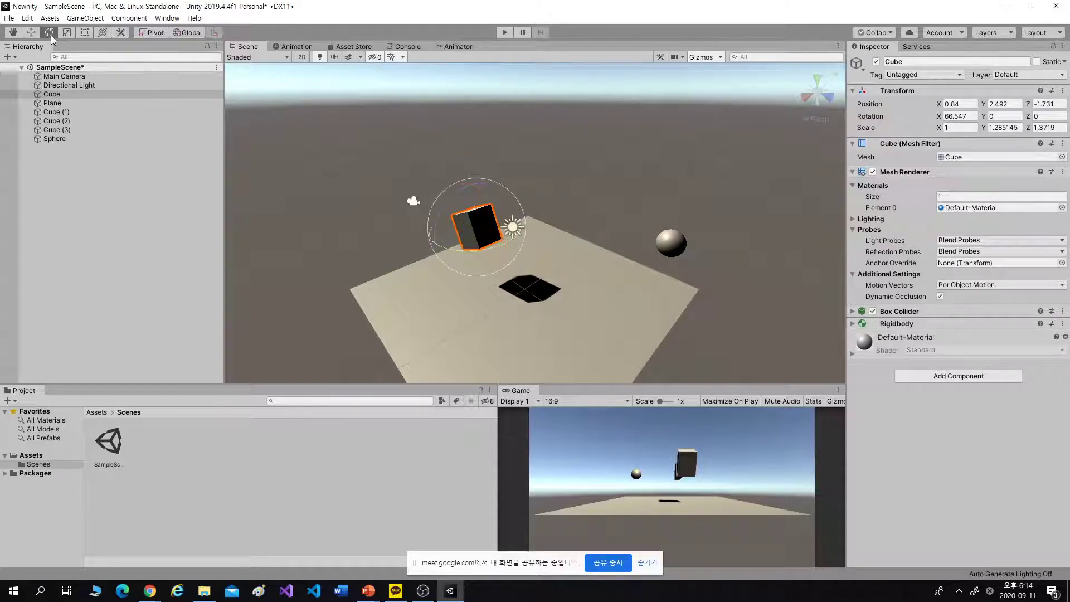
click(103, 33)
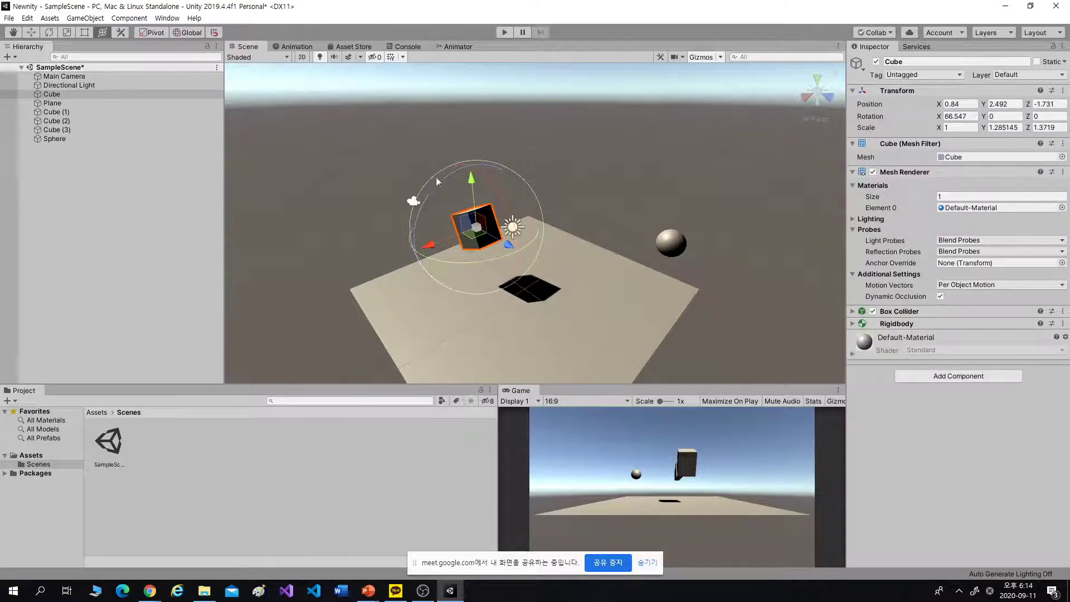
click(13, 32)
drag(572, 246, 518, 201)
click(30, 31)
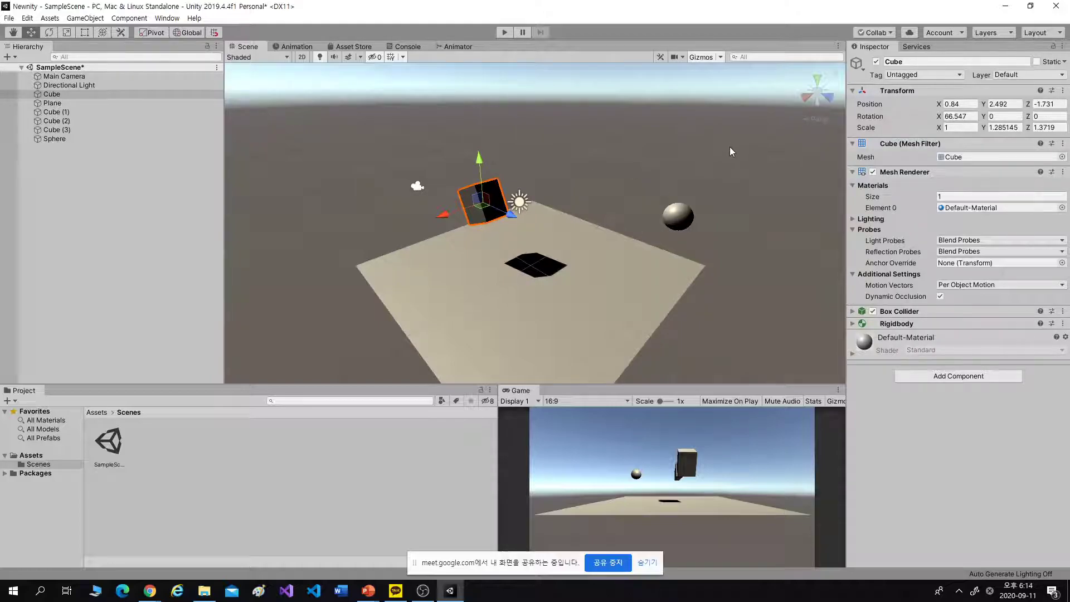
- Switch to the PowerPoint slide show, advance to the Scene gizmo slide, and return to Unity
key(alt+Tab)
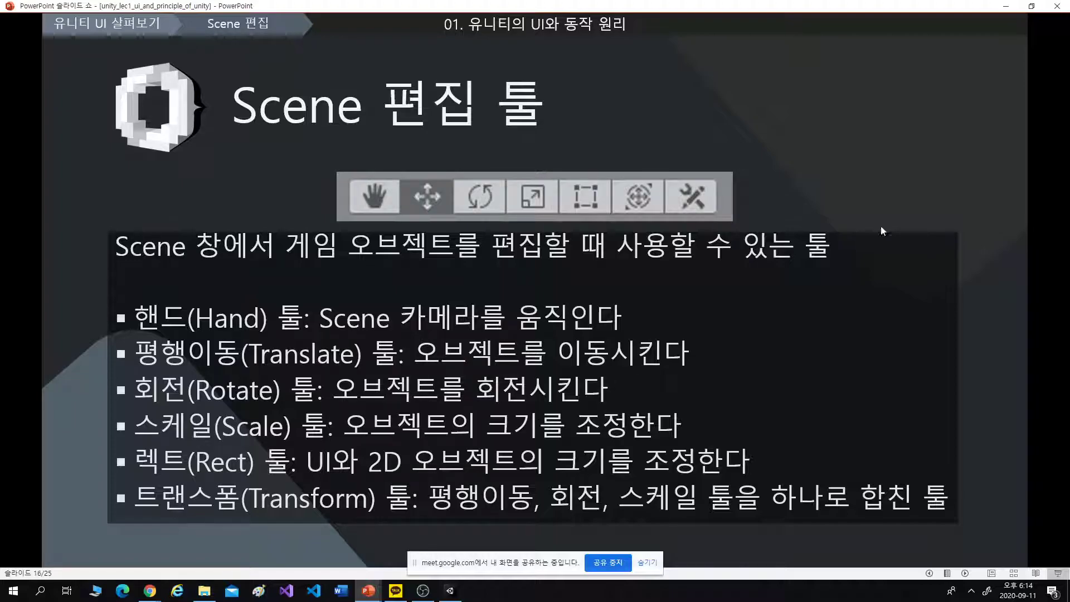
click(885, 166)
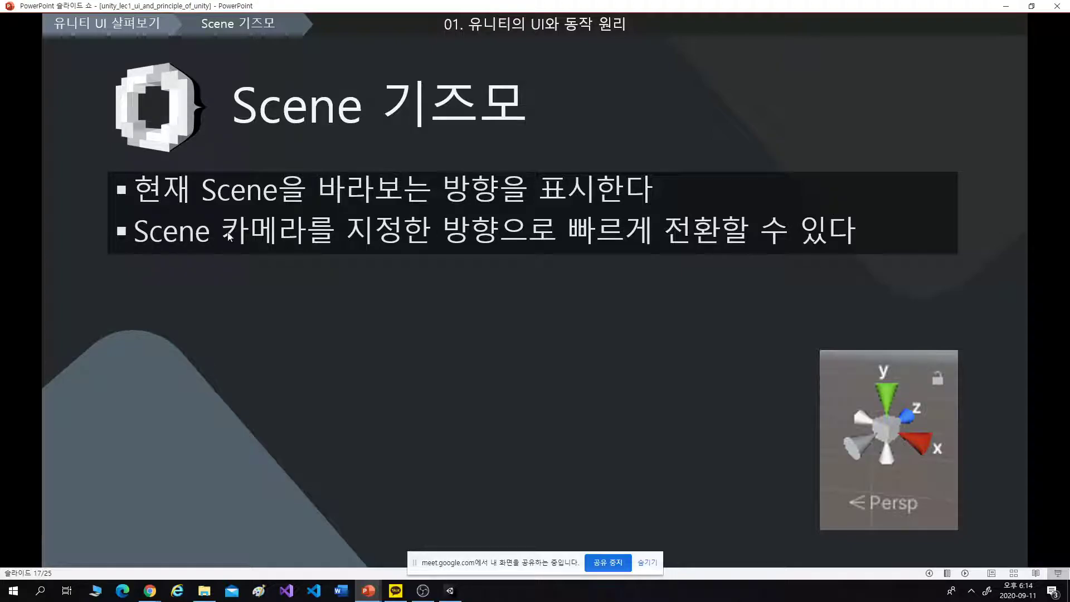
key(alt+Tab)
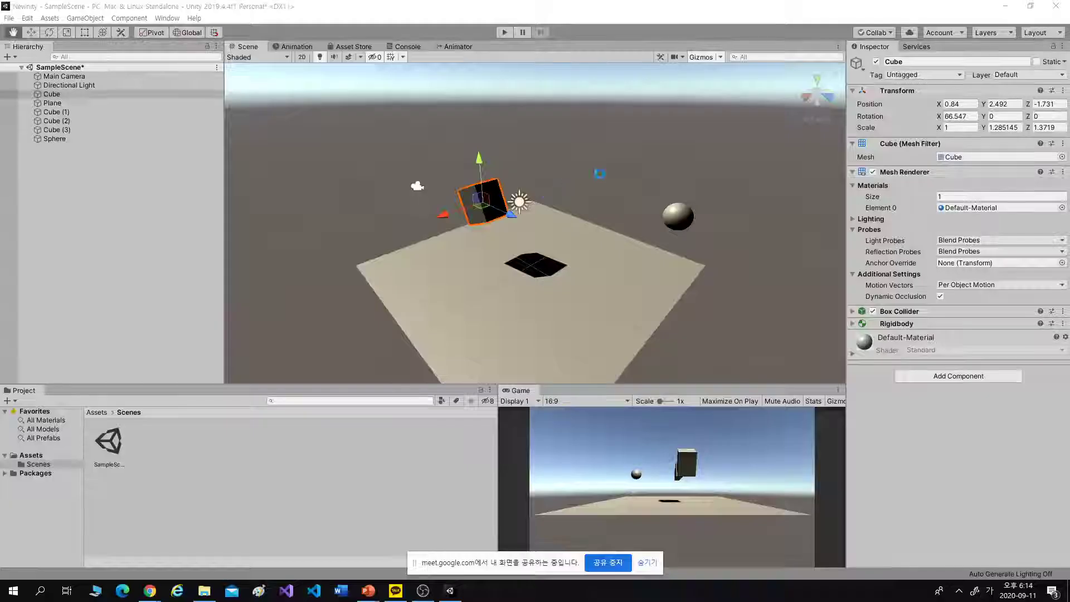
- Snap the Scene camera to the top and side directions with the Scene gizmo, including the projection and rotation-free perspective view
click(817, 92)
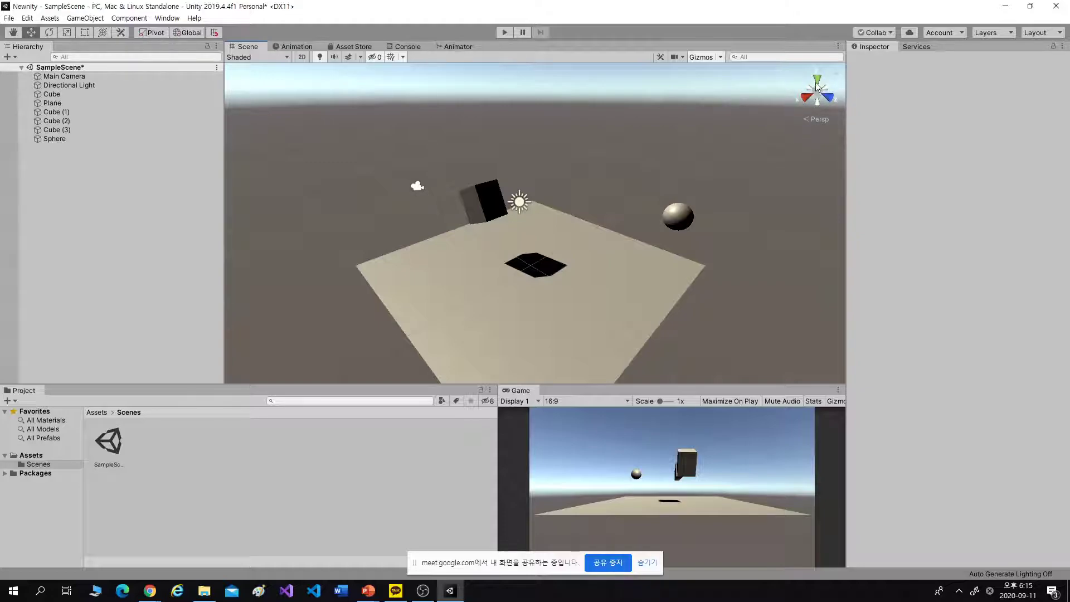
click(817, 84)
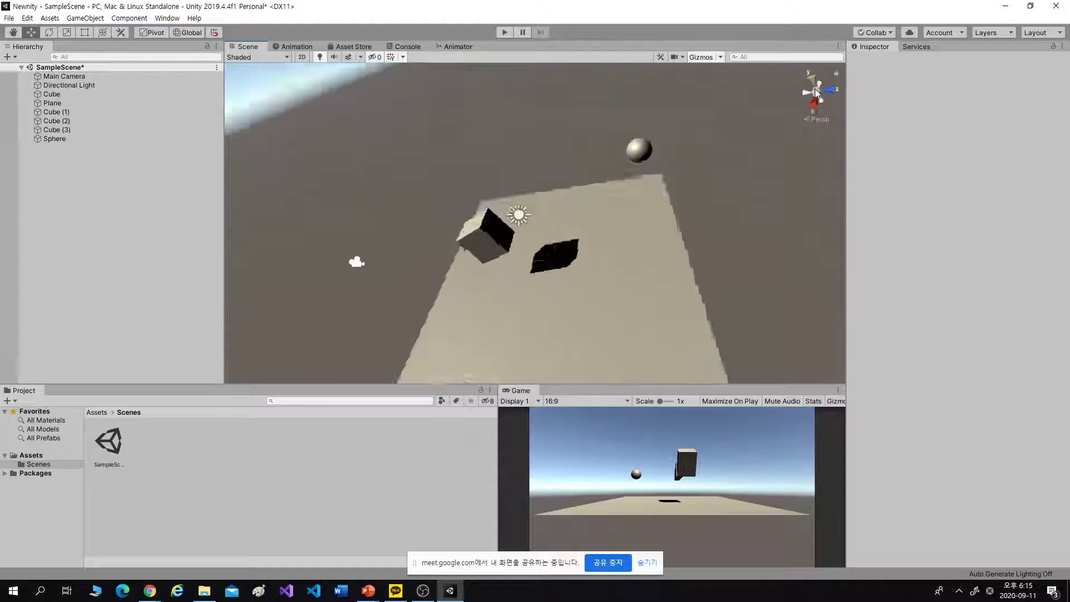
click(815, 92)
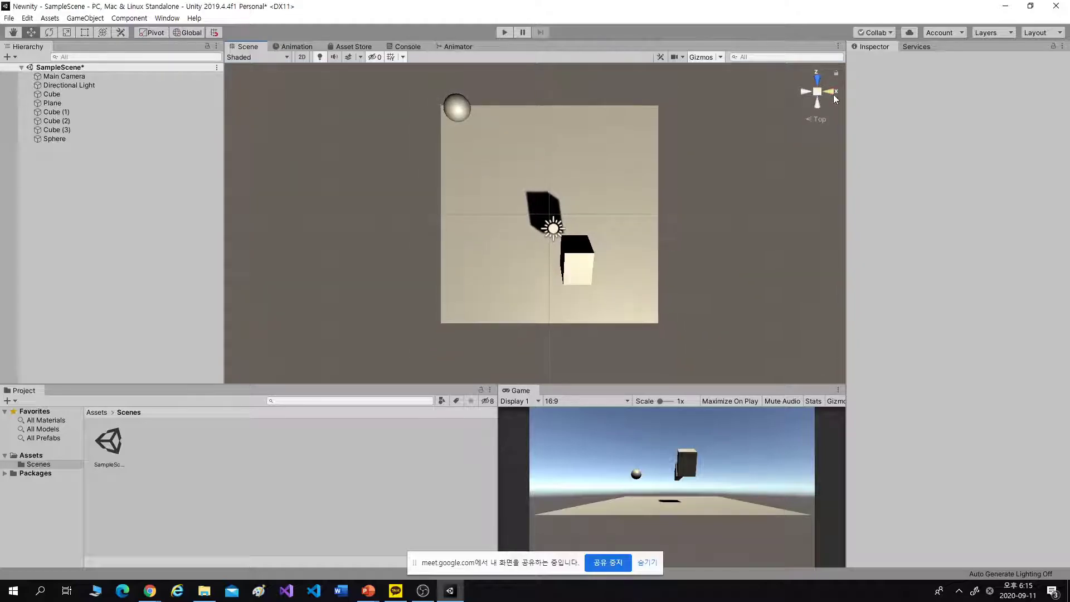
click(833, 93)
click(826, 92)
click(806, 92)
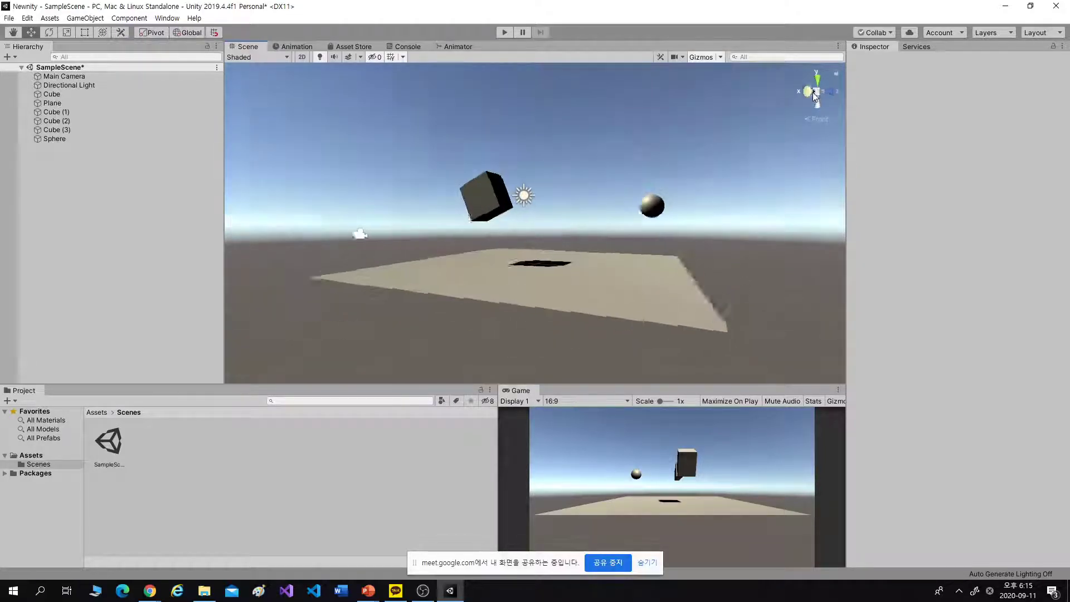
click(828, 91)
click(817, 80)
click(814, 119)
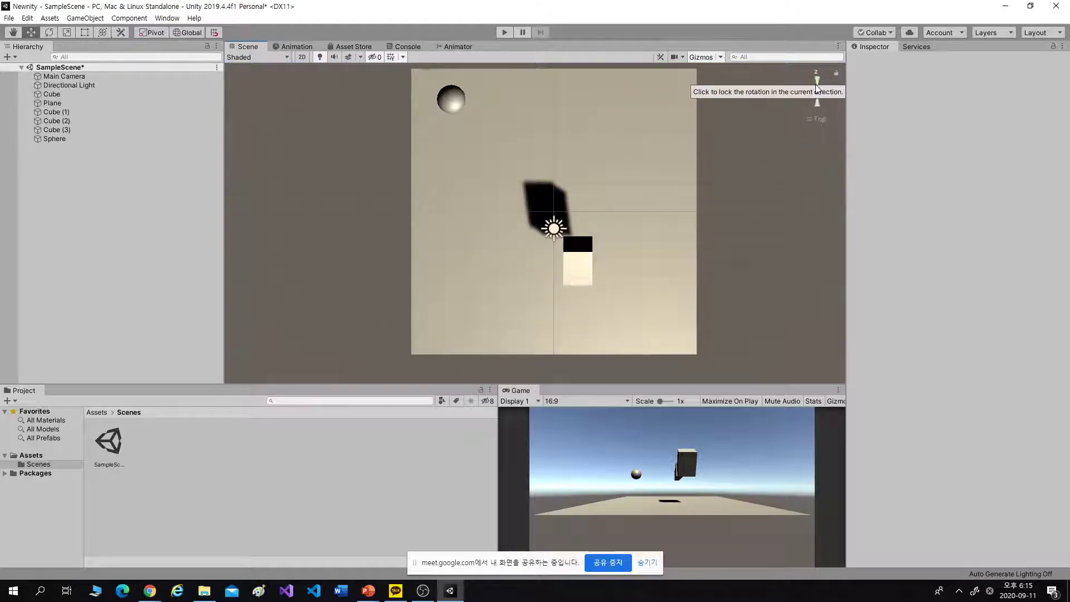
click(817, 81)
click(817, 92)
- Navigate the Scene view to frame the plane, tilted cube and sphere together, then select the plane and clear the selection
right_drag(496, 210, 647, 167)
right_drag(146, 206, 672, 333)
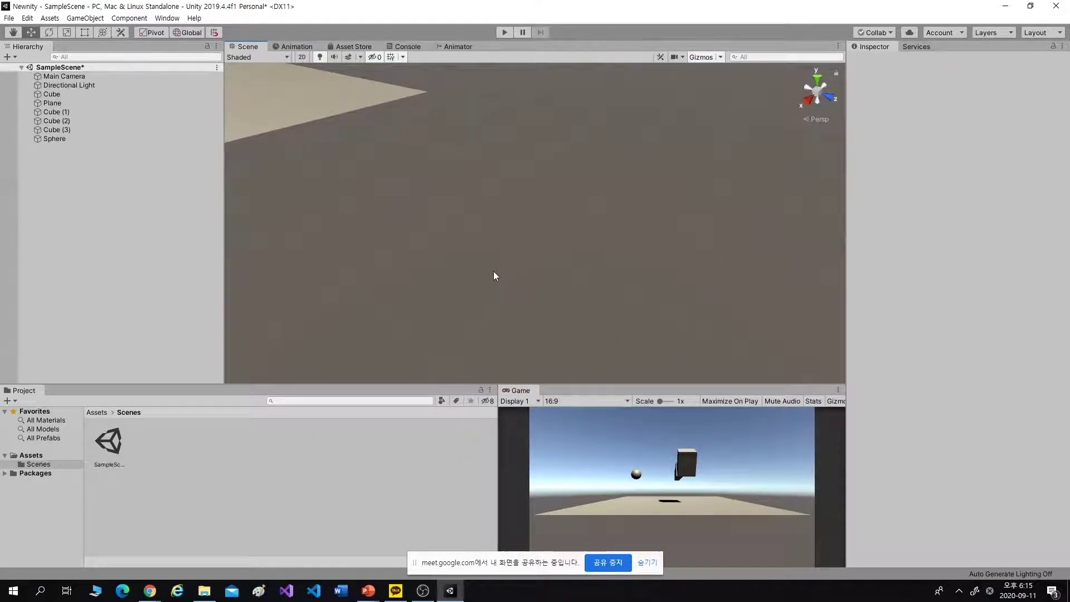
drag(584, 239, 586, 238)
middle_drag(754, 129, 630, 187)
scroll(624, 192, down, 10)
middle_drag(485, 215, 513, 224)
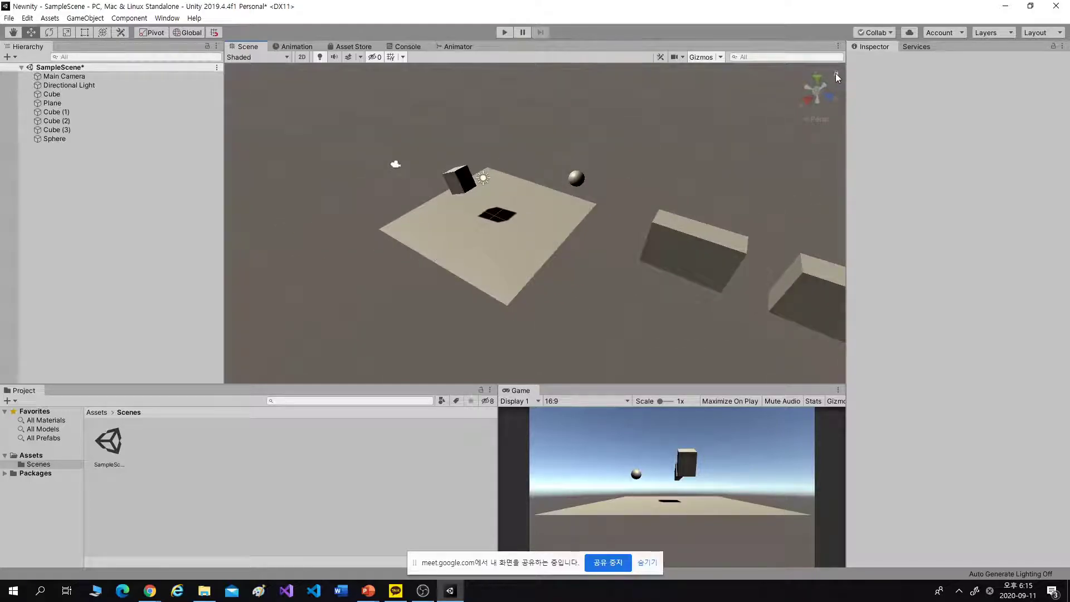
alt+drag(530, 245, 454, 237)
right_drag(455, 237, 502, 217)
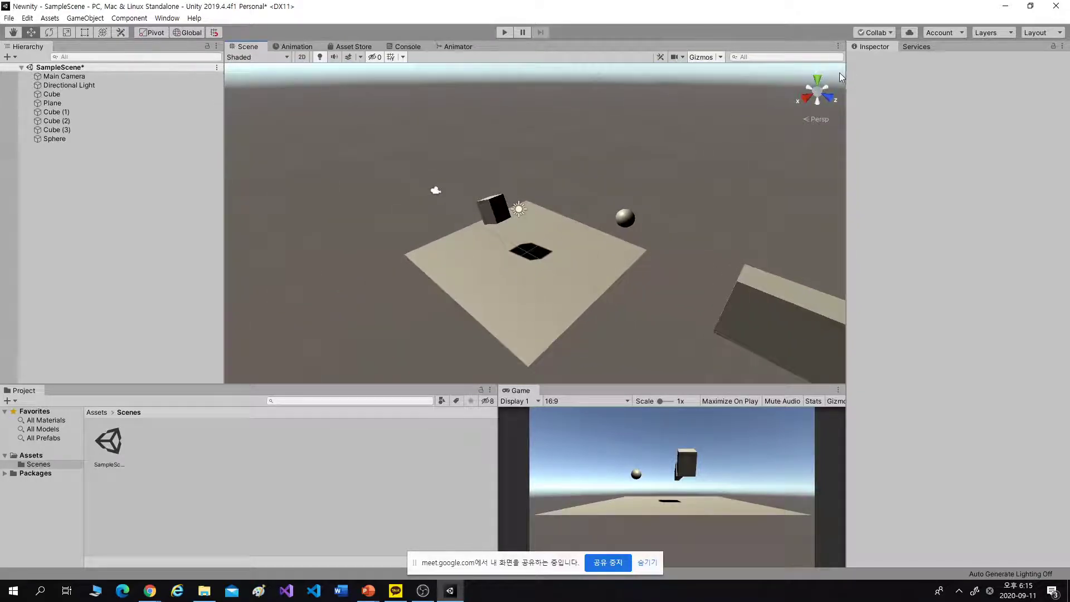
mouse_move(647, 231)
middle_down()
mouse_move(597, 232)
mouse_move(634, 222)
middle_up()
click(613, 252)
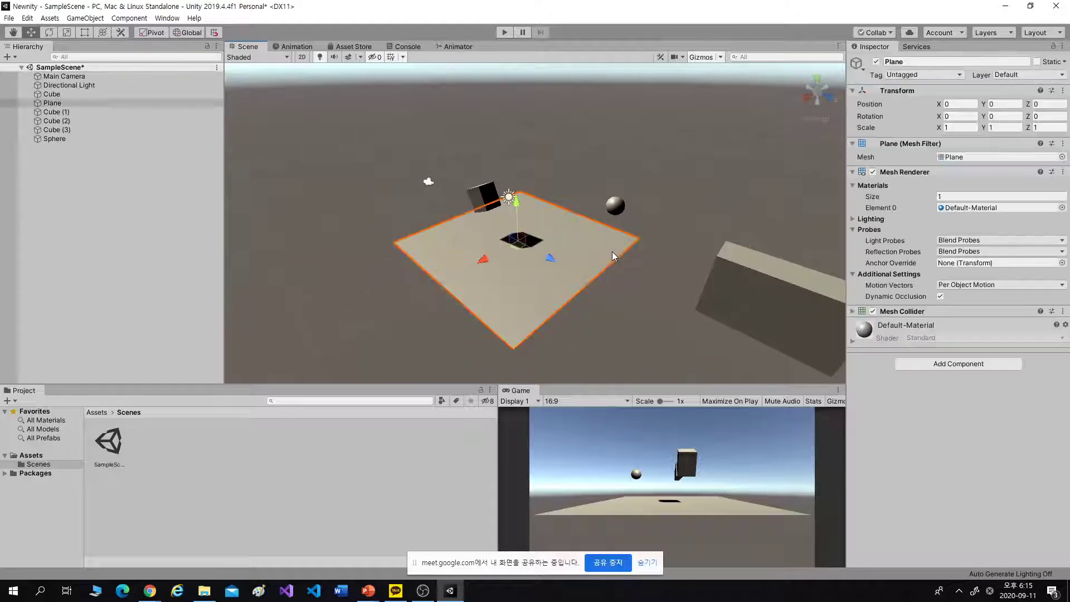
click(353, 246)
- Switch to the PowerPoint slide show and advance to the Scene Play slide
key(alt+Tab)
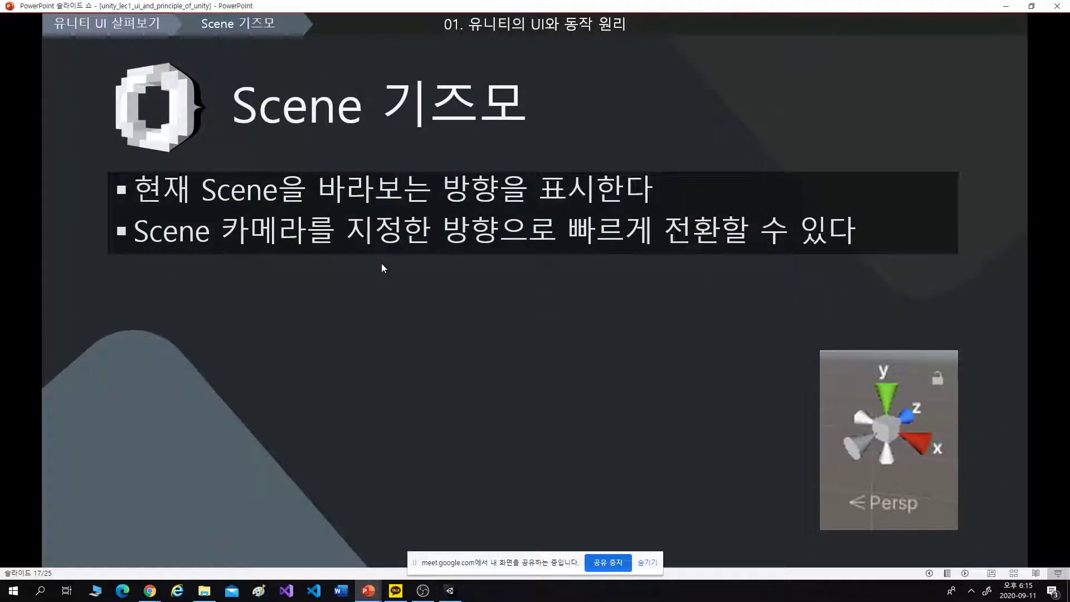
click(639, 355)
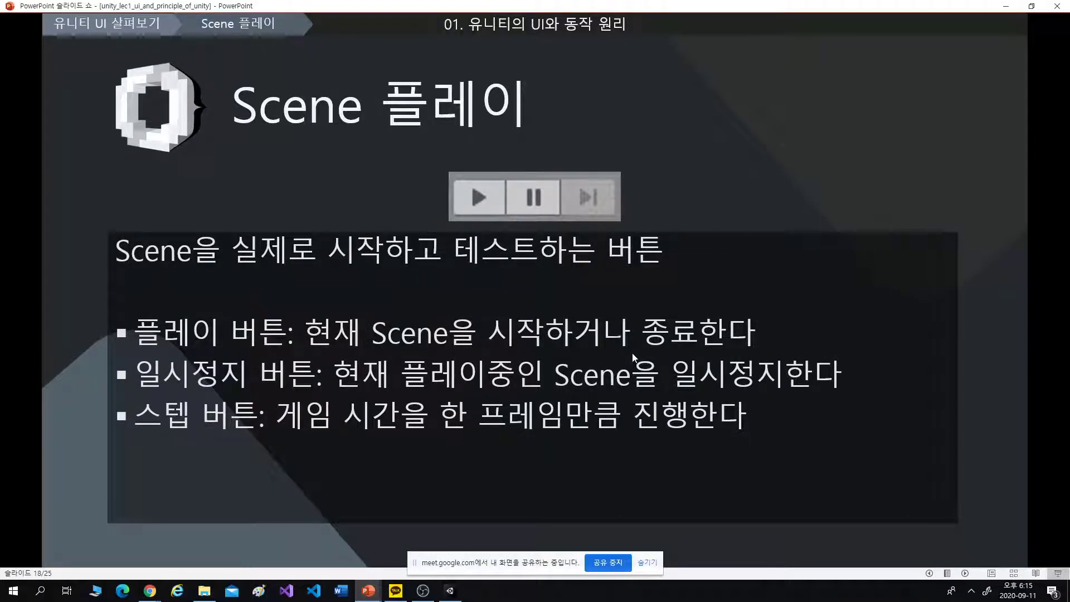
- Return to Unity, run the scene in Play mode, and stop it
key(alt+Tab)
click(503, 33)
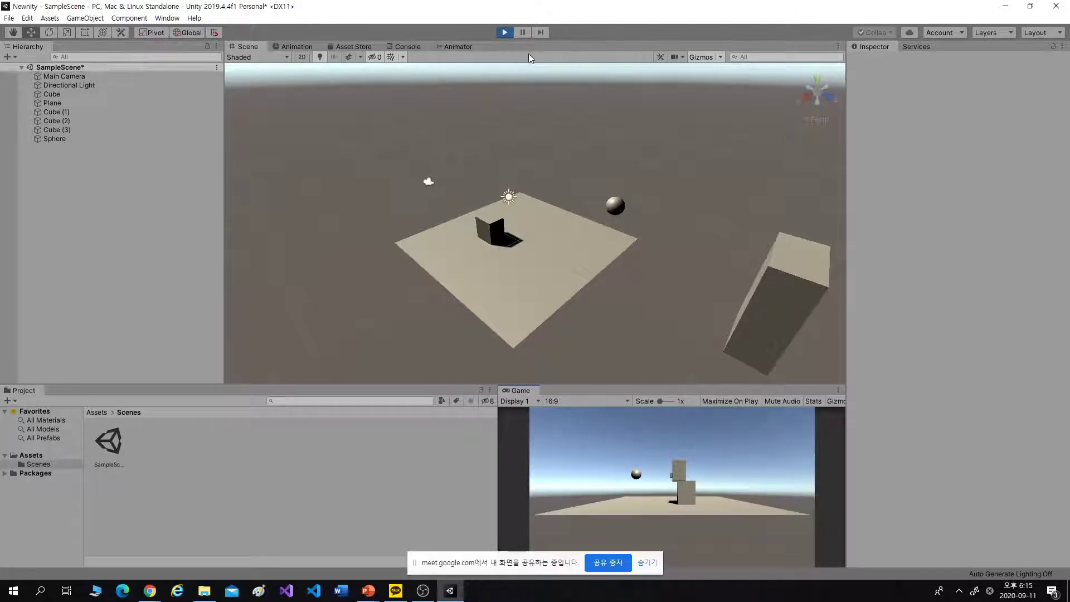
click(499, 34)
- Switch to the PowerPoint slide show, advance to the Scene V.S. Game slide, and briefly compare both views in Unity
key(alt+Tab)
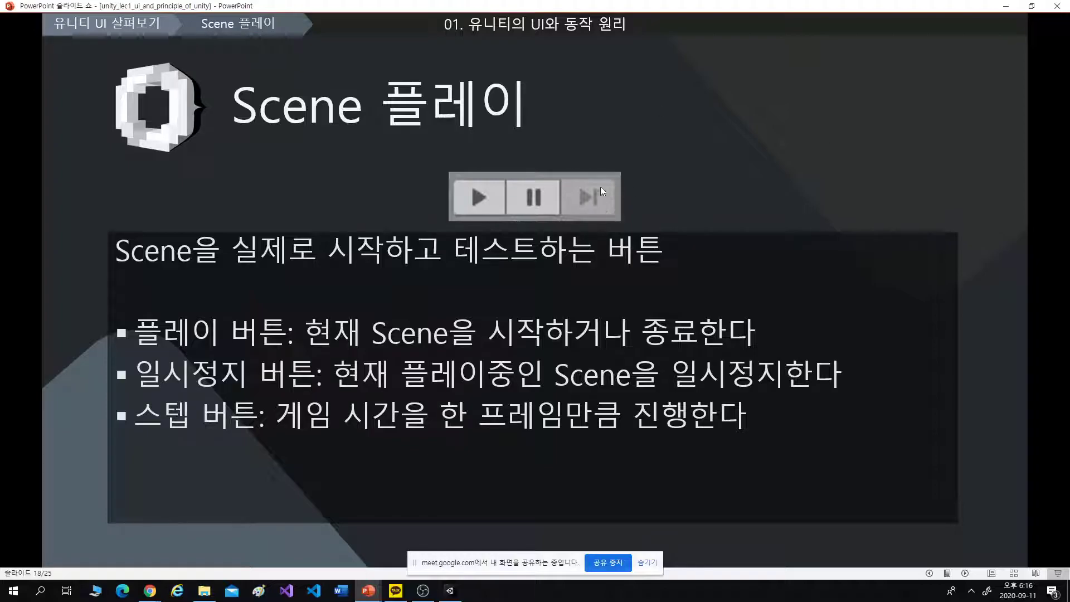
click(823, 184)
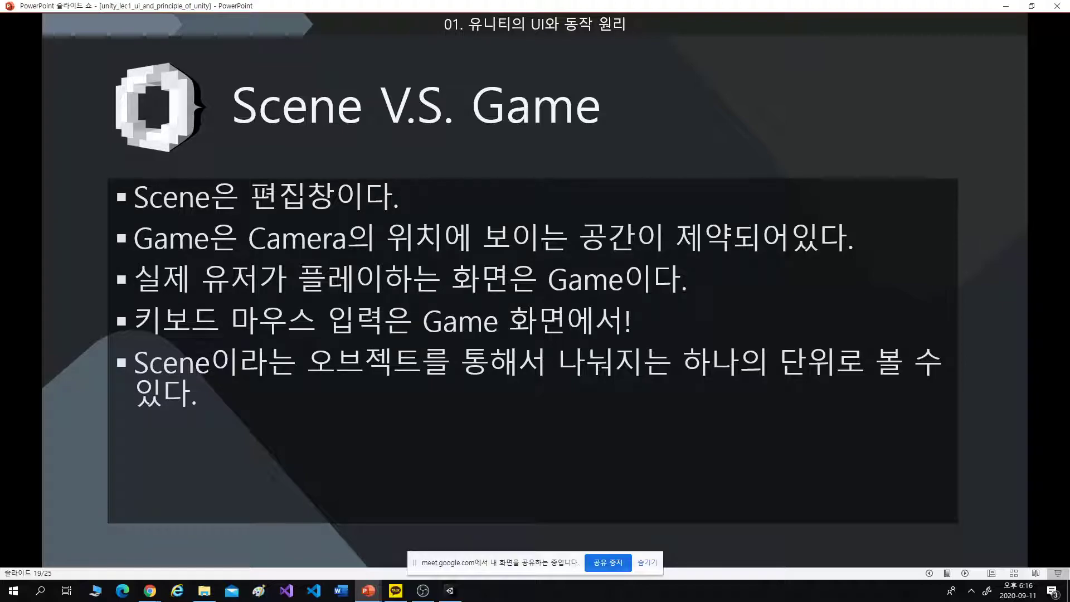
key(alt+Tab)
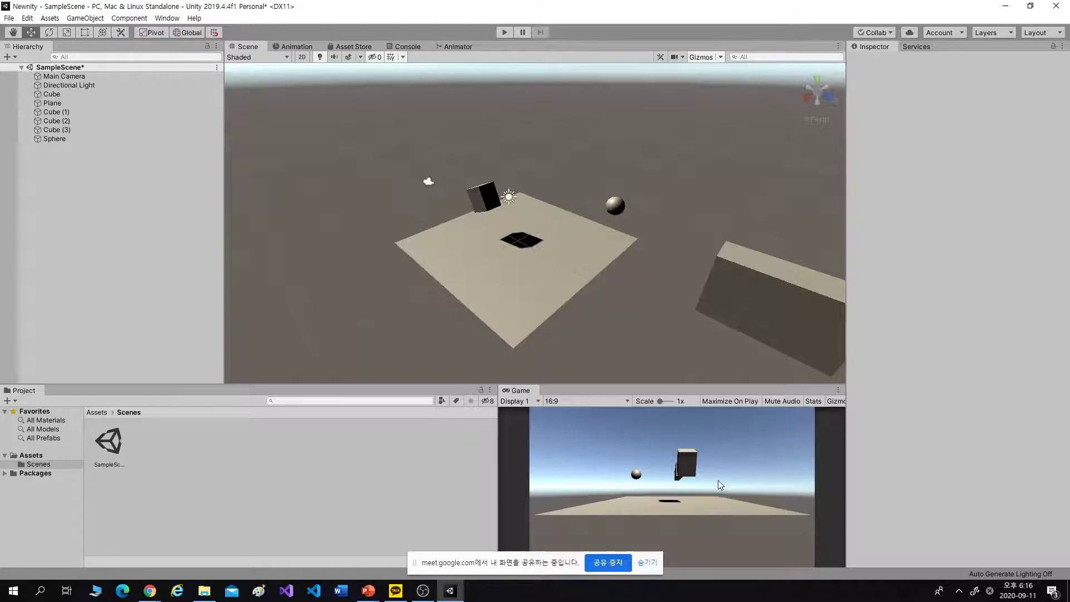
key(alt+Tab)
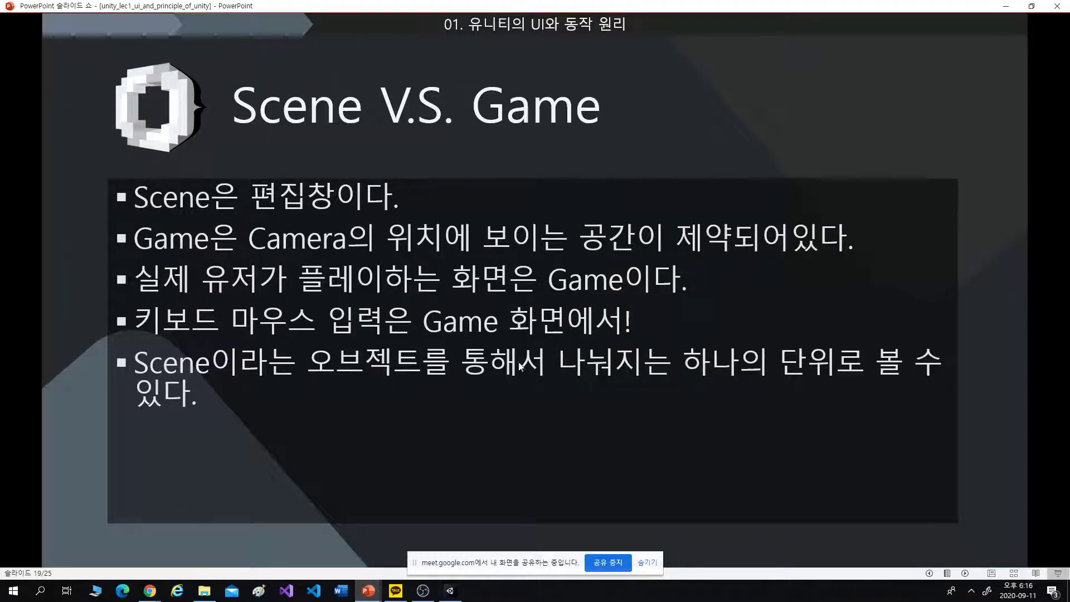
- Compare the Scene V.S. Game slide with the Scene and Game views in Unity, ending in Unity
key(alt+Tab)
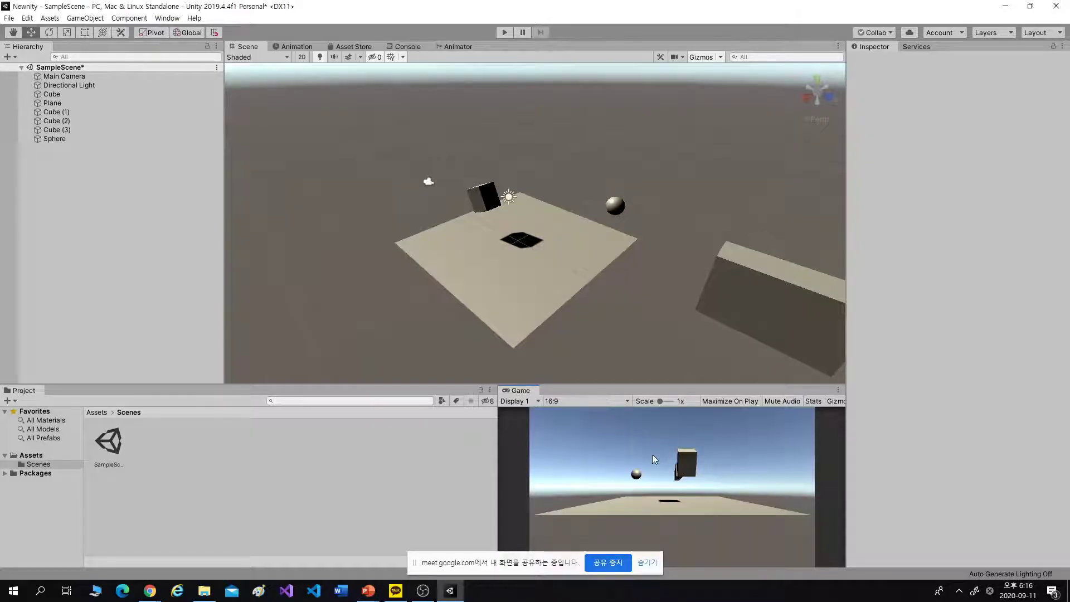
key(alt+Tab)
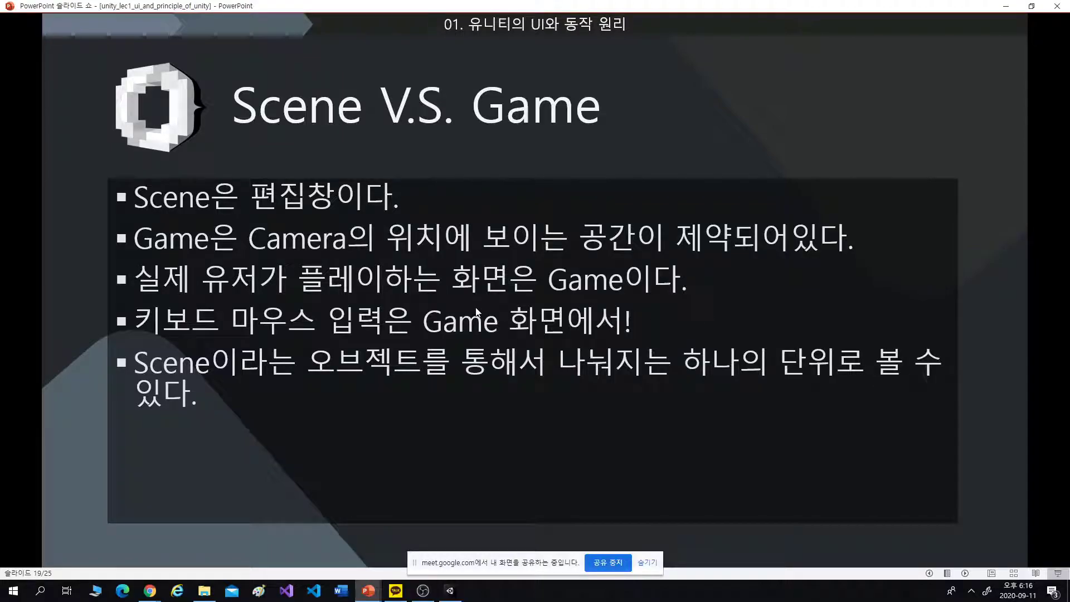
key(alt+Tab)
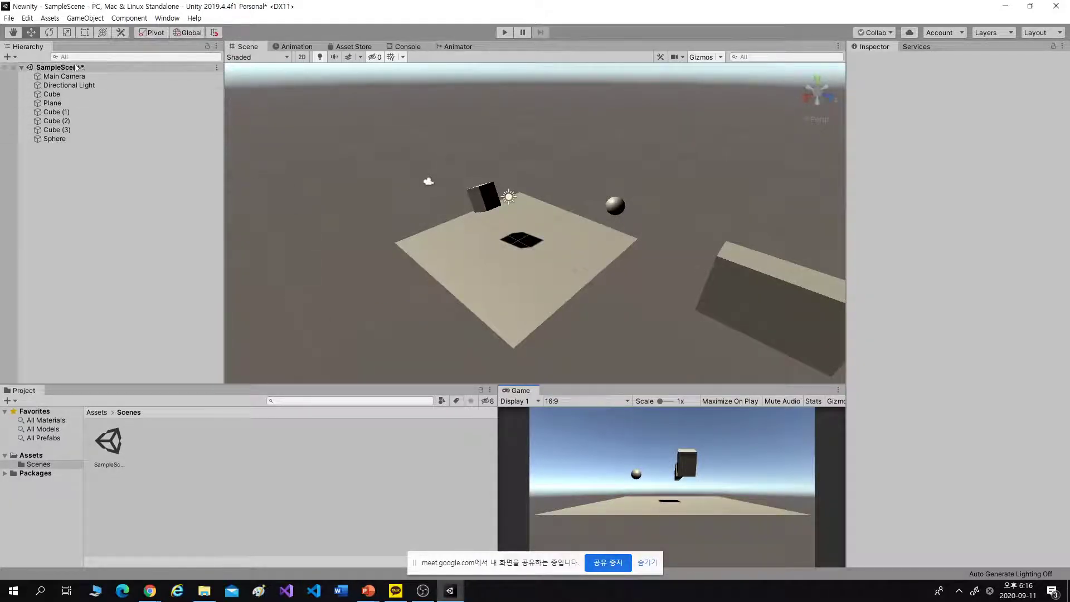
- Open New Scene from the Assets folder, saving SampleScene's changes, then reopen SampleScene from the Scenes folder
click(95, 419)
double_click(144, 447)
click(516, 318)
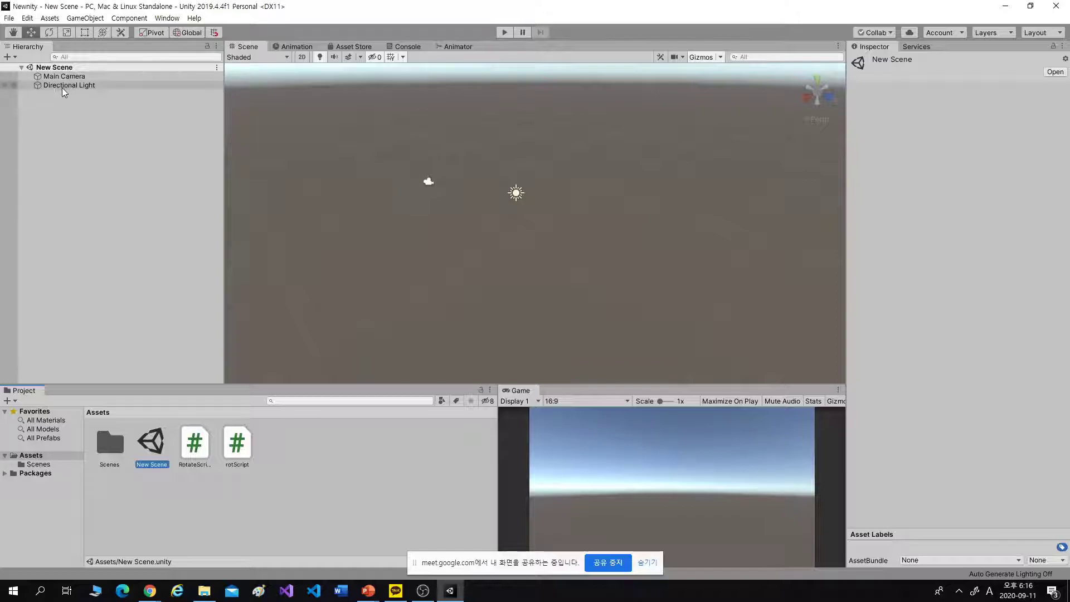
double_click(114, 443)
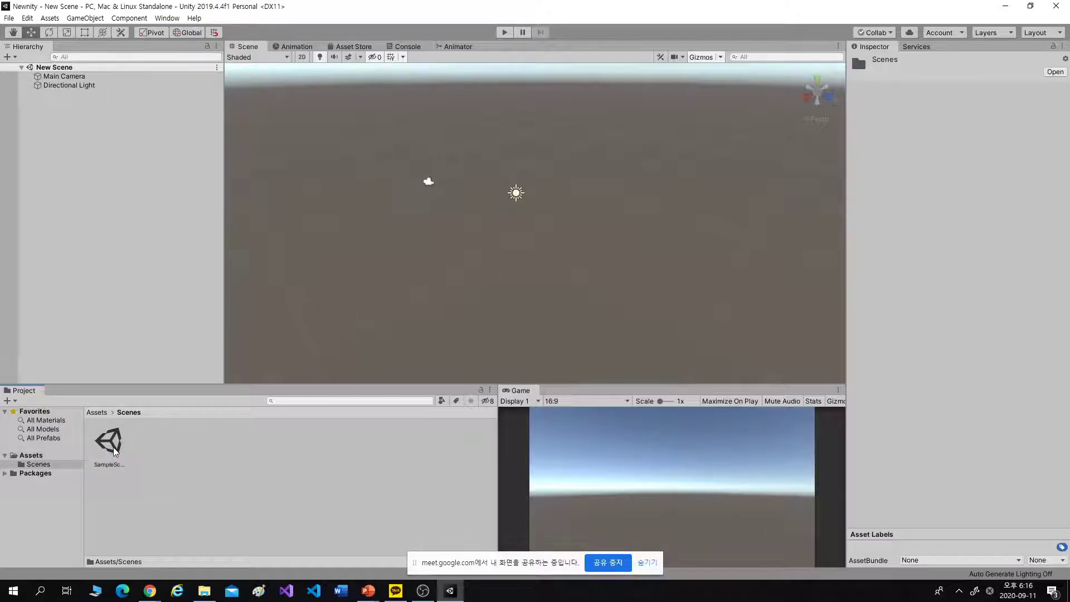
double_click(112, 447)
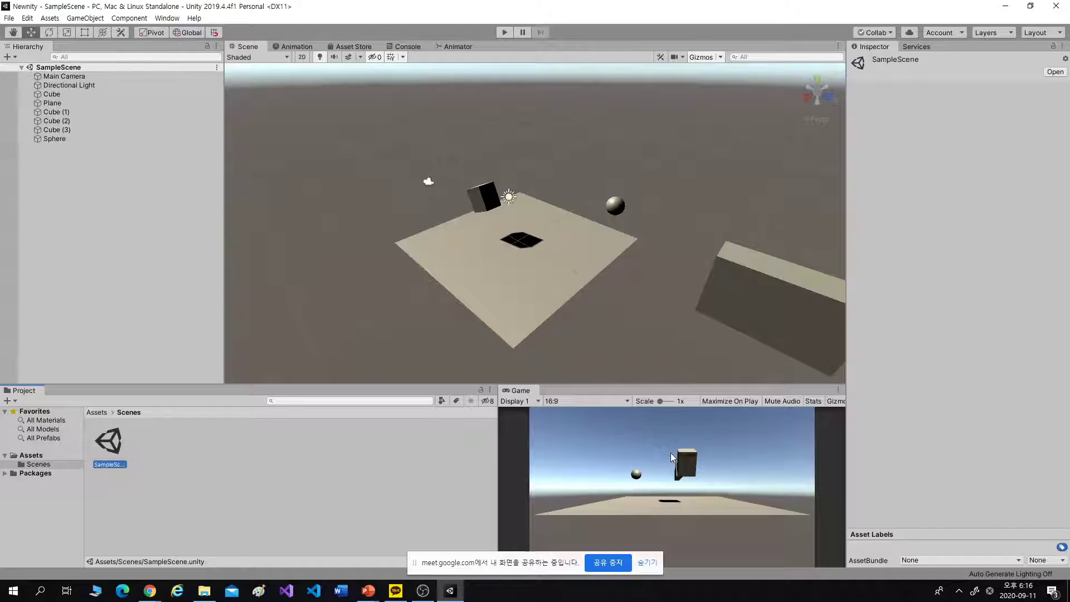
- Switch to the PowerPoint slide show, advance to the Component slide that defines Object, and return to Unity
key(alt+Tab)
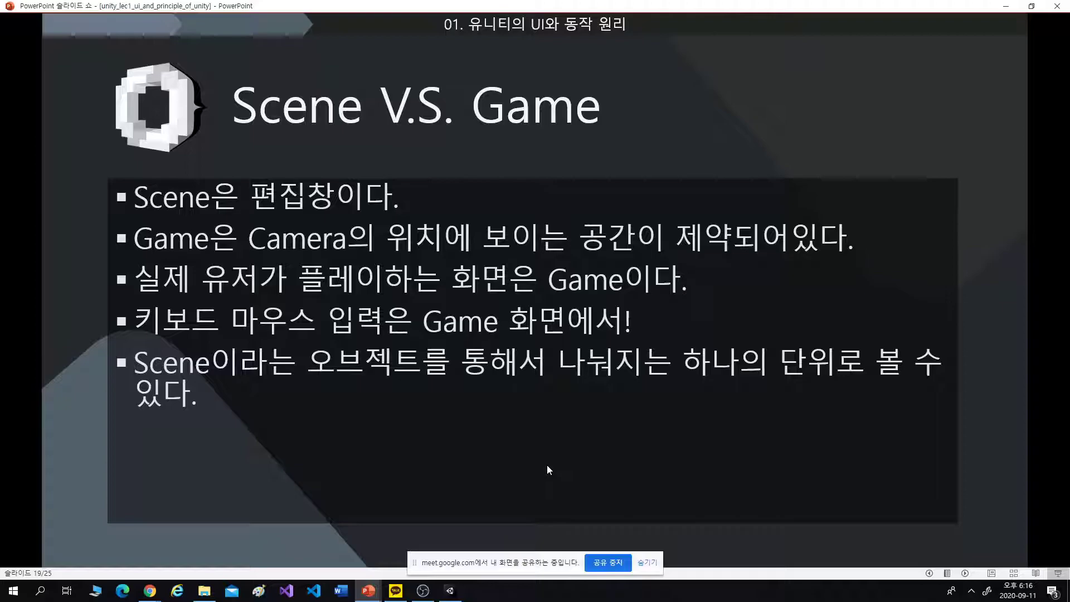
click(527, 497)
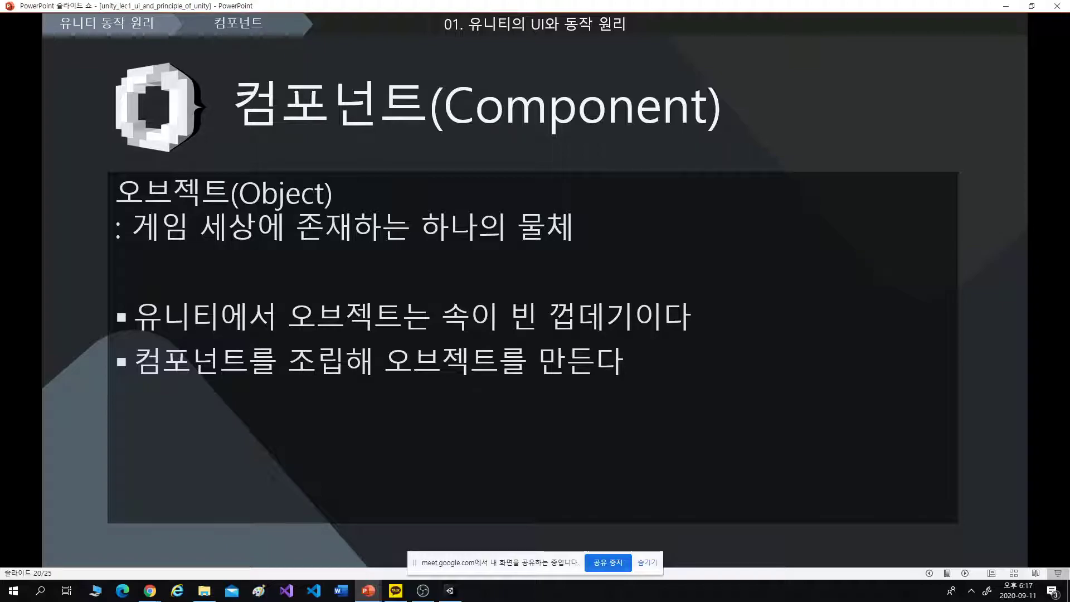
click(450, 592)
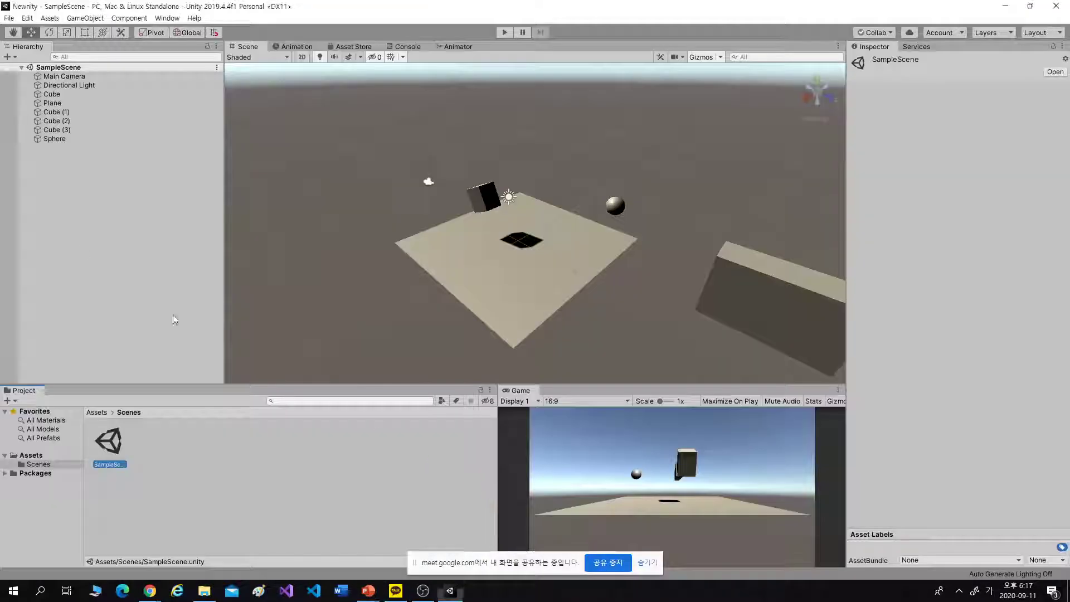
- Inspect every SampleScene object in turn from Main Camera to Sphere, then select the tilted cube and the plane in the Scene view
click(66, 254)
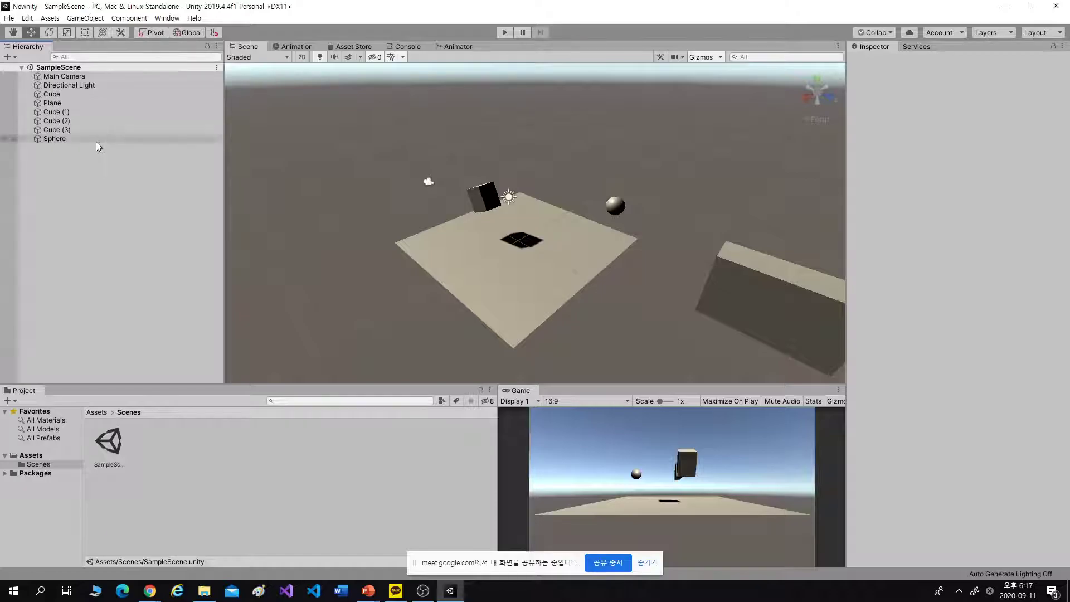
click(63, 77)
click(65, 85)
click(67, 94)
click(71, 103)
click(72, 112)
click(72, 121)
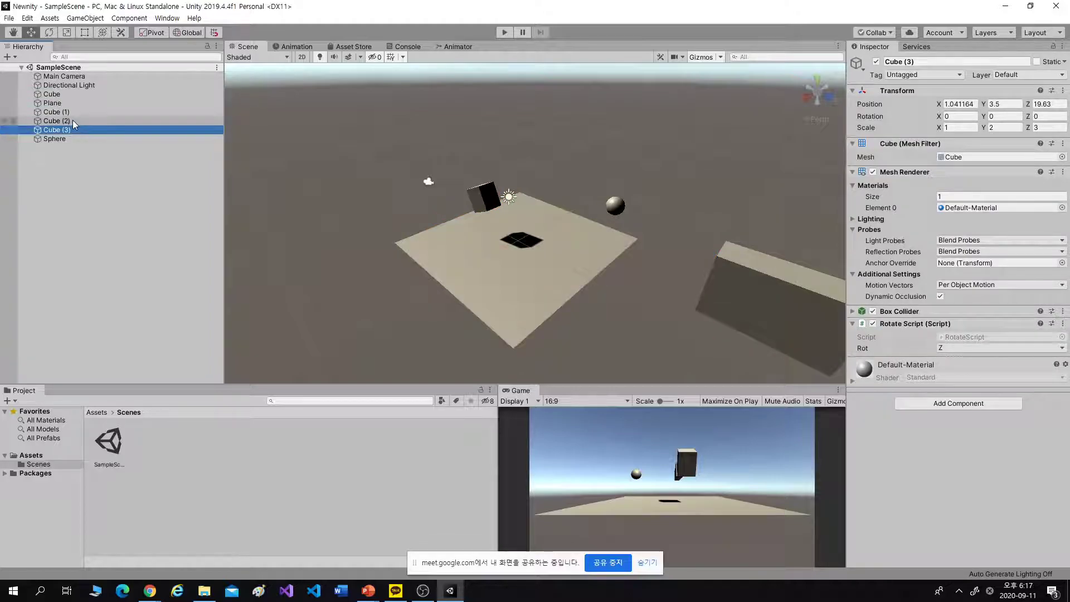
click(70, 130)
click(66, 139)
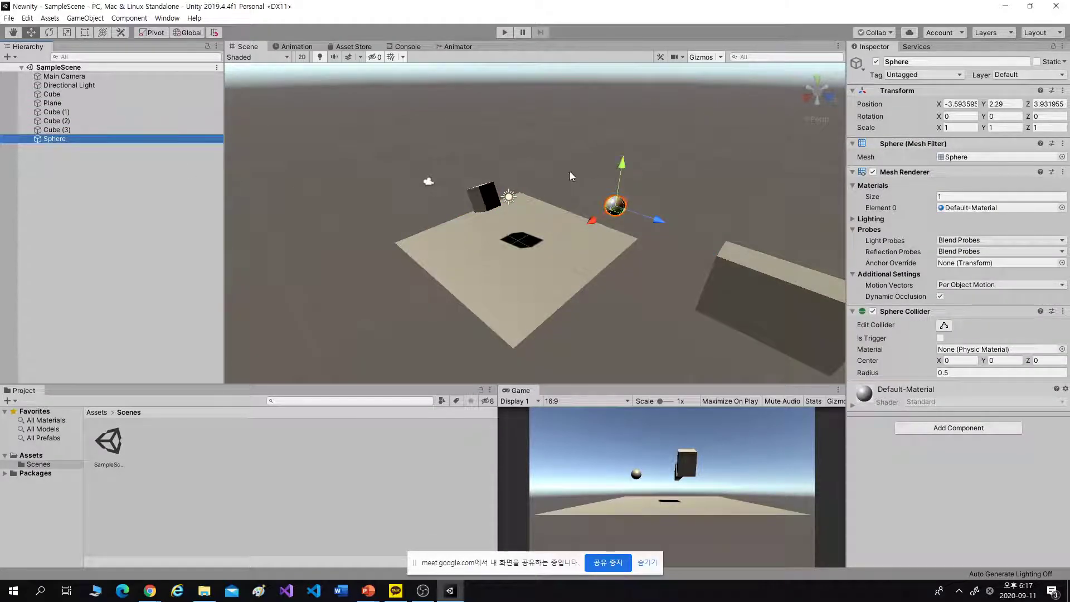
click(489, 200)
click(554, 268)
middle_drag(671, 286, 641, 279)
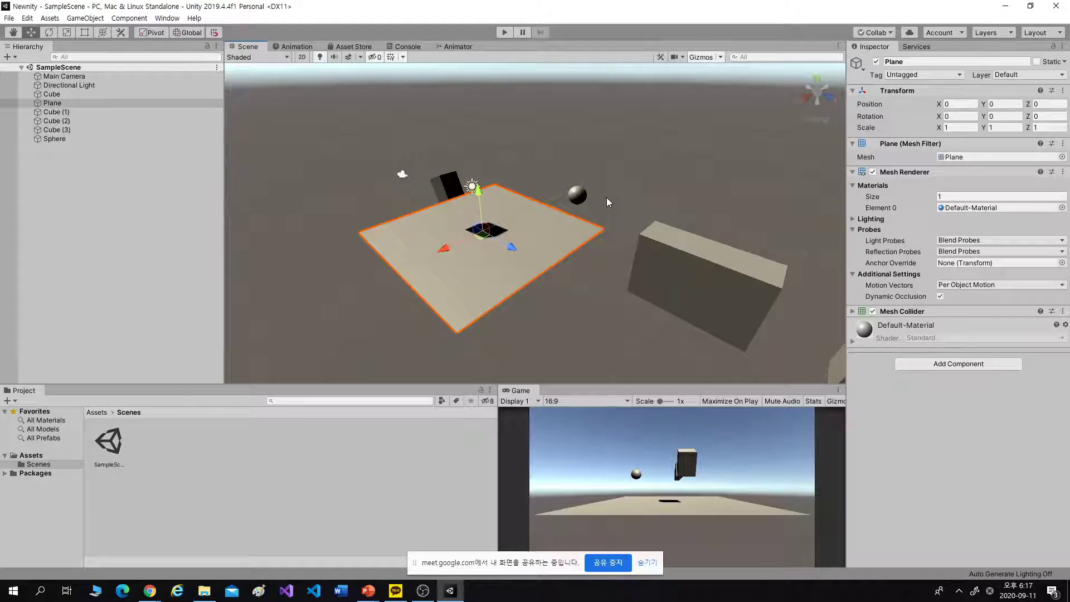
- Recheck the Component slide in PowerPoint, return to Unity and look through the 3D objects available for creation
key(alt+Tab)
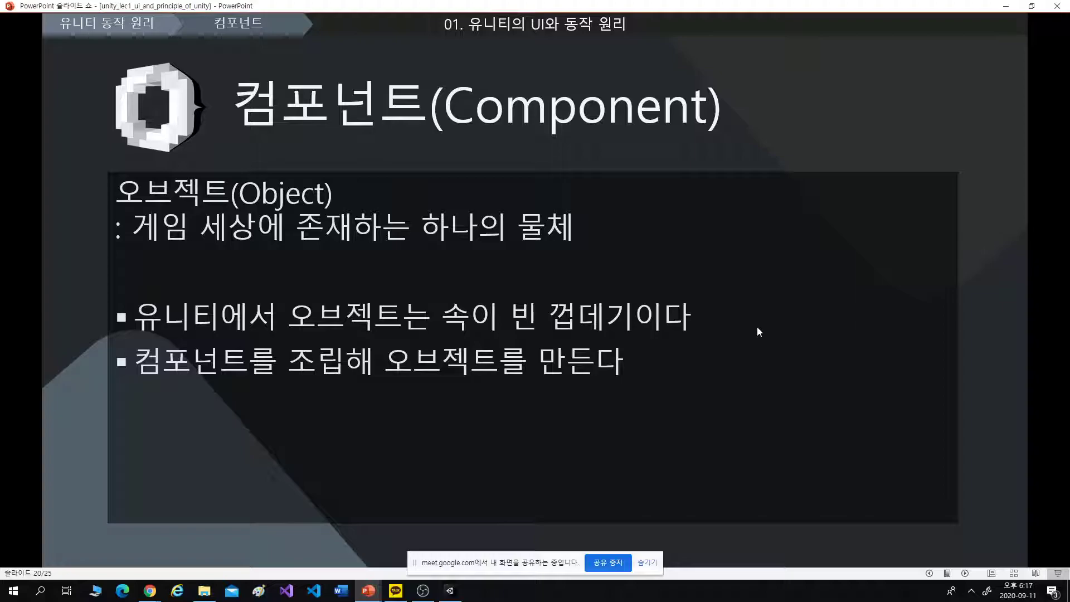
key(alt+Tab)
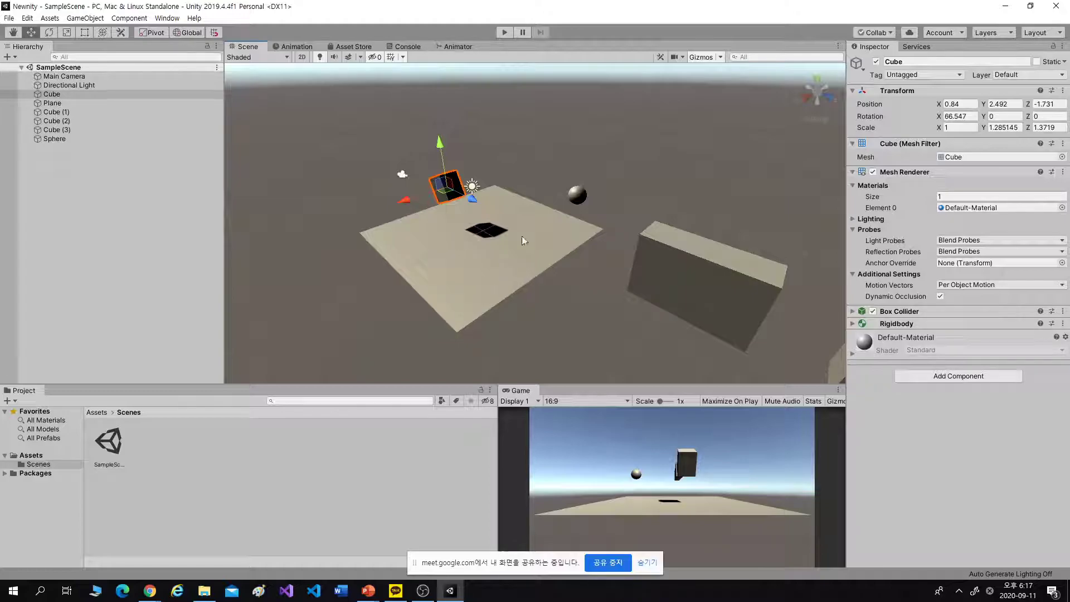
click(84, 18)
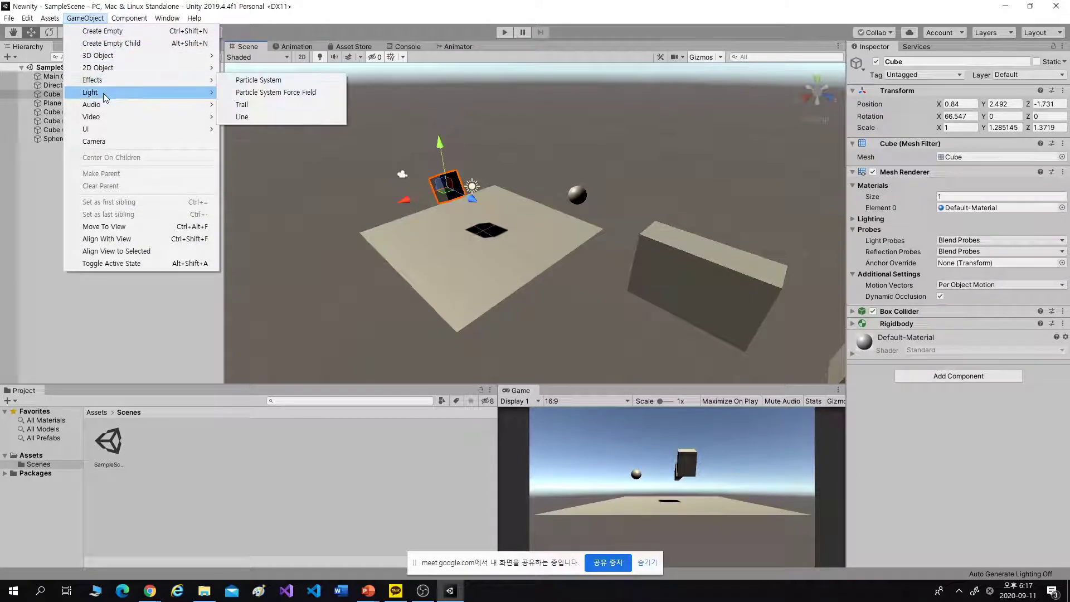
mouse_move(109, 55)
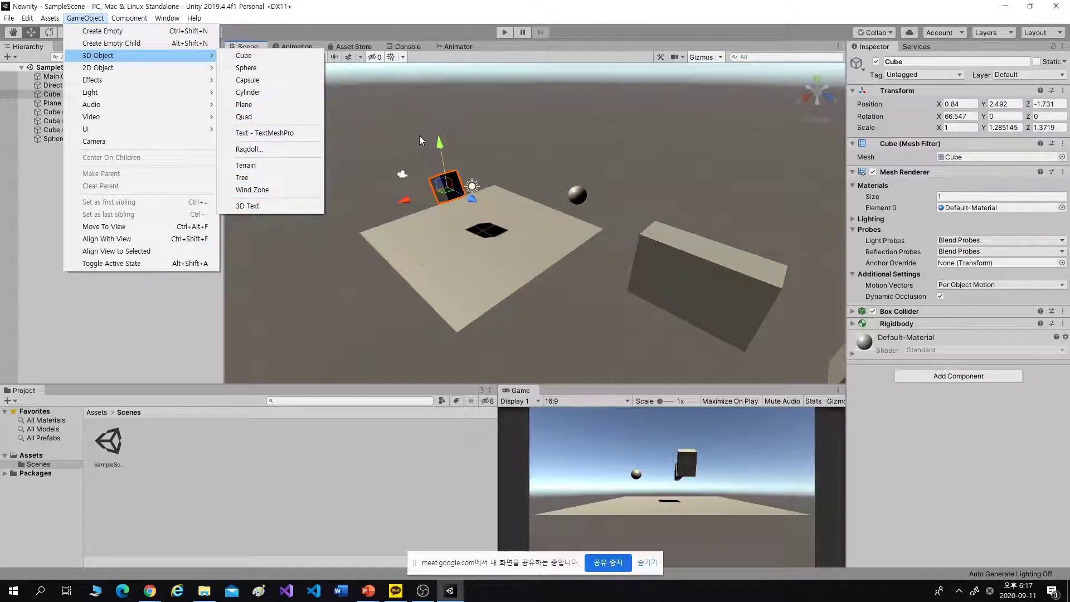
click(486, 134)
- Remove the Mesh Filter, Mesh Renderer and Sphere Collider components from the Sphere, then clear the selection
click(578, 195)
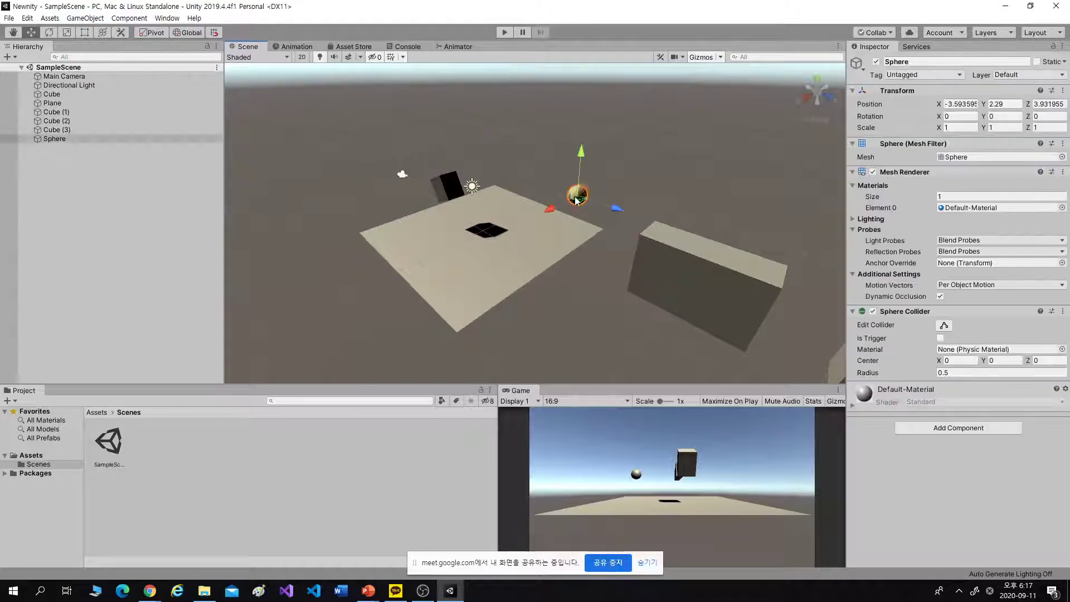
click(1063, 143)
click(1042, 171)
click(1063, 143)
click(1052, 172)
click(1063, 143)
click(1042, 171)
click(643, 213)
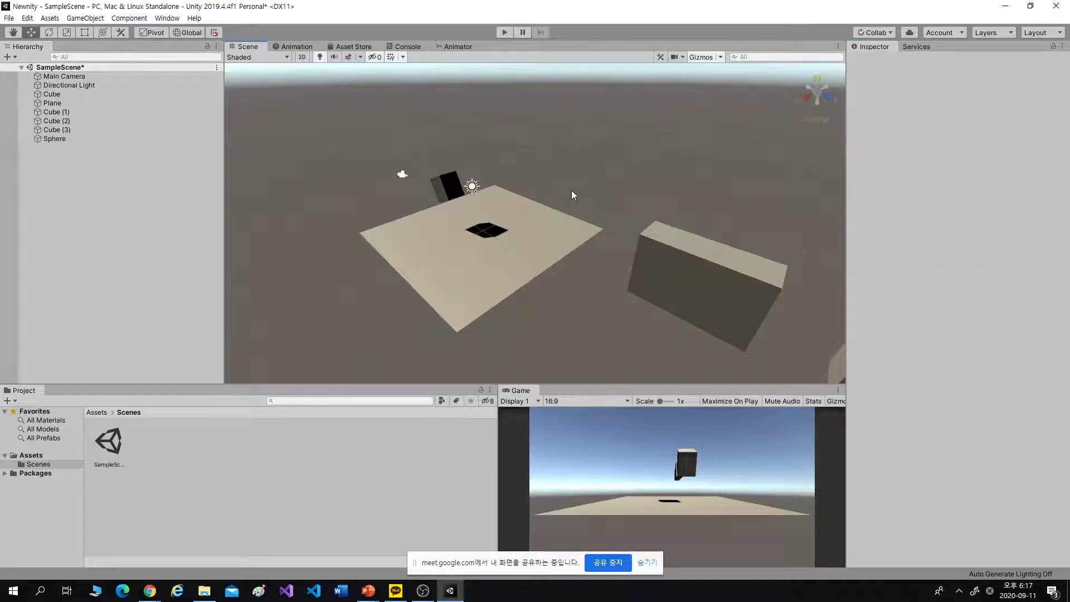
- Select the stripped Sphere object, review its Transform component's options and copy the component
click(58, 138)
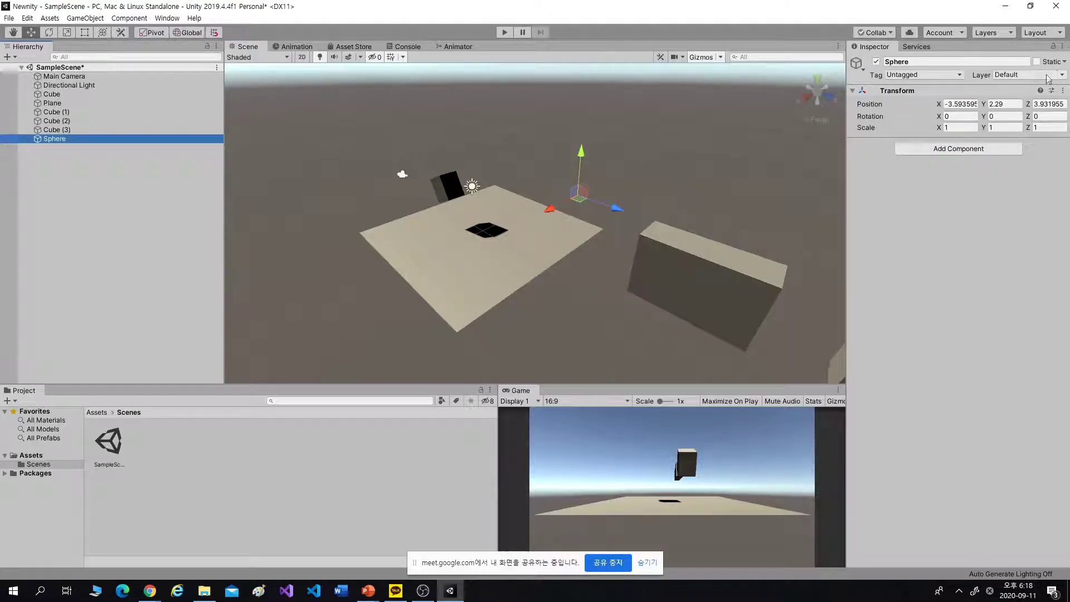
click(1063, 90)
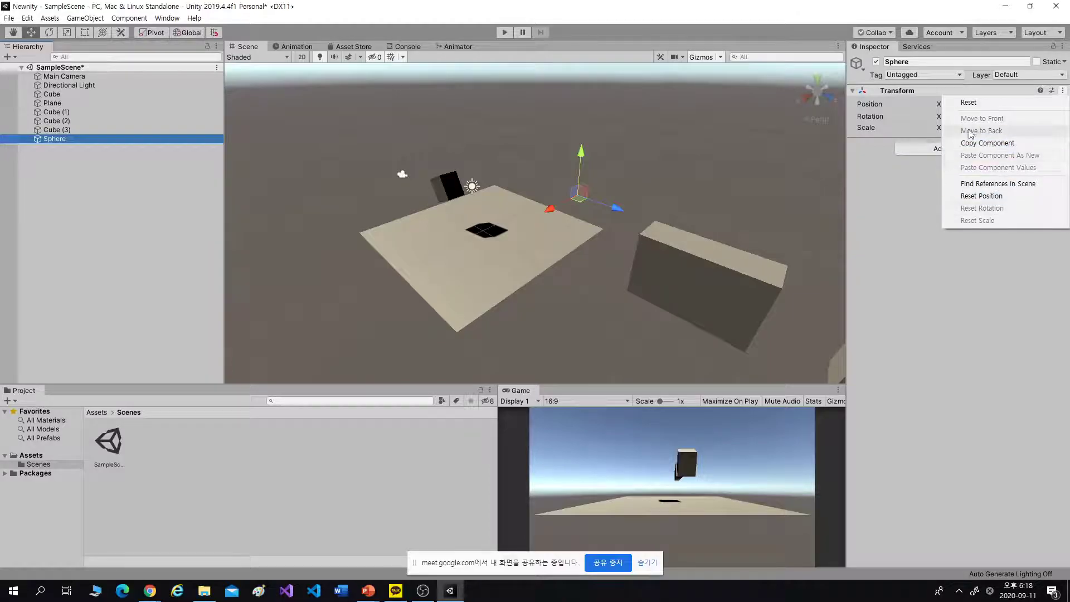
click(982, 143)
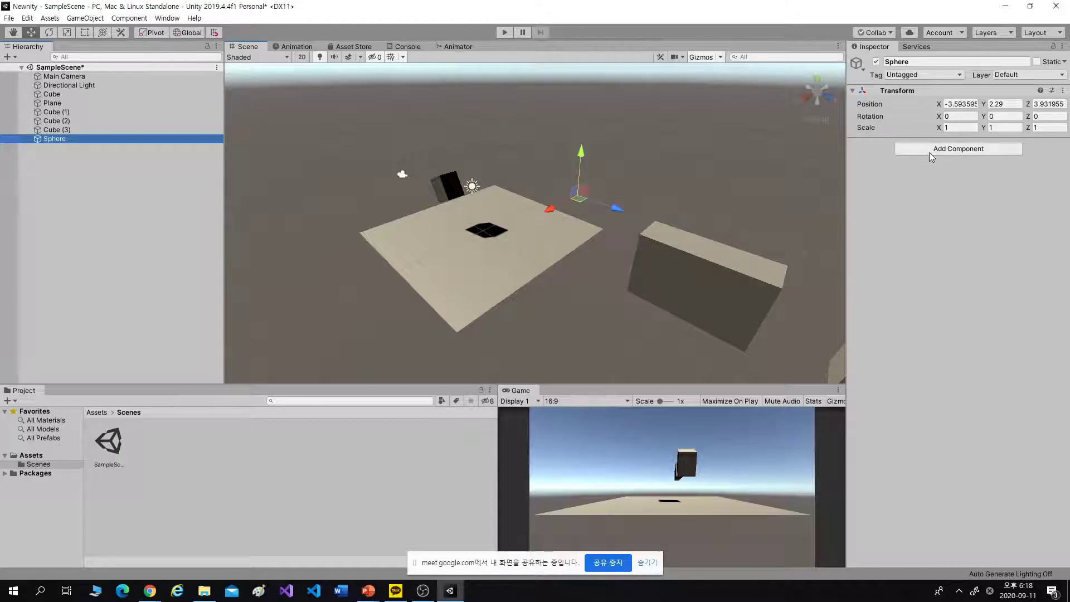
- Inspect the components of the tilted cube and the plane, then clear the selection and activate the Hand tool
click(447, 186)
click(469, 252)
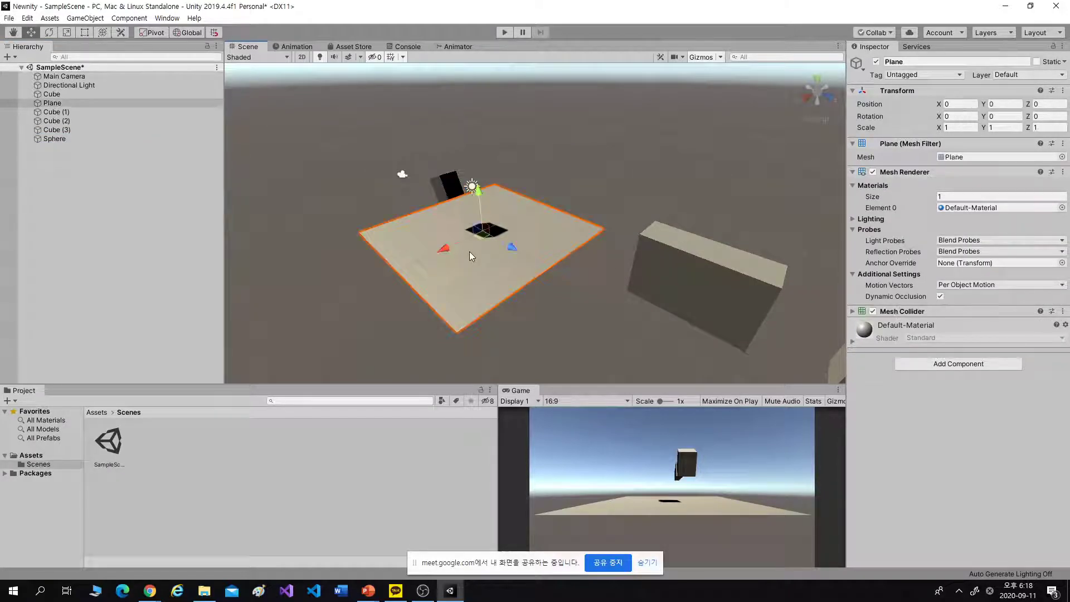
click(681, 195)
key(q)
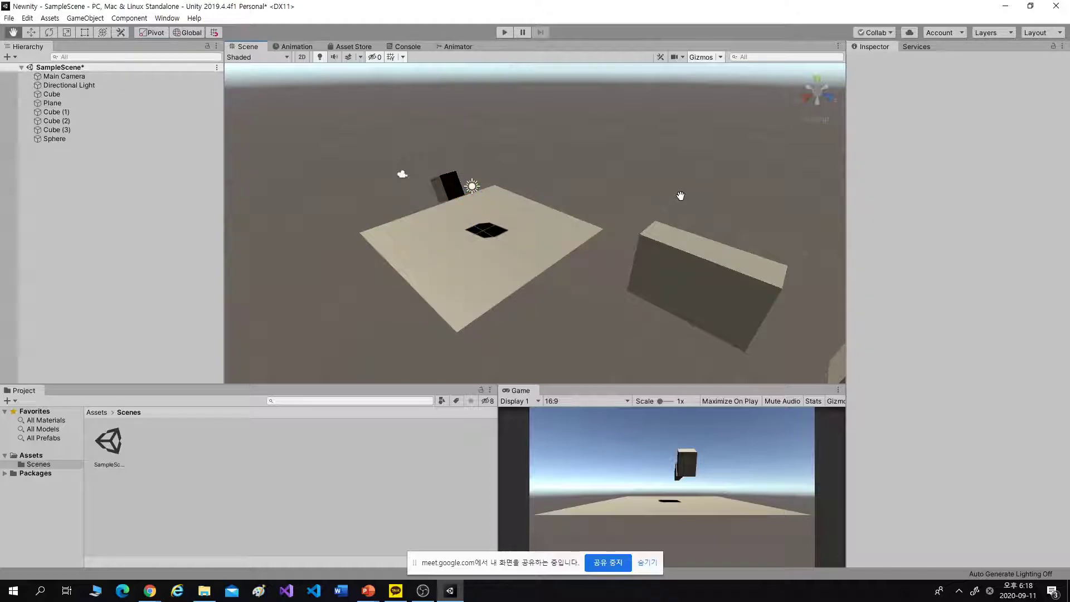
- Switch to the PowerPoint slide show and advance through the Component slides to the Add Component diagram for the car object
key(alt+Tab)
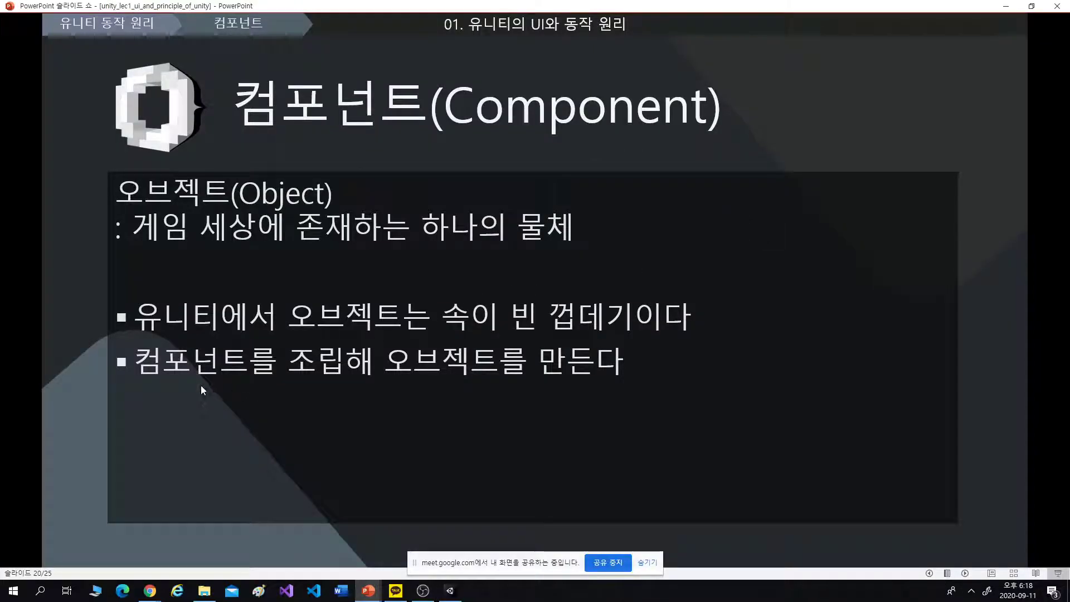
click(729, 376)
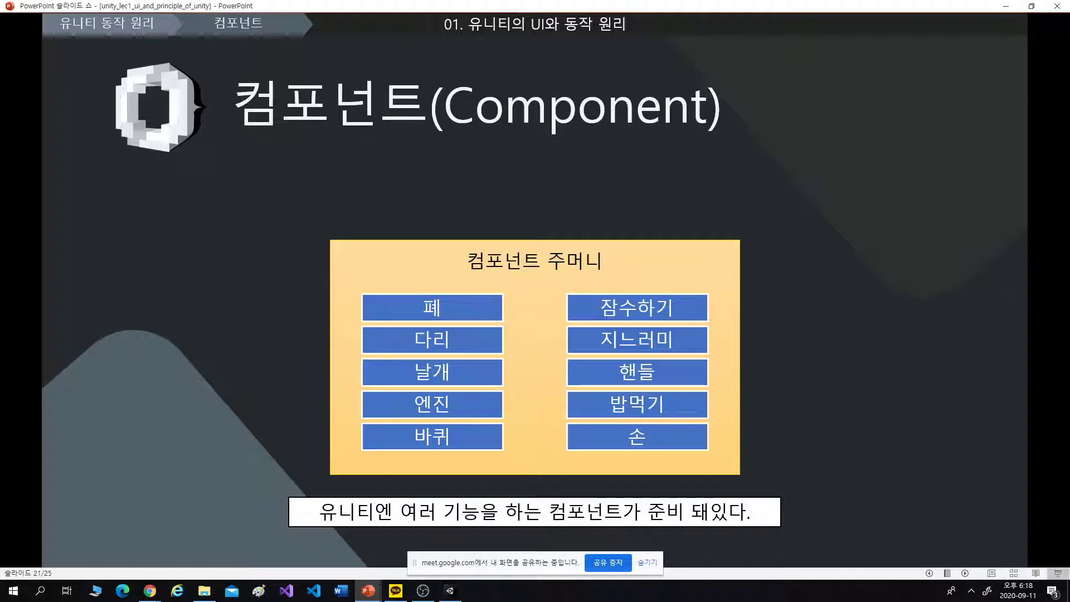
key(Right)
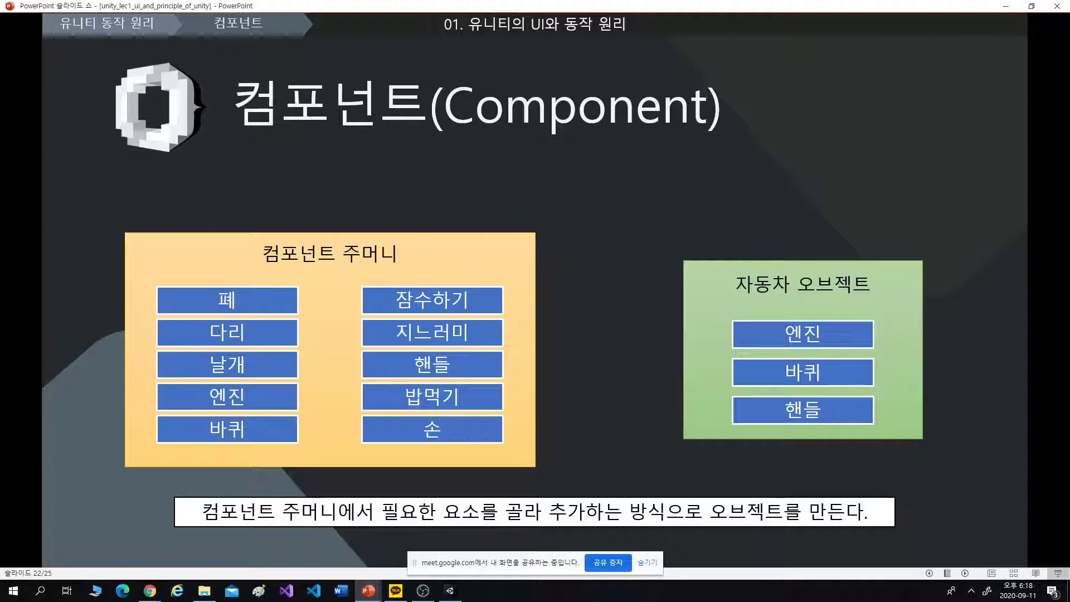
key(Right)
key(Right)
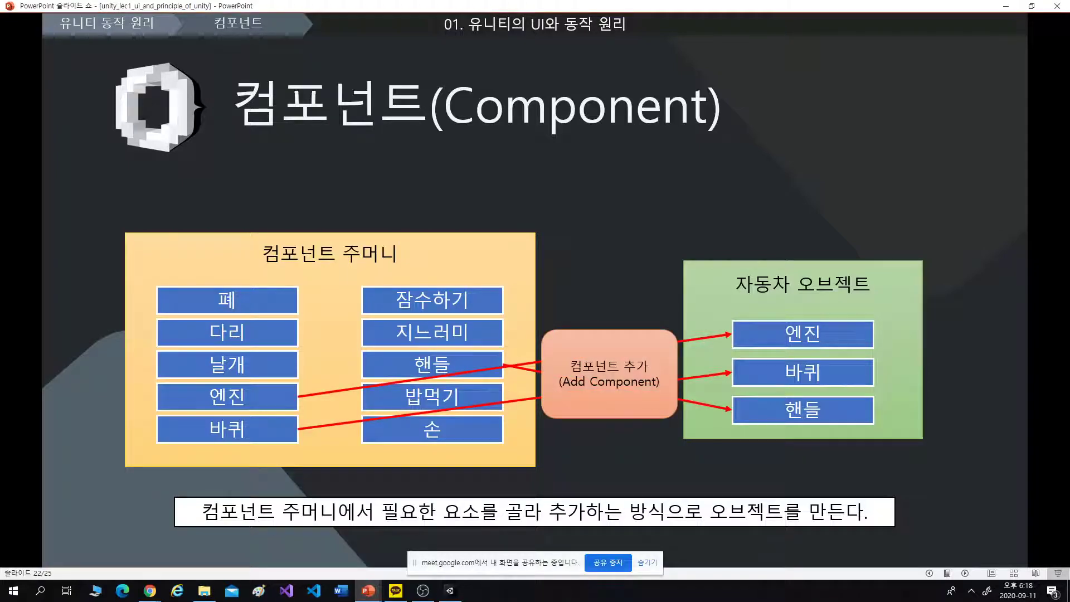
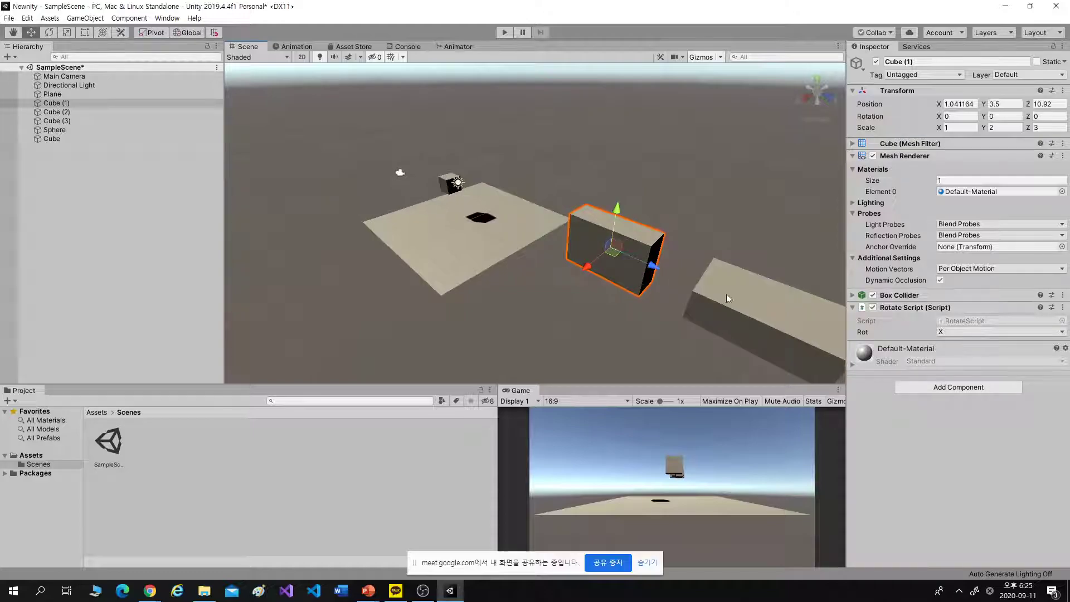
- Select Cube (2) and set its Rotation to 2 on Y and 90 on Z
click(612, 272)
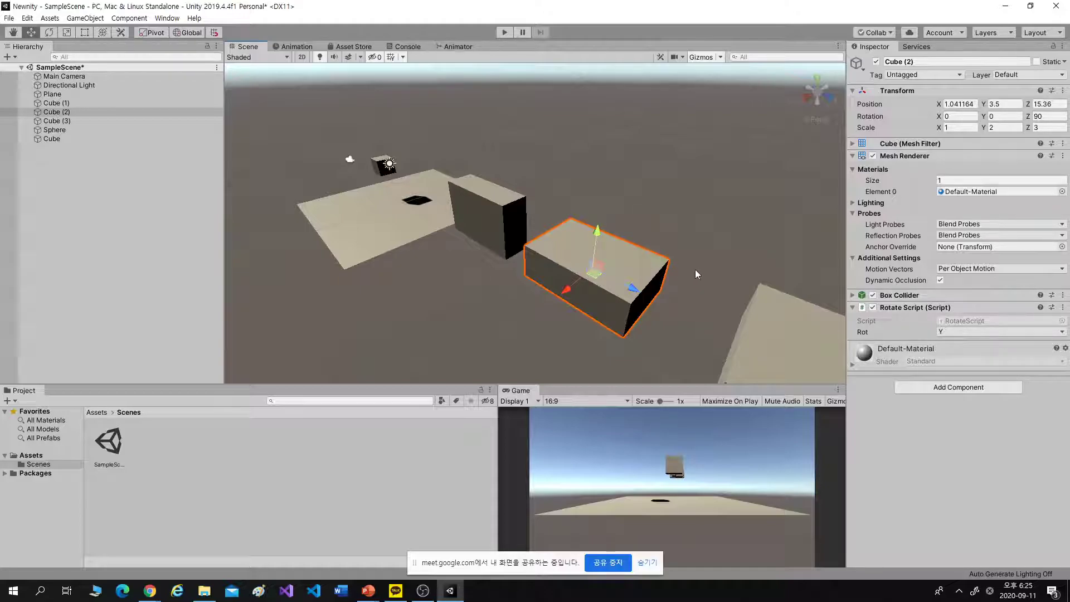
middle_drag(695, 271, 578, 237)
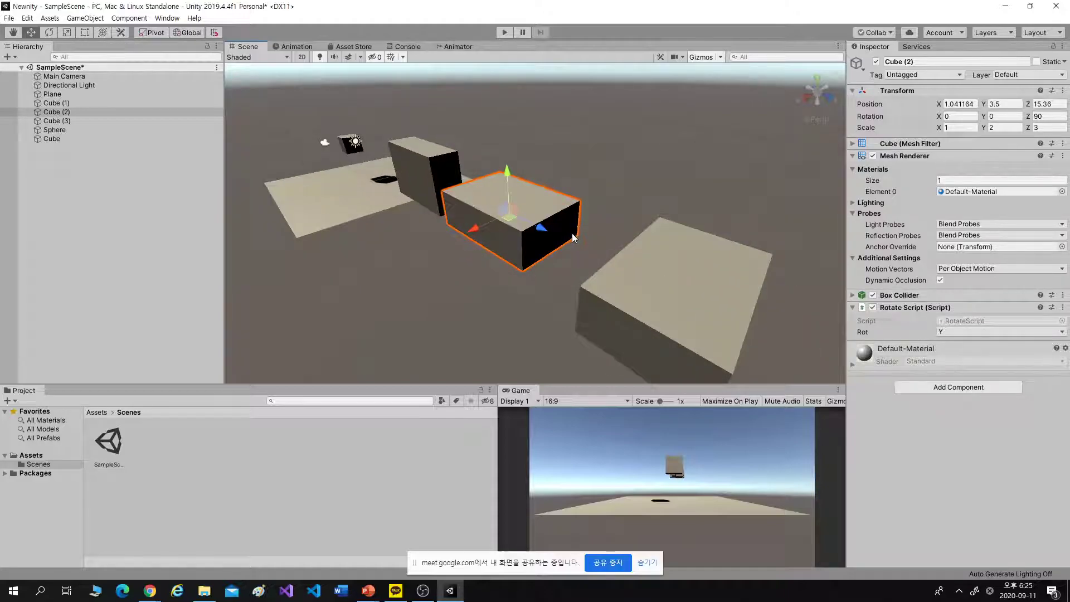
click(995, 117)
text(1)
key(Tab)
key(Tab)
click(1000, 116)
key(BackSpace)
text(2)
key(Tab)
key(BackSpace)
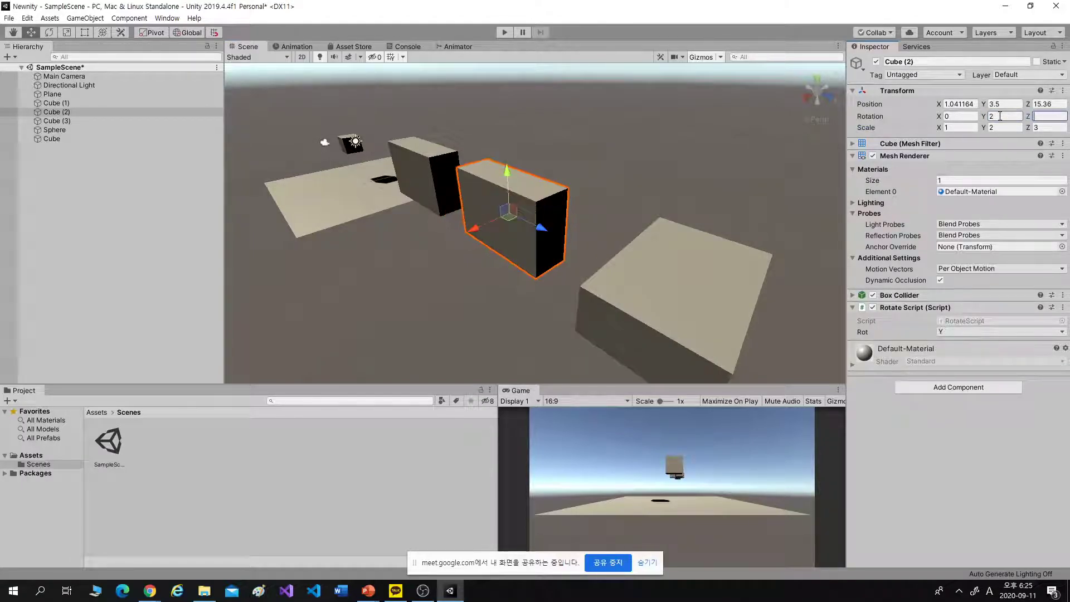
text(90)
- Set Cube (2)'s Y rotation to 32
click(997, 117)
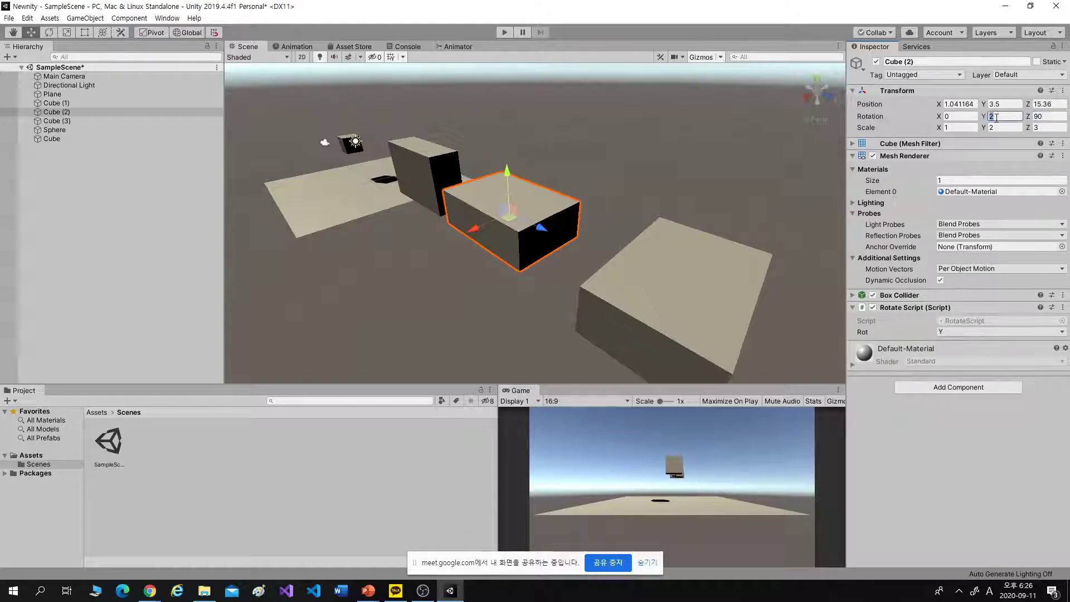
text(32)
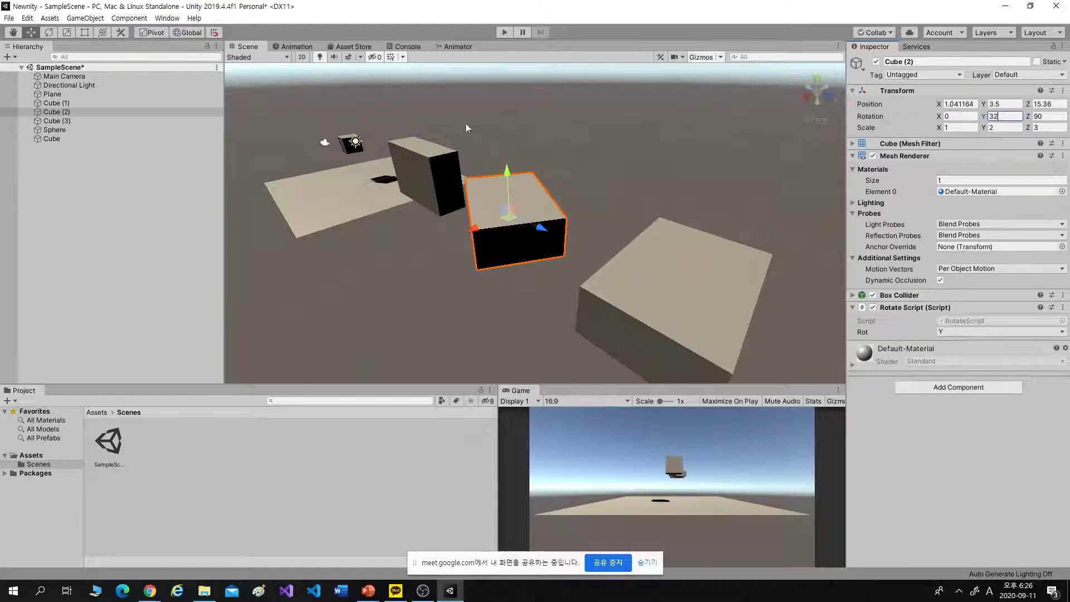
click(918, 176)
- Examine Cube (3) in the Scene view, check the Euler angle rotation slide in PowerPoint, and return to Unity
click(701, 302)
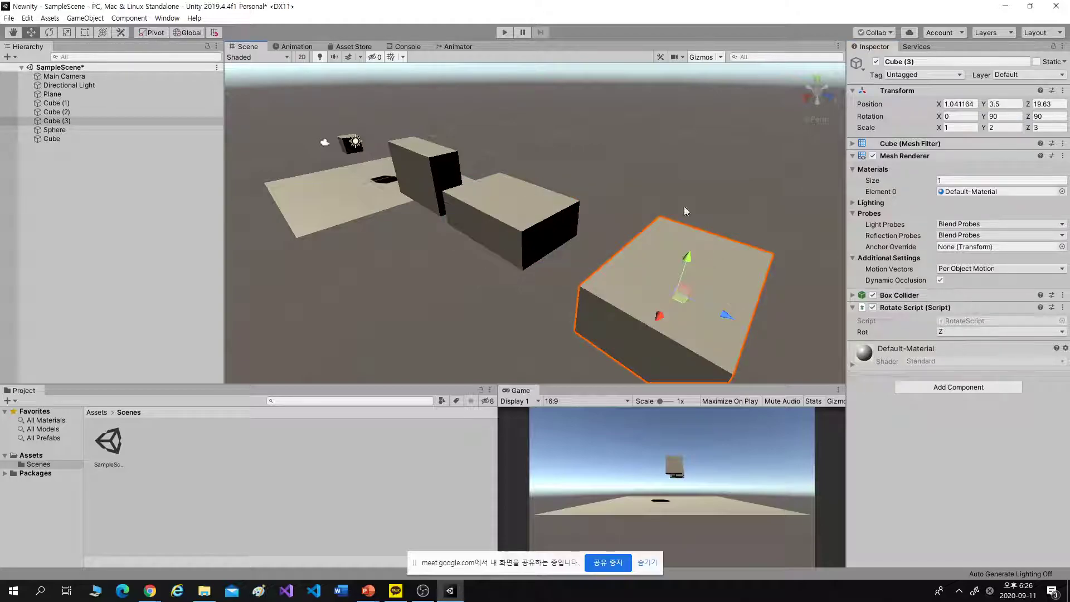
middle_drag(734, 263, 728, 261)
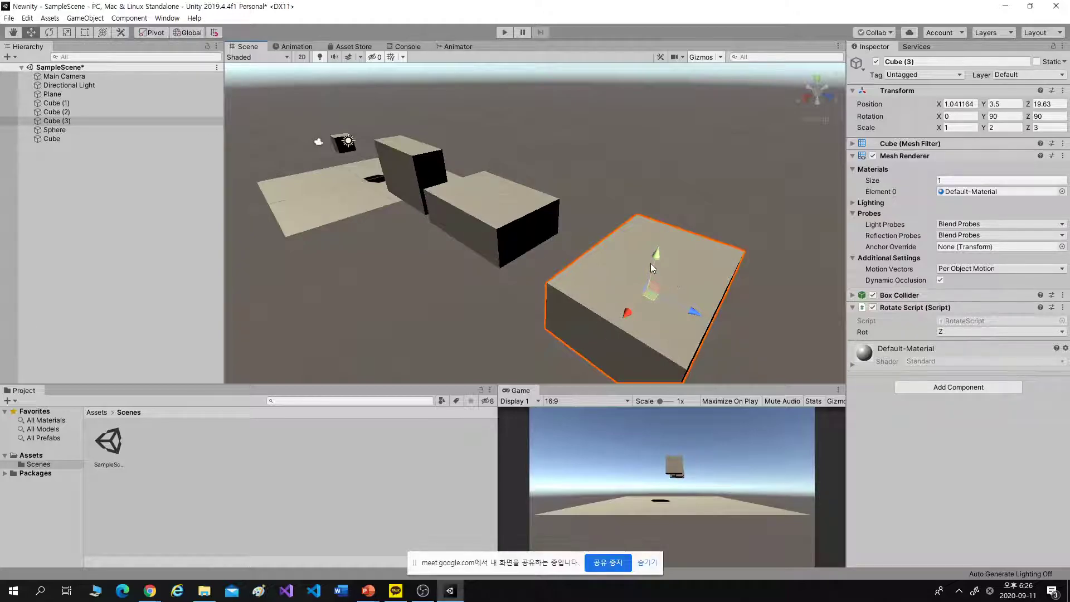
right_drag(711, 311, 540, 259)
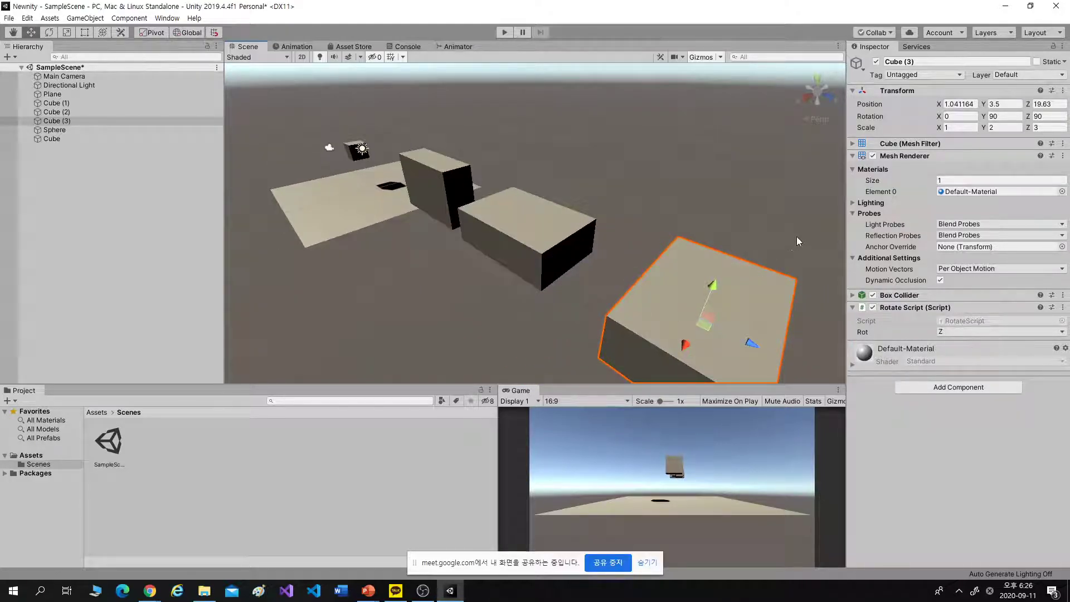
key(alt+Tab)
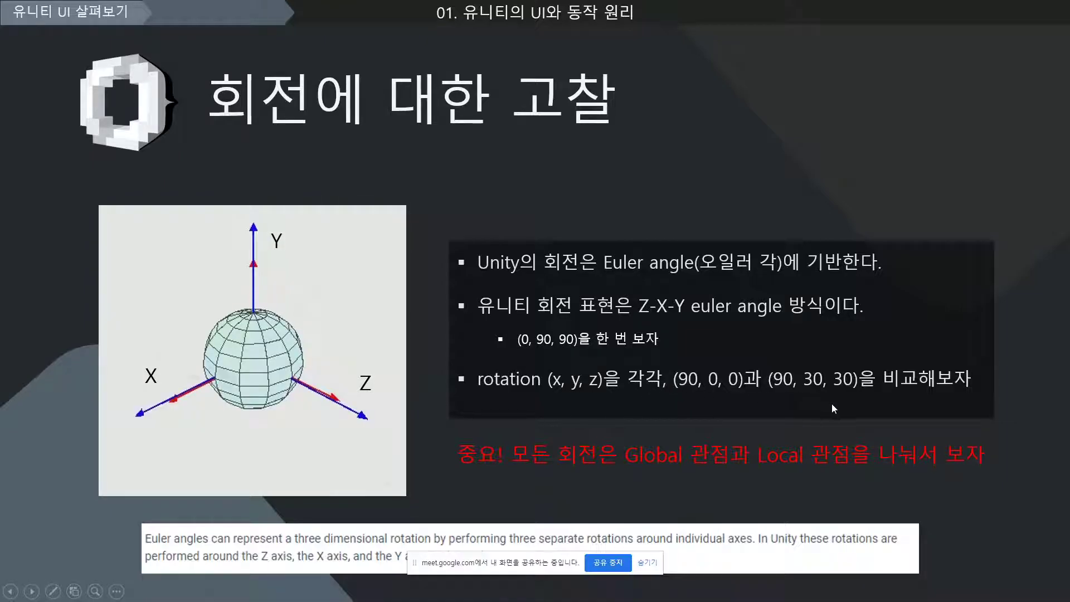
key(alt+Tab)
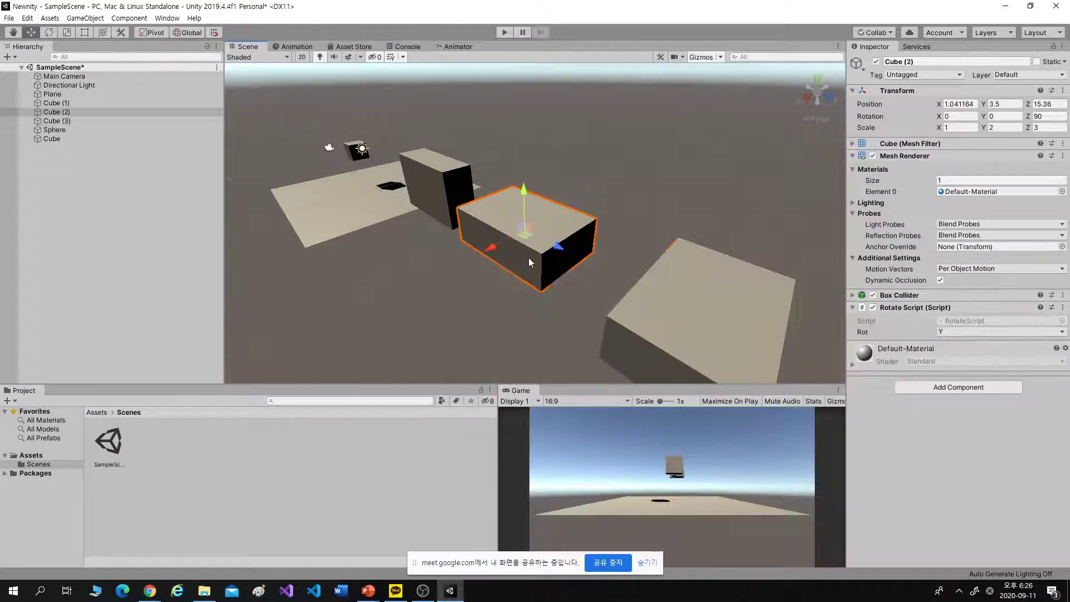
- Set Cube (2)'s Rotation to 90 on X, 0 on Y and 0 on Z
click(957, 117)
key(alt+Tab)
key(alt+Tab)
click(963, 117)
text(90)
key(Tab)
key(Tab)
text(0)
- Select Cube (3) and set its Rotation to 90 on X, 30 on Y and 30 on Z
click(765, 293)
text(90)
click(1000, 117)
text(30)
key(Tab)
text(30)
- Compare the rotated Cube (2) and Cube (3), then switch to the PowerPoint slide show and advance to the Gimbal Lock slide
right_drag(750, 174, 711, 175)
click(420, 190)
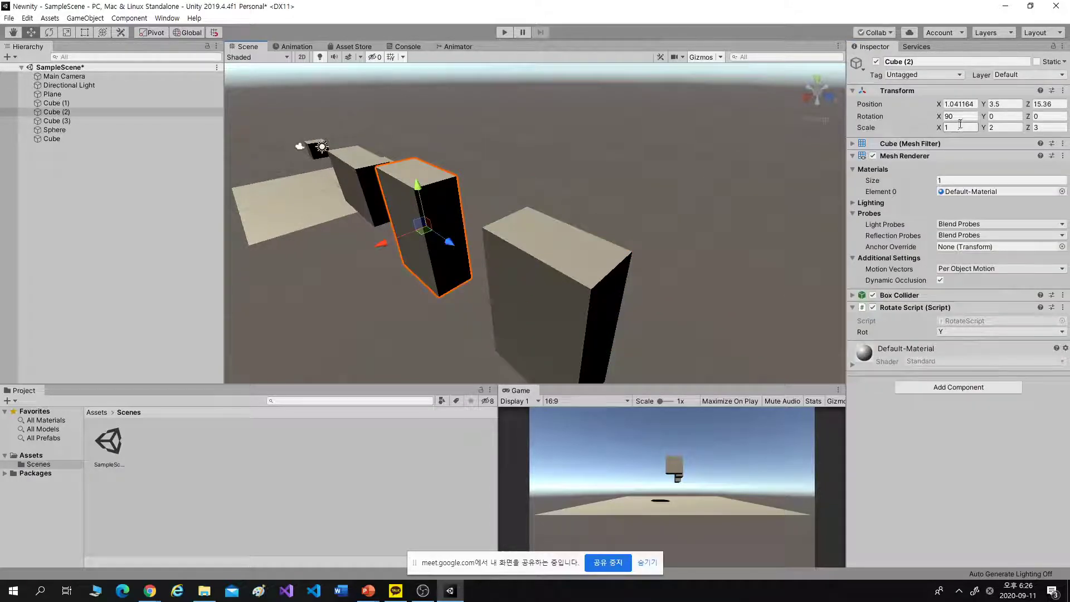
key(ctrl+z)
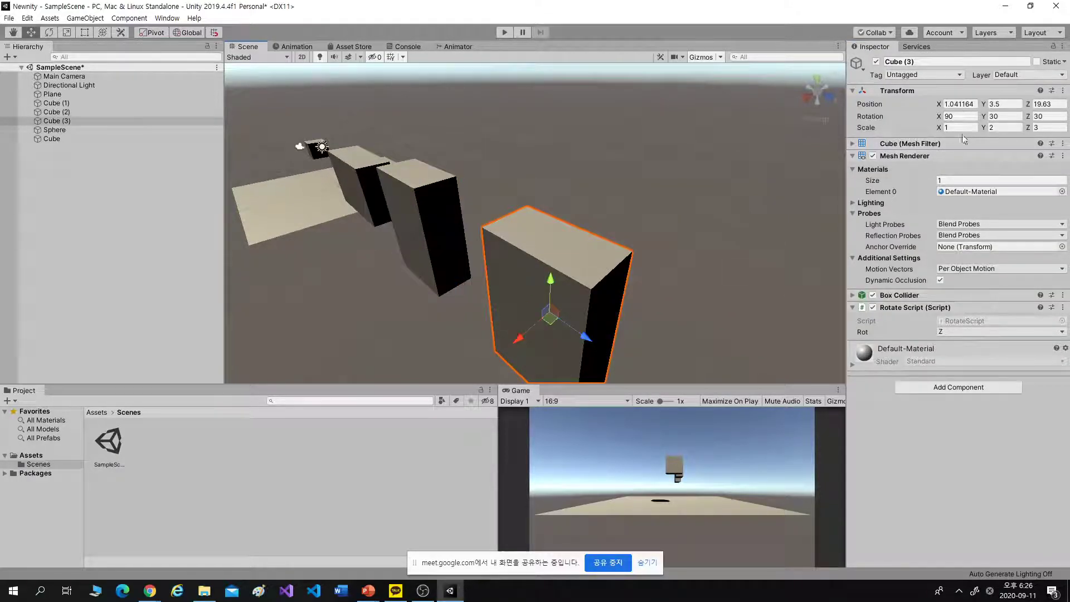
right_drag(411, 244, 607, 241)
click(684, 189)
mouse_move(691, 208)
right_down()
mouse_move(717, 226)
mouse_move(701, 222)
right_up()
key(alt+Tab)
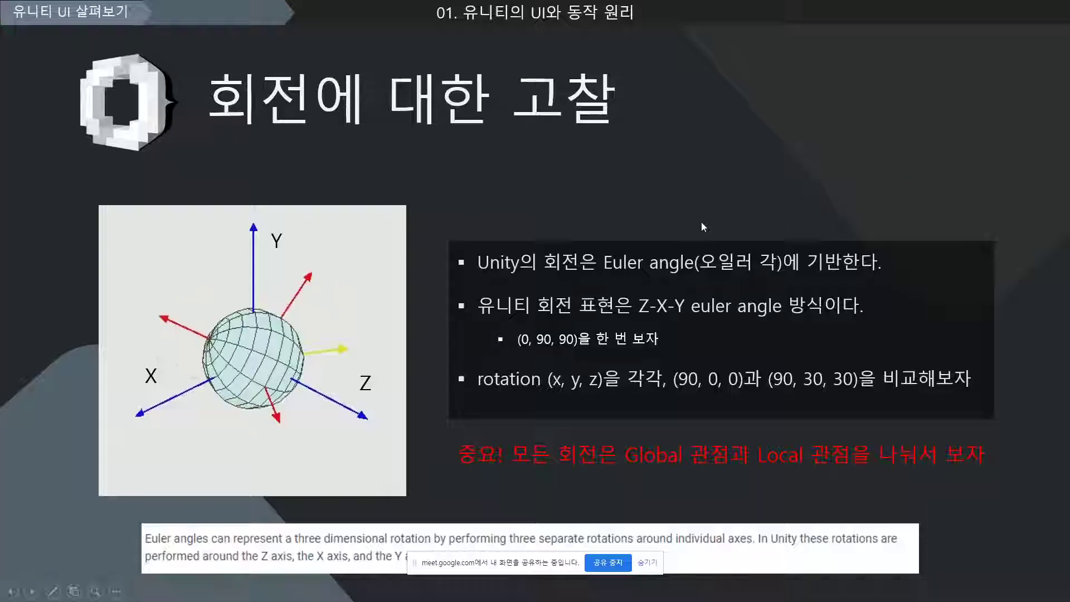
click(812, 198)
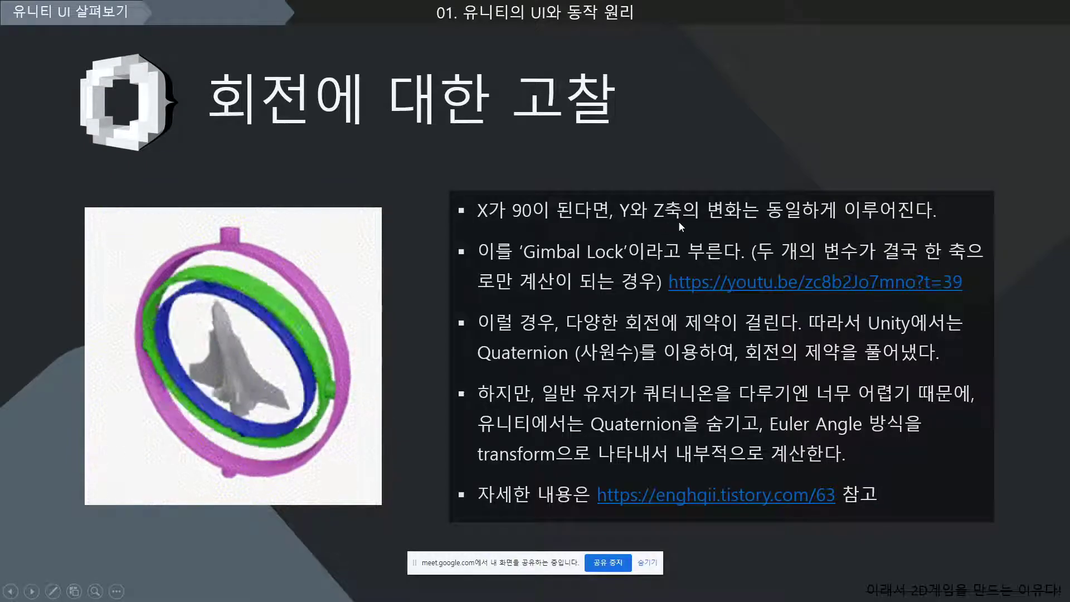
- Return to Unity and try Y rotation values of 0, 2 and 30 on Cube (3)
key(alt+Tab)
click(584, 278)
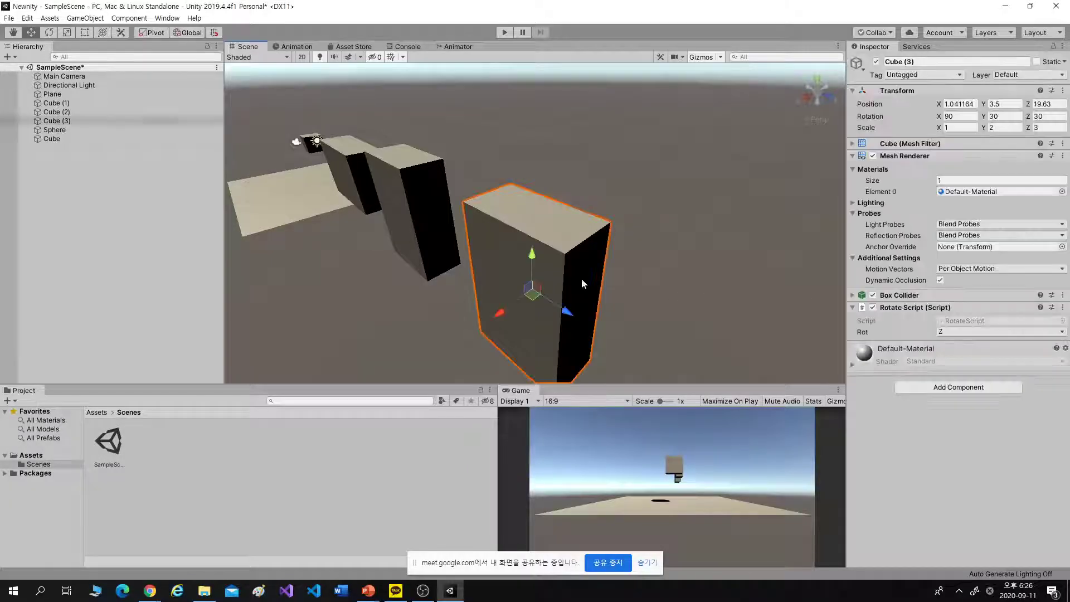
double_click(999, 120)
text(0)
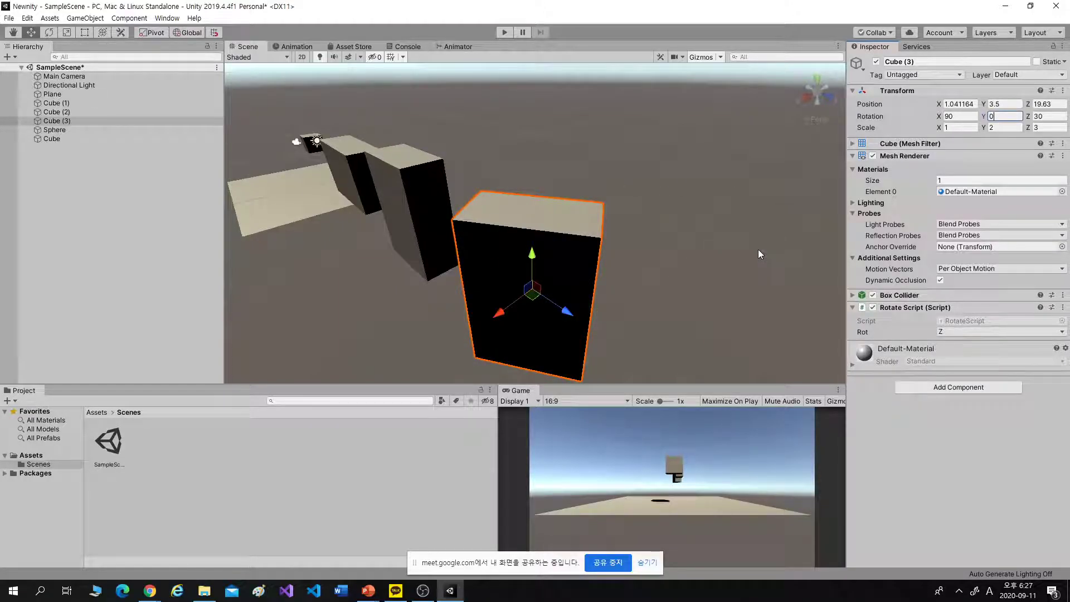
key(BackSpace)
text(2)
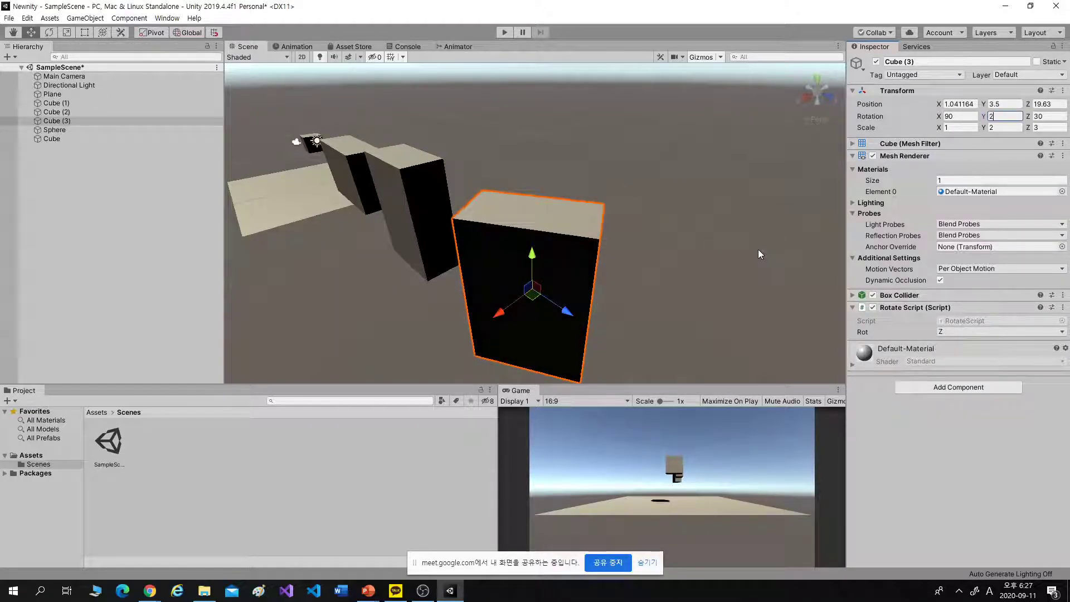
key(BackSpace)
text(30)
- Set Cube (3)'s Rotation to 0 on Z and -30 on Y
key(Tab)
text(30)
key(BackSpace)
key(BackSpace)
text(0)
click(1003, 117)
key(BackSpace)
key(BackSpace)
text(-3)
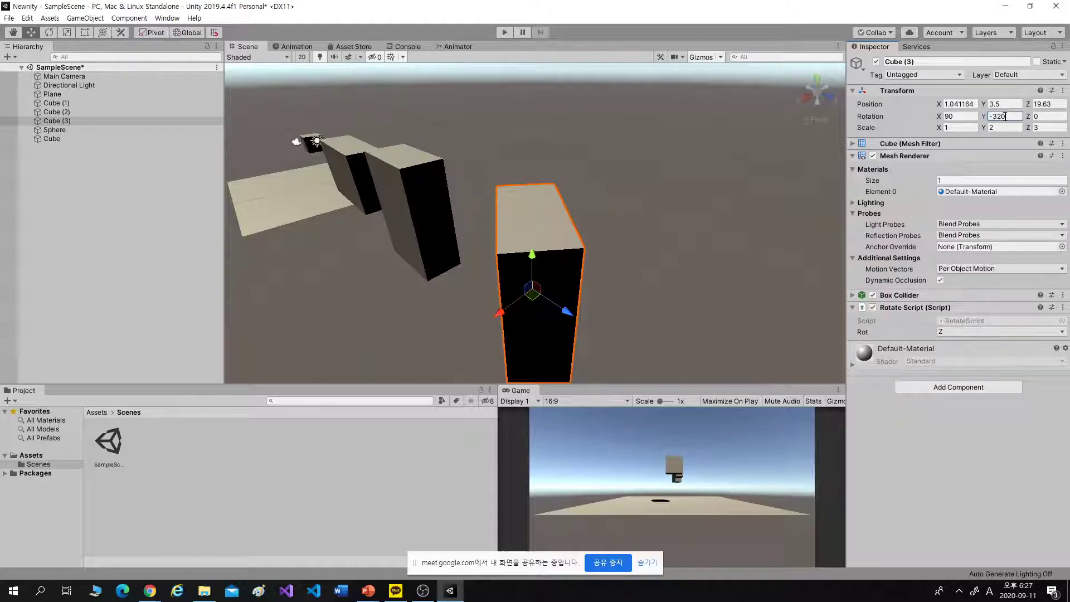
text(0)
- Switch to the PowerPoint slide show and go through the Gimbal Lock and Transform slides to the Rigidbody component insertion slide
key(alt+Tab)
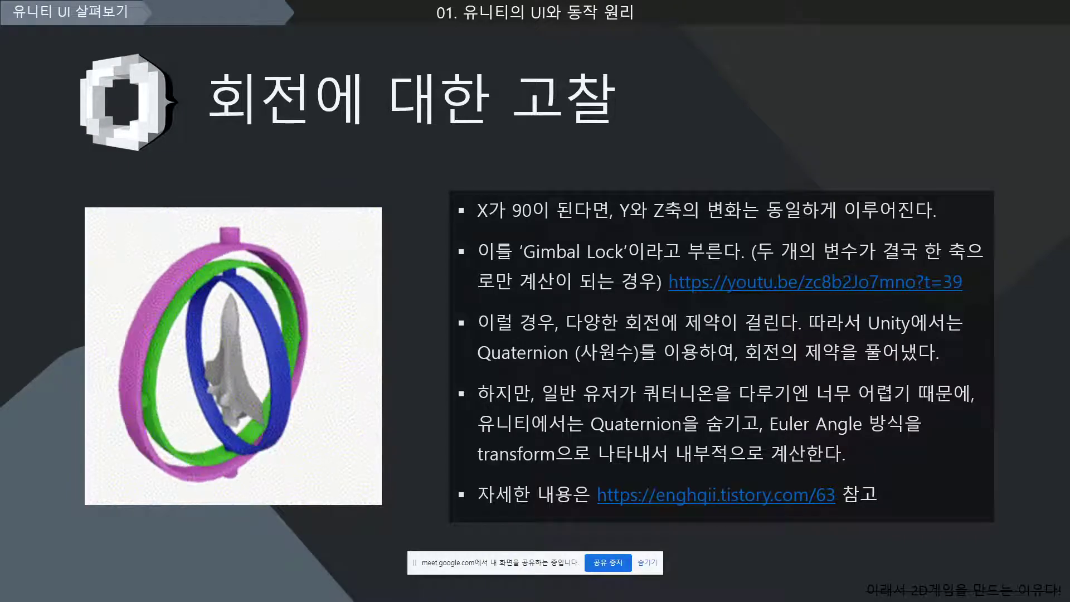
key(alt+Tab)
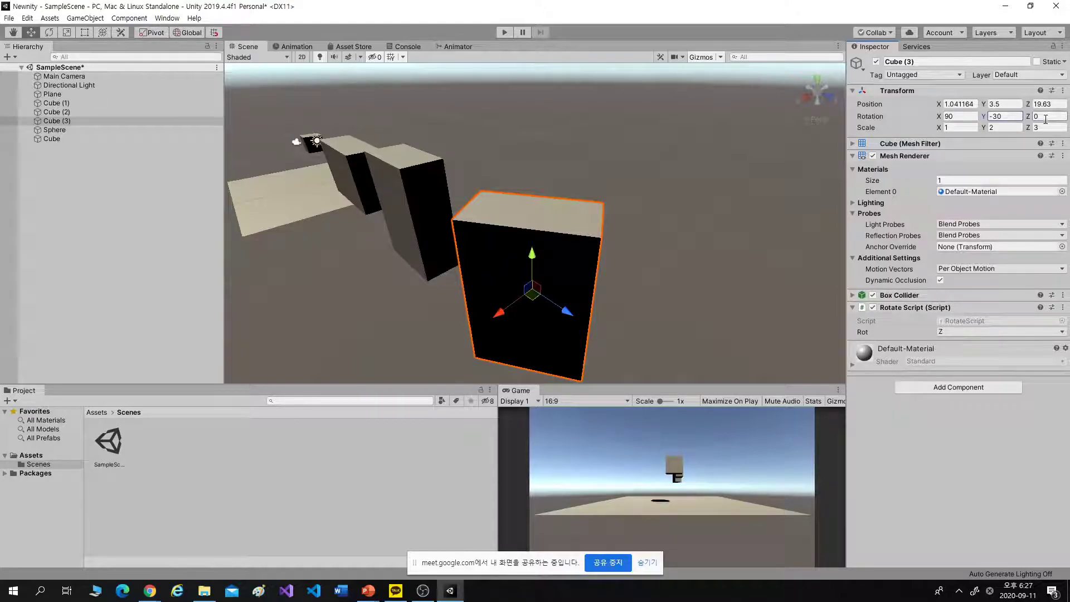
key(alt+Tab)
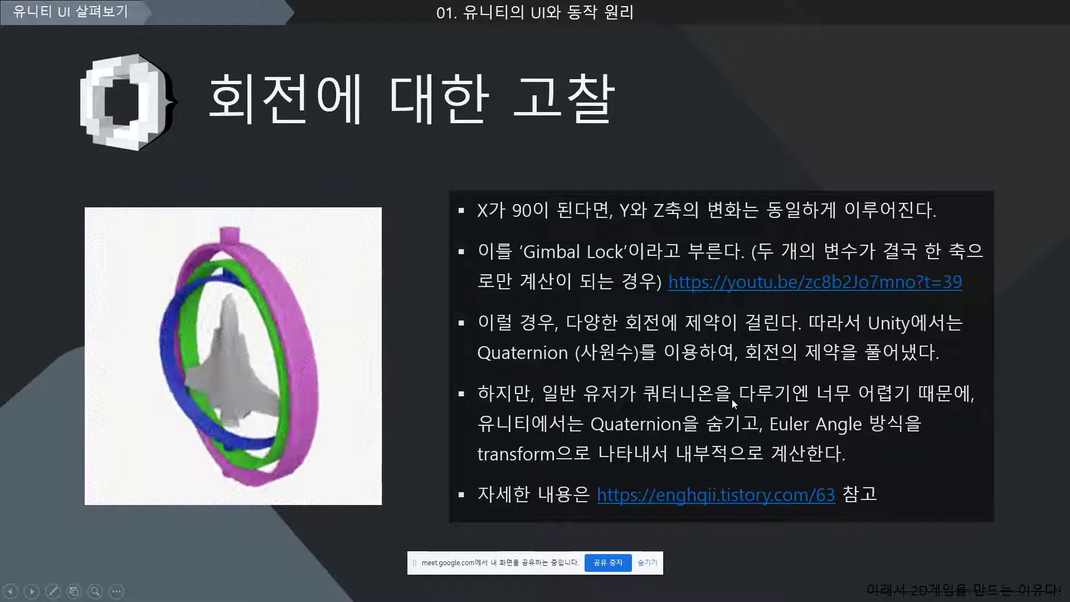
click(772, 430)
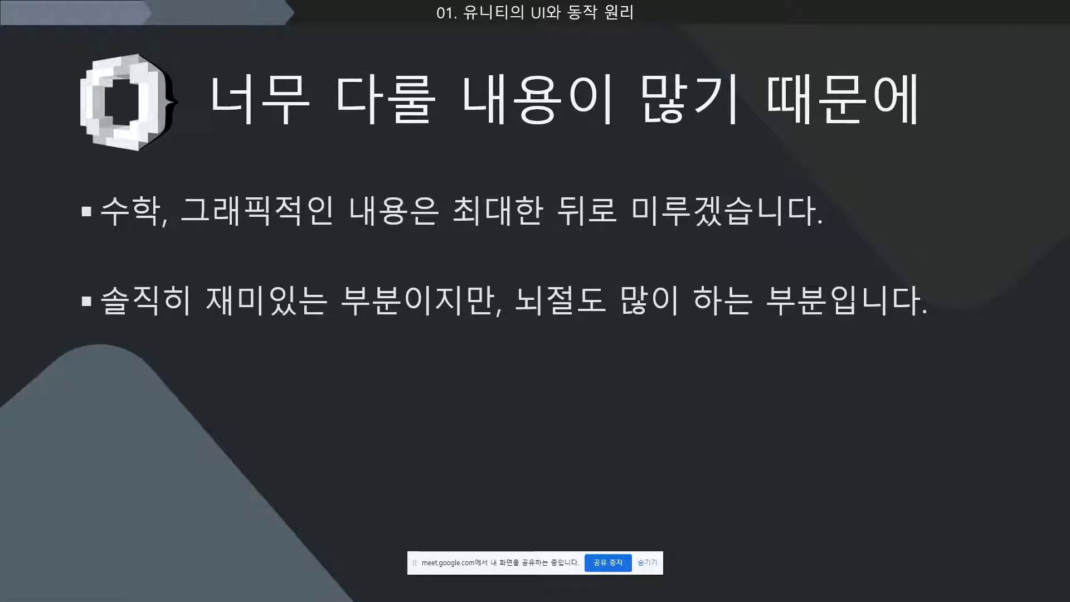
click(772, 429)
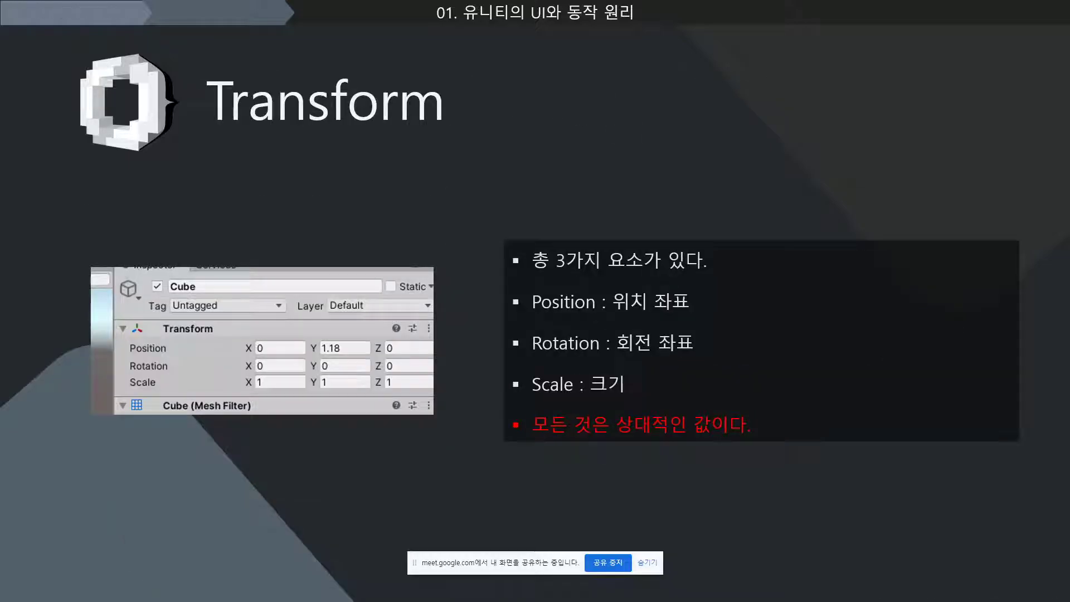
click(366, 433)
click(435, 390)
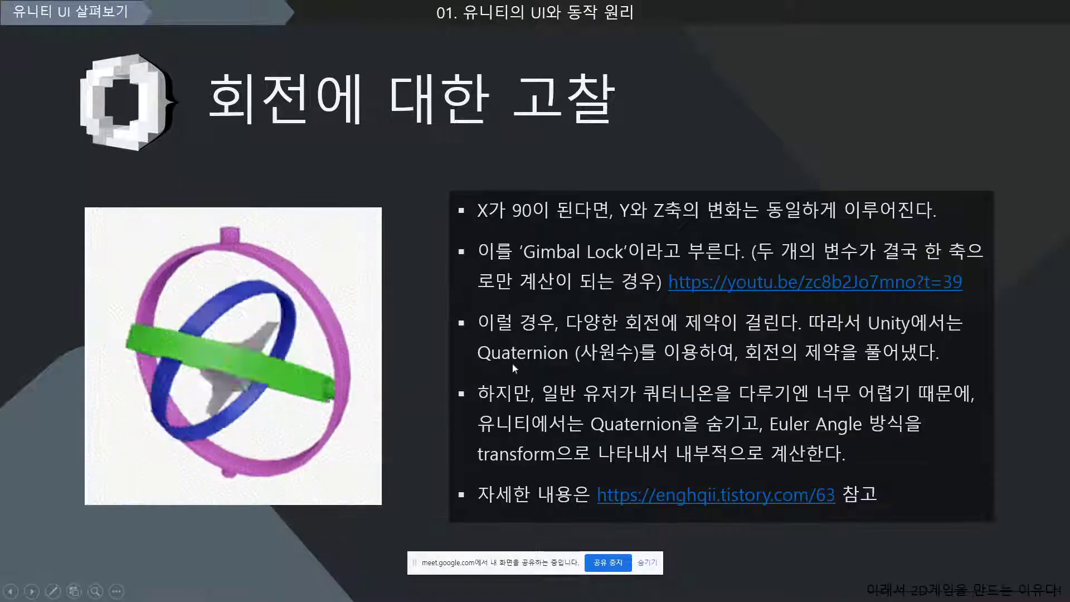
click(561, 377)
click(560, 378)
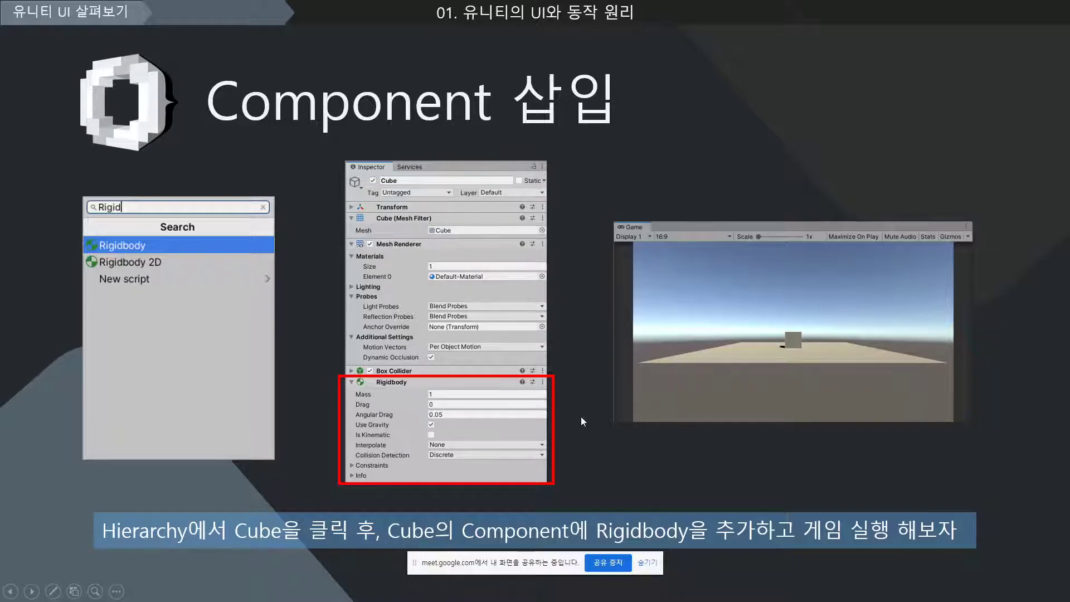
- Return to Unity and select the Cube floating above the plane
key(alt+Tab)
middle_drag(356, 265, 585, 350)
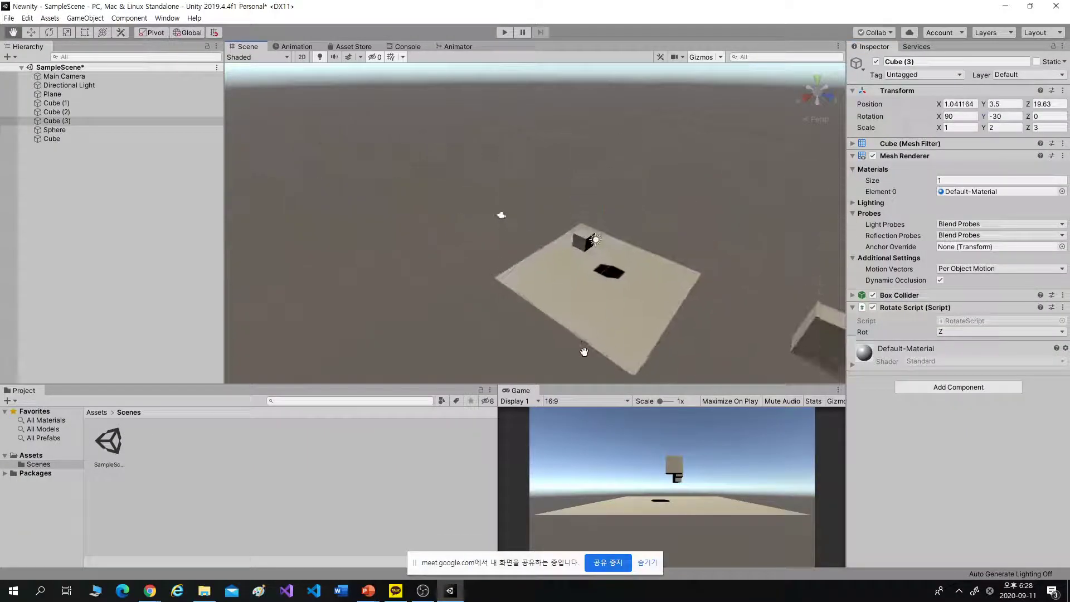
click(641, 330)
middle_drag(718, 327, 668, 296)
click(668, 296)
scroll(641, 276, up, 4)
click(515, 193)
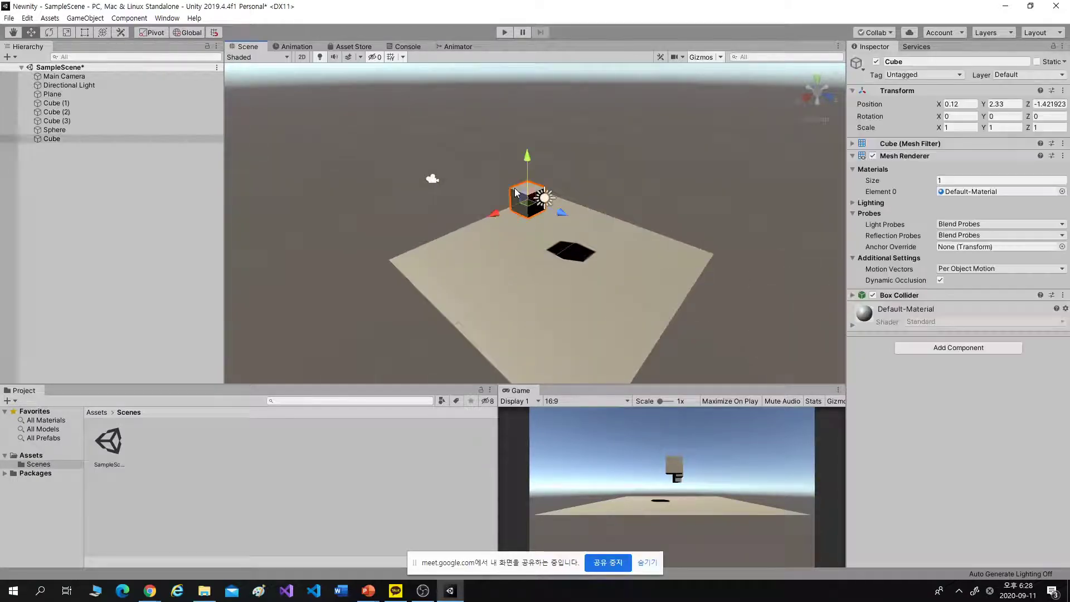
- Run the scene in Play mode, inspect the Cube's Box Collider settings, and stop playing
click(504, 32)
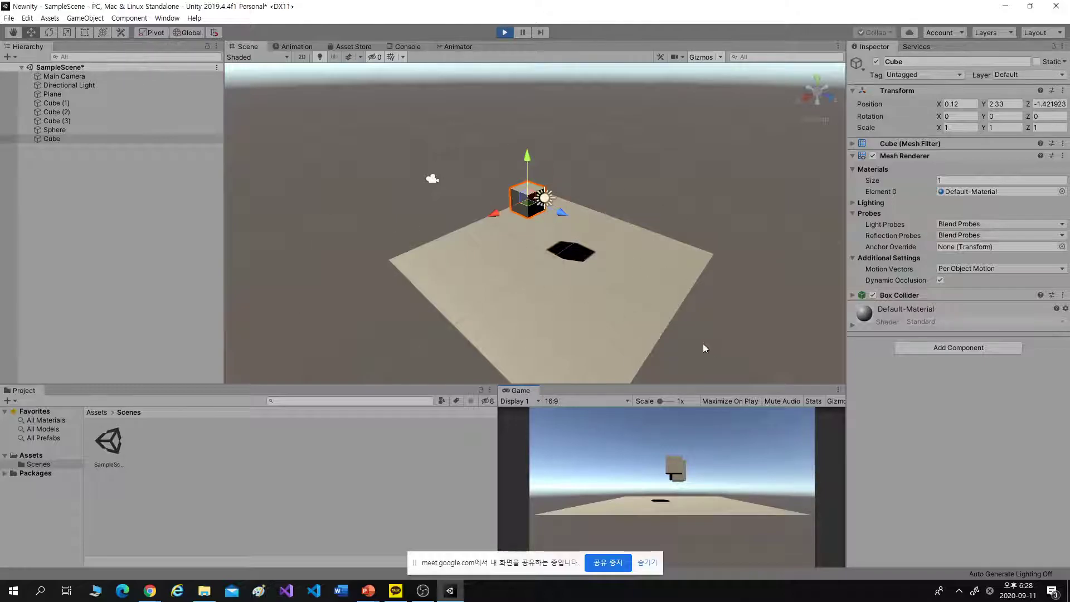
click(853, 294)
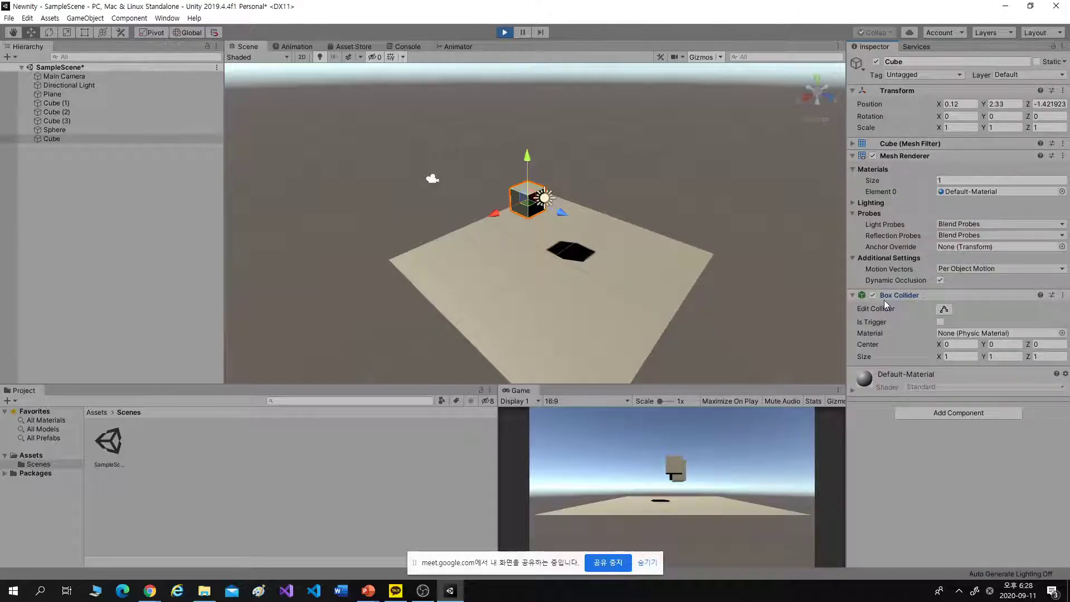
click(852, 293)
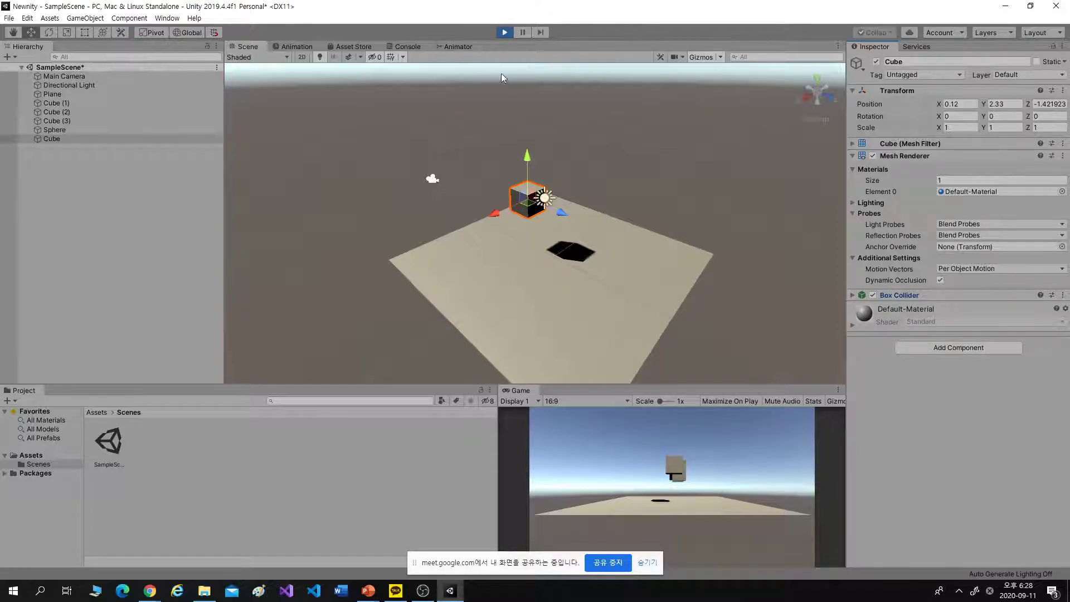
click(505, 32)
- Add a Rigidbody component to the Cube
click(953, 349)
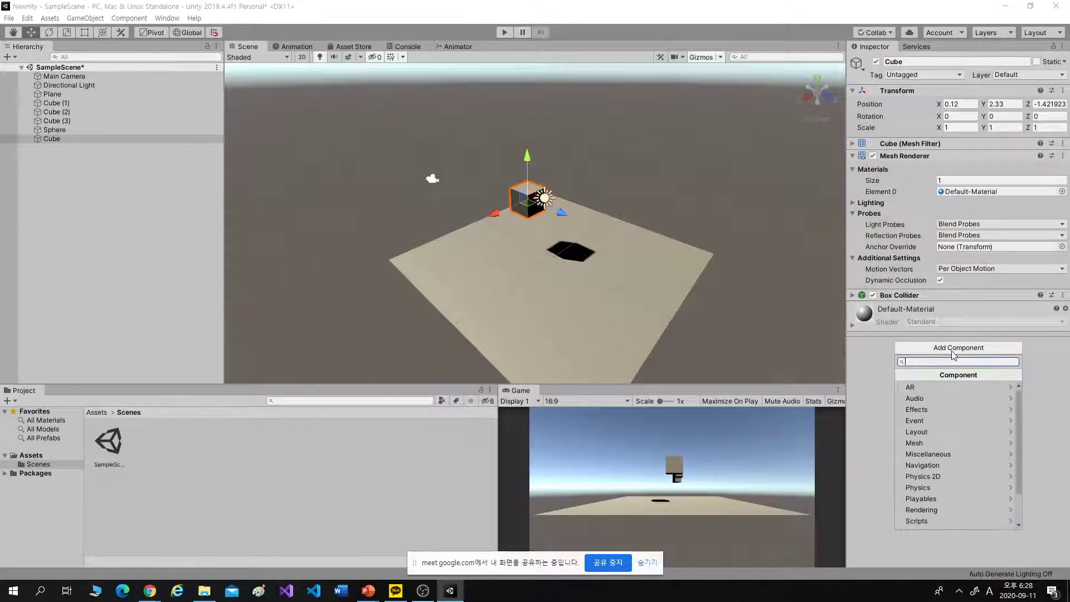
text(ti)
key(BackSpace)
key(BackSpace)
text(r)
key(BackSpace)
text(r)
key(BackSpace)
text(ri)
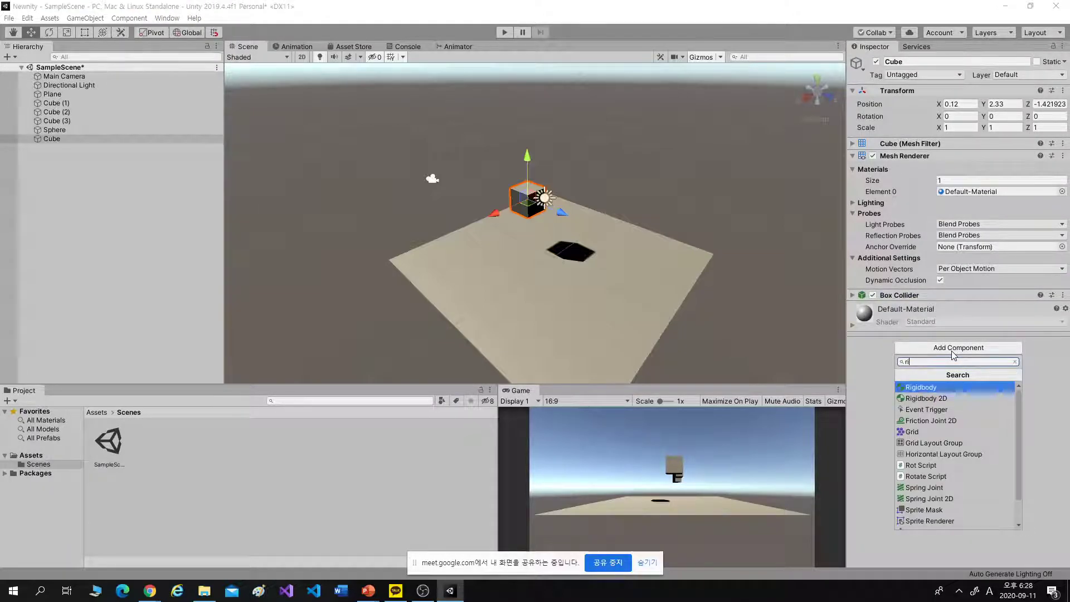
key(Return)
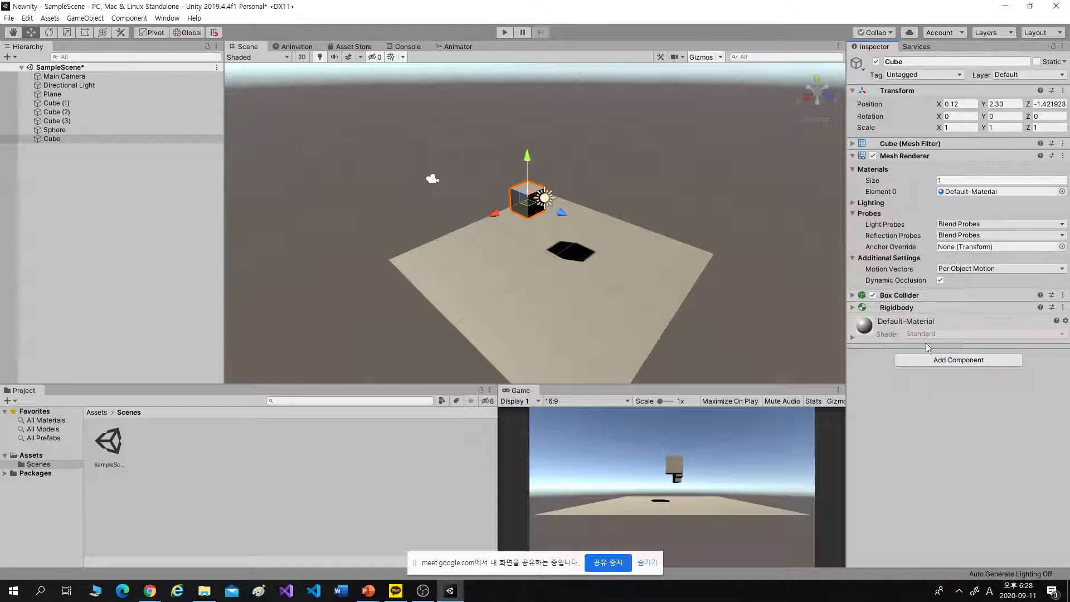
- Expand the Cube's Rigidbody settings and test its physics in Play mode, then stop playing
click(853, 308)
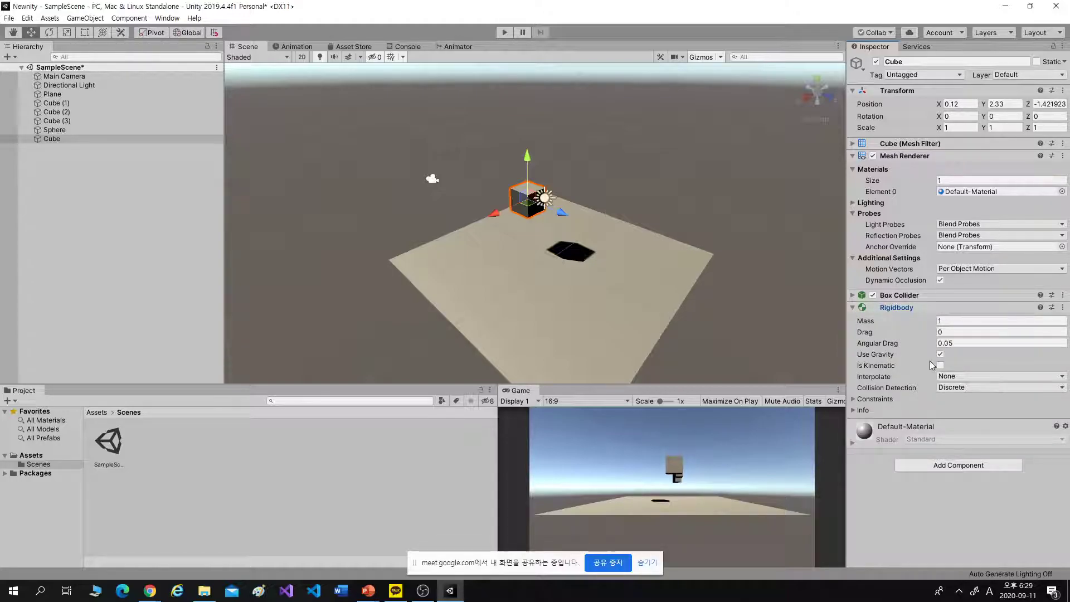
click(504, 32)
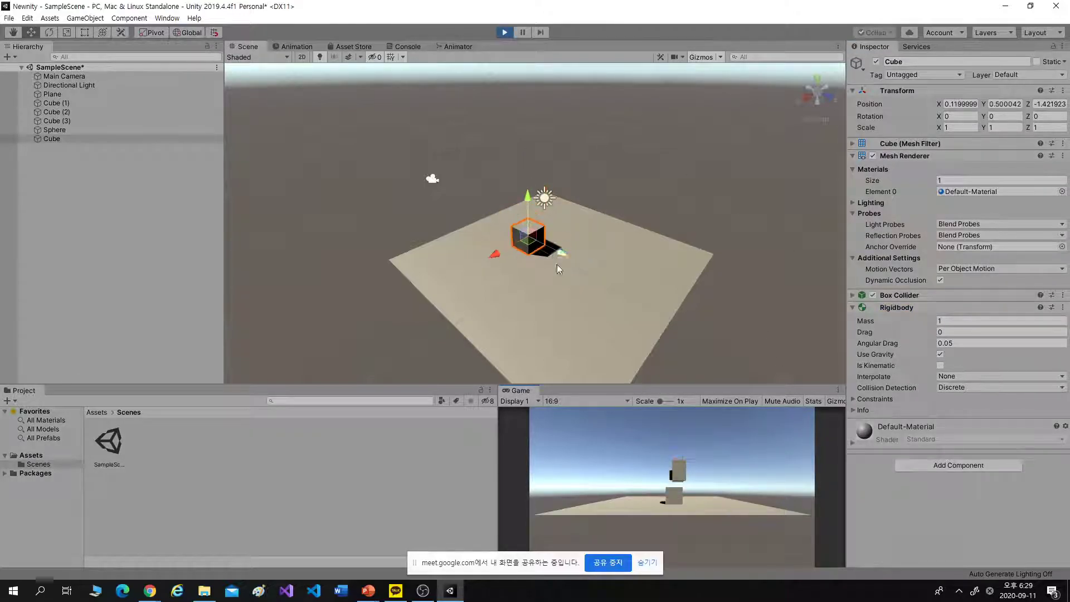
click(503, 32)
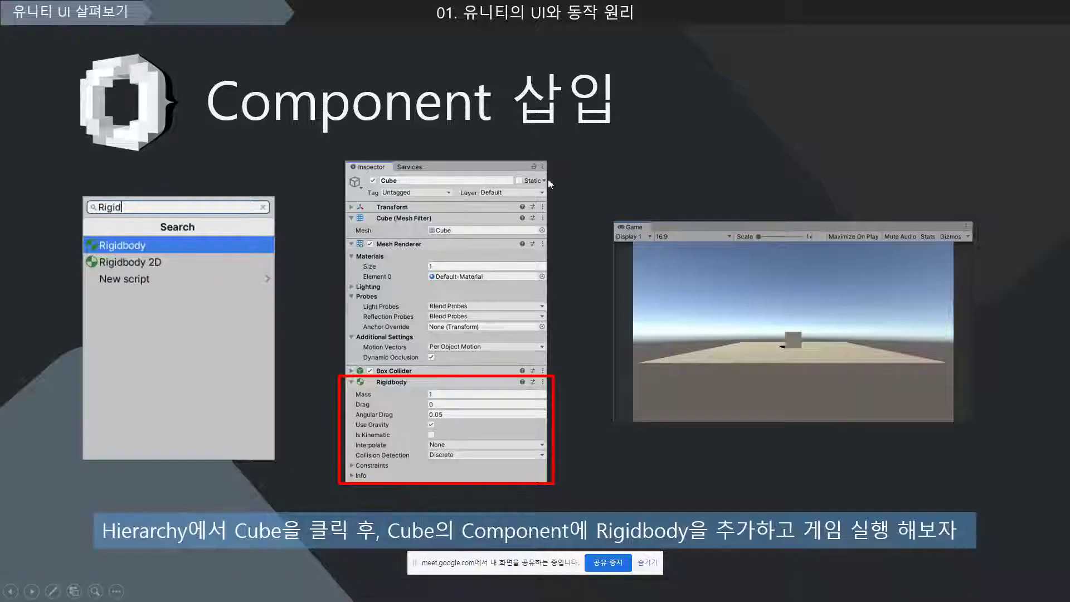
- Advance the slide show to the component options slide, then return to Unity and move the Cube's Rigidbody above its Box Collider
click(630, 162)
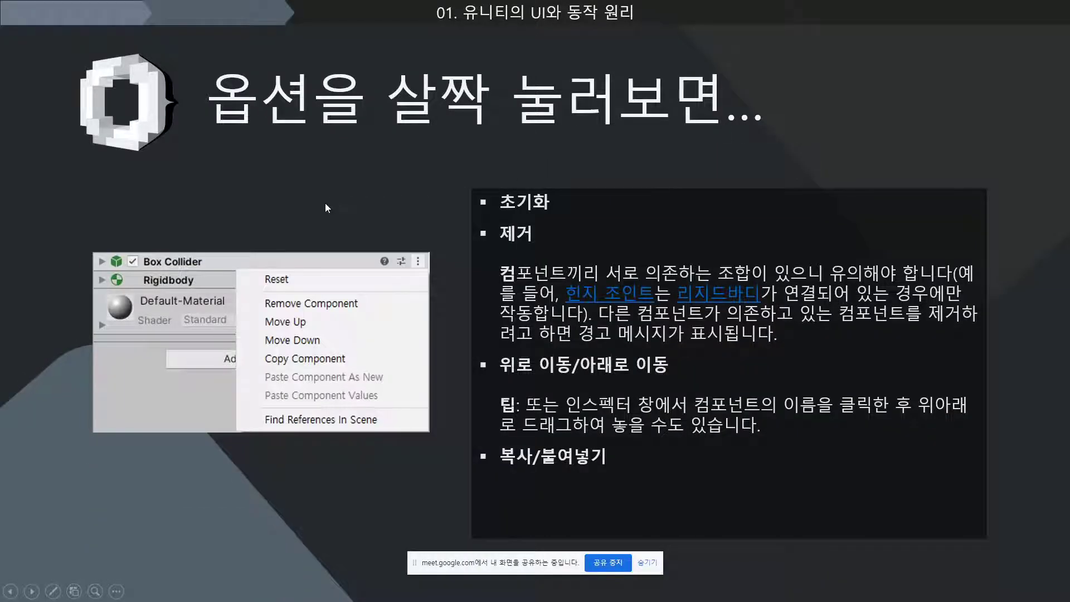
key(alt+Tab)
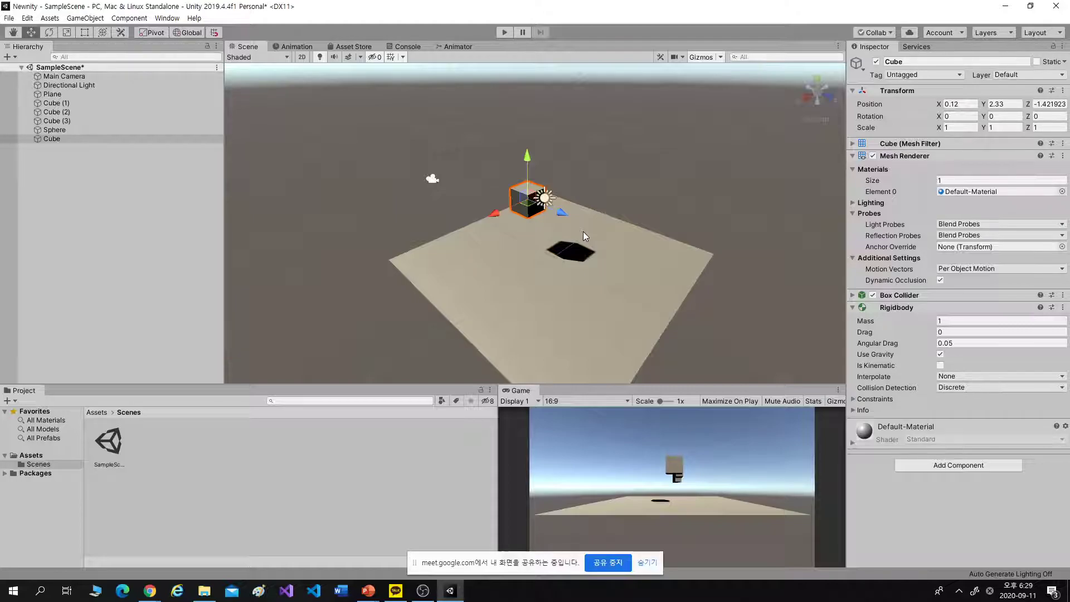
click(1062, 309)
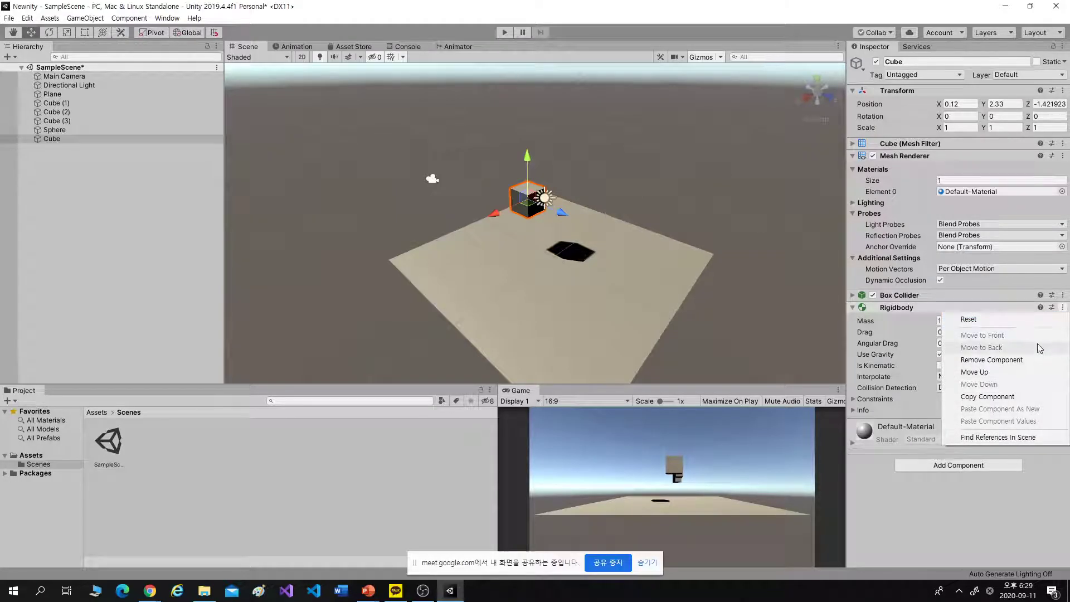
click(1024, 373)
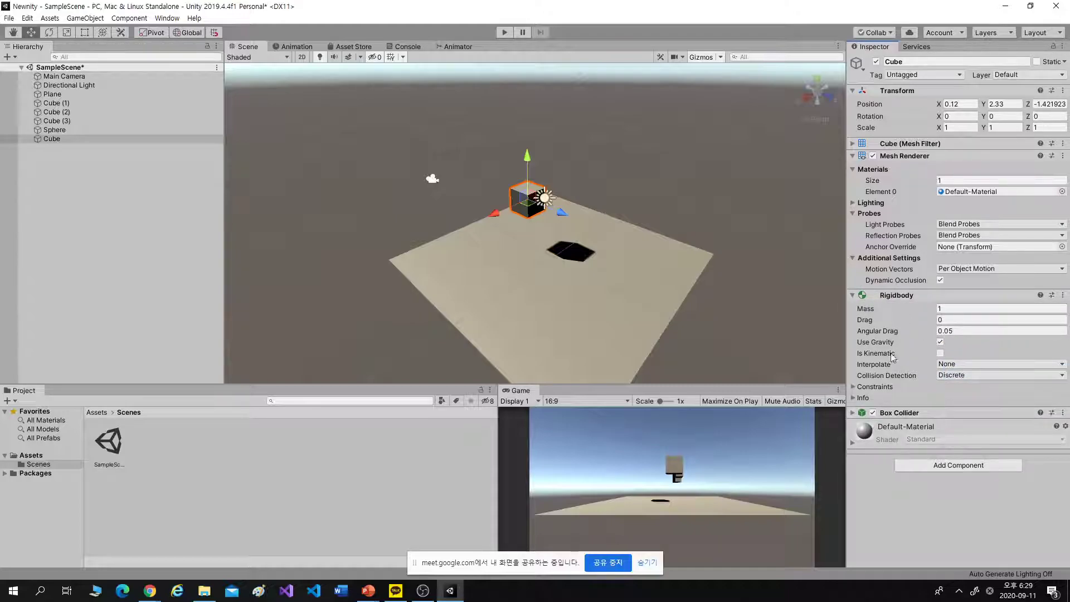
- Move the Cube's Rigidbody back below its Box Collider and look over the Rigidbody's other component options
click(1063, 295)
click(982, 372)
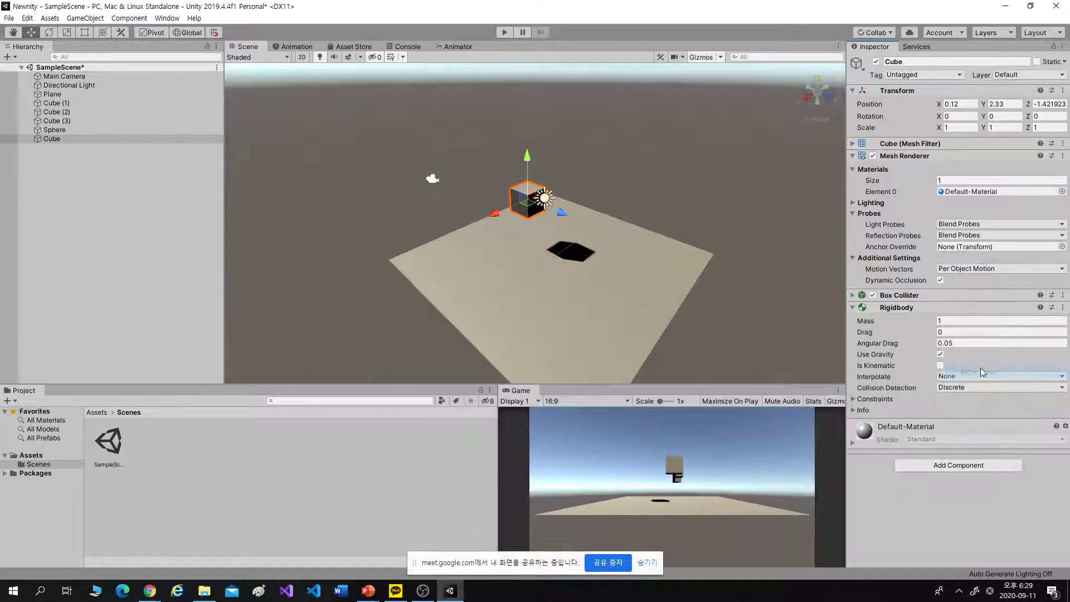
click(1063, 308)
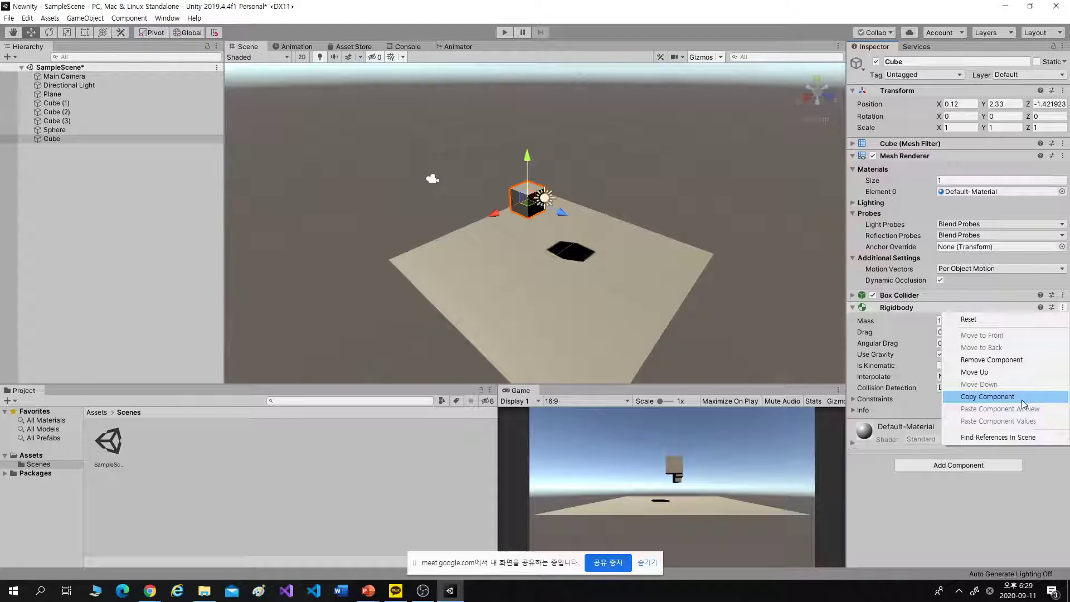
click(981, 512)
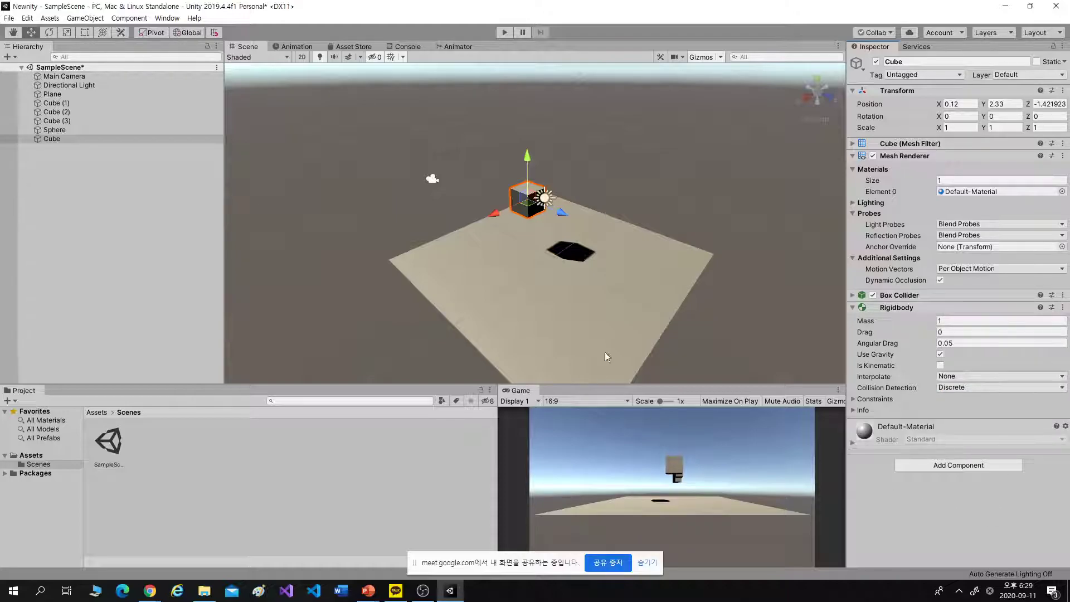
- Switch to the slide show, advance to the Rigidbody slide, and return to Unity
key(alt+Tab)
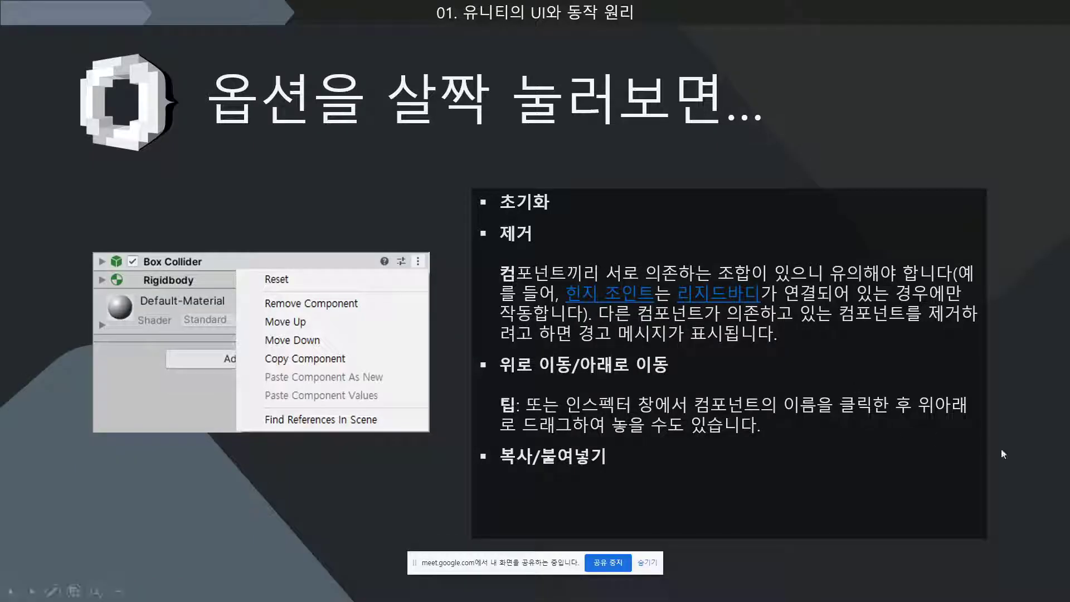
click(994, 471)
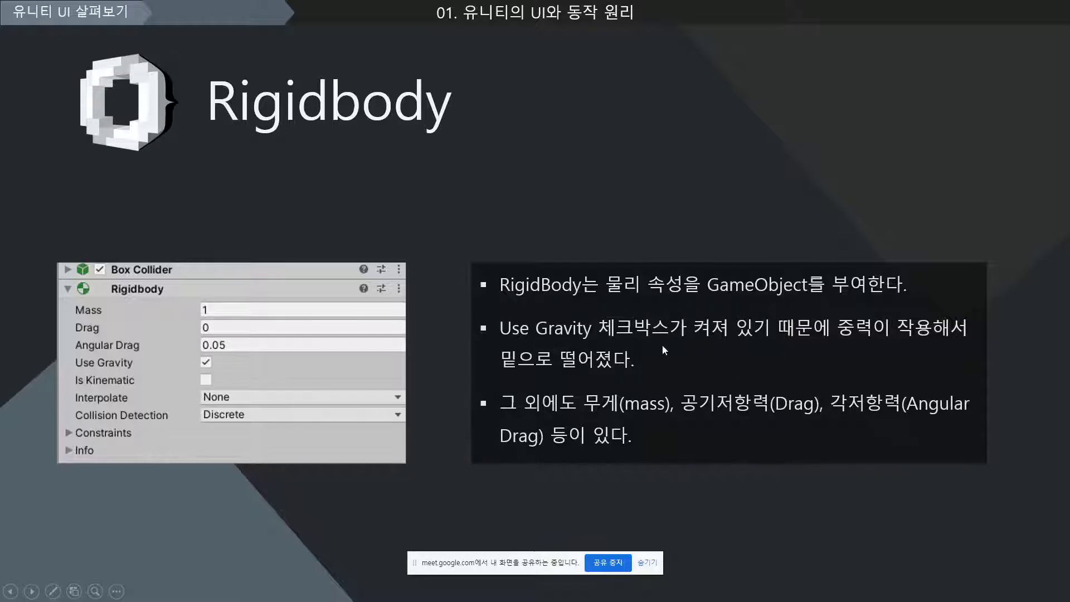
key(alt+Tab)
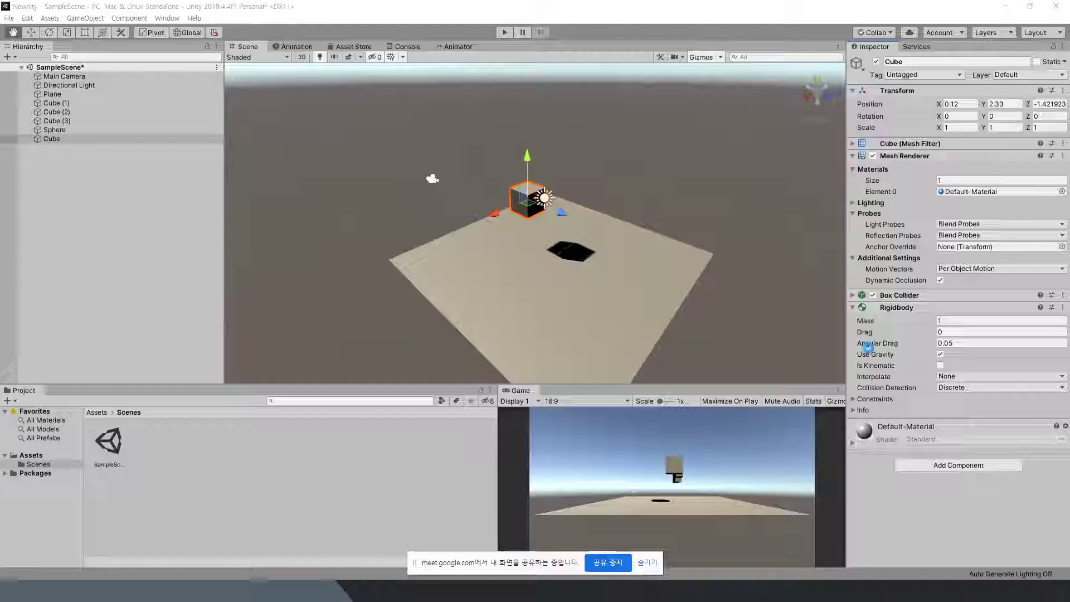
- Test the Cube in Play mode with Use Gravity off, enable Use Gravity while it runs, and stop playing
click(504, 32)
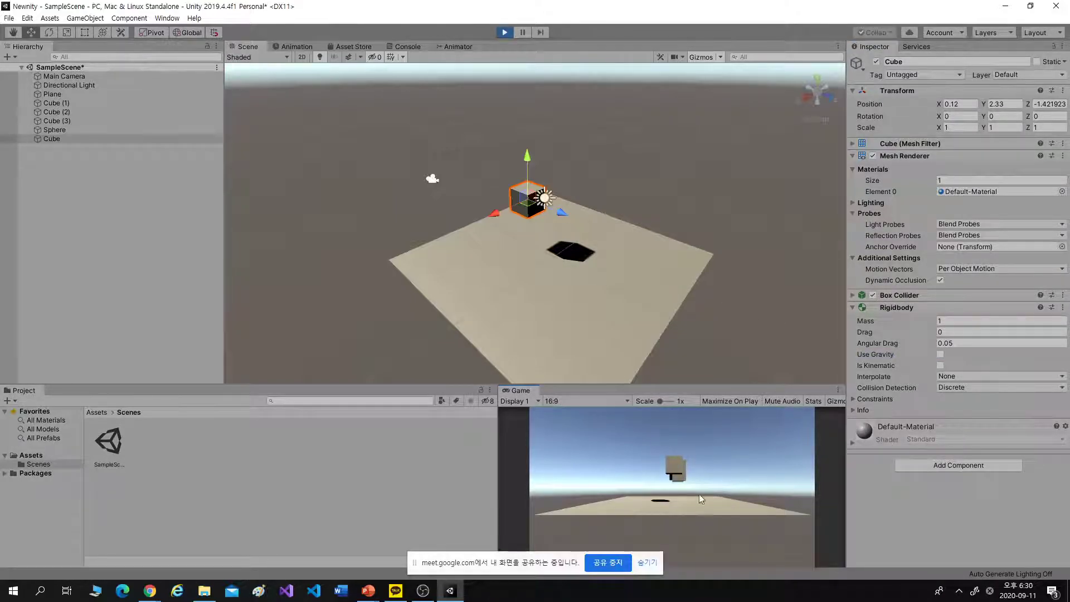
click(940, 354)
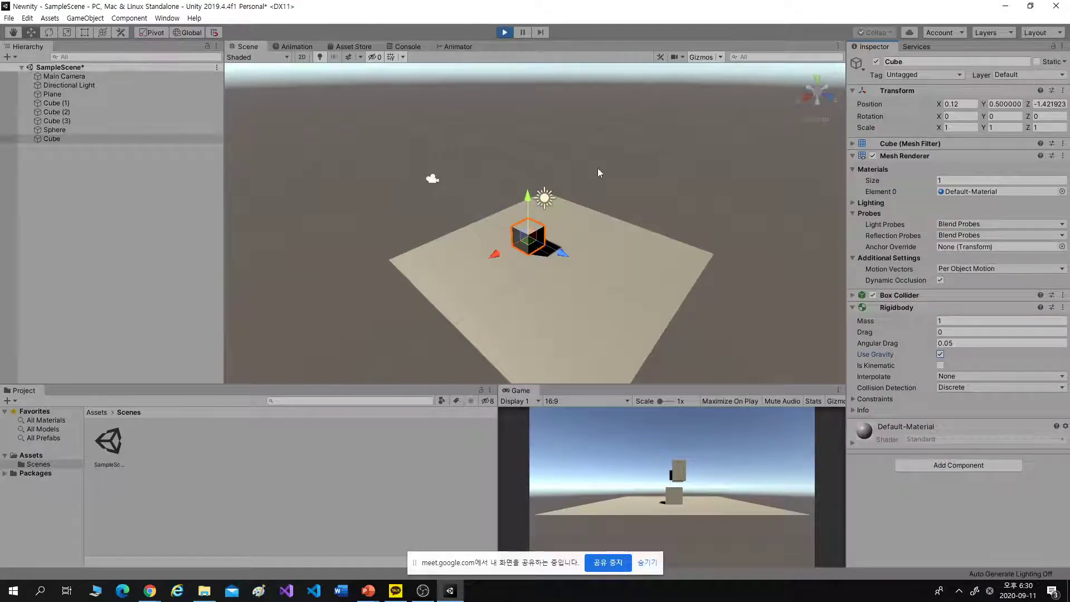
click(504, 33)
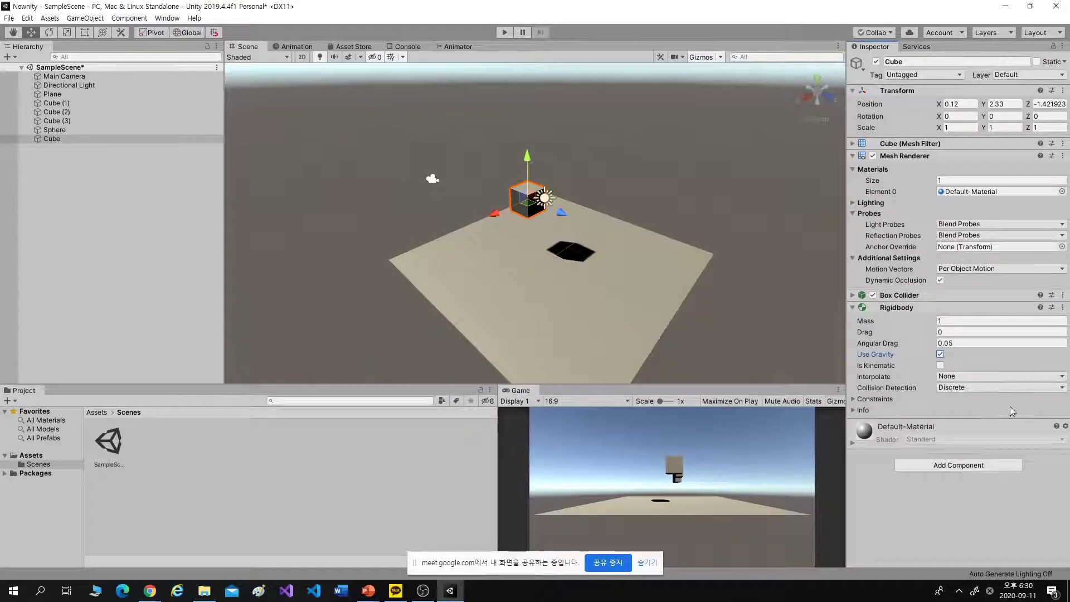
- Switch to the slide show and advance from the Rigidbody slide to the physics engine slide
key(alt+Tab)
scroll(719, 455, down, 1)
scroll(720, 453, up, 1)
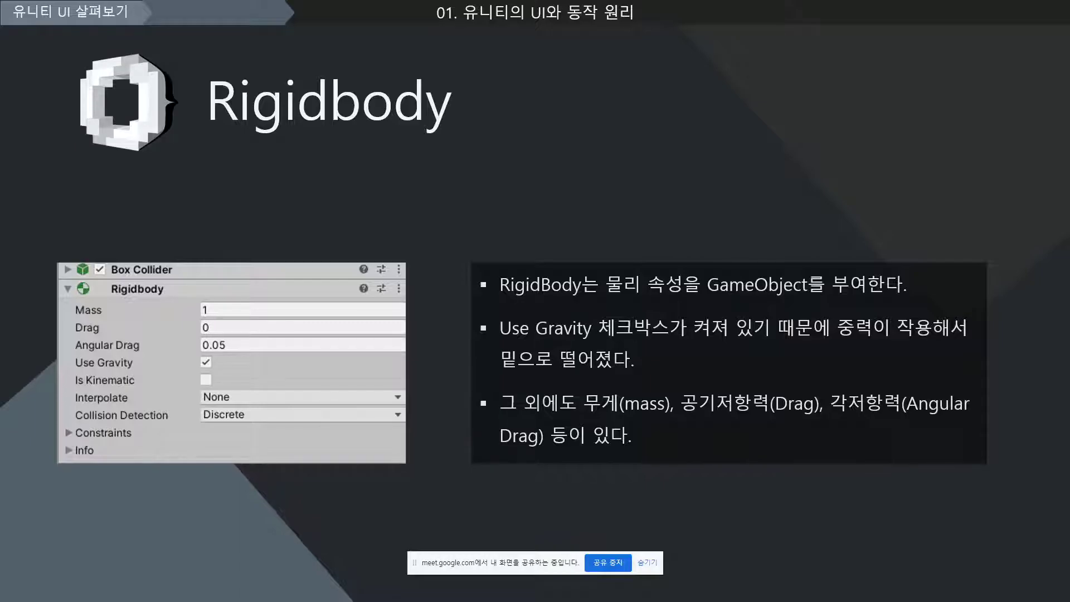
click(869, 500)
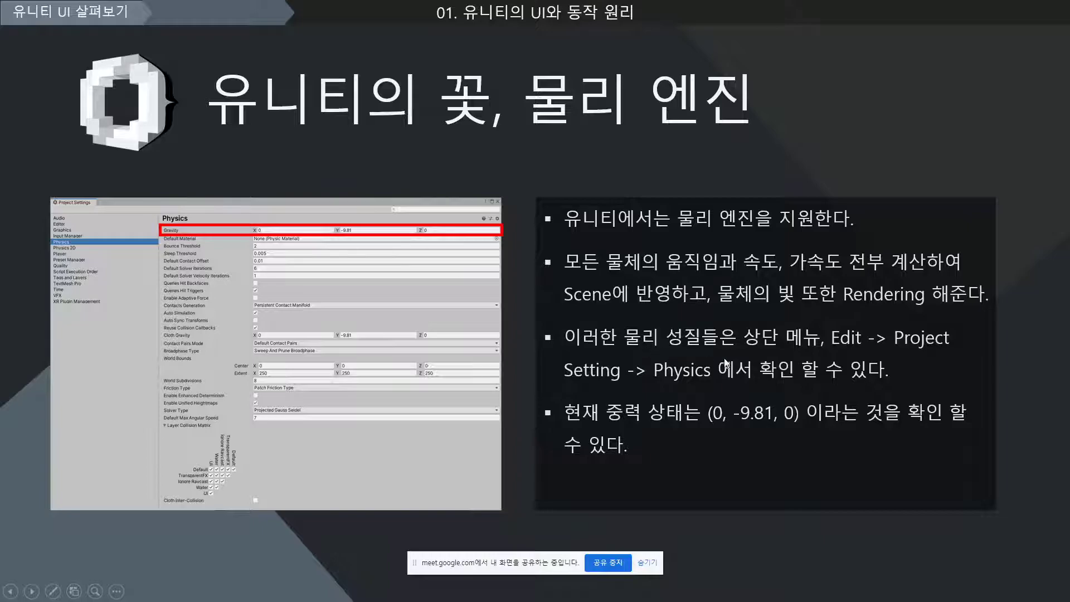
- Return to Unity, inspect the Gravity Y value in the Physics project settings, and close the settings window
key(alt+Tab)
click(27, 17)
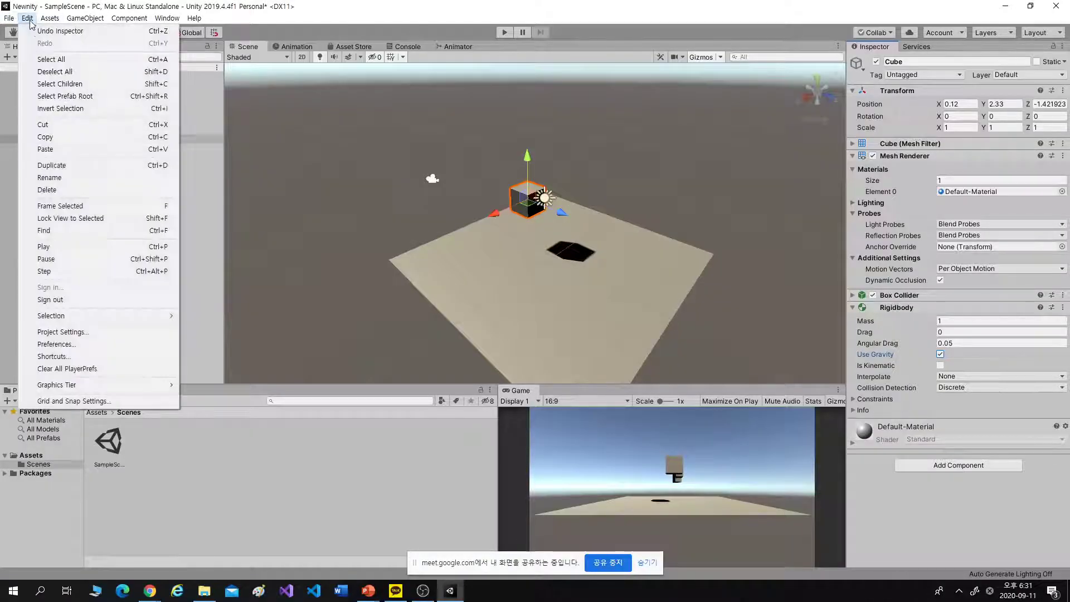
click(68, 333)
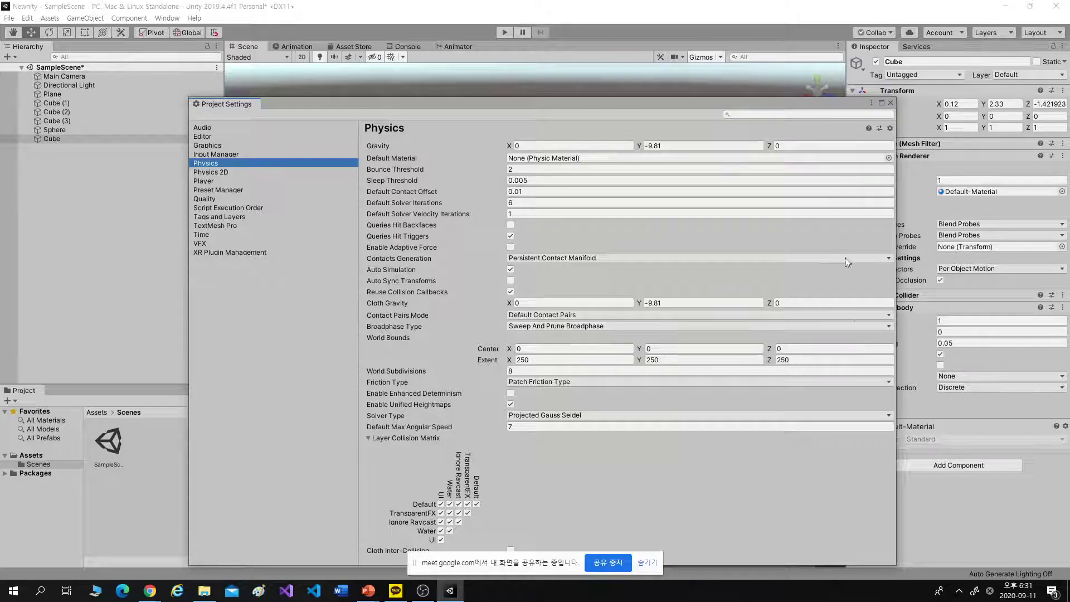
click(677, 146)
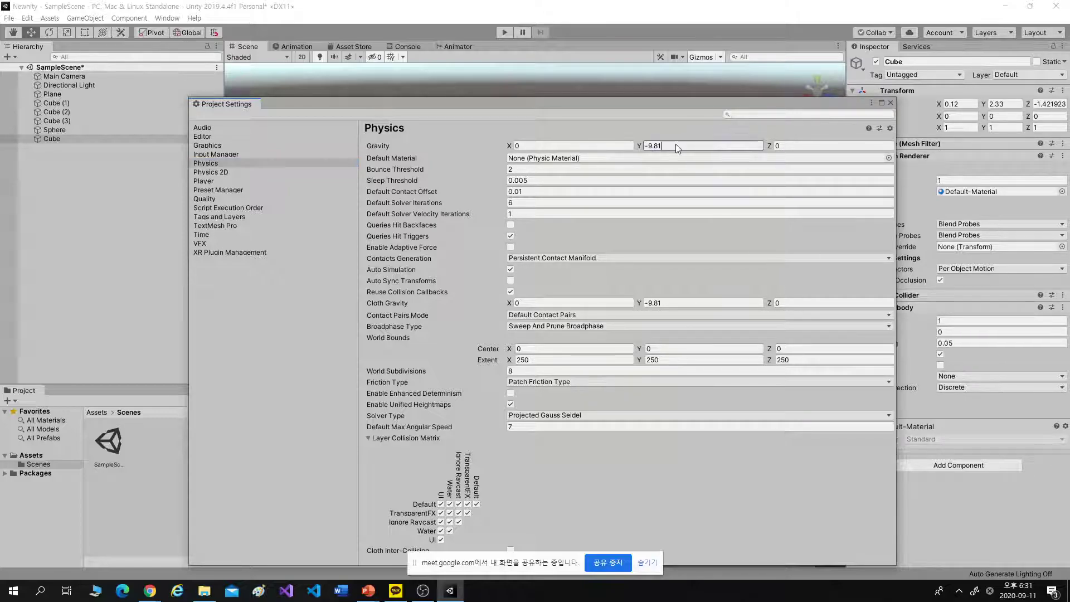
click(670, 128)
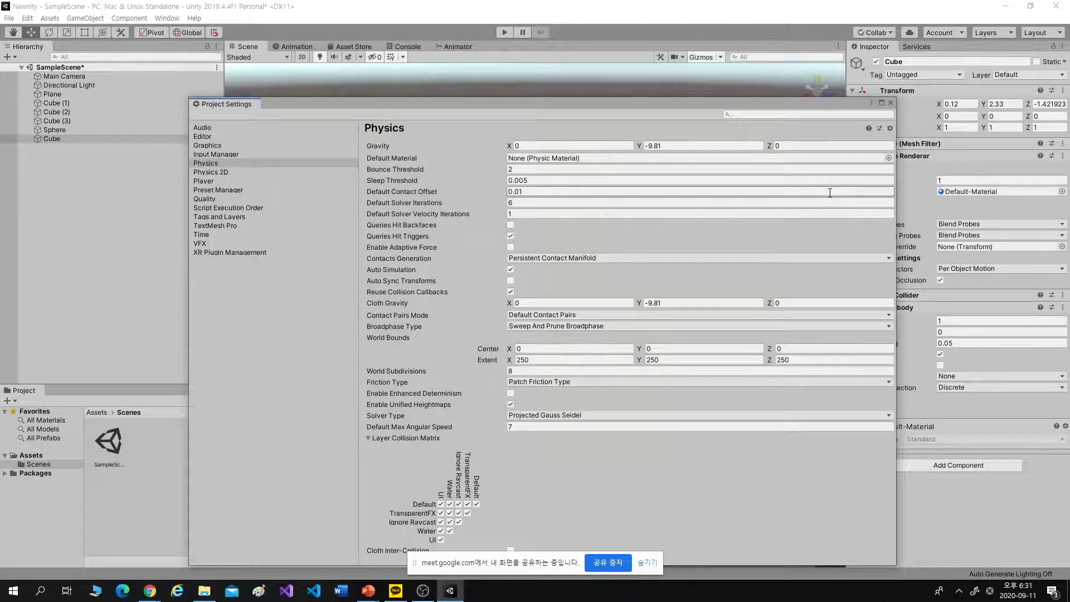
click(891, 102)
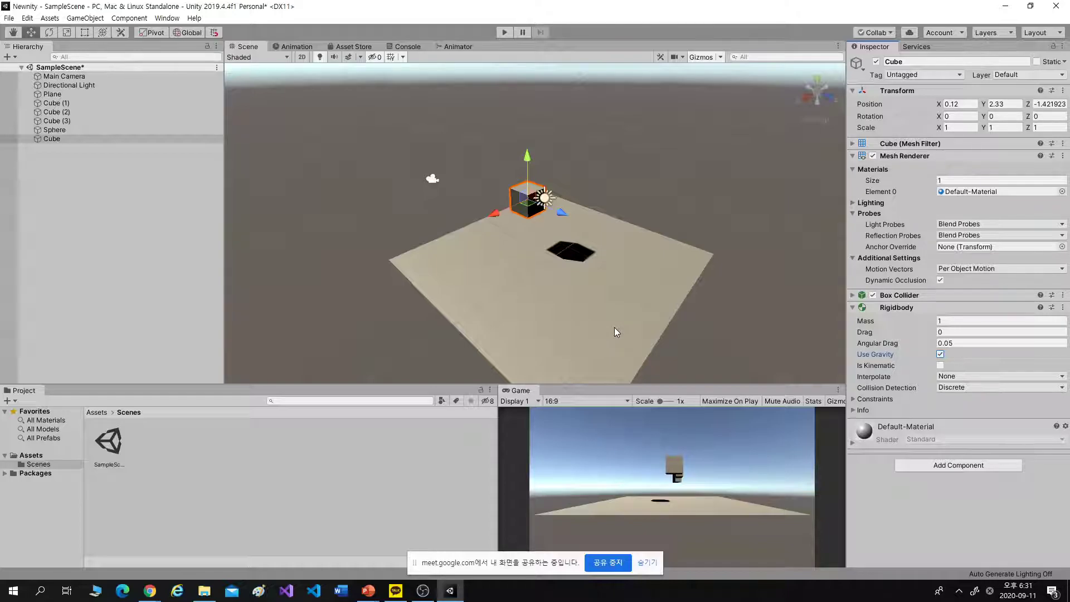
- Advance the slide show to the Unity UI slide describing the Hierarchy window and compare it with Unity's own Hierarchy
key(alt+Tab)
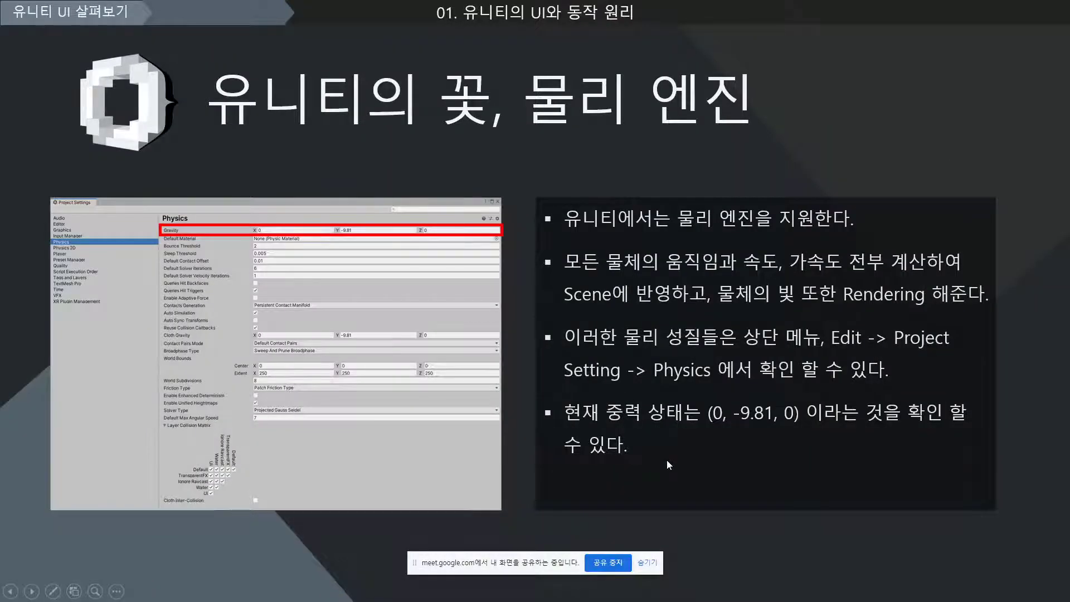
click(668, 461)
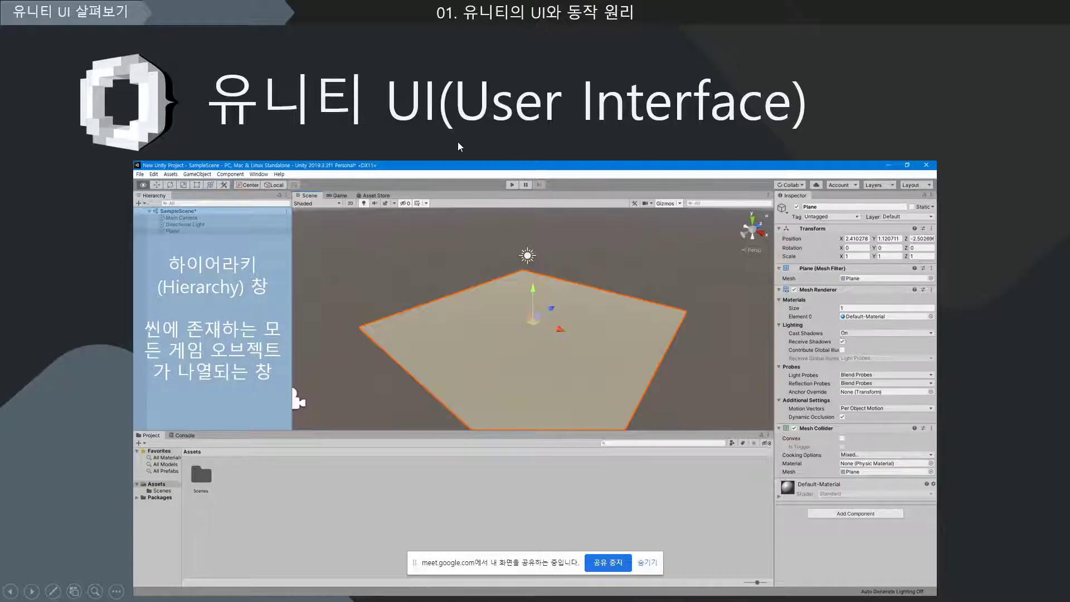
key(alt+Tab)
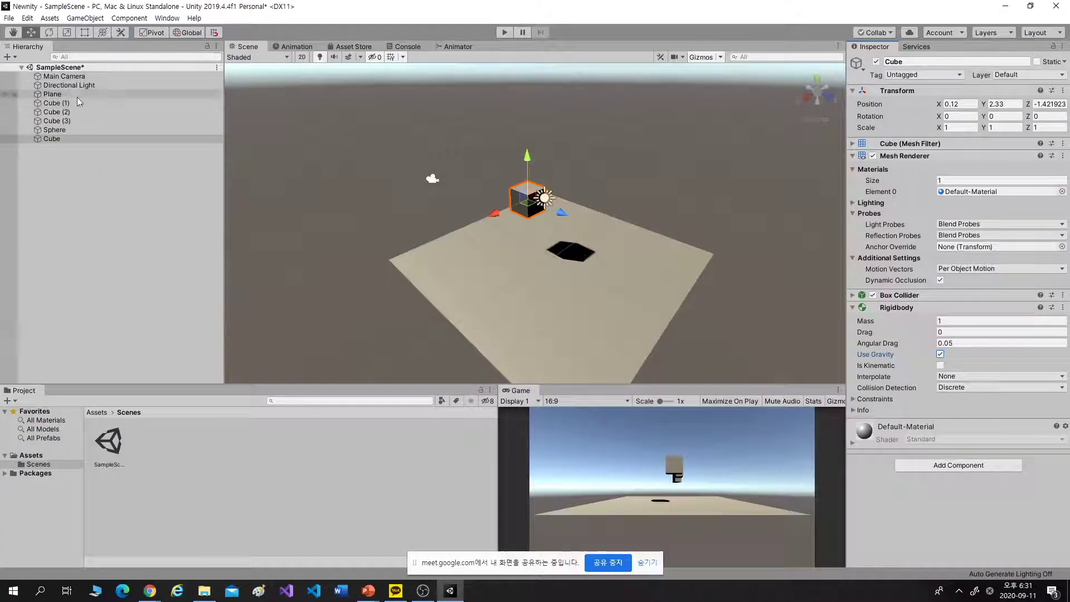
key(alt+Tab)
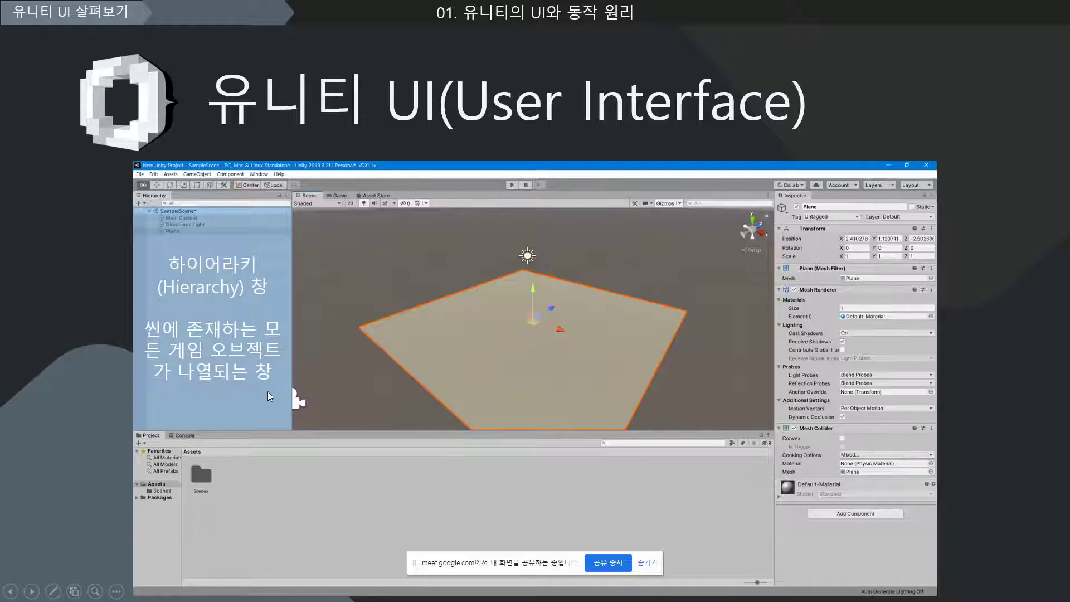
key(alt+Tab)
- Select Cube (1) and Cube in turn to show where they sit in the scene, then delete the Sphere
scroll(421, 294, down, 8)
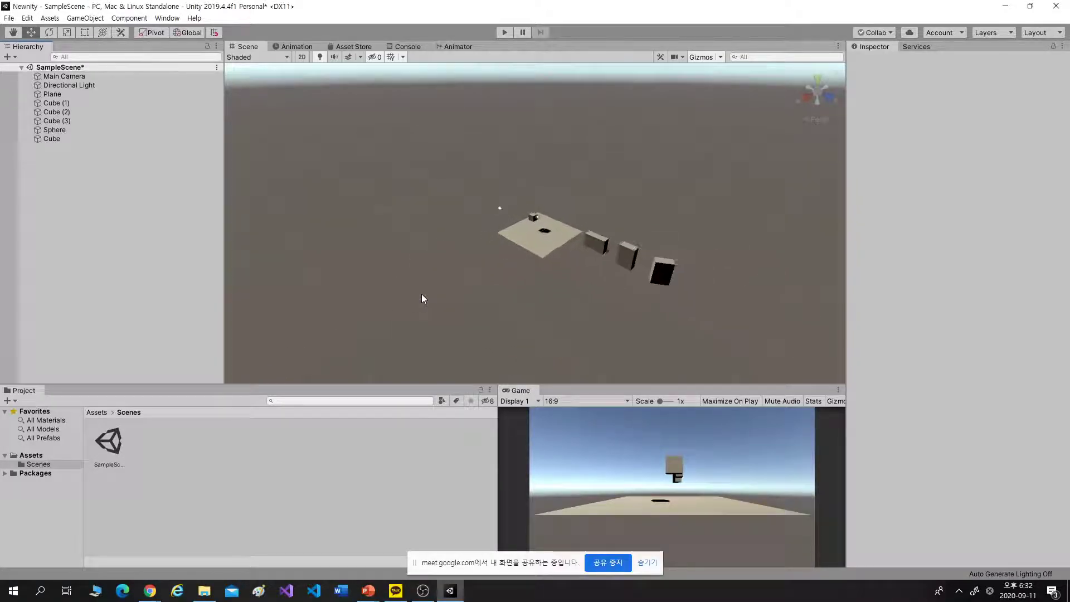
click(65, 106)
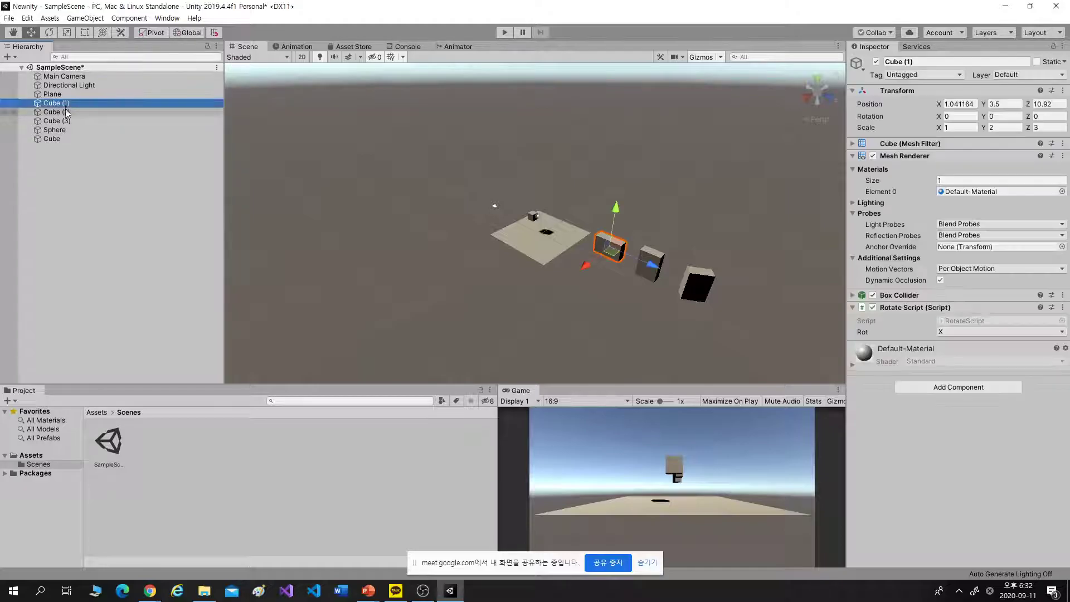
click(55, 139)
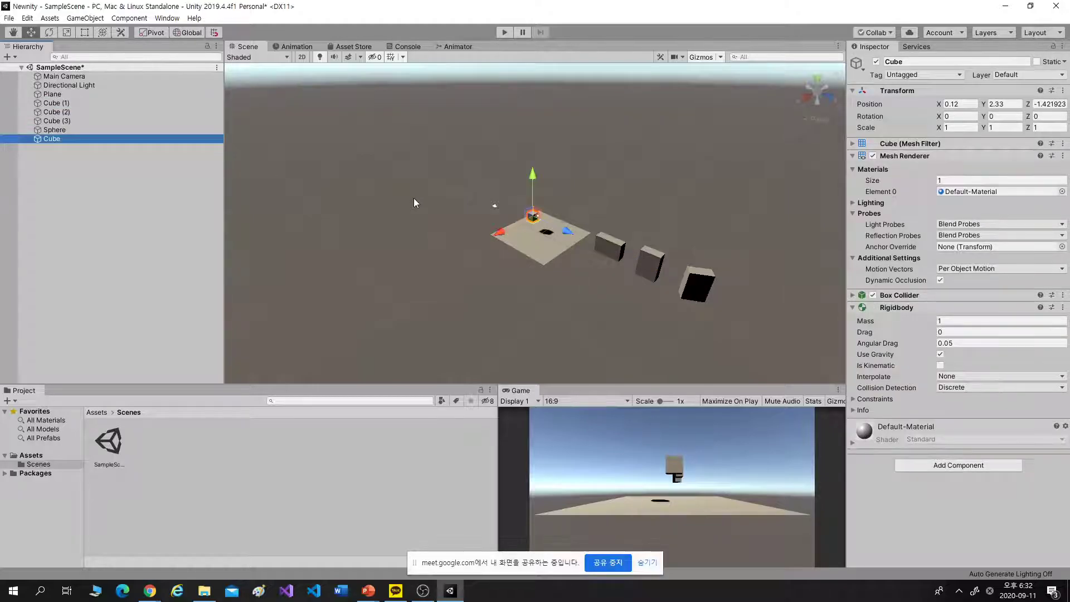
click(87, 130)
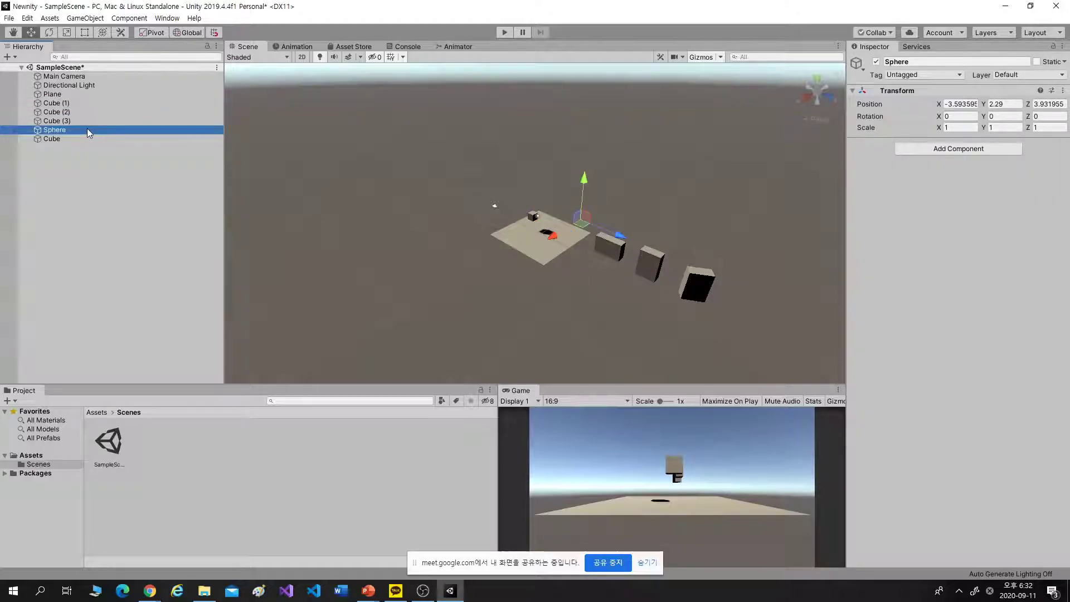
key(Delete)
scroll(615, 230, up, 3)
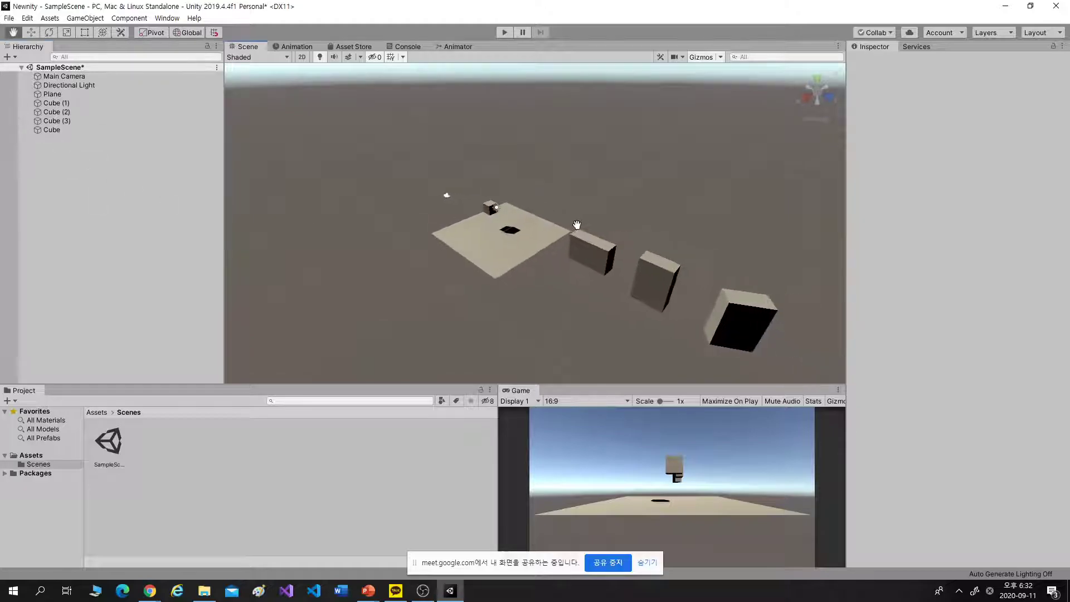
- Switch to the slide show, advance to the Hierarchy parent-child slide, and return to Unity
key(alt+Tab)
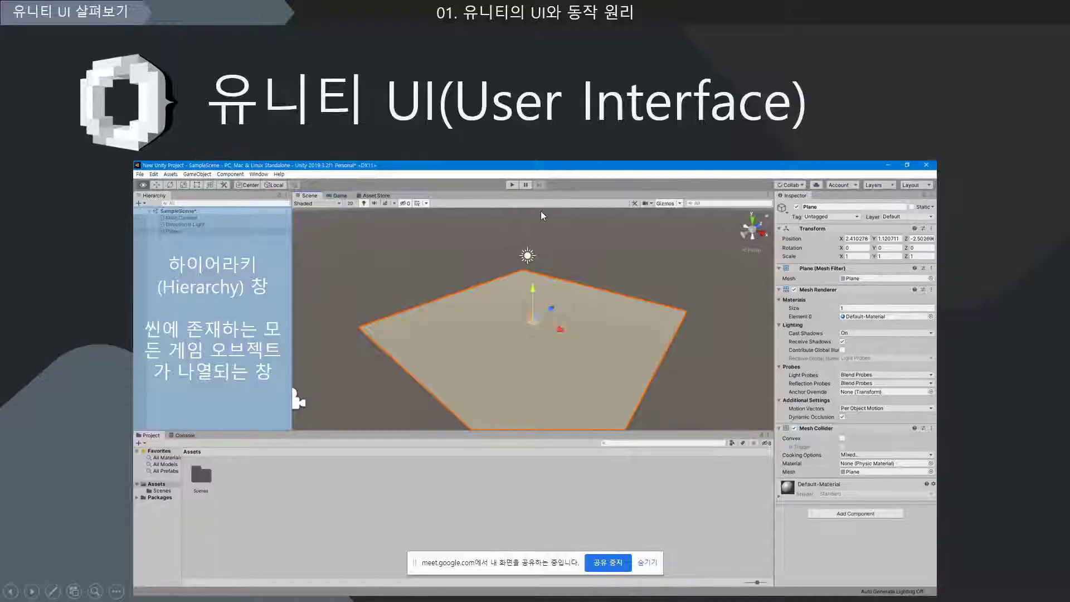
click(724, 123)
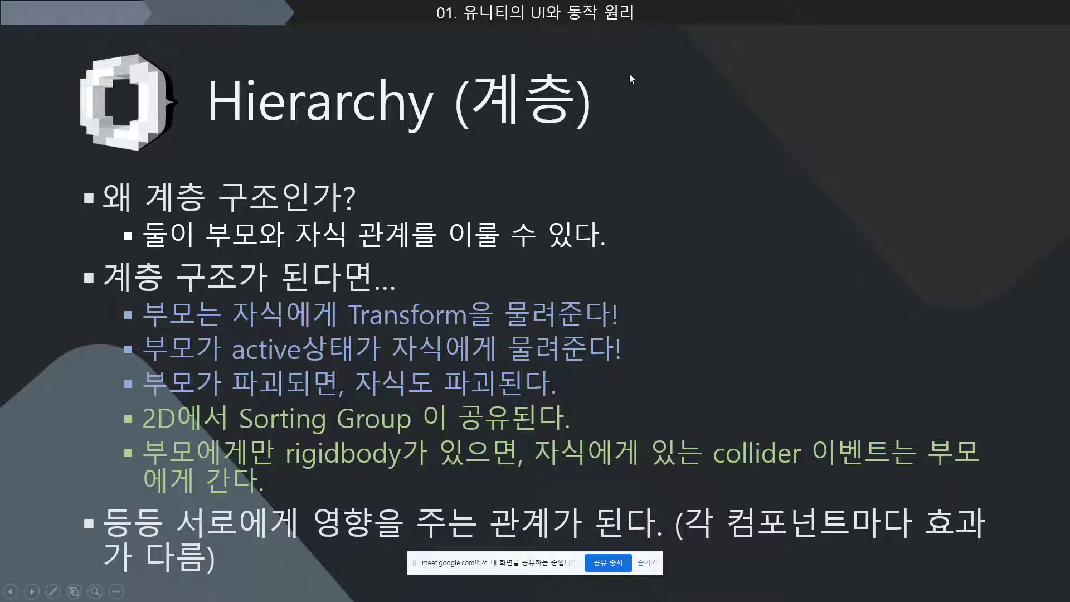
key(alt+Tab)
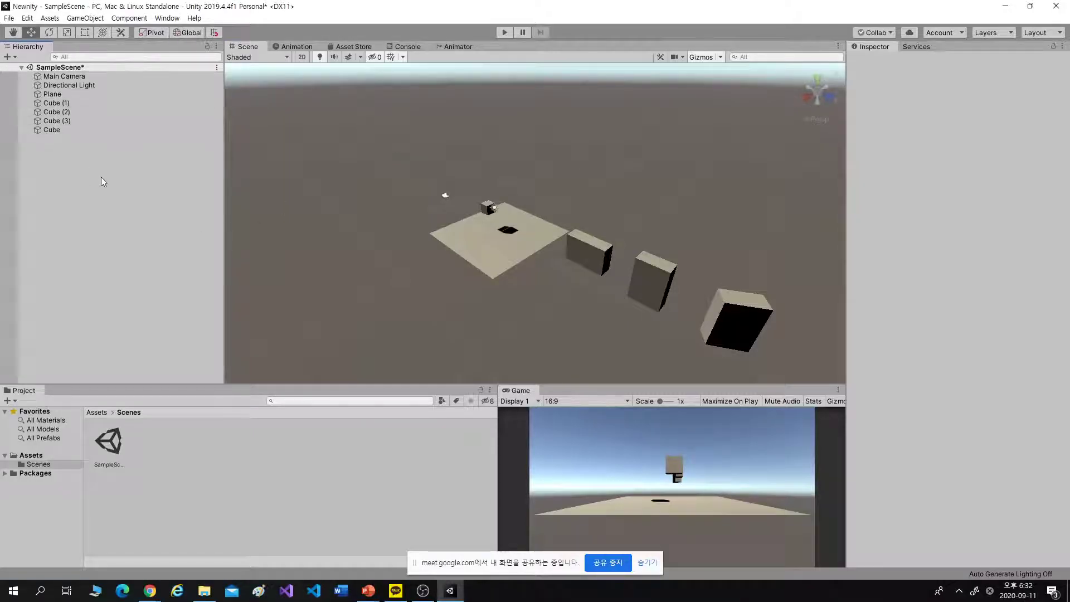
- Frame the Plane in the scene and make the Cube its child in the Hierarchy
scroll(456, 263, up, 5)
click(487, 263)
key(f)
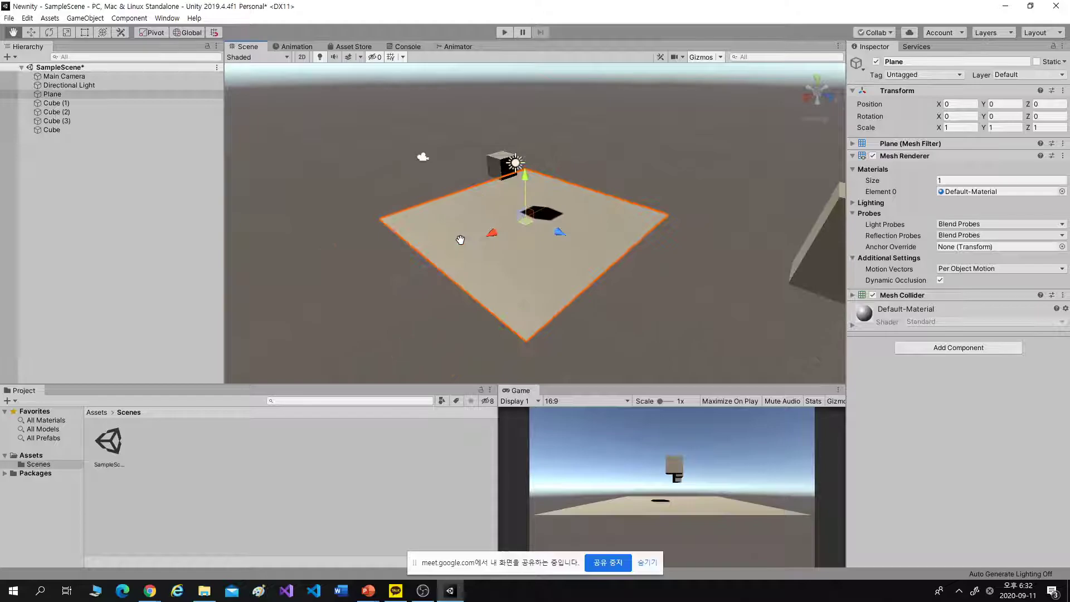
click(62, 130)
drag(62, 129, 58, 96)
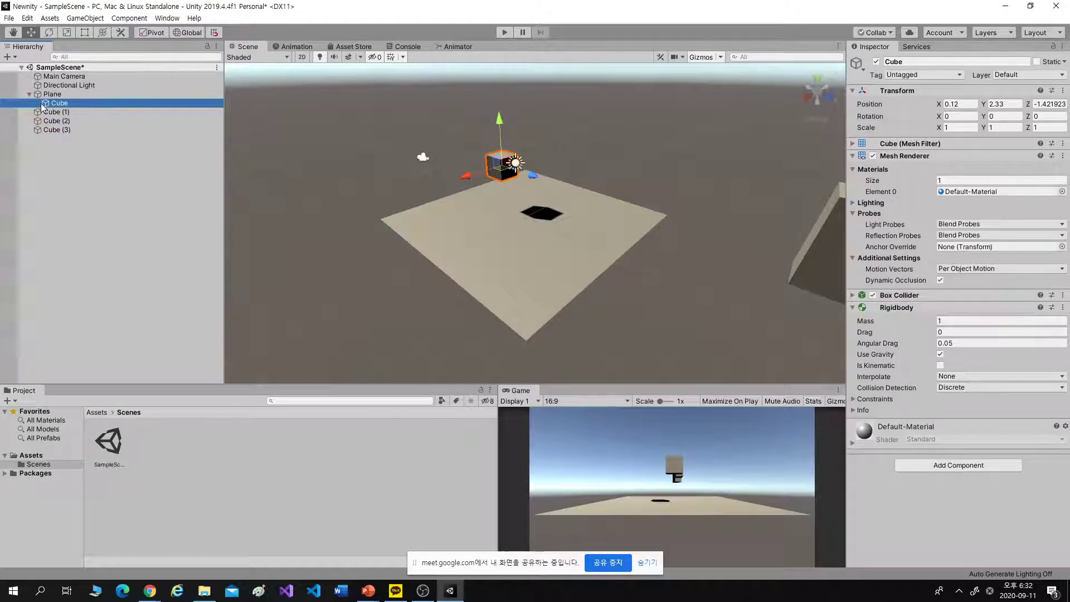
- Select the parent Plane and its child Cube alternately to compare their highlights and component settings
click(46, 95)
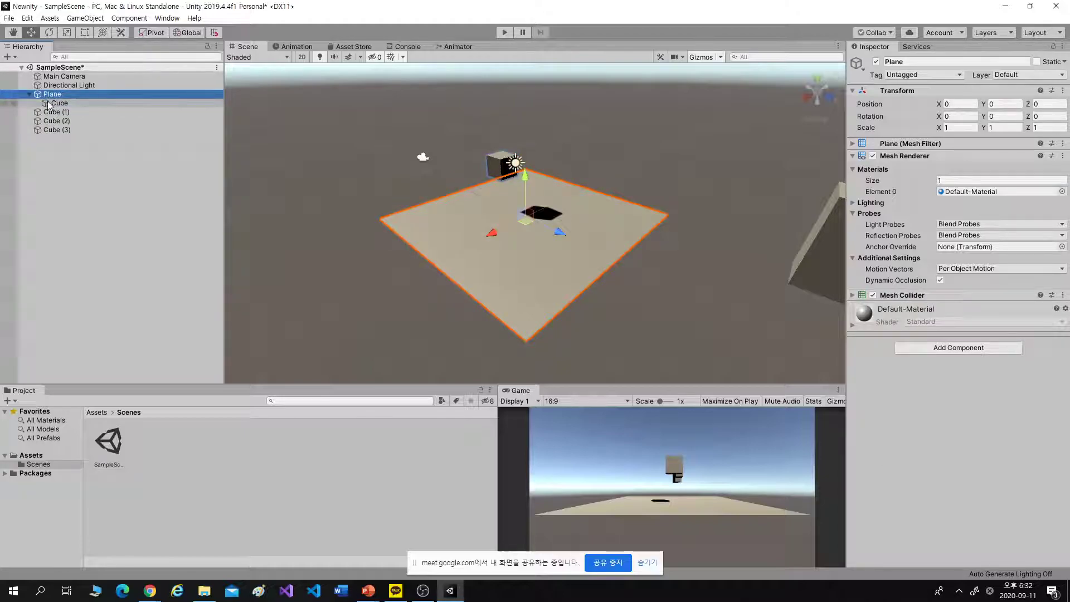
click(52, 102)
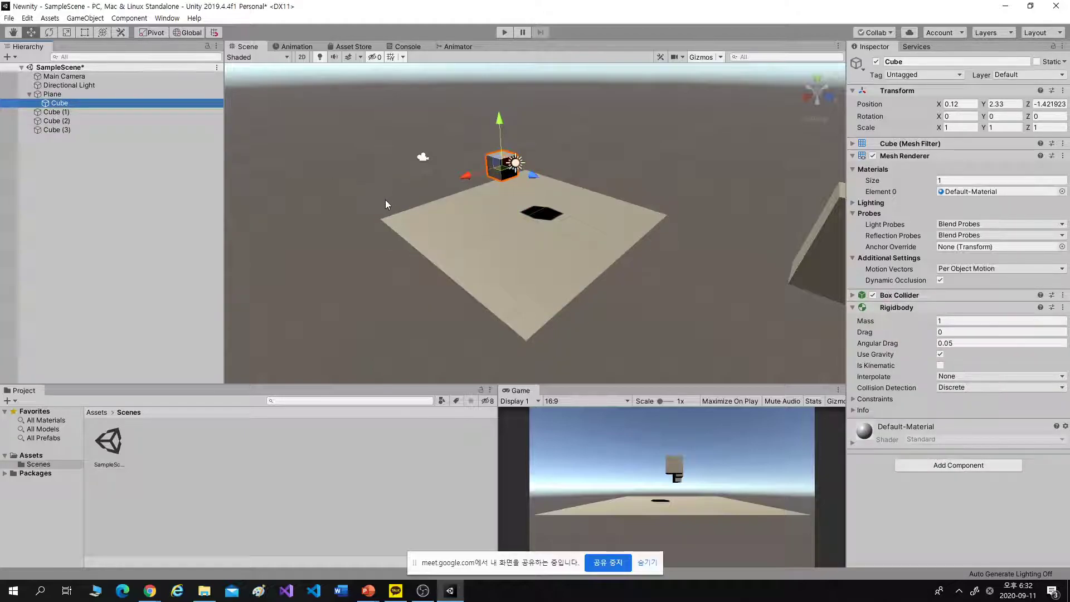
click(62, 93)
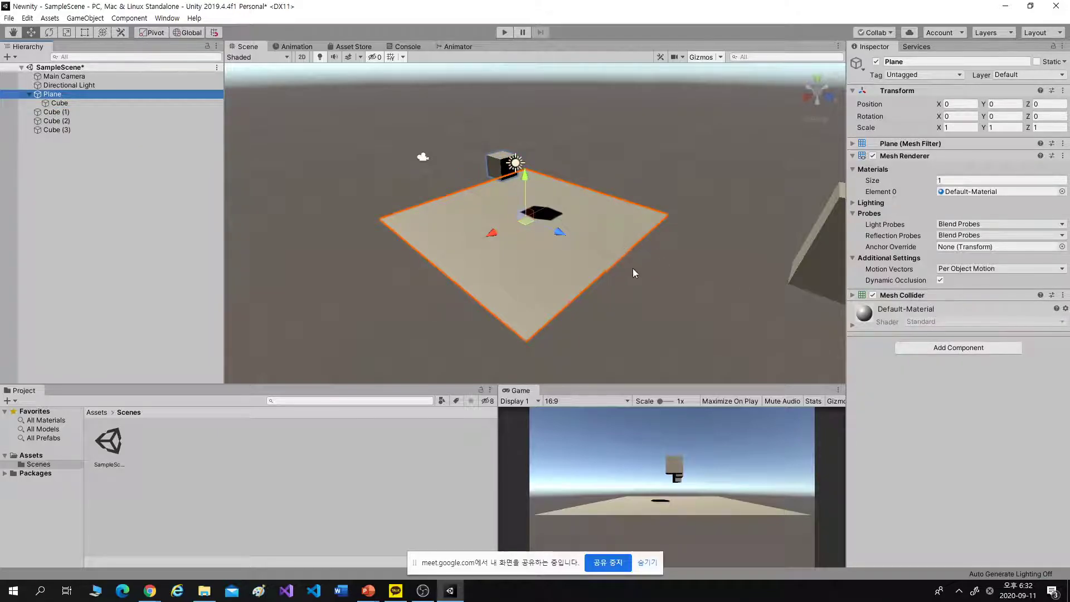
scroll(633, 270, up, 3)
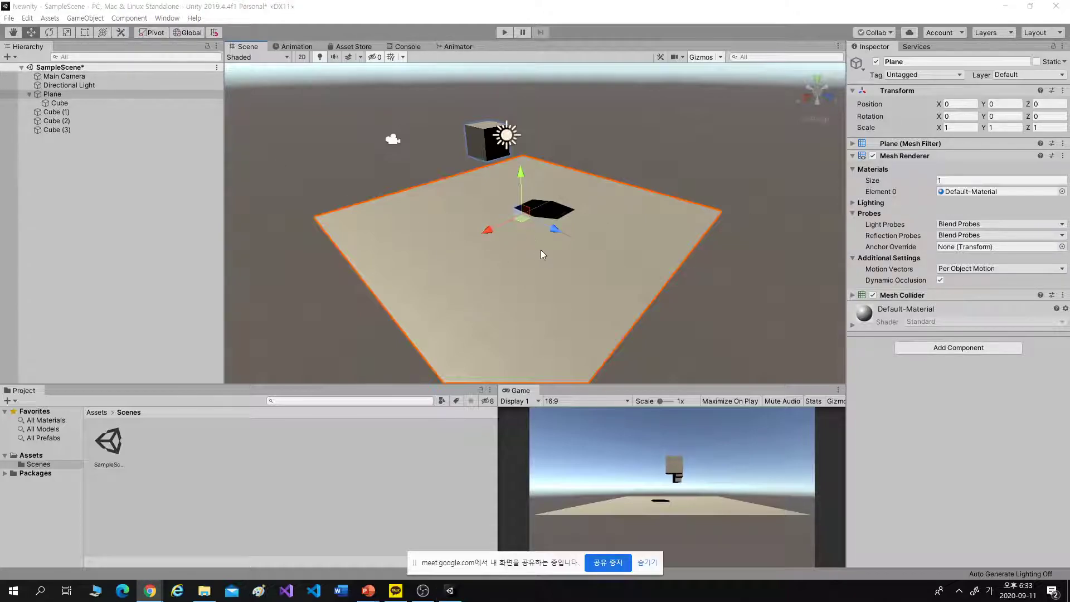
click(114, 103)
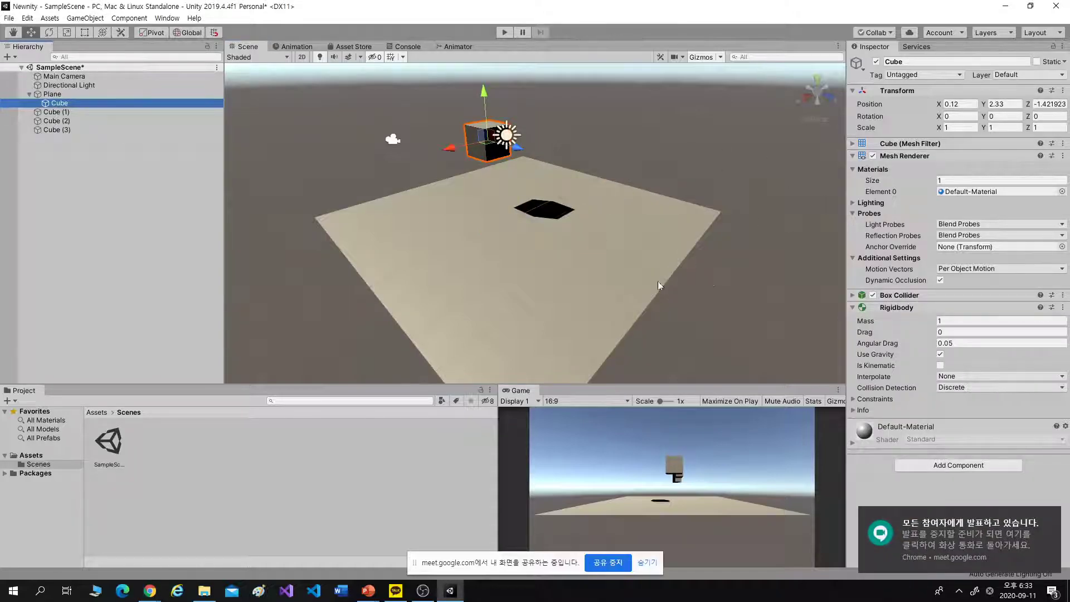
- Move the parent Plane up to about Y 3.92 in the scene, then set its Y position back to 0
click(597, 255)
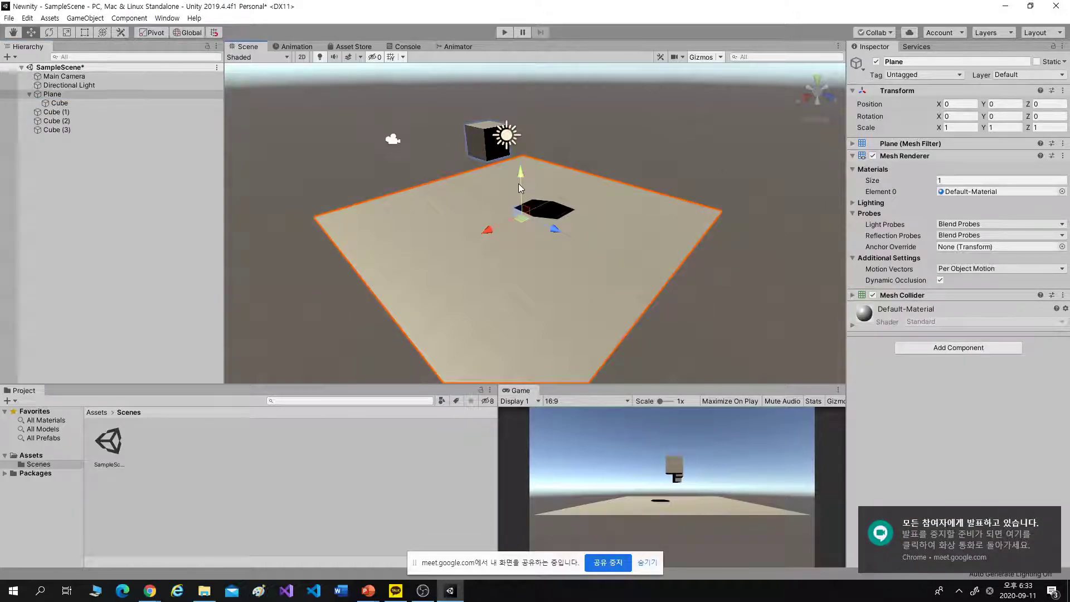
drag(519, 183, 517, 63)
scroll(526, 115, down, 5)
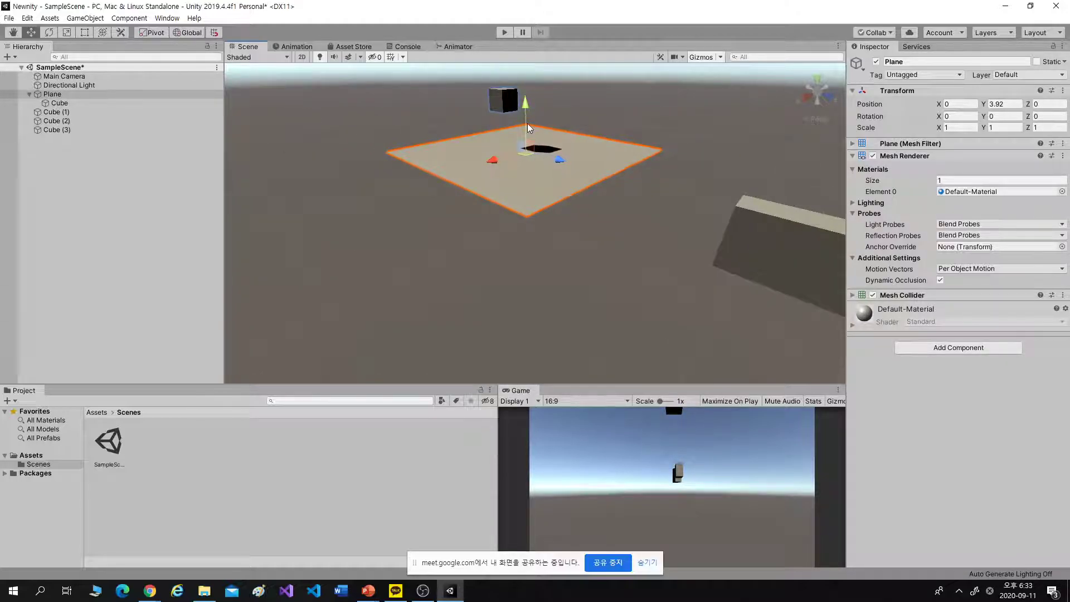
click(1015, 91)
click(1014, 90)
click(1006, 104)
text(0)
click(560, 292)
- Set the child Cube's position to X 0, Y 2, Z 0
click(506, 174)
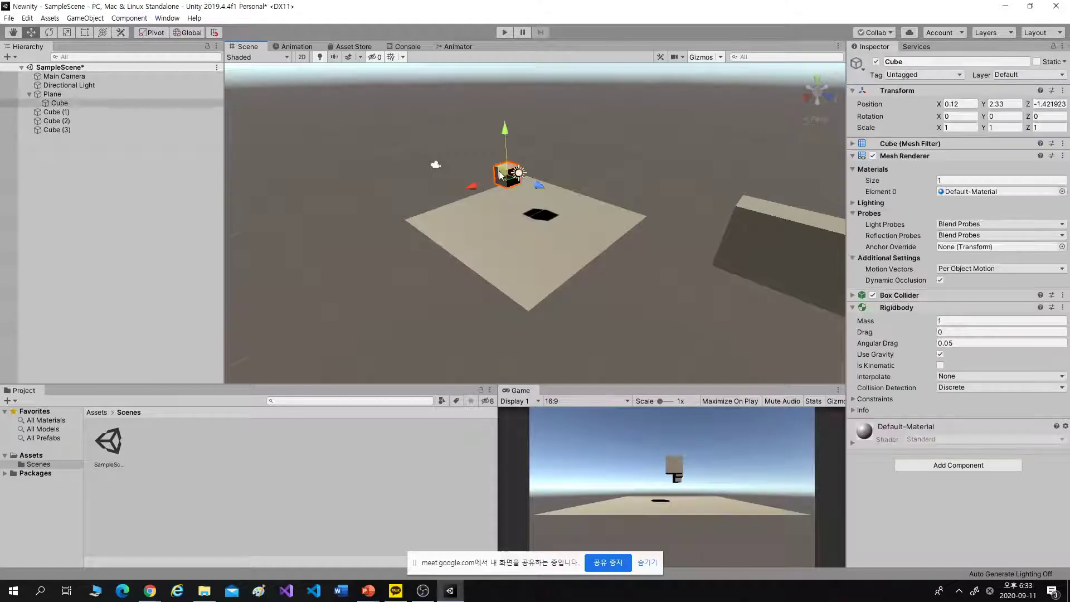
click(964, 105)
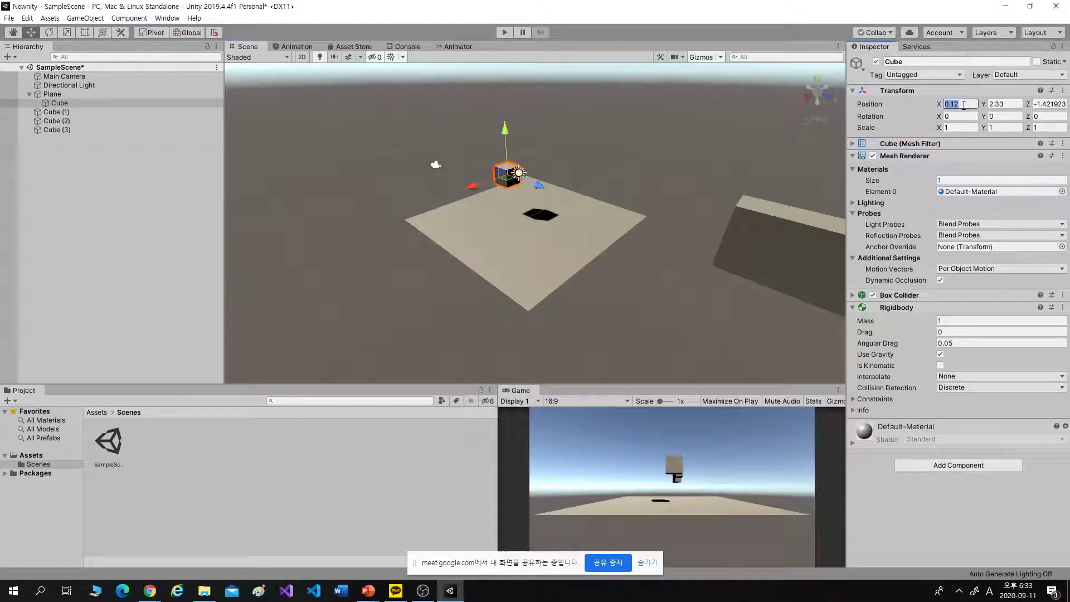
text(0)
key(Tab)
text(2)
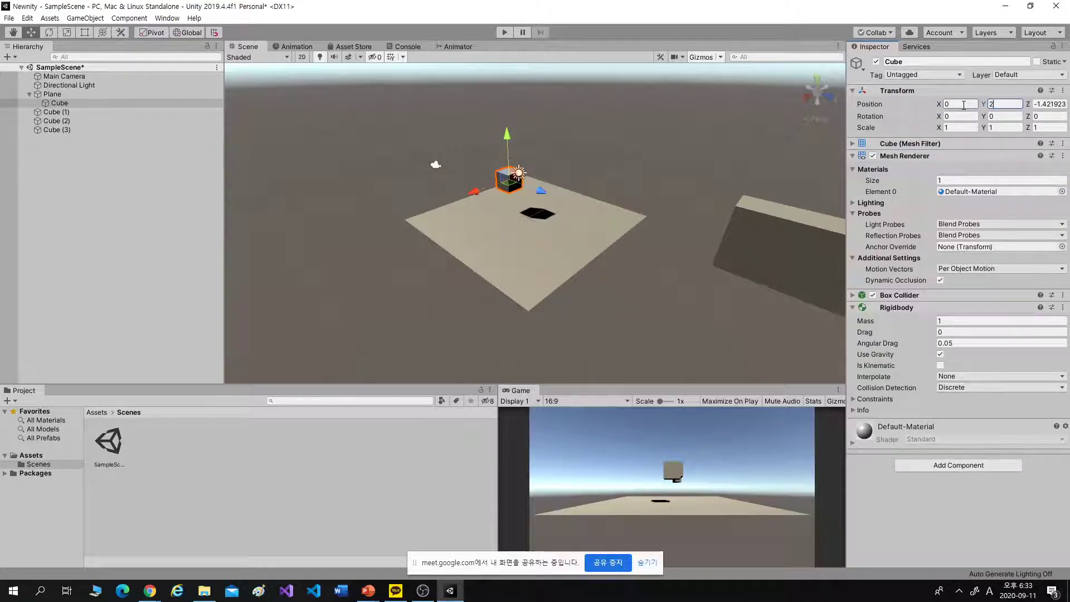
key(Tab)
text(0)
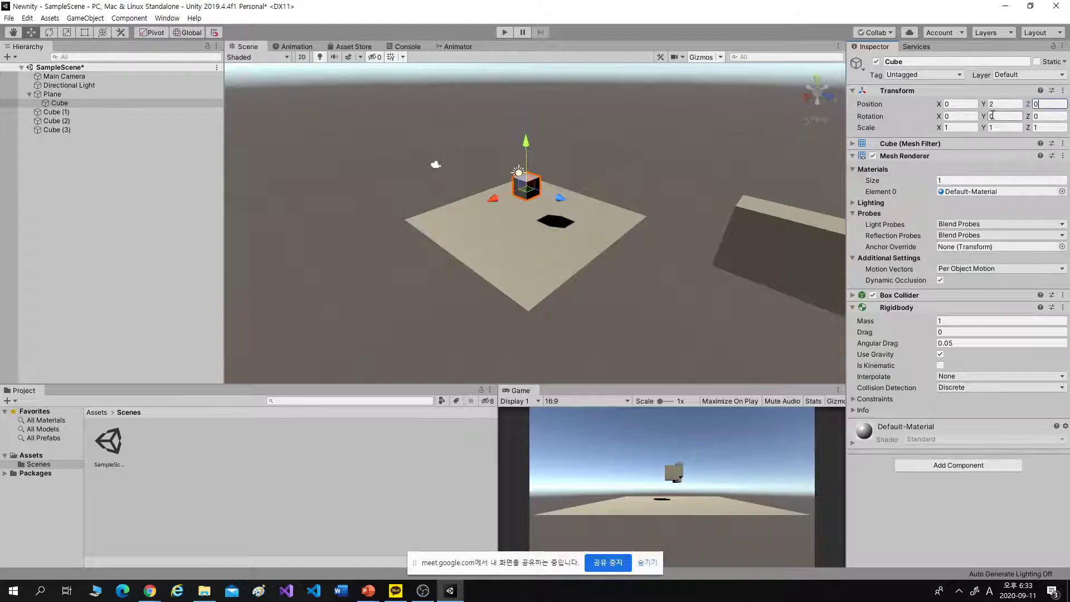
- Raise the parent Plane along its vertical axis to about Y 4.22
click(625, 253)
click(564, 249)
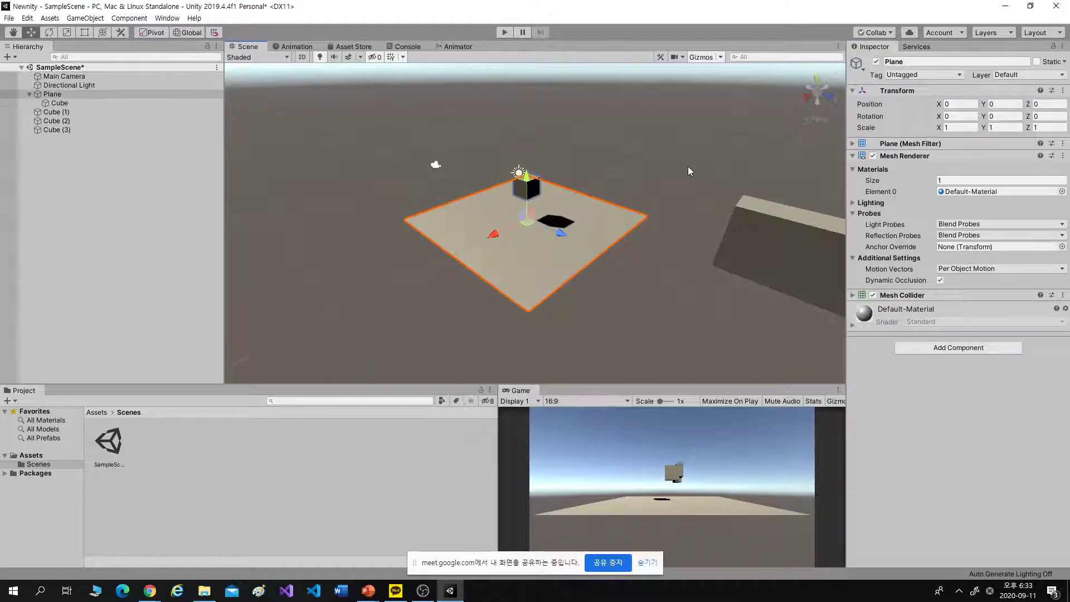
drag(526, 178, 528, 118)
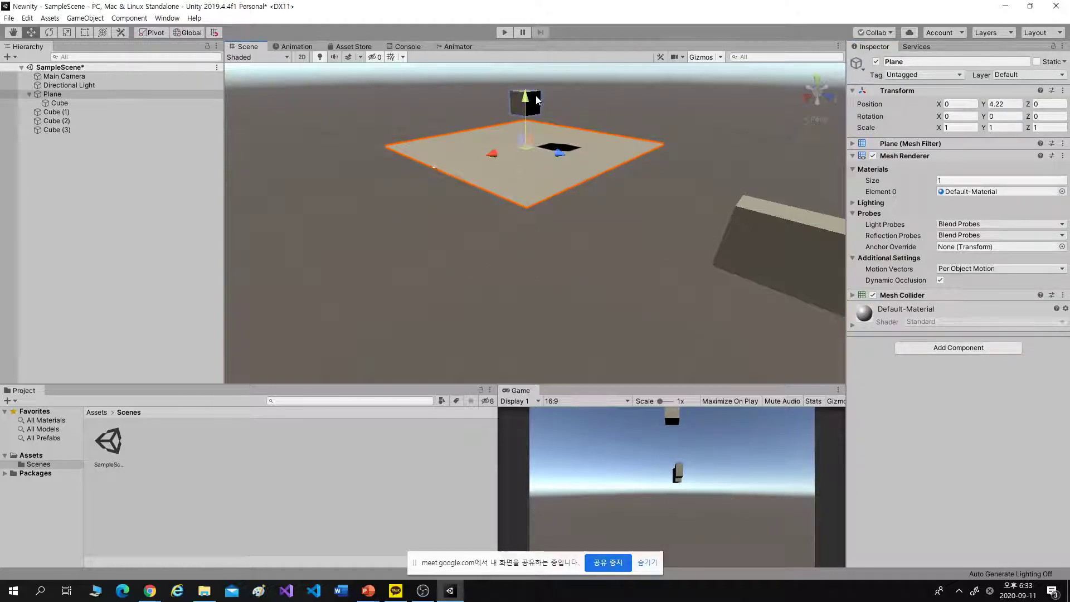
- Select the child Cube and the raised Plane alternately to compare their Transform position values
click(534, 103)
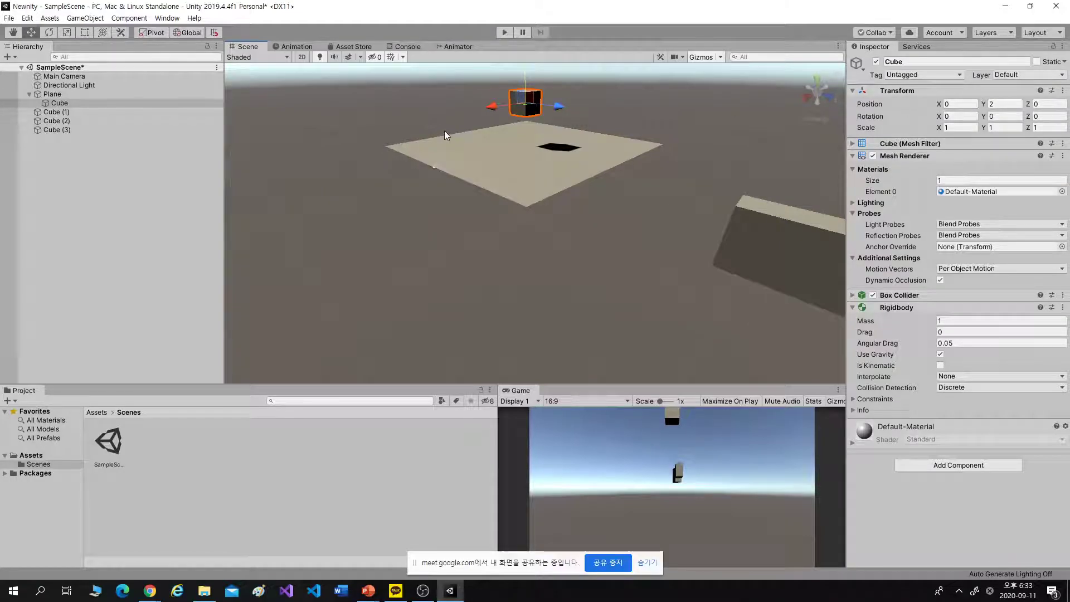
click(560, 165)
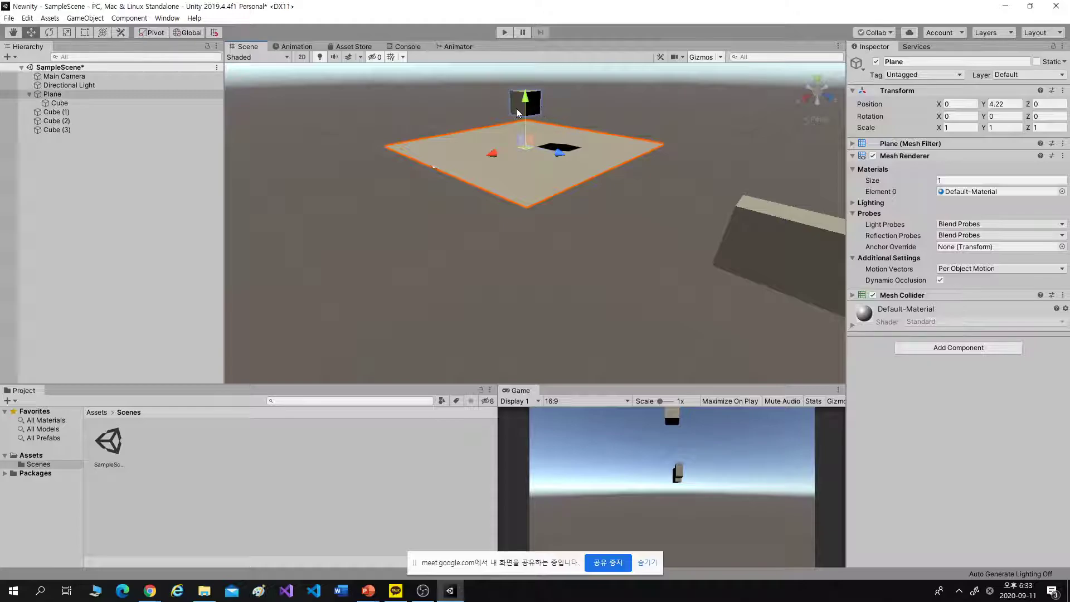
click(537, 109)
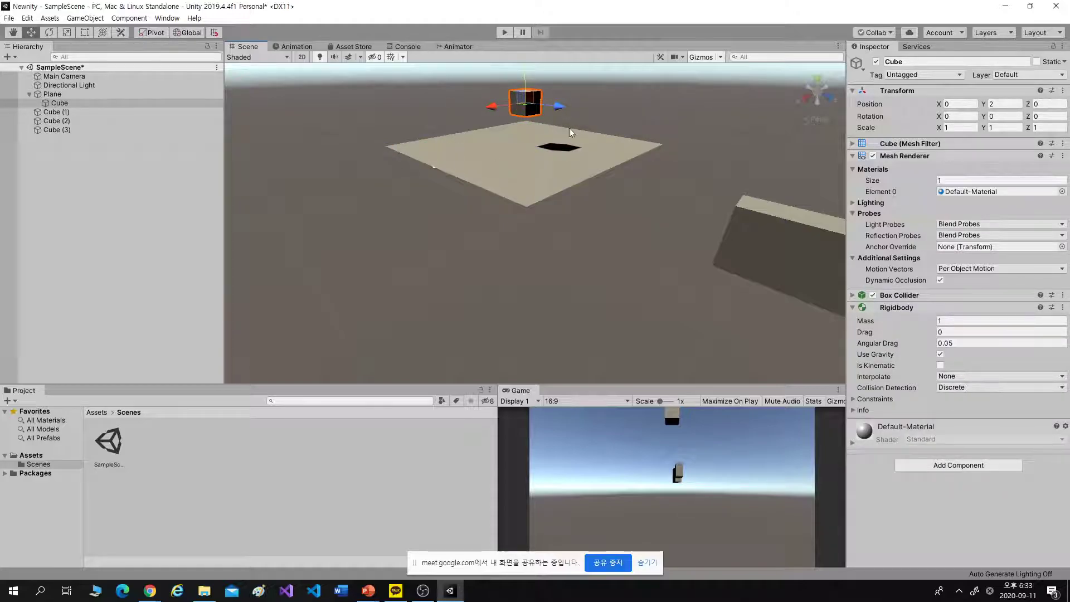
click(506, 158)
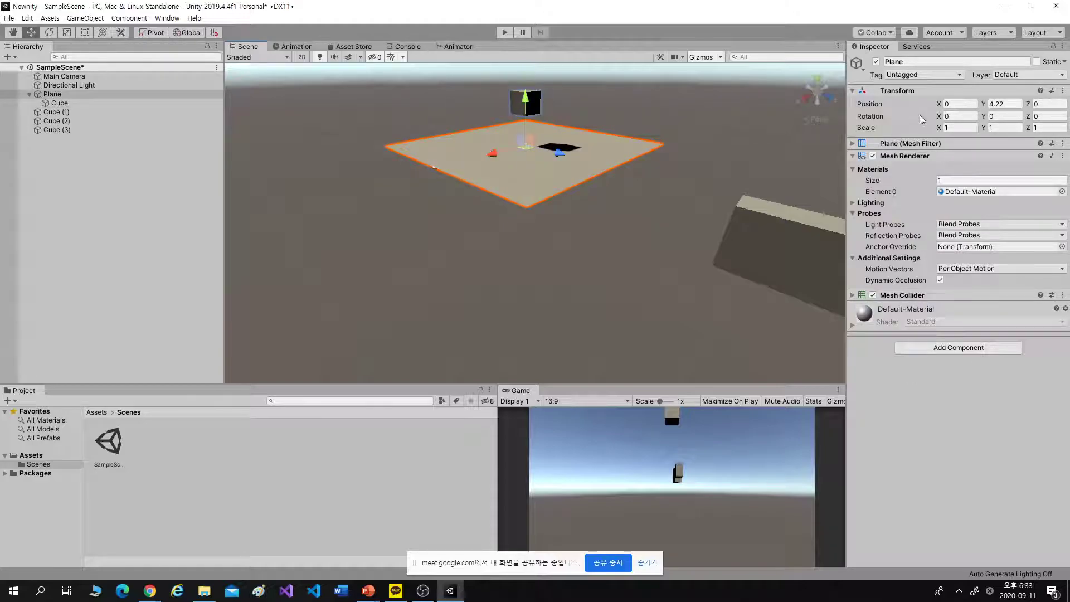
click(515, 104)
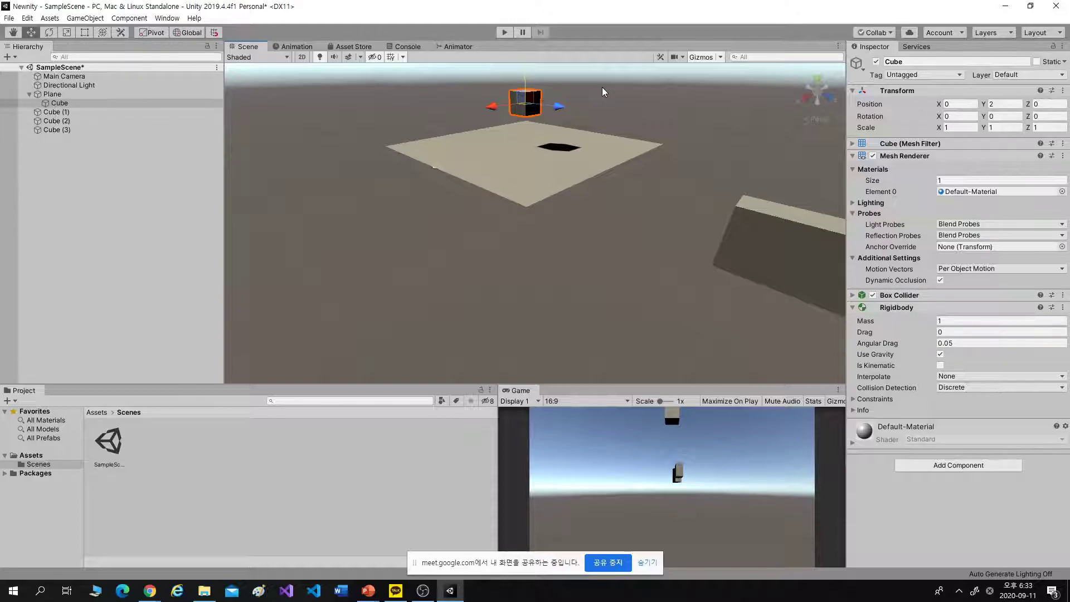
click(524, 149)
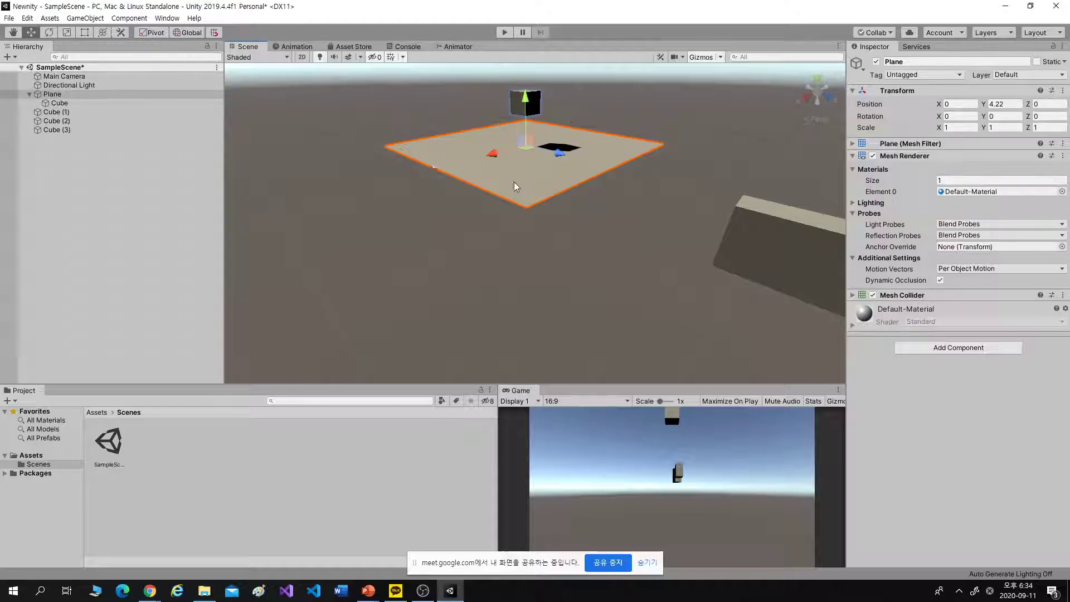
middle_drag(627, 189, 654, 283)
click(559, 207)
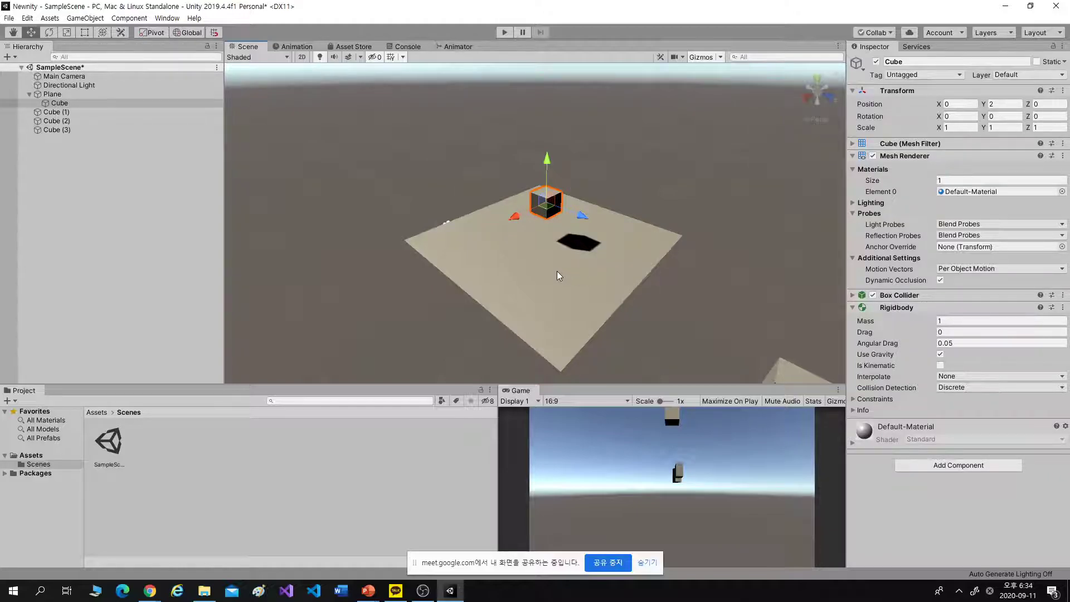
- Deactivate the parent Plane to show the effect on its child Cube, then reactivate it
click(89, 94)
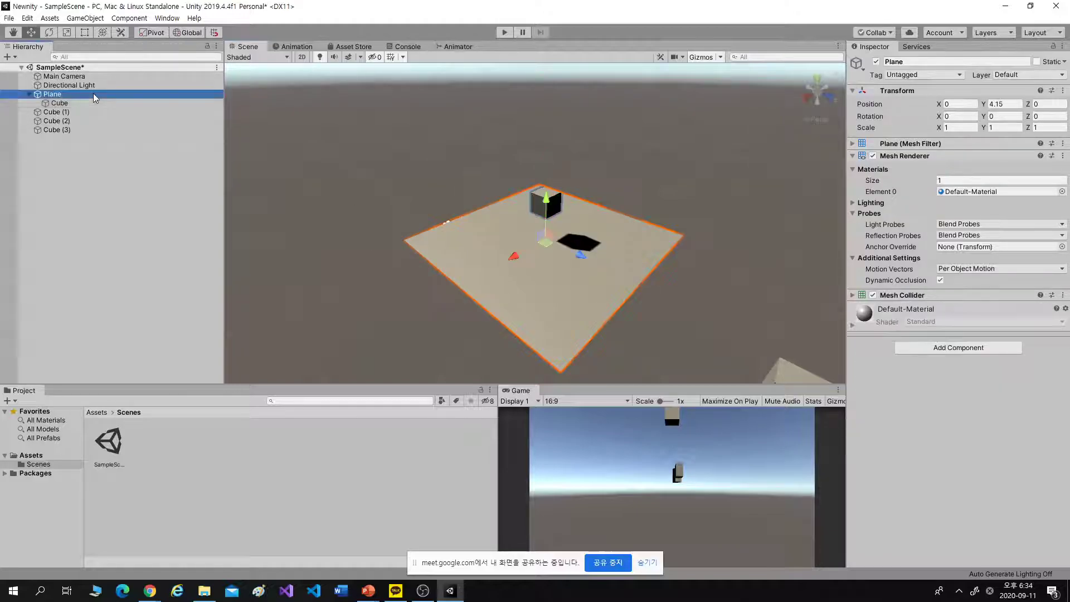
click(876, 62)
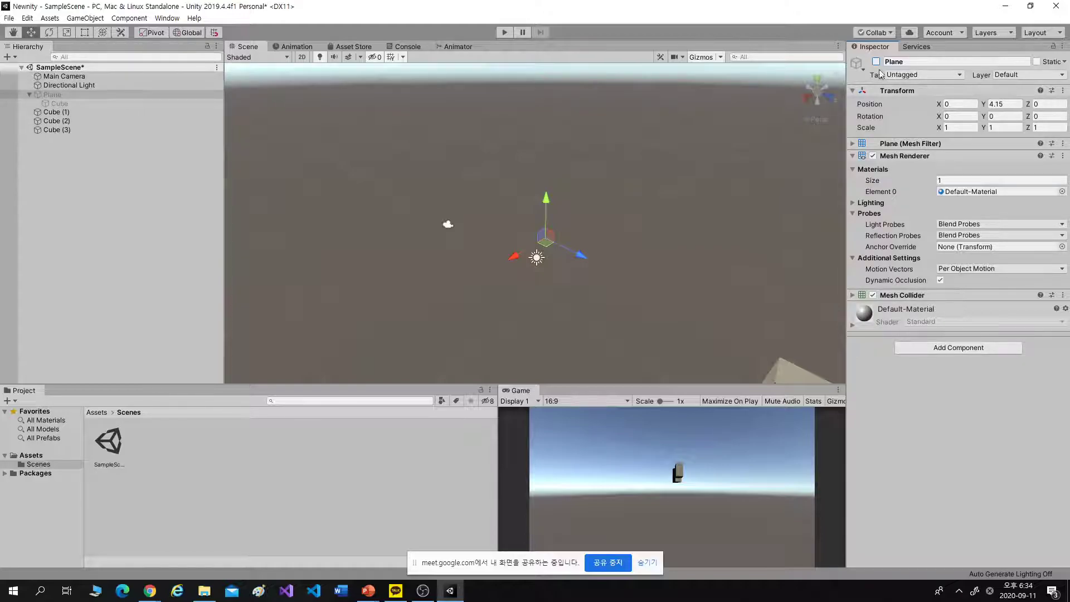
click(878, 63)
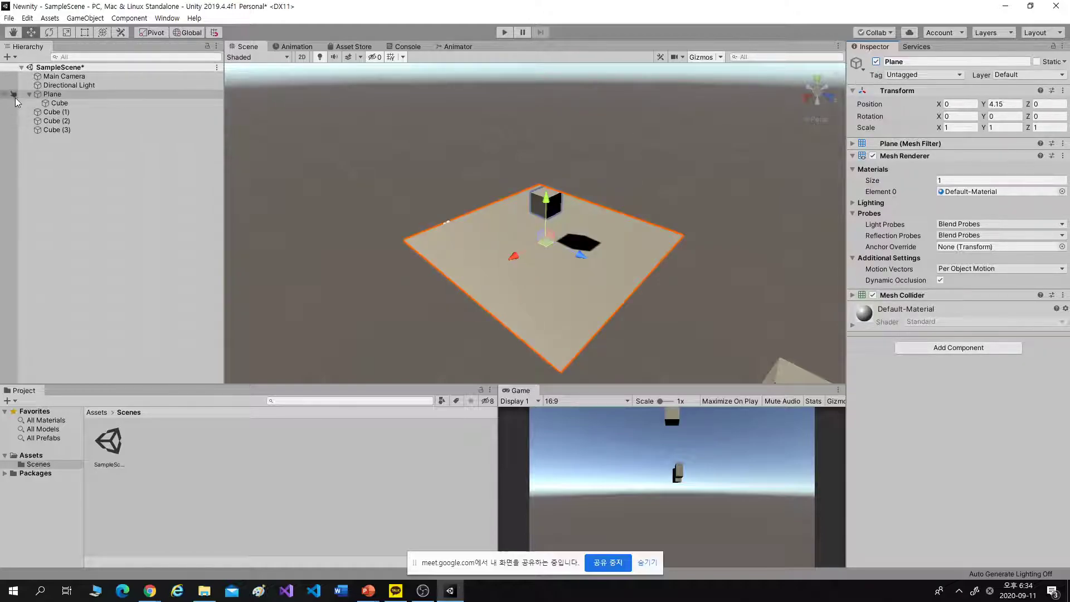
- Deactivate and reactivate only the child Cube twice to contrast it with the parent
click(71, 101)
click(877, 62)
click(878, 62)
click(878, 63)
click(878, 63)
- Select the Plane again and turn its active state off and back on
click(55, 95)
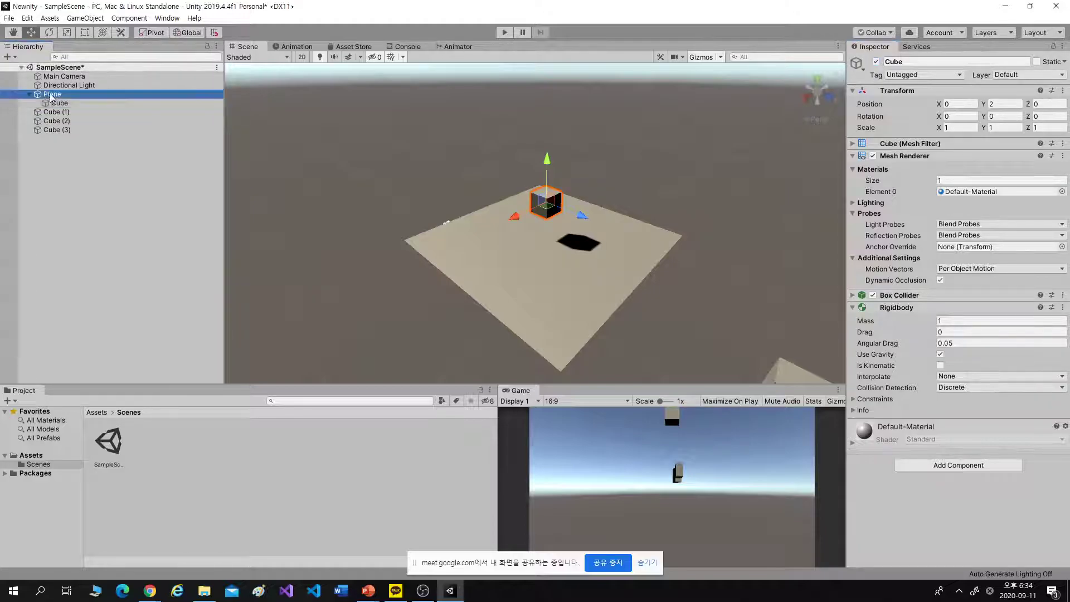
click(878, 63)
click(878, 62)
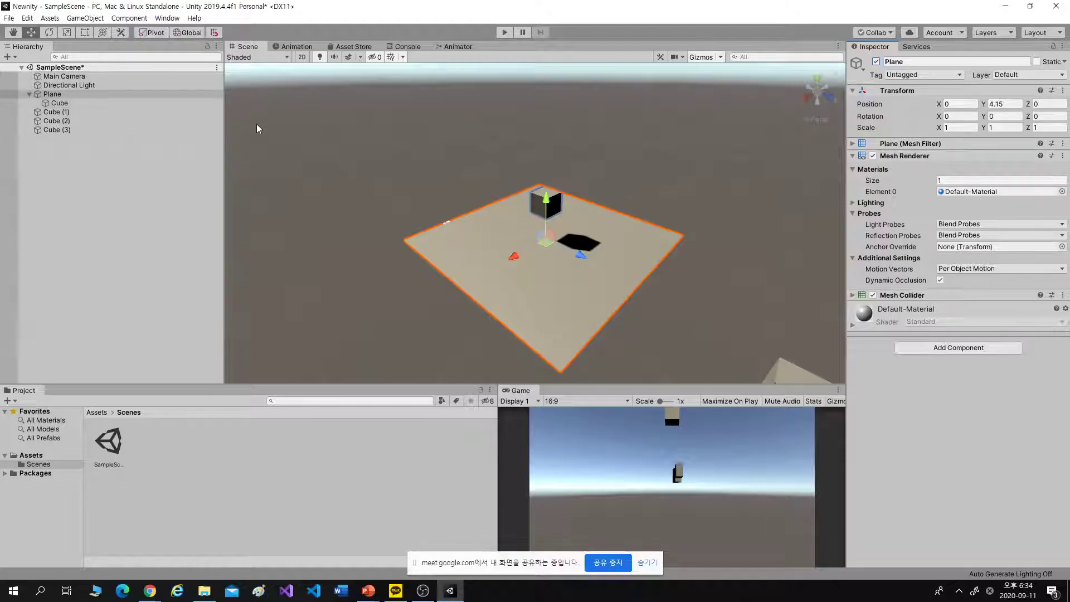
- Delete the parent Plane together with its child Cube, then undo the deletion
click(56, 95)
key(Delete)
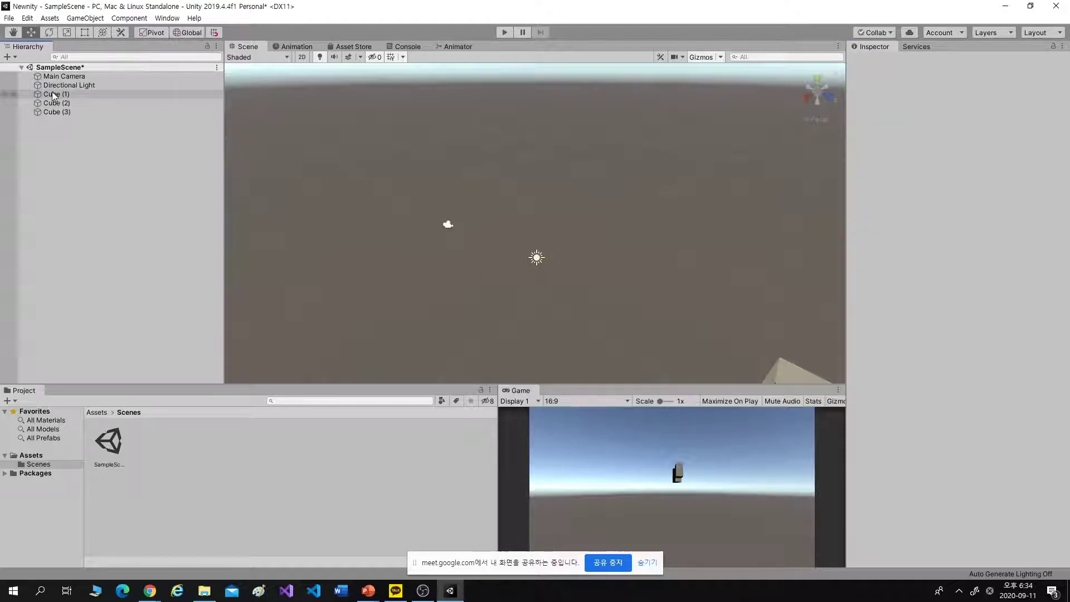
key(ctrl+z)
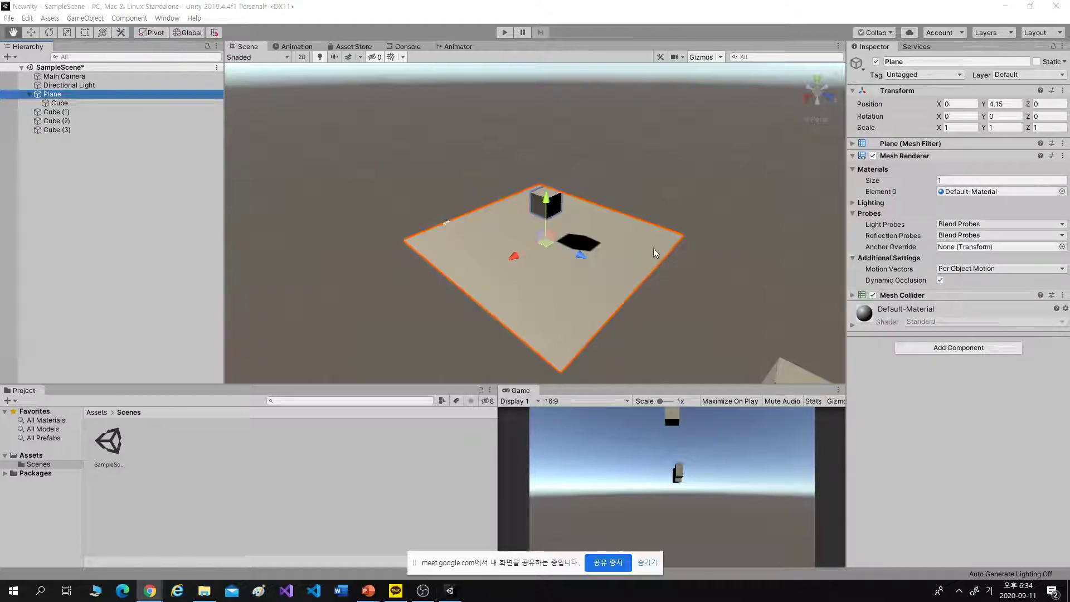
- Switch to the slide show, present the Hierarchy example slide's video with pauses, and advance to the end of the show
key(alt+Tab)
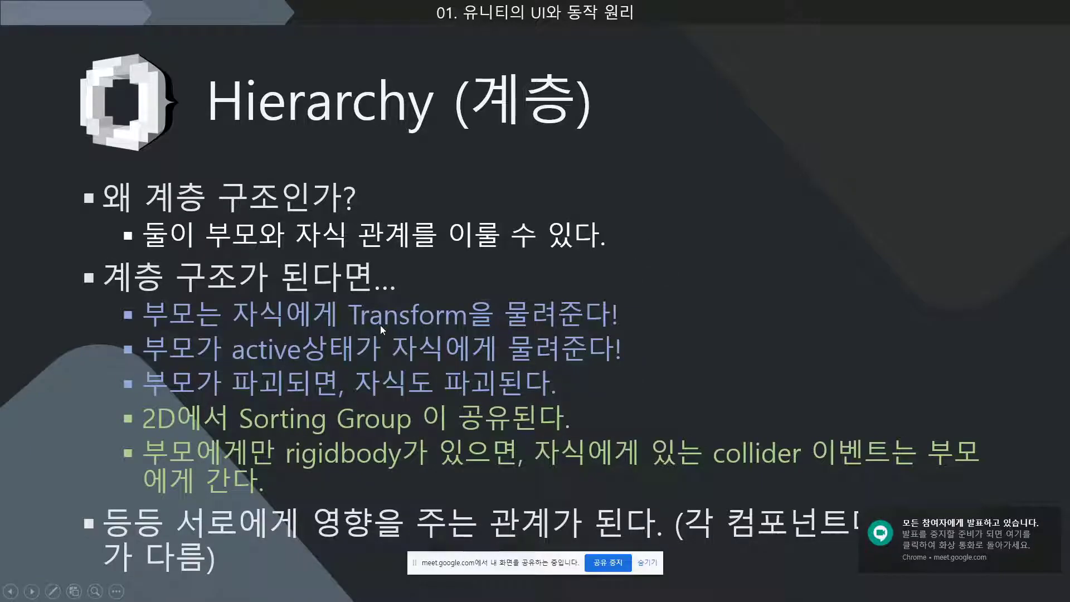
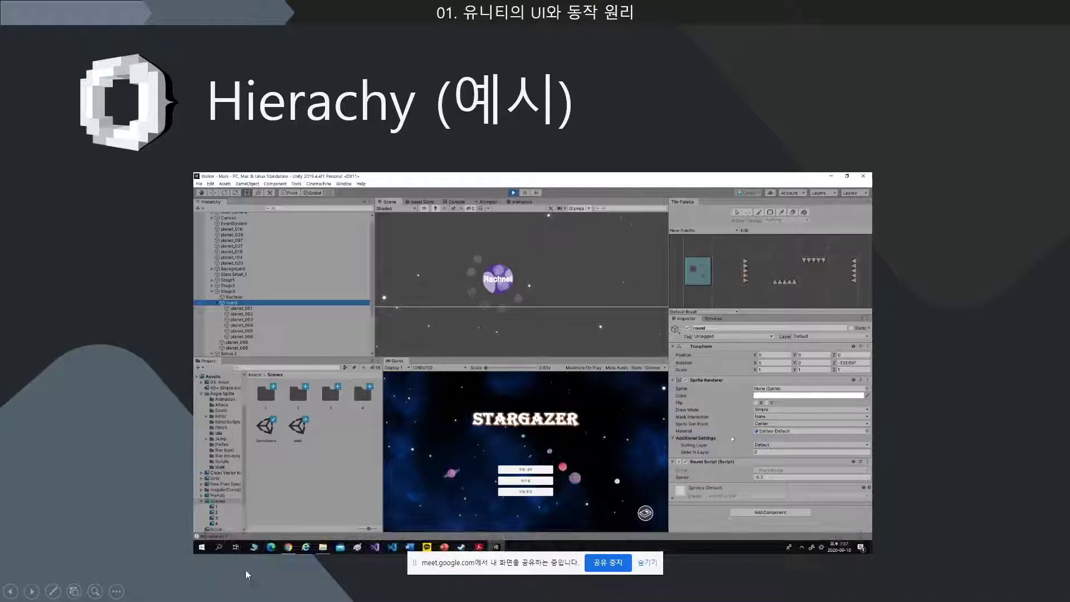
click(210, 540)
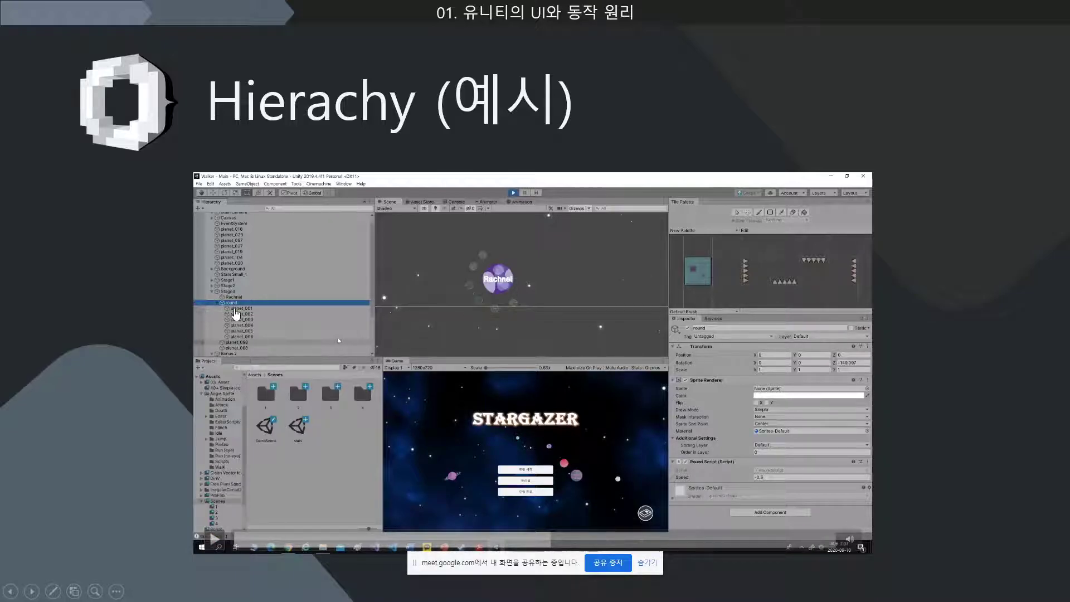
click(214, 545)
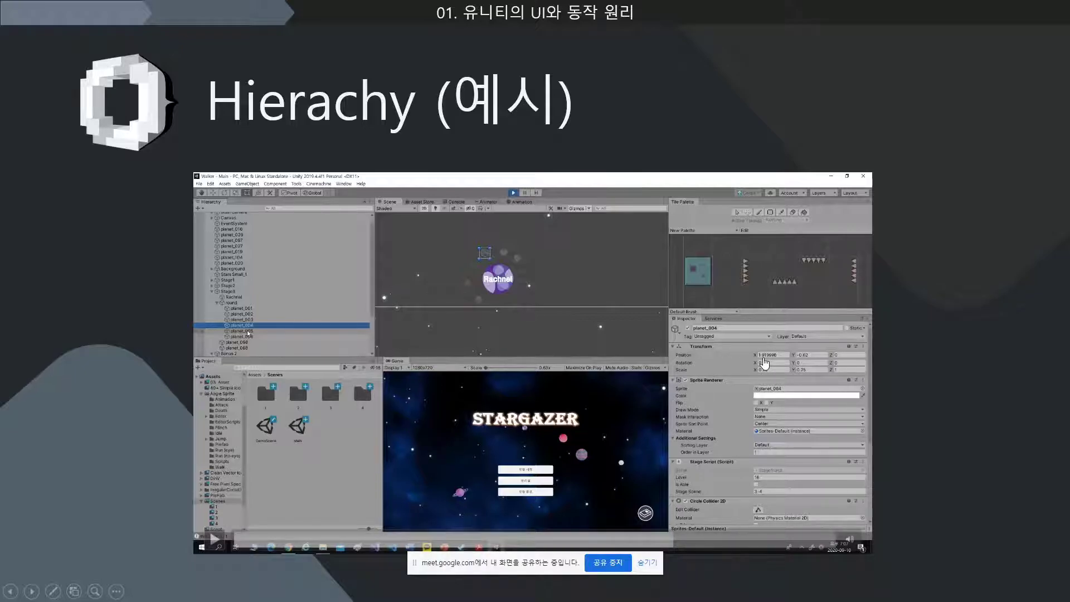
click(214, 540)
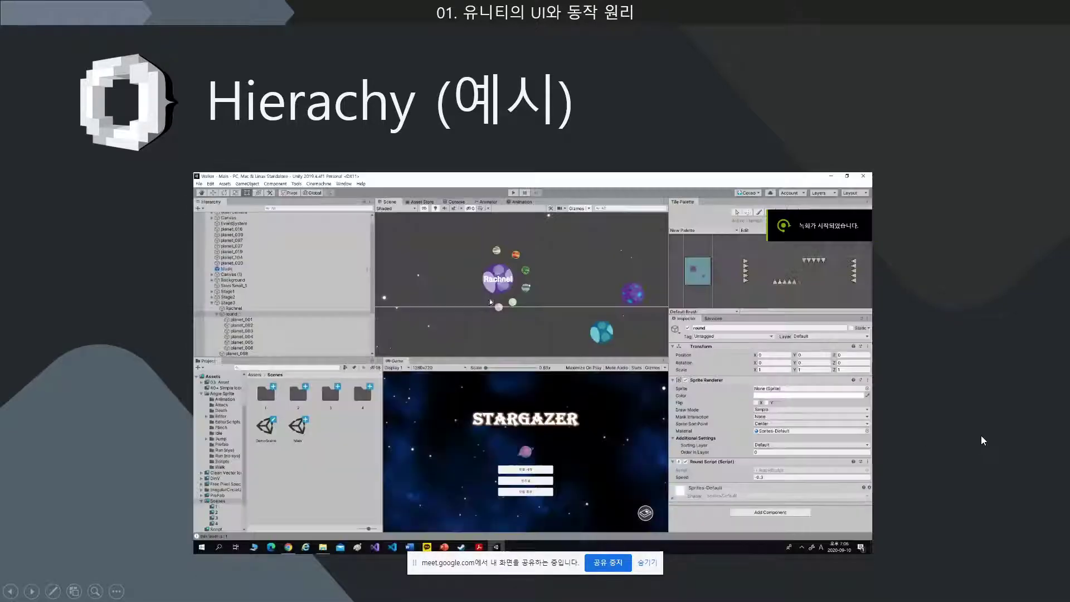
click(981, 436)
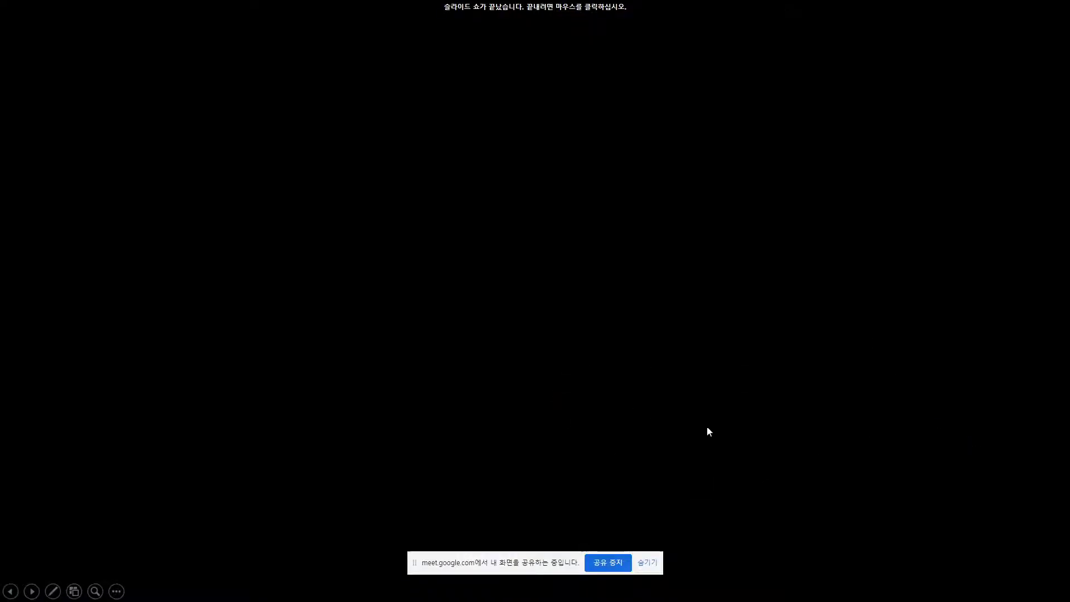
- Return to Unity, clear the object selection, and open the top-level Assets folder in the Project
key(alt+Tab)
click(610, 252)
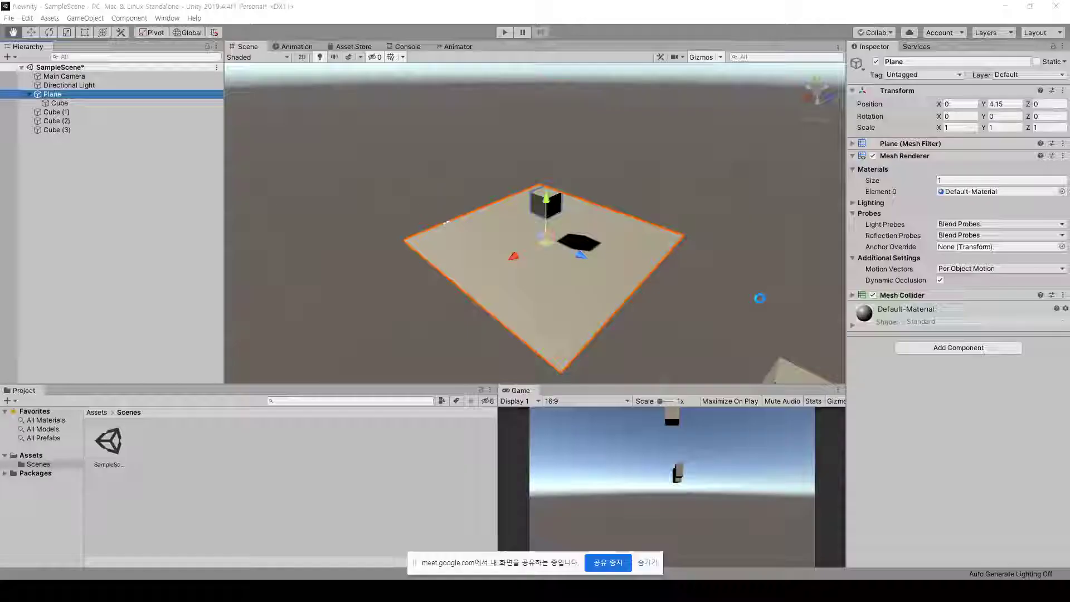
click(375, 447)
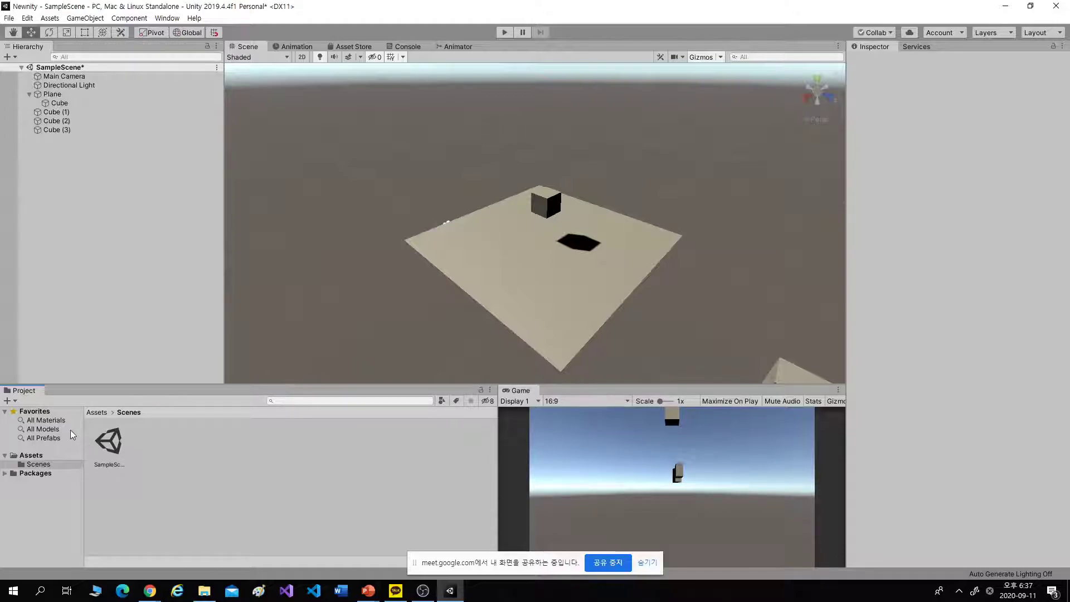
click(97, 412)
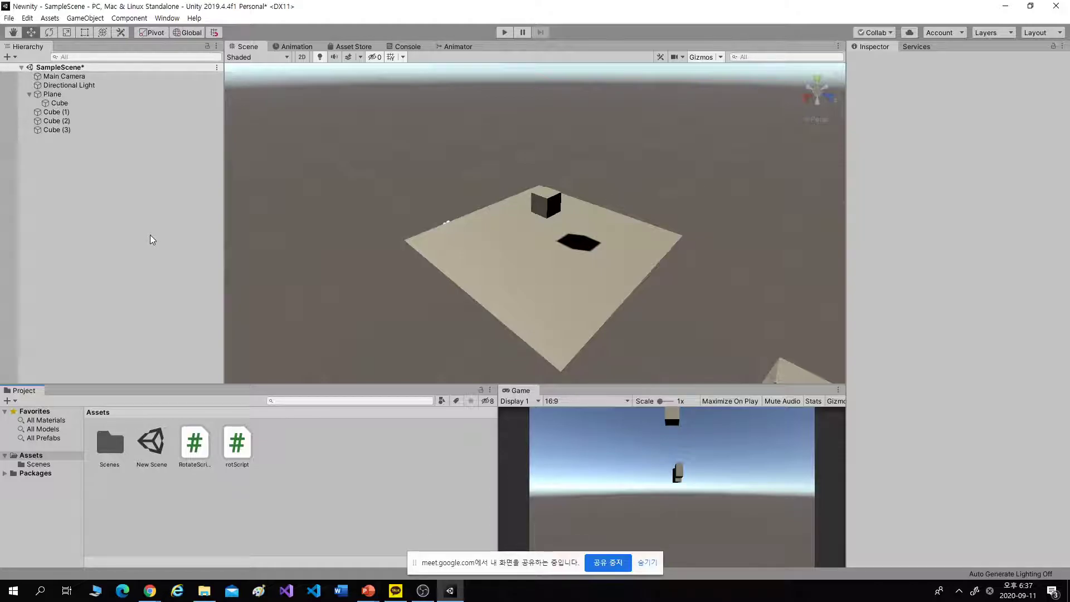
- Examine the arrangement of the raised Plane and the three separate cubes in the scene
click(607, 246)
middle_drag(713, 296, 521, 184)
click(566, 232)
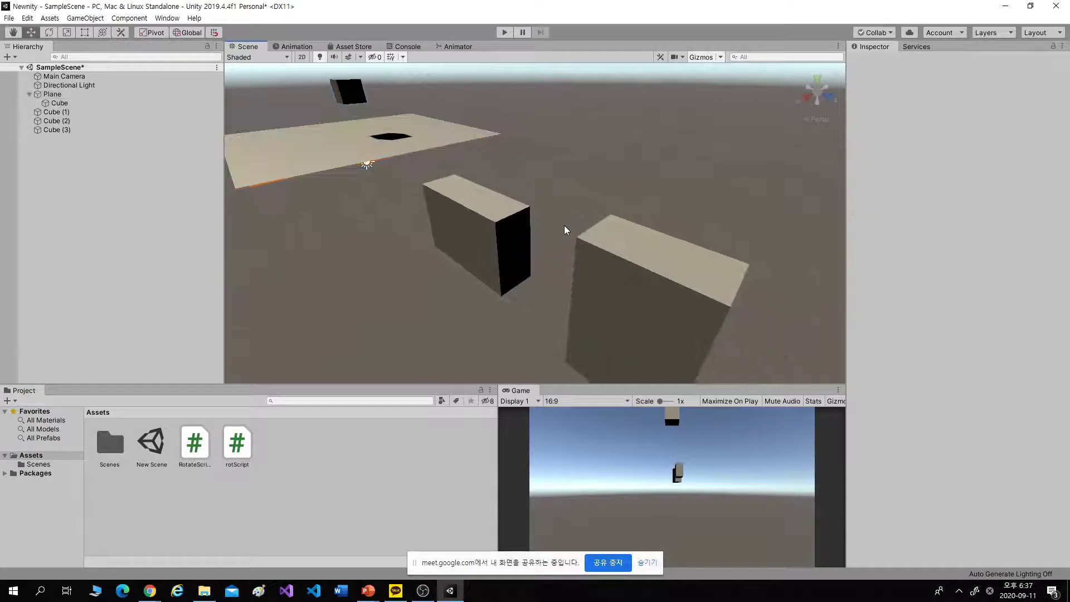
scroll(576, 238, down, 4)
scroll(576, 238, down, 2)
click(514, 229)
click(485, 192)
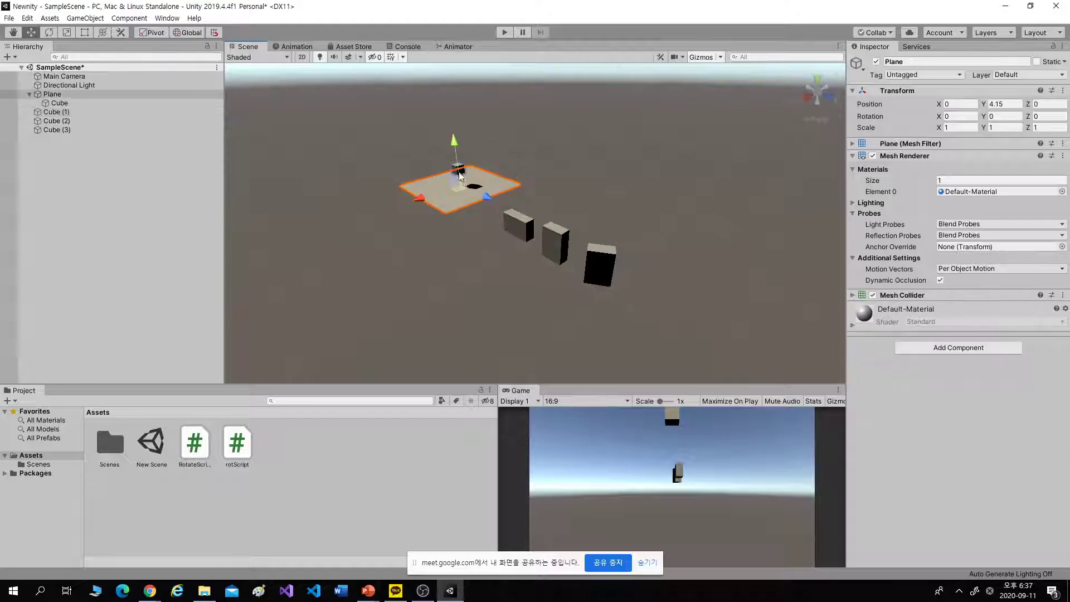
scroll(580, 174, up, 1)
click(414, 157)
- Copy Cube (1) and paste six duplicates of it into the scene hierarchy
click(515, 228)
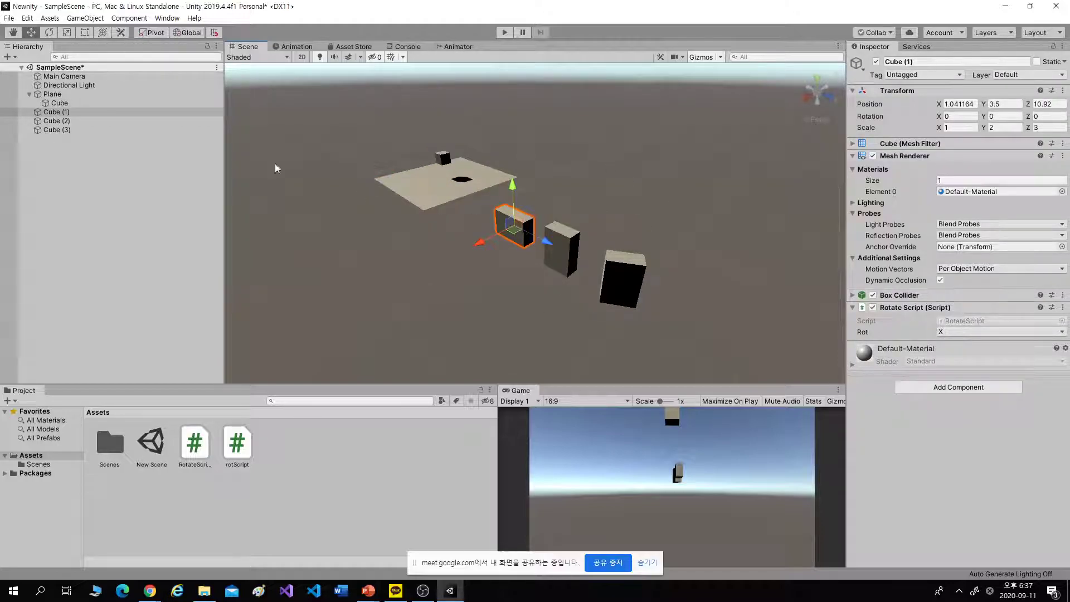
right_click(77, 114)
click(103, 124)
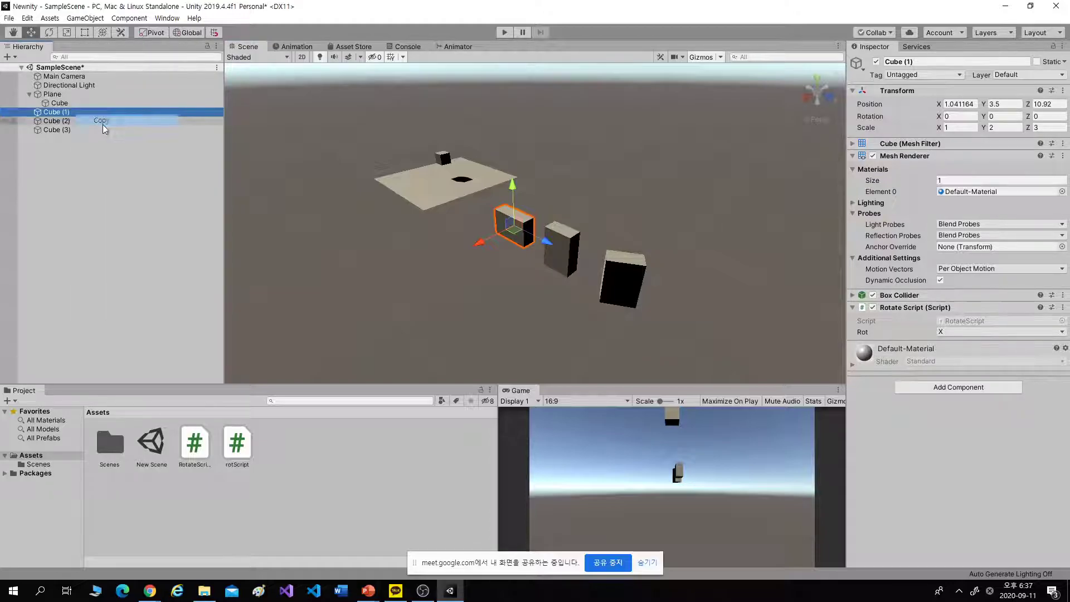
right_click(97, 174)
click(97, 191)
right_click(98, 191)
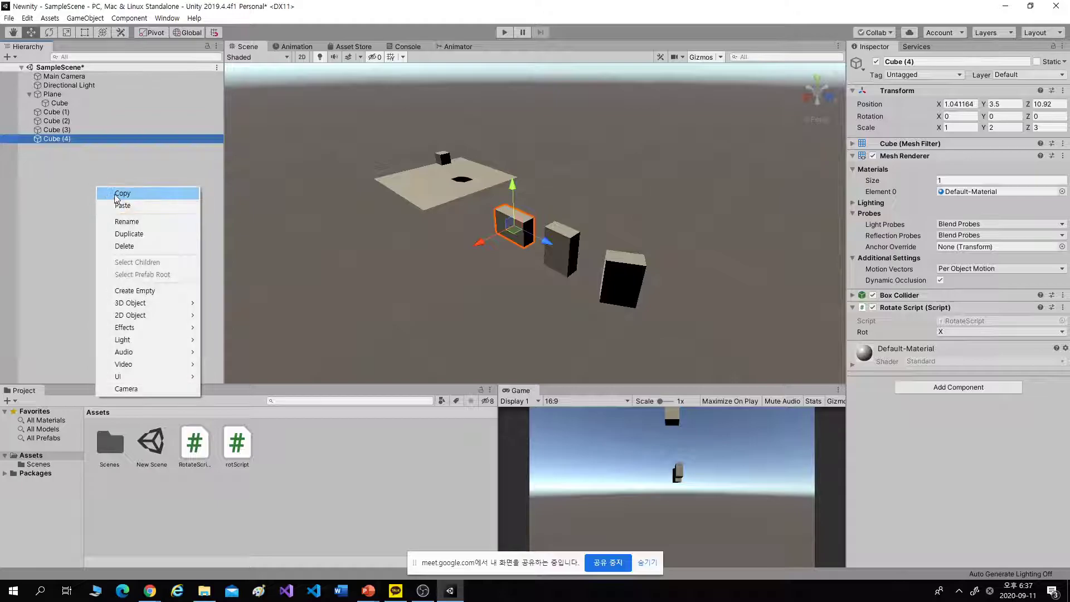
click(114, 193)
right_click(106, 193)
click(125, 208)
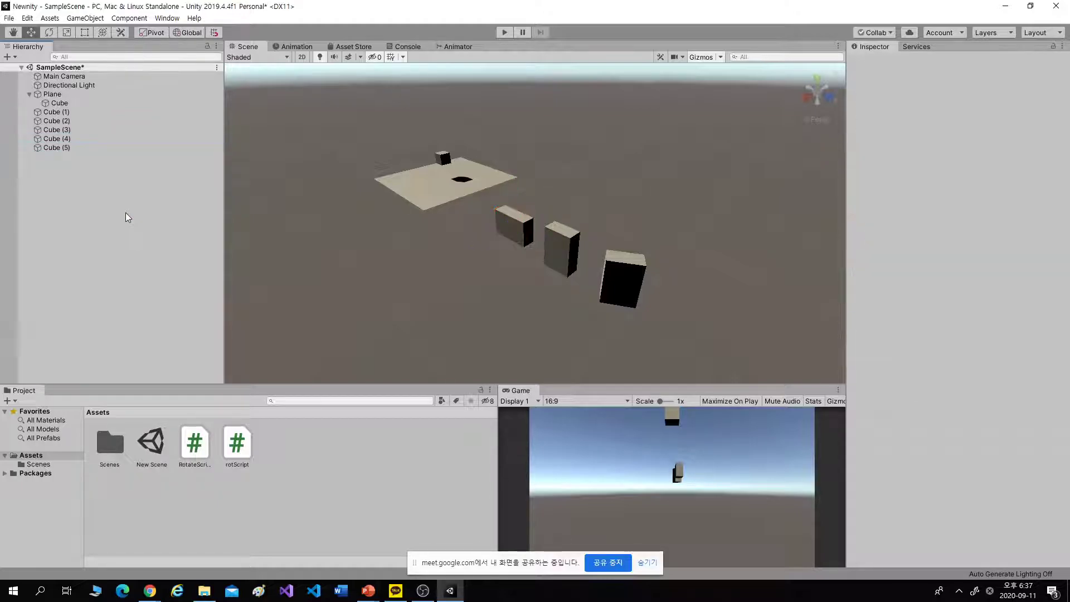
key(ctrl+v)
key(ctrl+v)
key(ctrl+v)
key(ctrl+v)
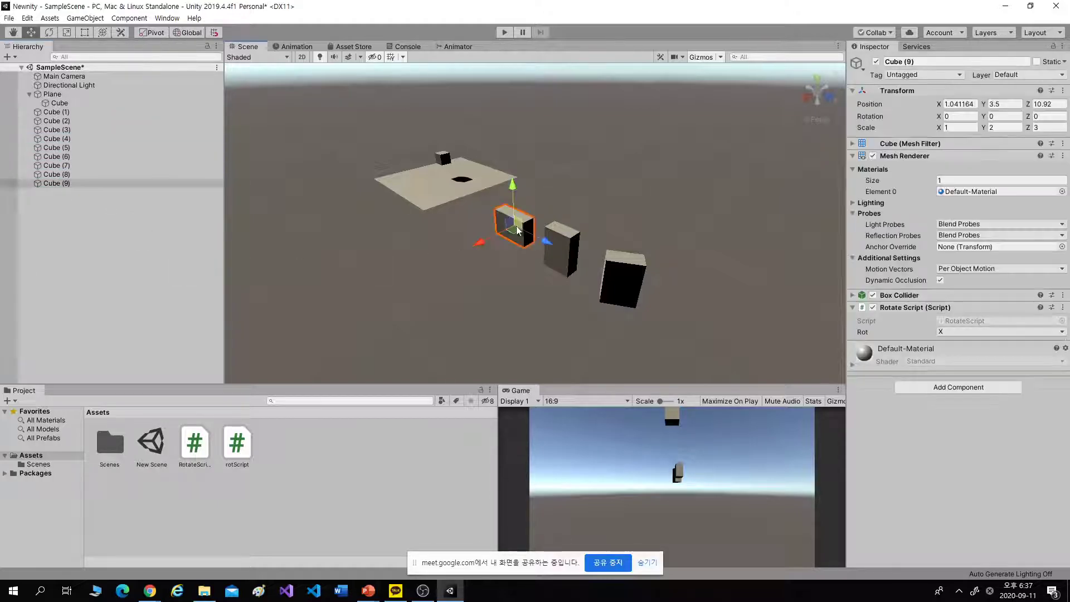
- Spread three duplicates away from Cube (1): raise Cube (9) to about Y 6.05, move another along X and Cube (7) along Z
click(510, 220)
drag(509, 169, 512, 158)
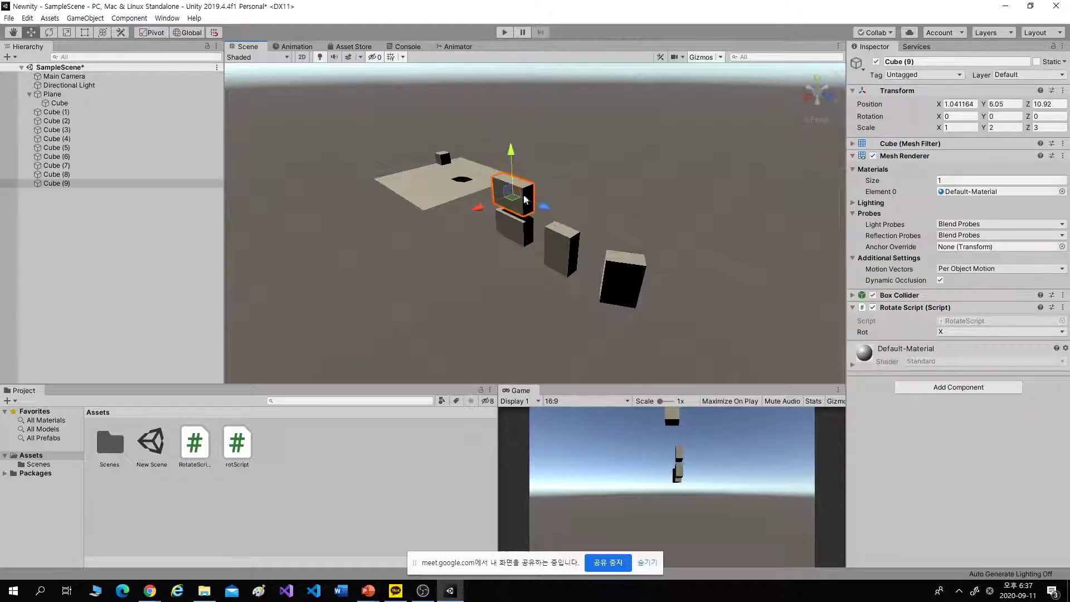
click(510, 224)
drag(479, 243, 414, 274)
click(510, 224)
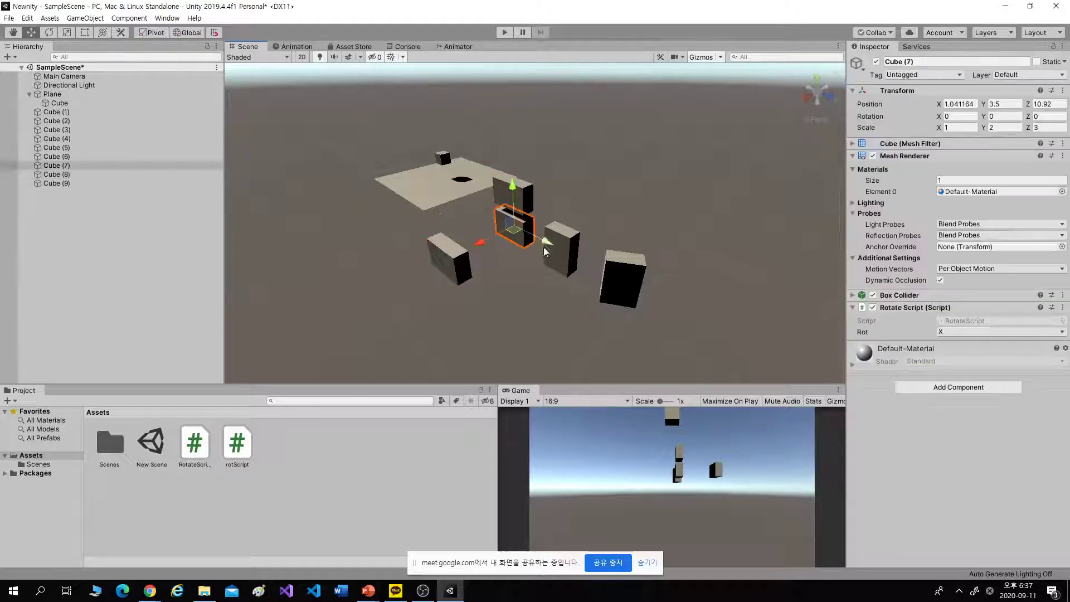
drag(524, 230, 617, 276)
click(693, 291)
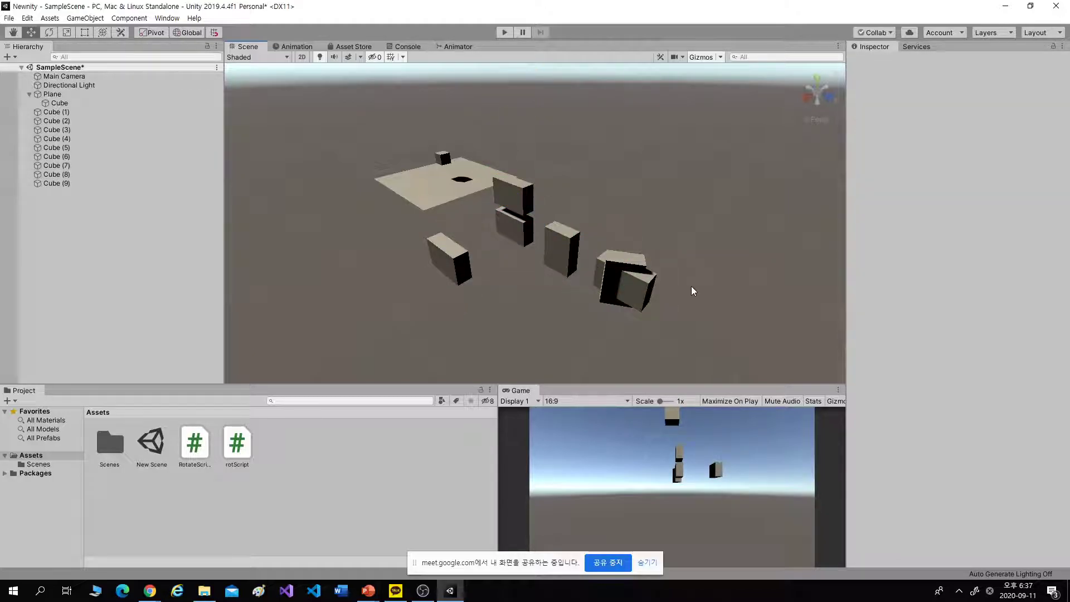
click(648, 295)
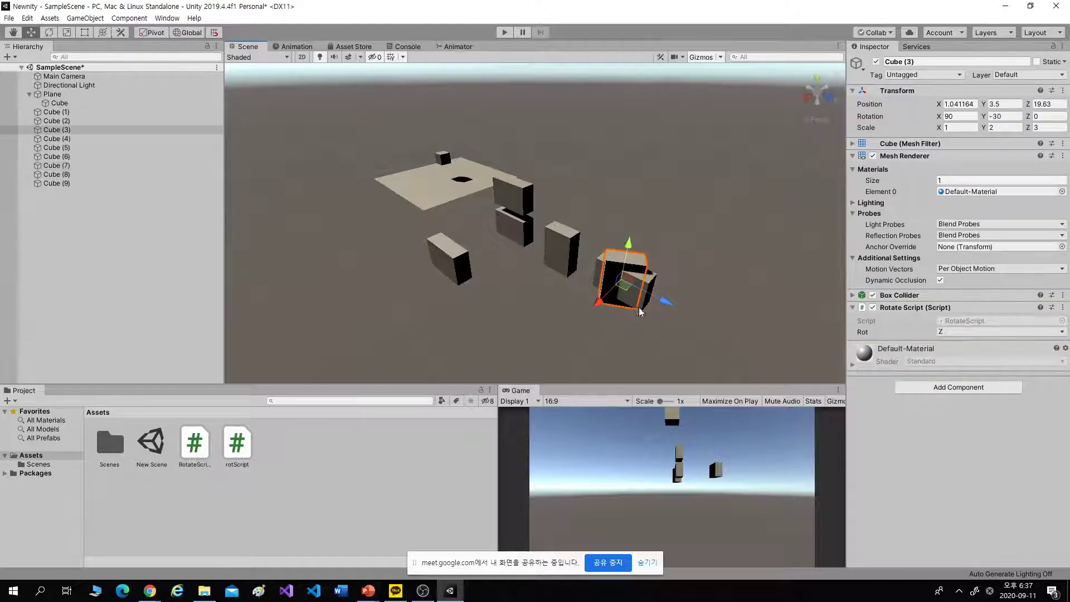
- Delete Cube (2) through Cube (9), keeping only Cube (1) beside the Plane
click(55, 112)
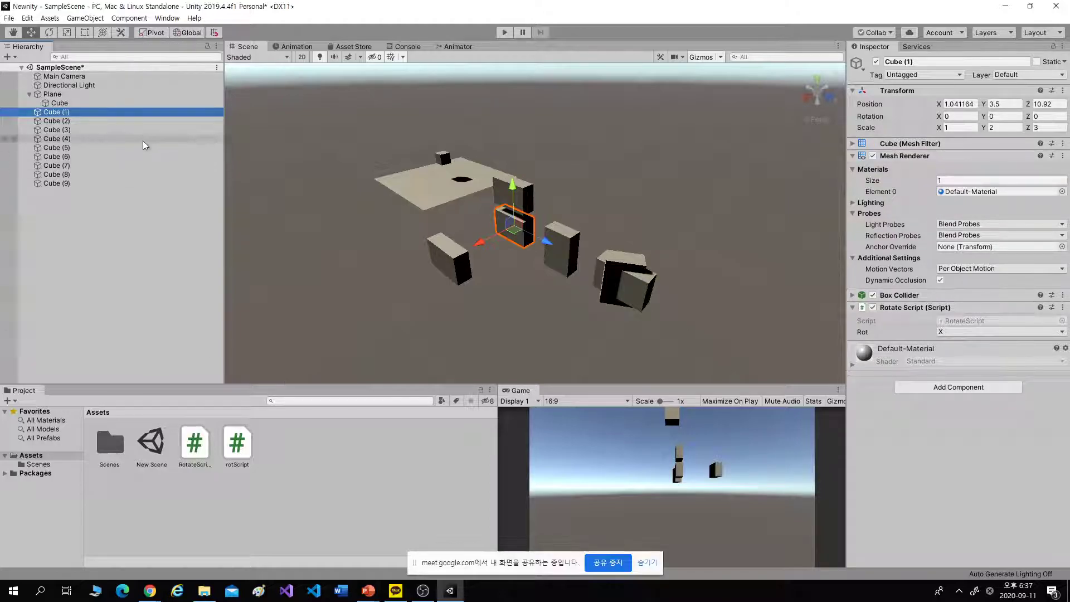
click(129, 121)
shift+click(81, 184)
key(Delete)
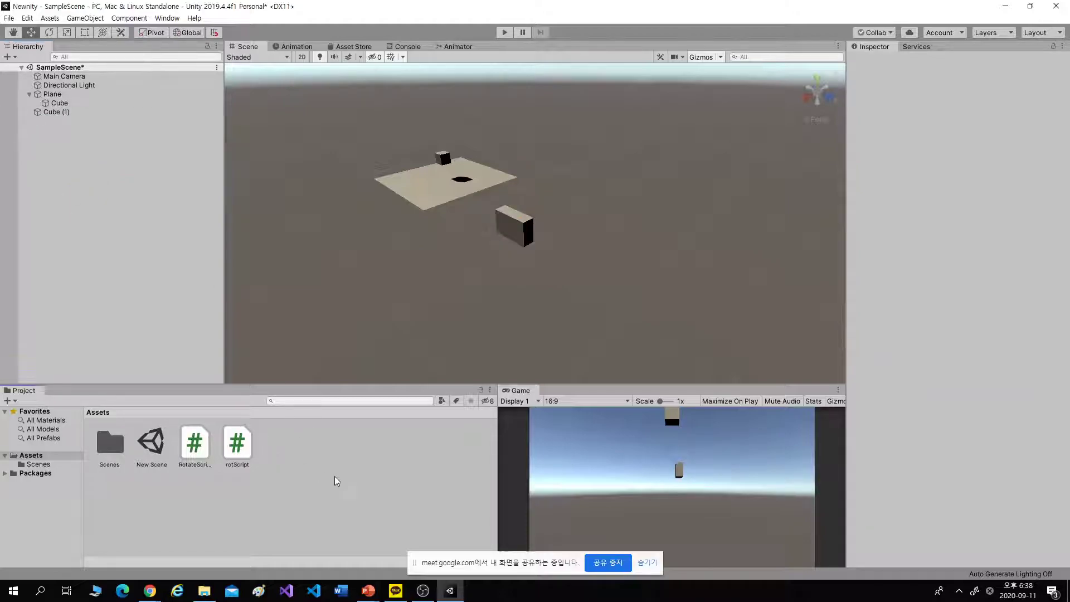
- Create a prefab from Cube (1) in the Assets folder
right_click(303, 458)
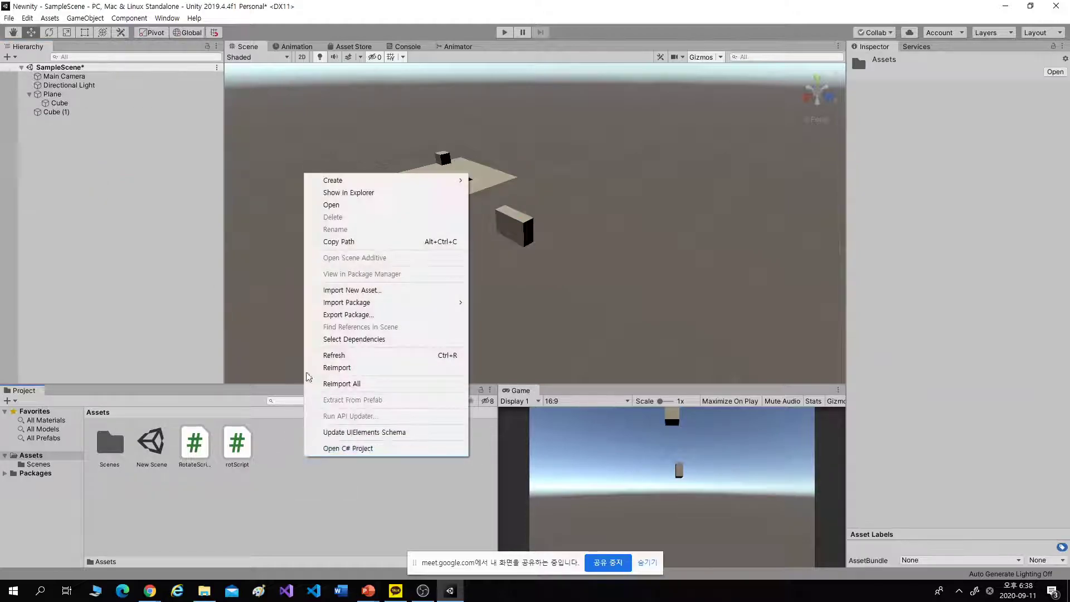
click(270, 494)
click(62, 115)
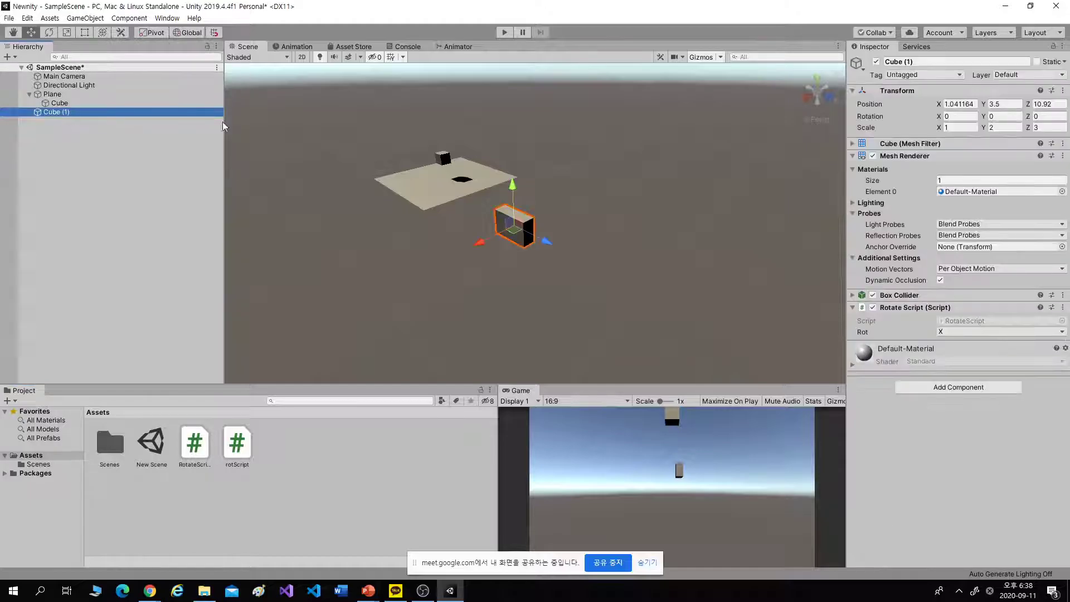
drag(52, 114, 299, 455)
click(211, 493)
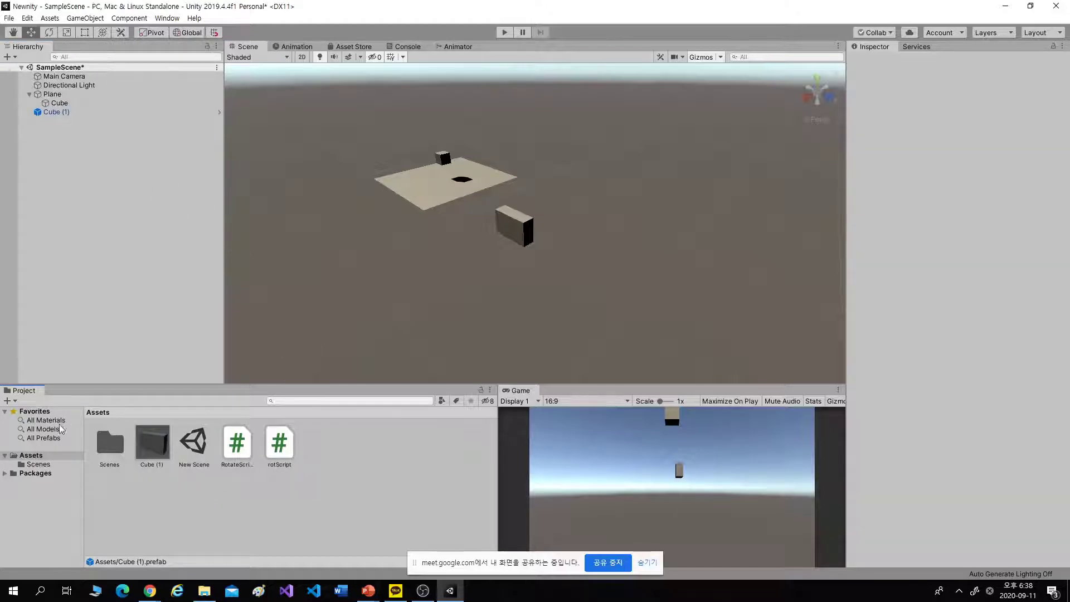
- Add three instances of the Cube (1) prefab to the scene hierarchy
click(161, 445)
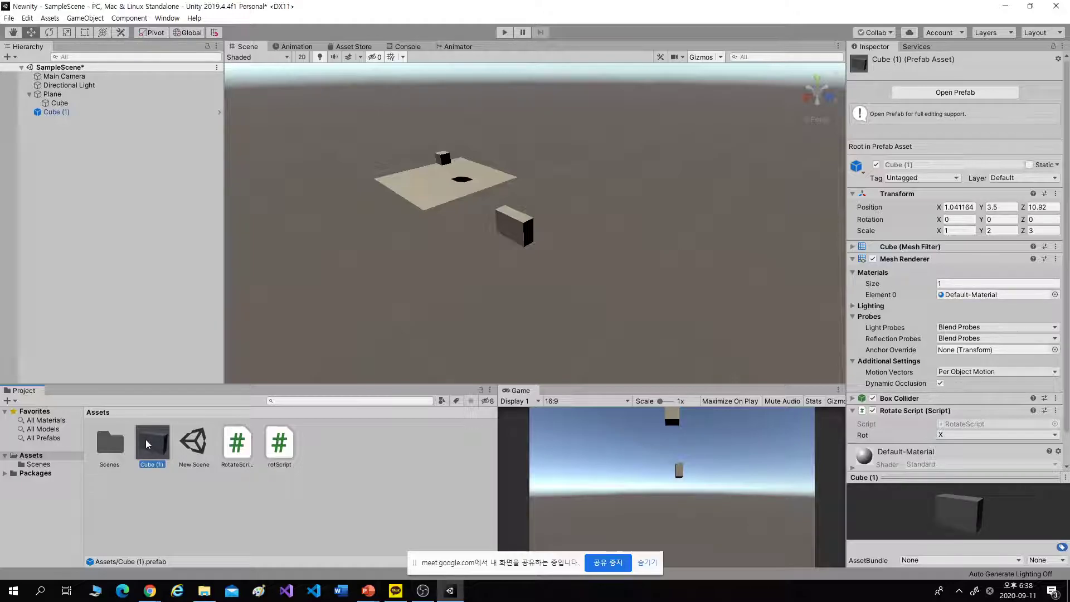
drag(146, 439, 104, 287)
drag(140, 436, 94, 306)
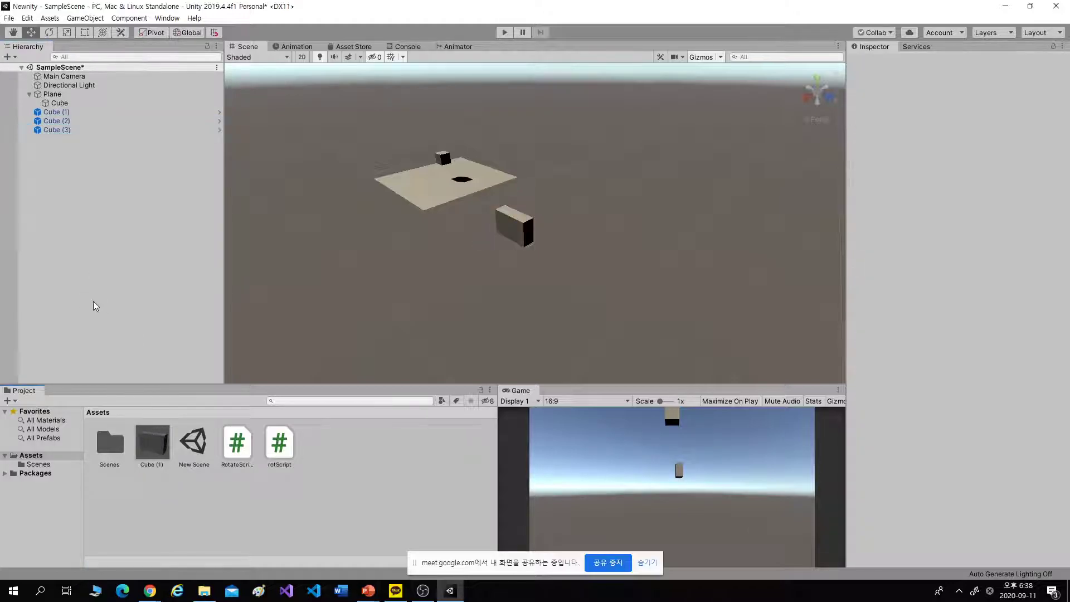
drag(138, 459, 82, 316)
- Spread the three prefab instances around Cube (1), moving Cube (4) along Z to about 17.97
click(504, 230)
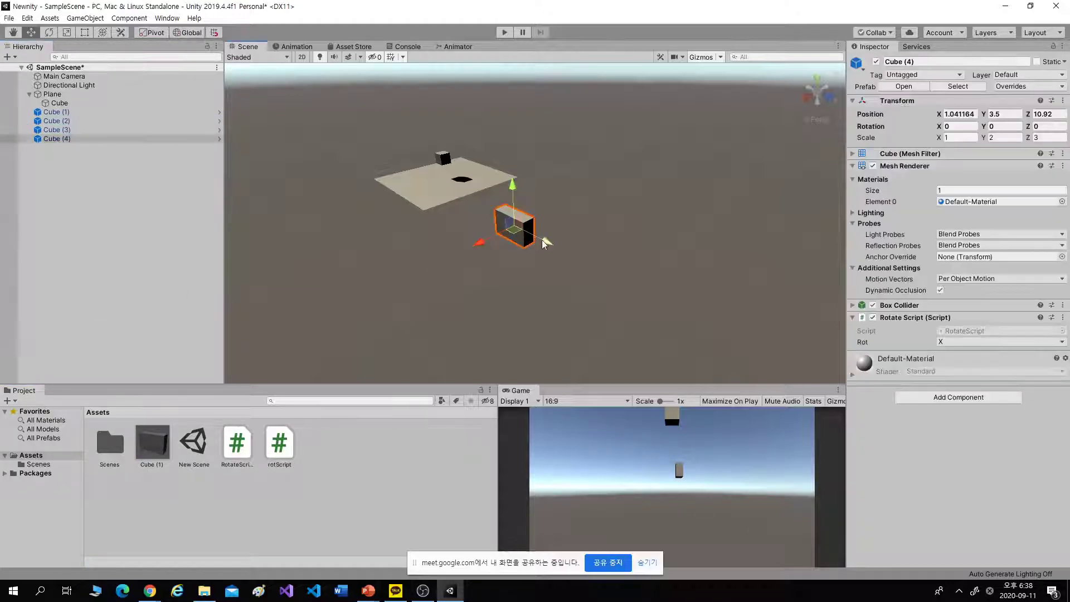
drag(503, 227, 587, 269)
click(505, 230)
drag(502, 227, 443, 258)
click(513, 227)
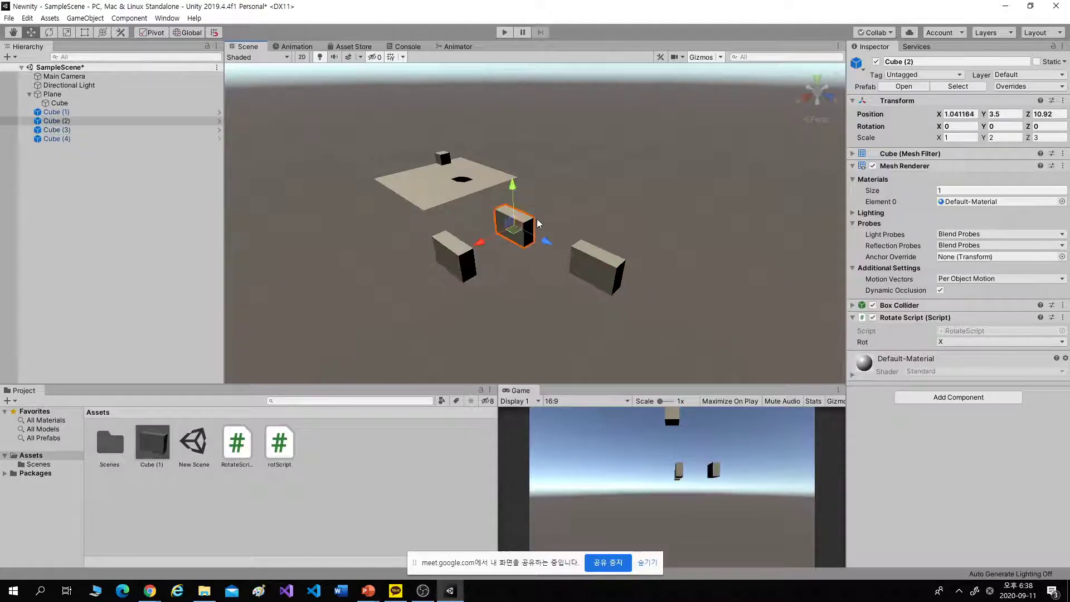
drag(513, 227, 552, 207)
click(483, 314)
- Inspect the Cube (1) prefab's components and its Default-Material settings
click(152, 442)
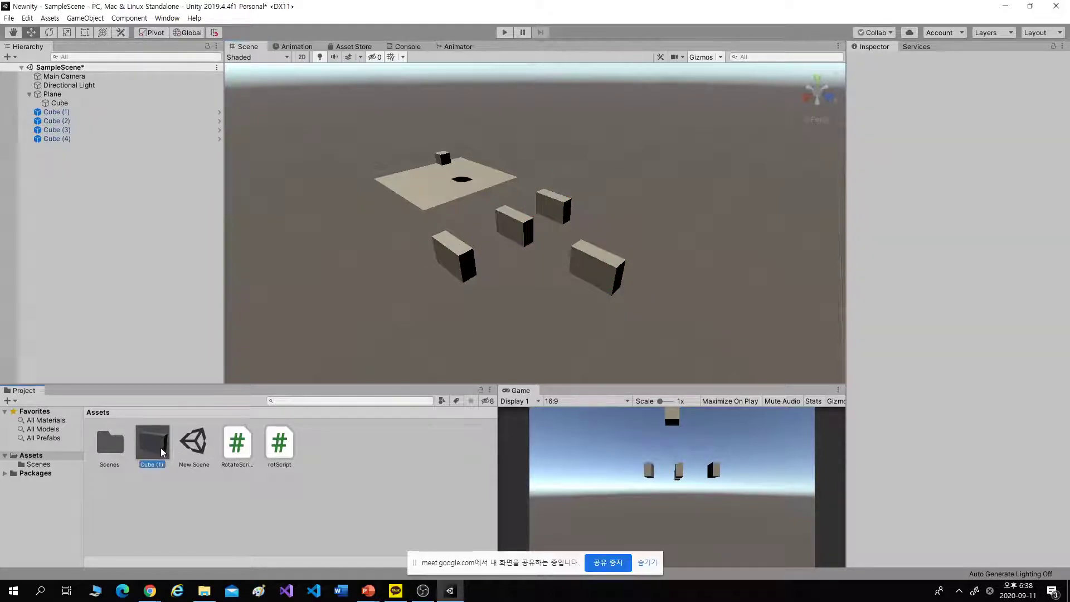
scroll(960, 385, down, 2)
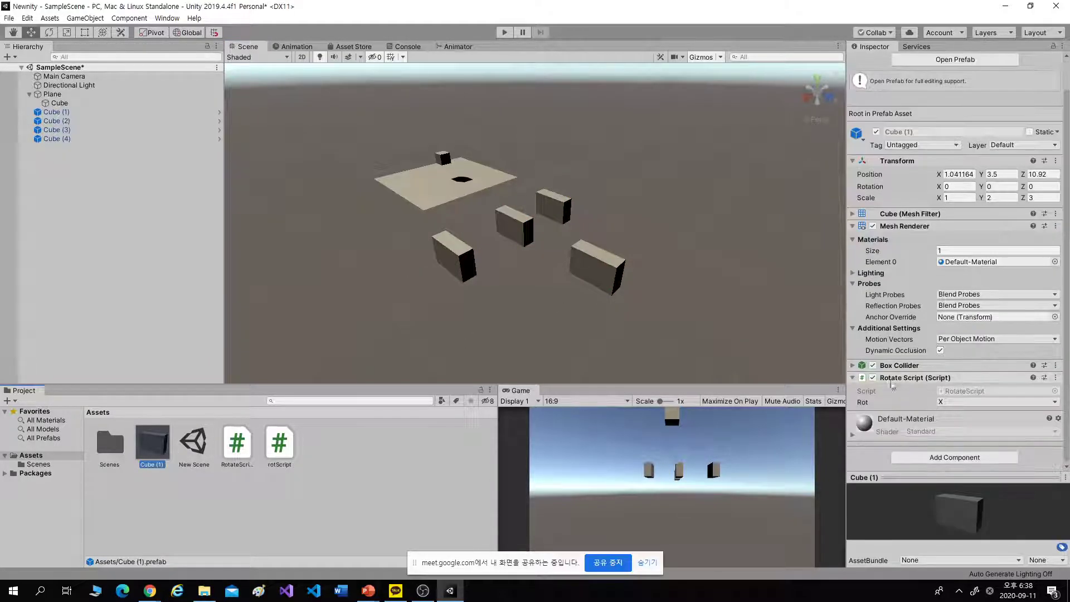
double_click(954, 264)
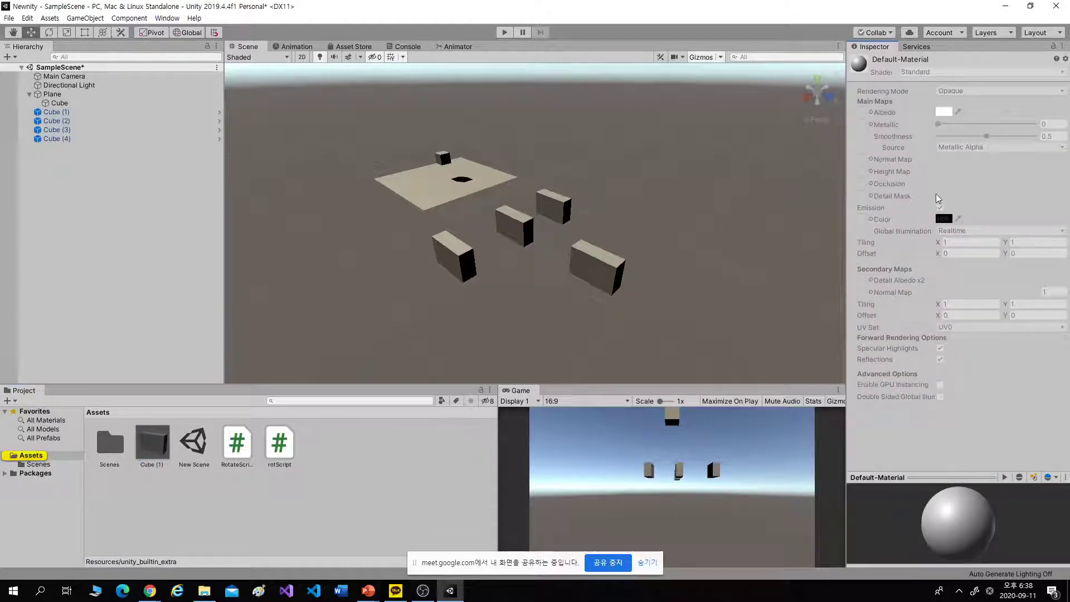
click(333, 548)
- Set the Cube (1) prefab's Z rotation to 60
click(153, 443)
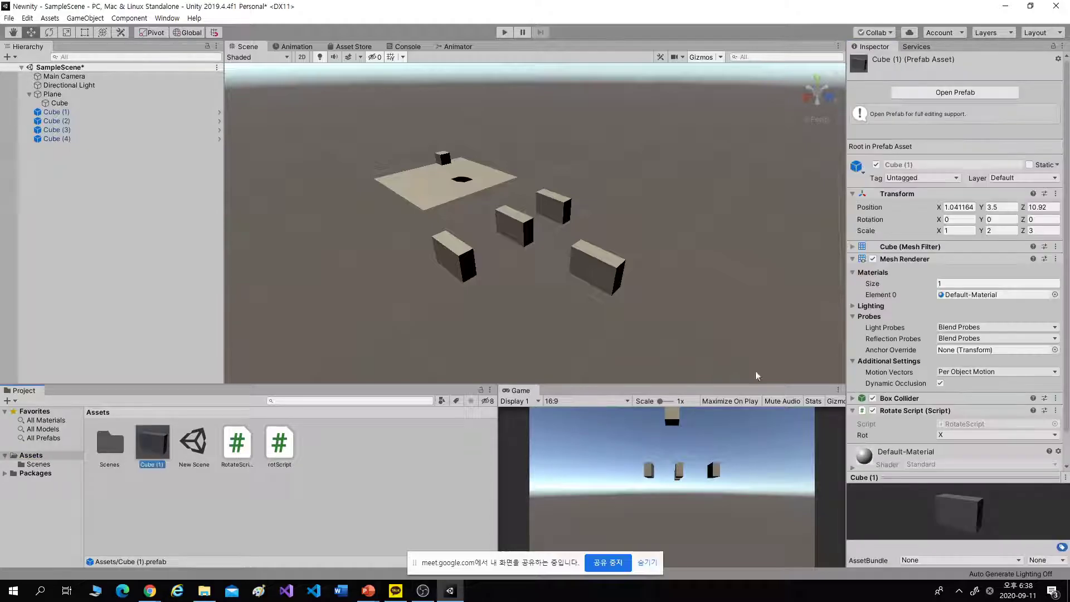
click(1036, 220)
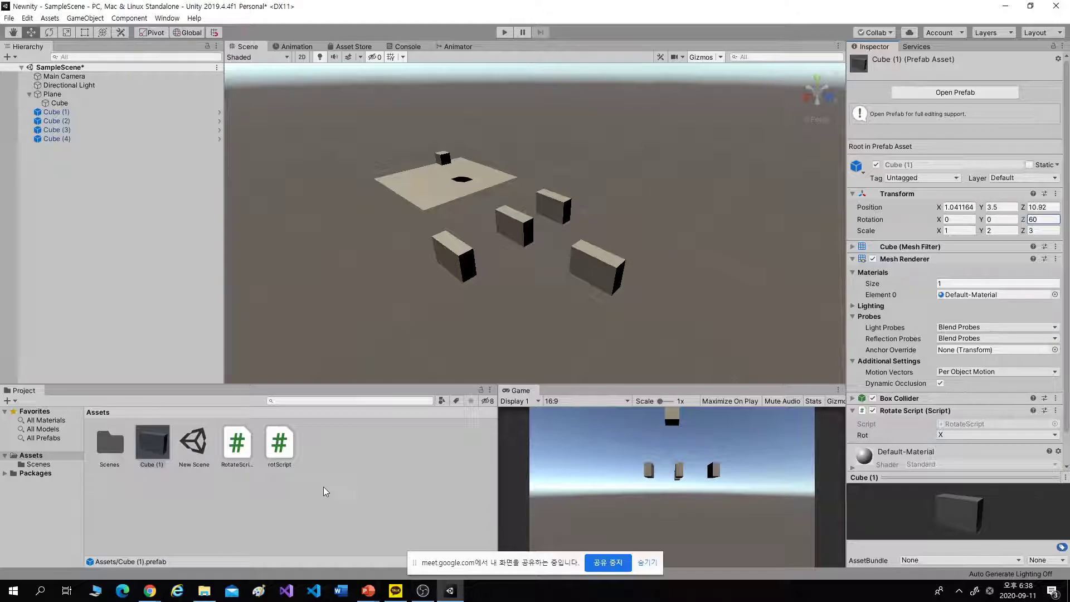
click(323, 487)
click(111, 442)
click(134, 438)
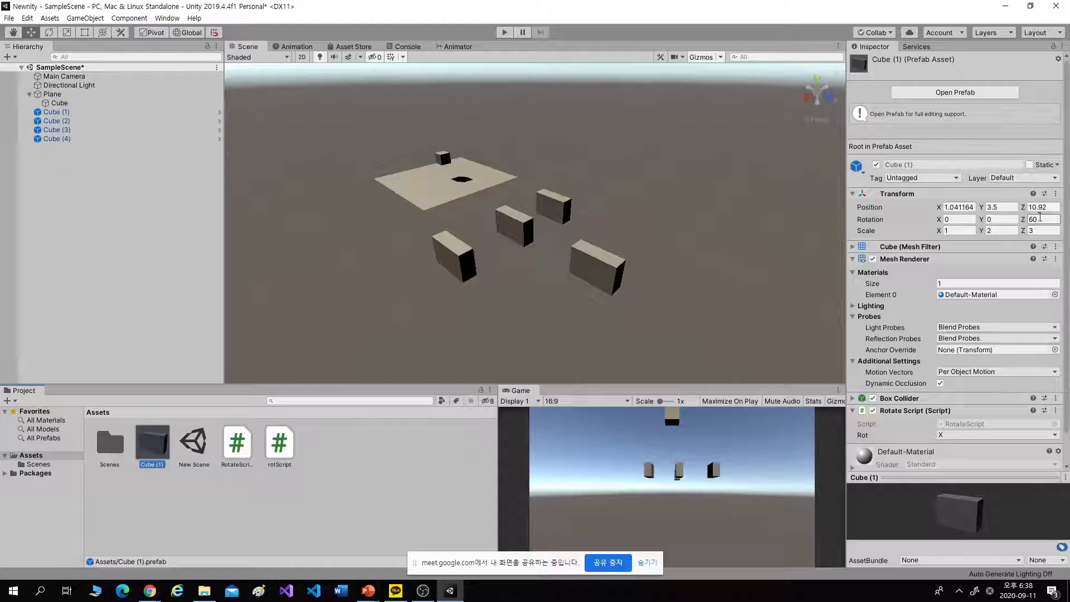
- Compare the prefab asset's settings with those of its scene instances and check the overrides of Cube (2)
click(1035, 179)
click(992, 100)
scroll(989, 361, down, 3)
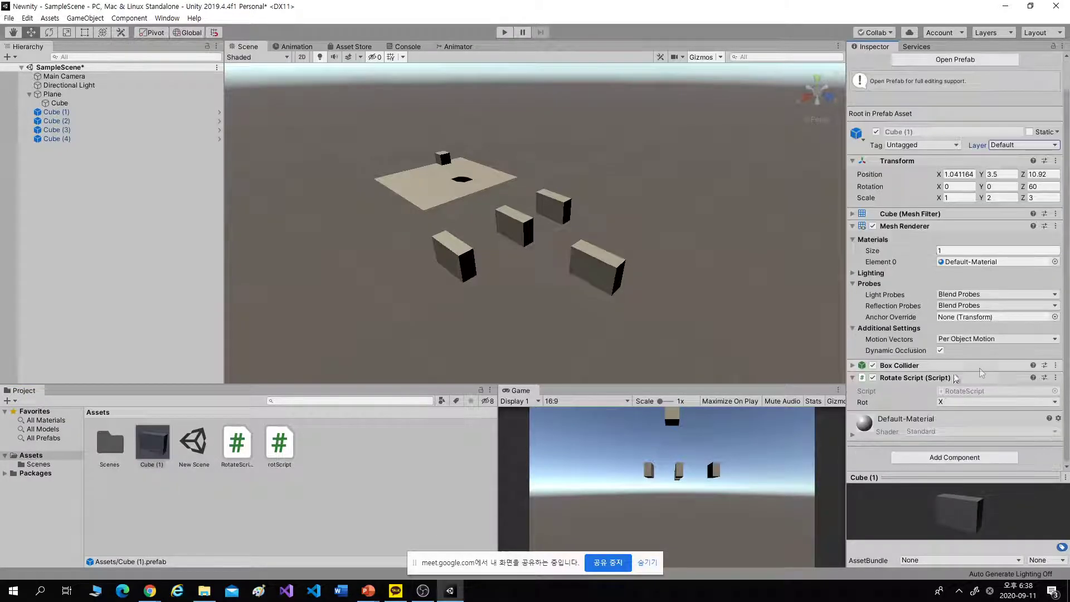
click(74, 112)
click(76, 130)
click(71, 138)
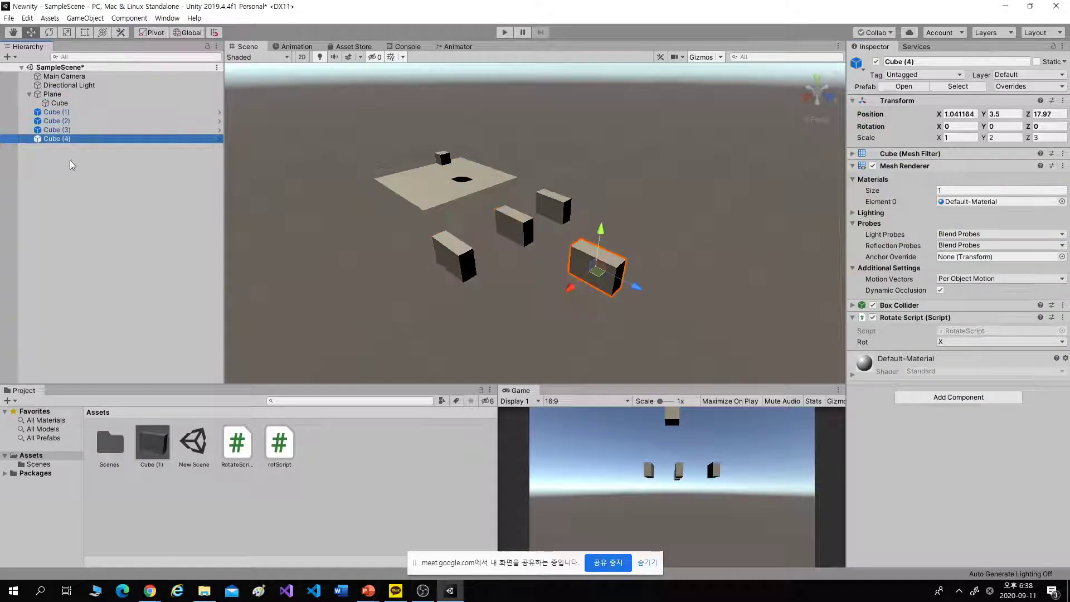
click(69, 159)
click(108, 121)
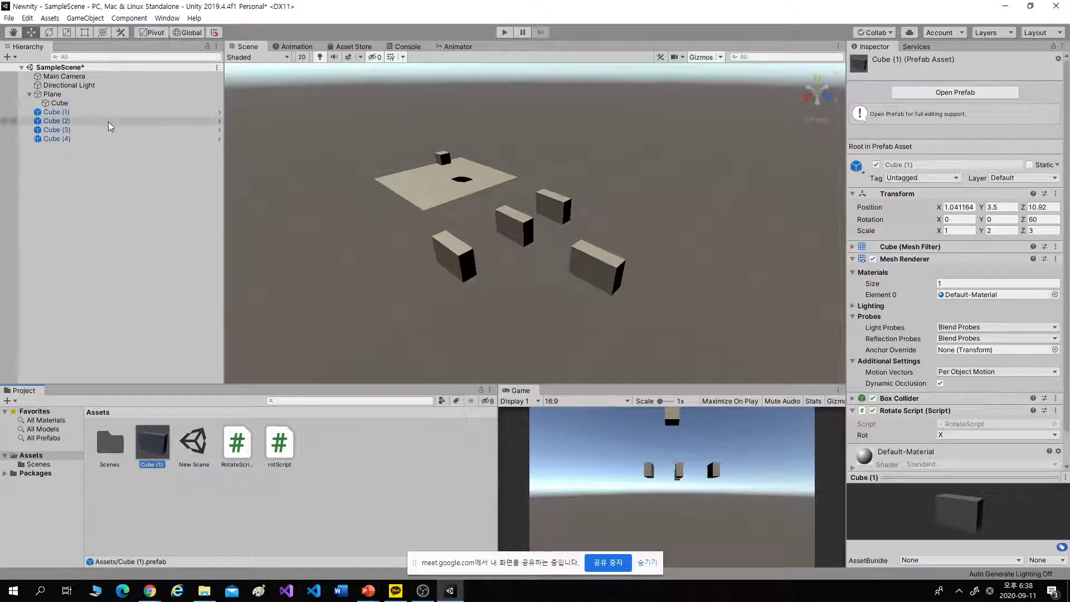
click(1012, 86)
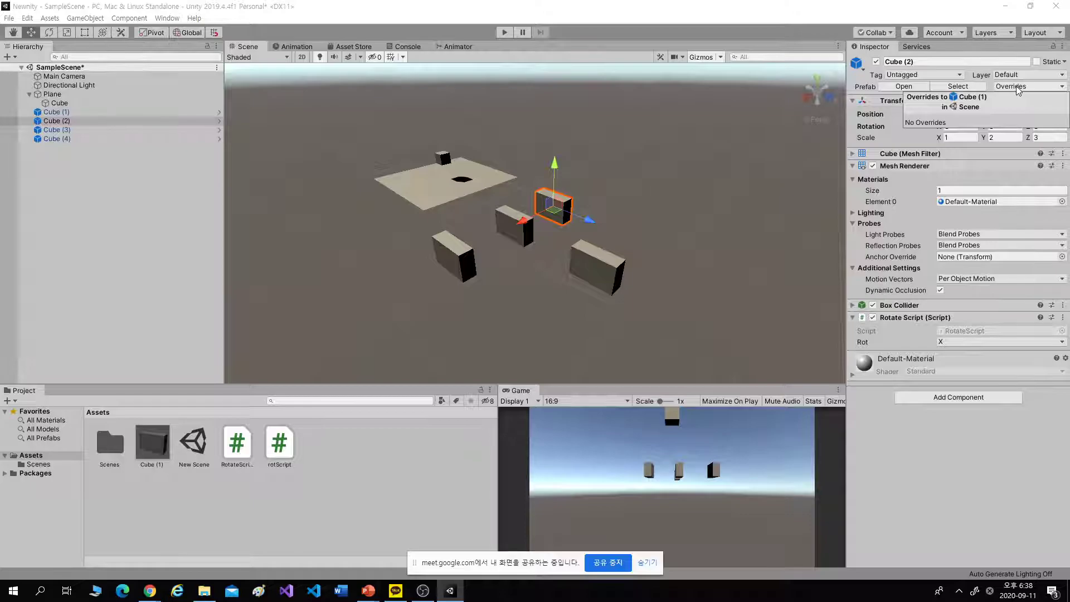
click(304, 333)
- Add another instance of the rotated Cube (1) prefab to the scene, then delete it
click(152, 446)
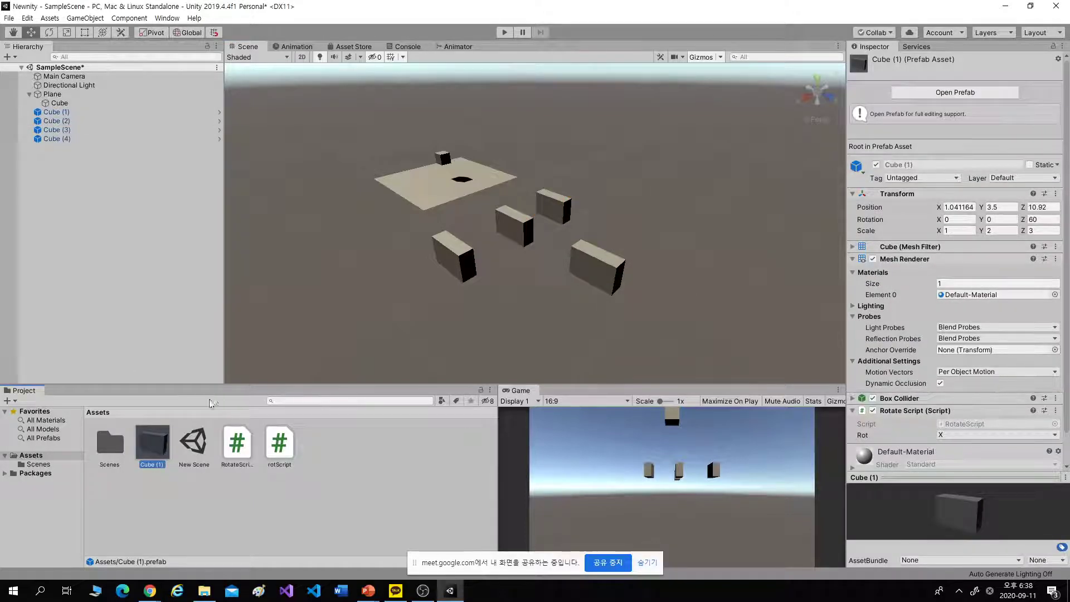
drag(153, 443, 93, 298)
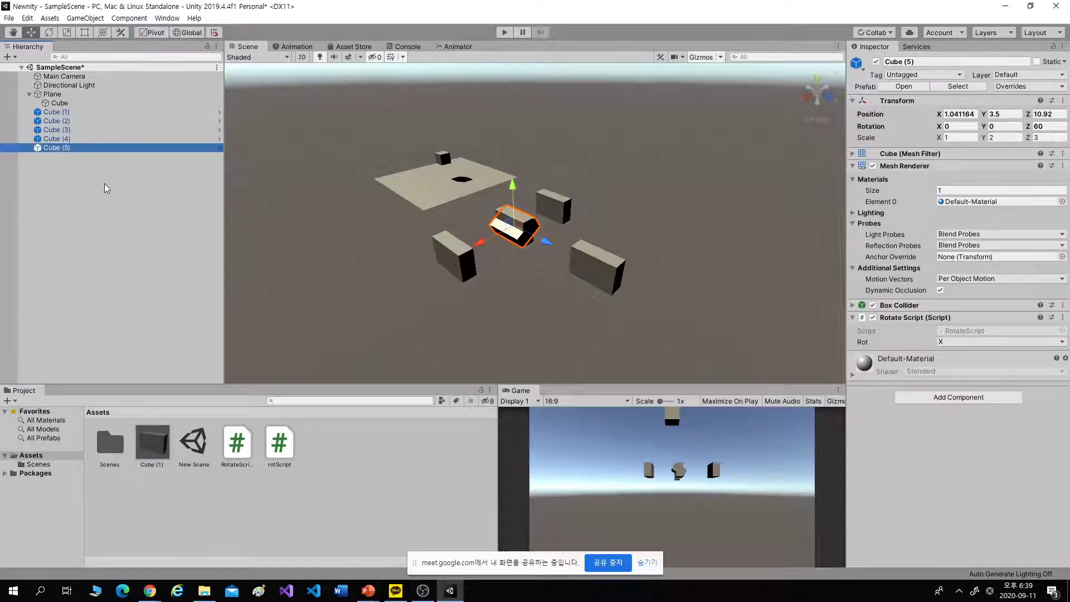
key(Delete)
- Delete the prefab instances Cube (2), Cube (3) and Cube (4) from the scene
click(55, 138)
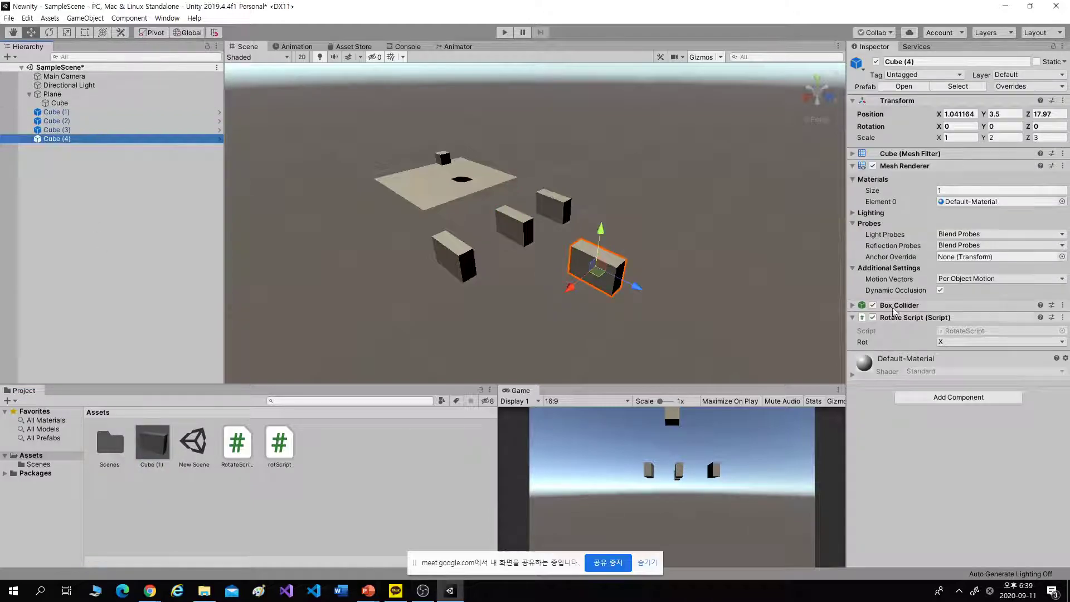
shift+click(82, 111)
click(100, 262)
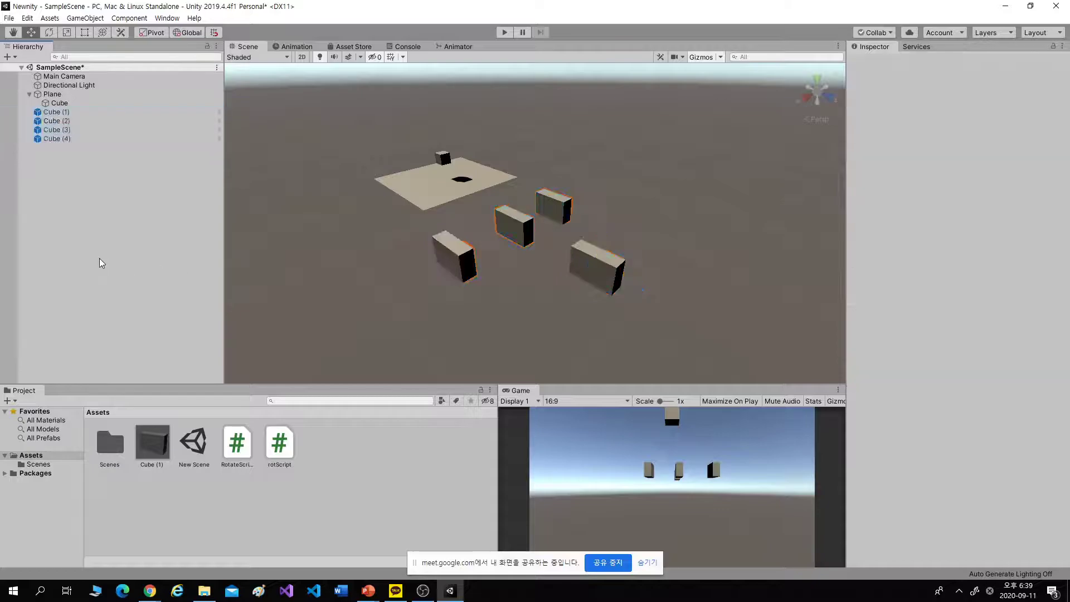
click(56, 121)
shift+click(61, 142)
key(Delete)
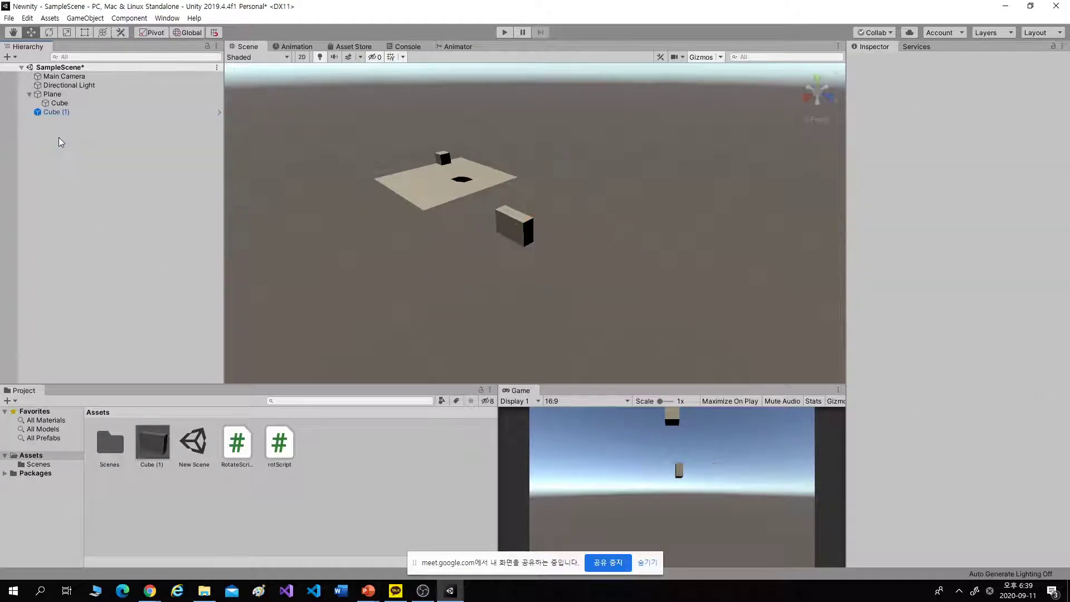
- Reselect the Cube (1) prefab asset, enter 60 for its Z rotation, and review its remaining components
click(148, 452)
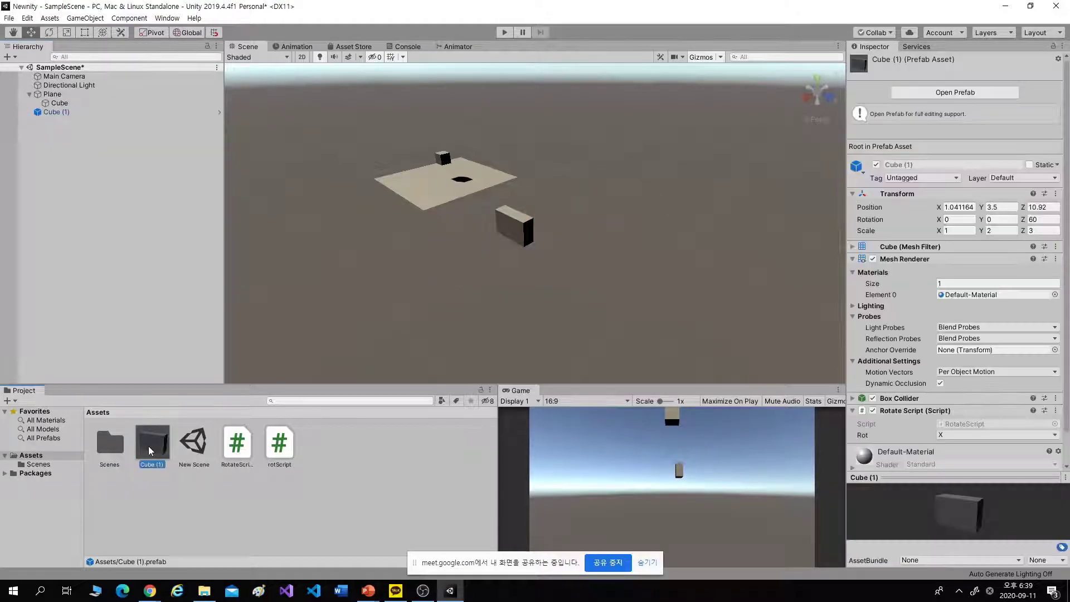
key(Delete)
click(566, 317)
click(1041, 219)
text(60)
scroll(972, 283, down, 2)
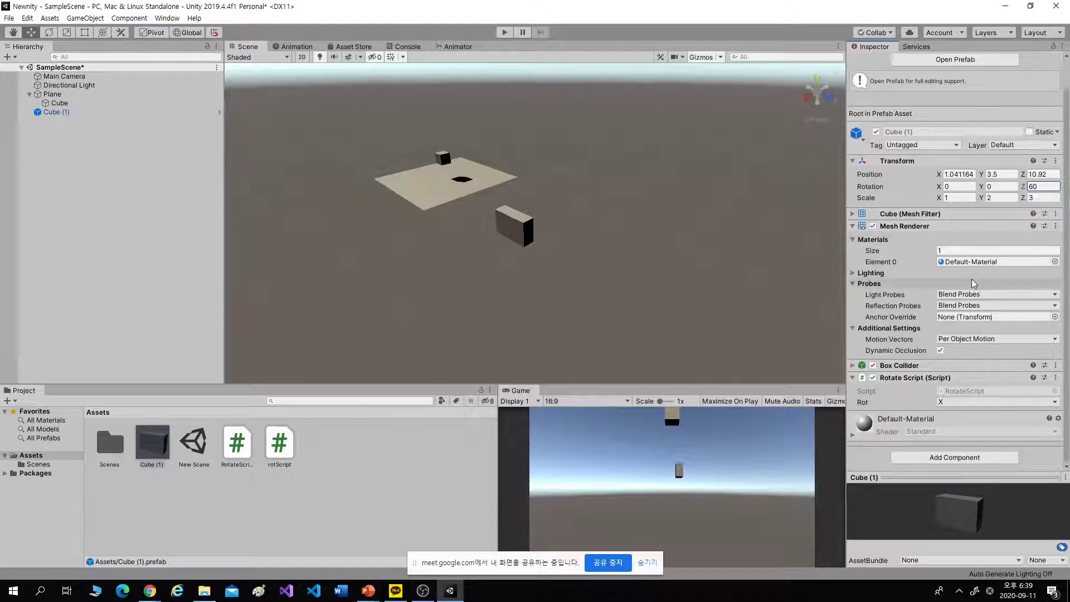
- Add three more instances of the Cube (1) prefab to the scene and check Cube (4)'s settings
click(899, 368)
click(899, 368)
drag(152, 443, 87, 268)
drag(81, 304, 81, 305)
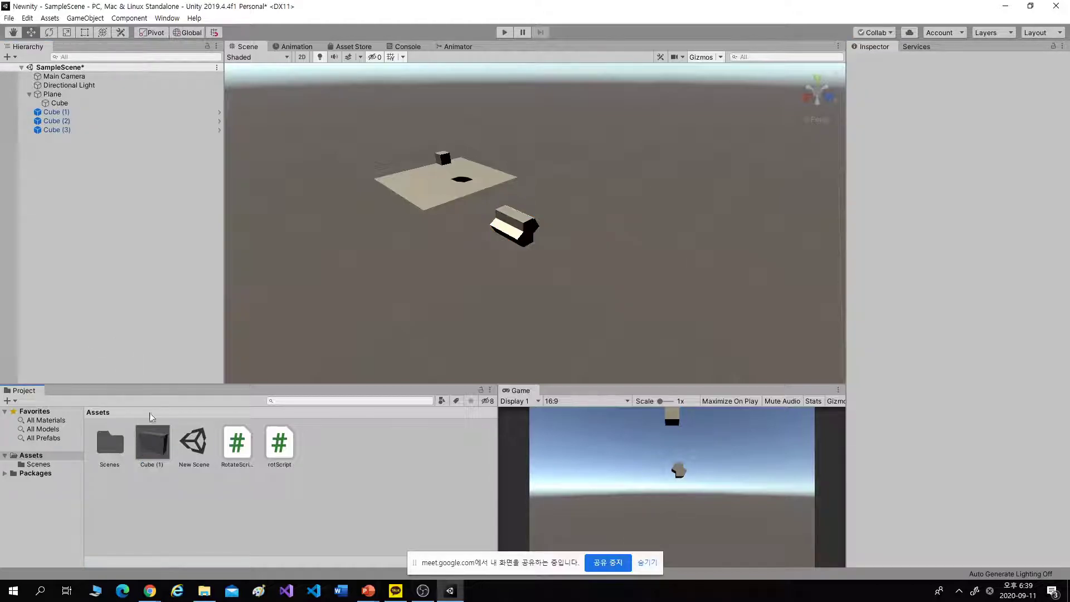
drag(152, 443, 117, 313)
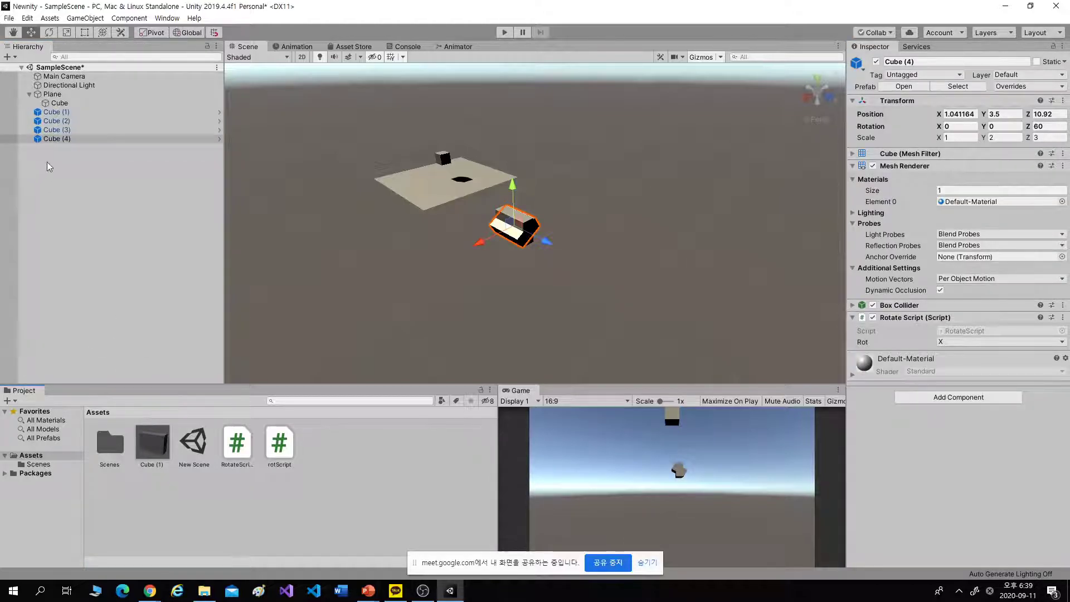
click(56, 139)
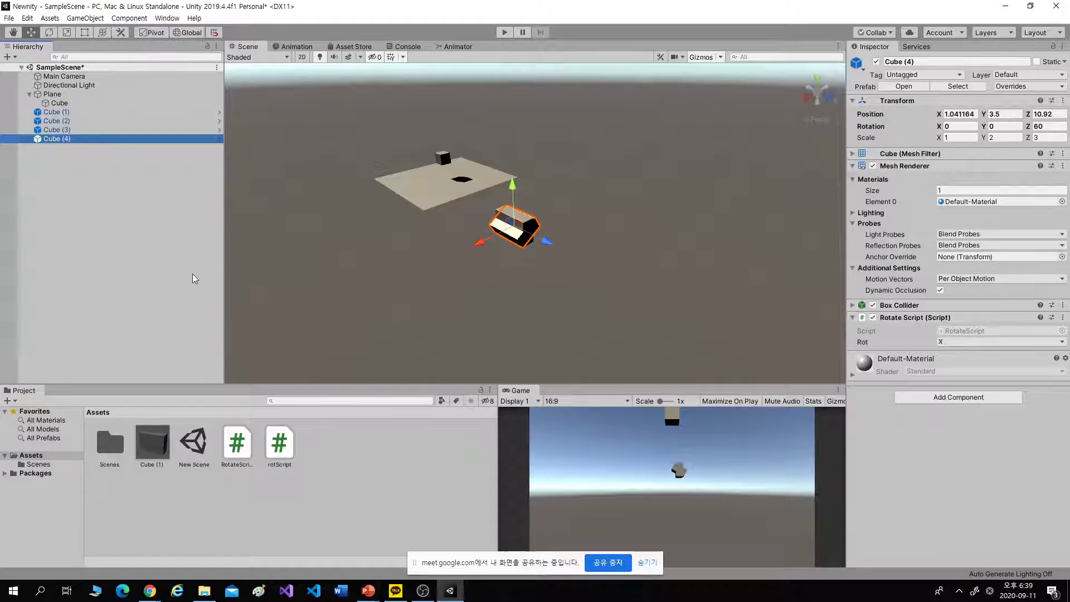
- Delete the instances Cube (4), Cube (3) and Cube (2) from the scene
key(Delete)
click(74, 130)
key(Delete)
click(77, 122)
key(Delete)
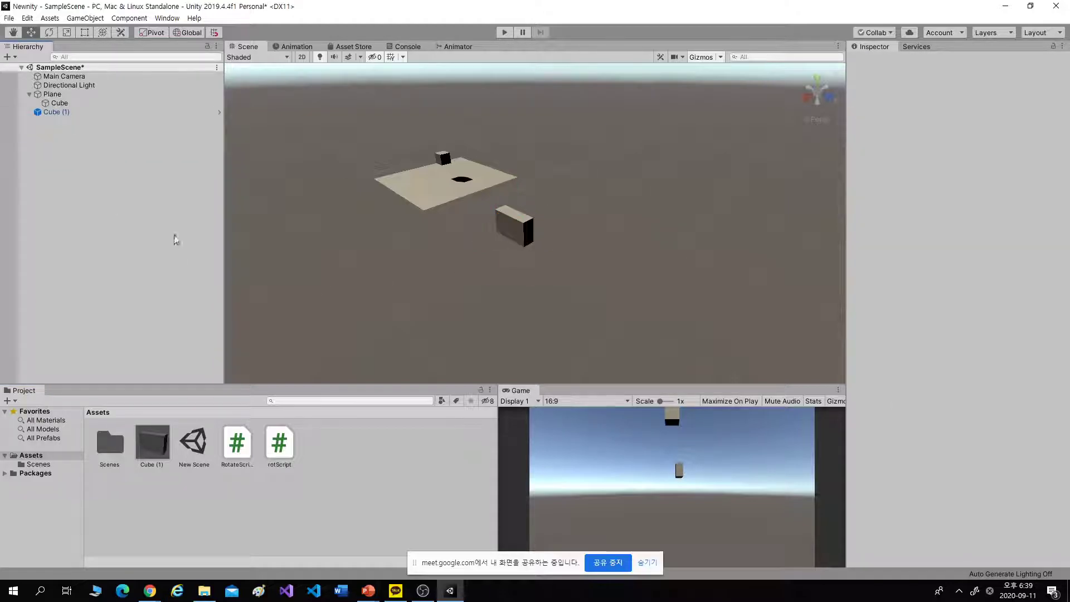
- Set the Z rotation of the Cube (1) prefab asset to 0
click(149, 444)
click(1048, 220)
text(3)
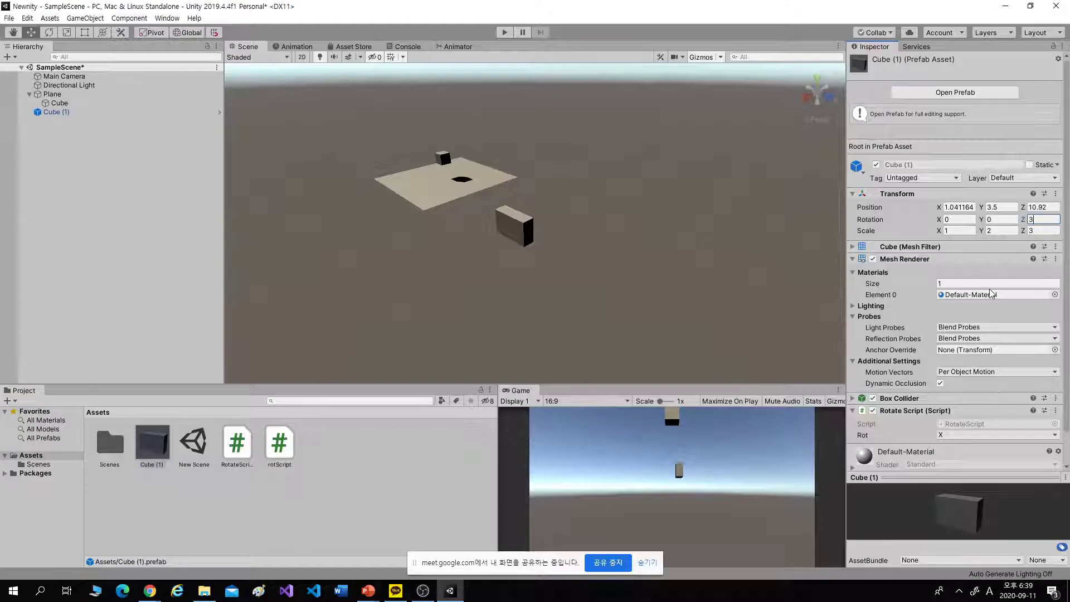
key(BackSpace)
text(0)
click(128, 451)
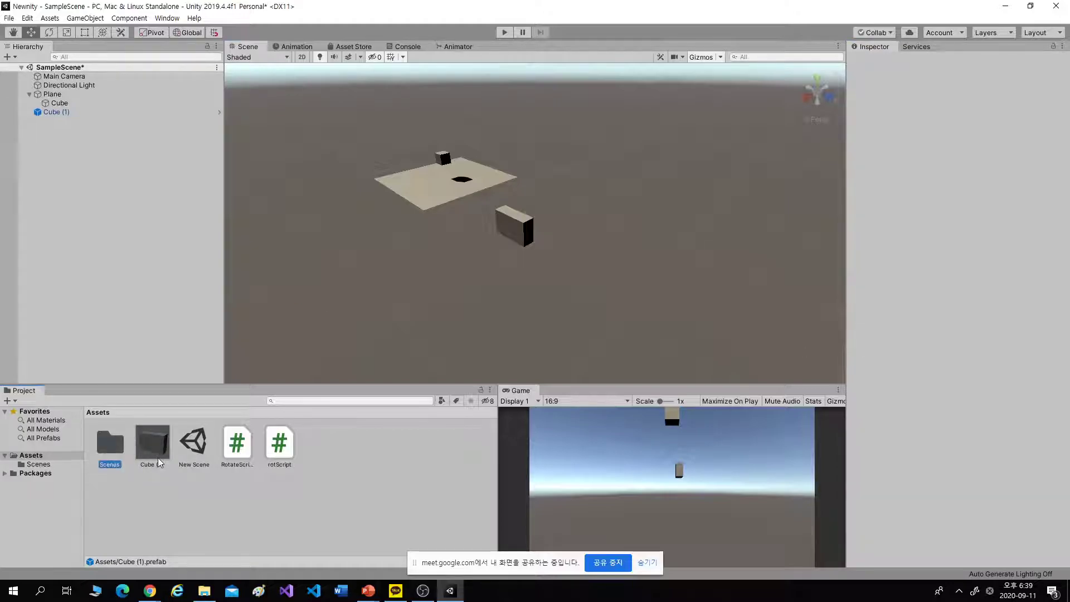
- Add four Cube (1) prefab instances and move Cube (5) to X about 5.19, Cube (4) to X about -4.98 and Cube (3) to Z about 20.17
drag(157, 456, 103, 286)
drag(152, 446, 135, 361)
drag(150, 446, 85, 277)
drag(479, 243, 427, 268)
click(496, 238)
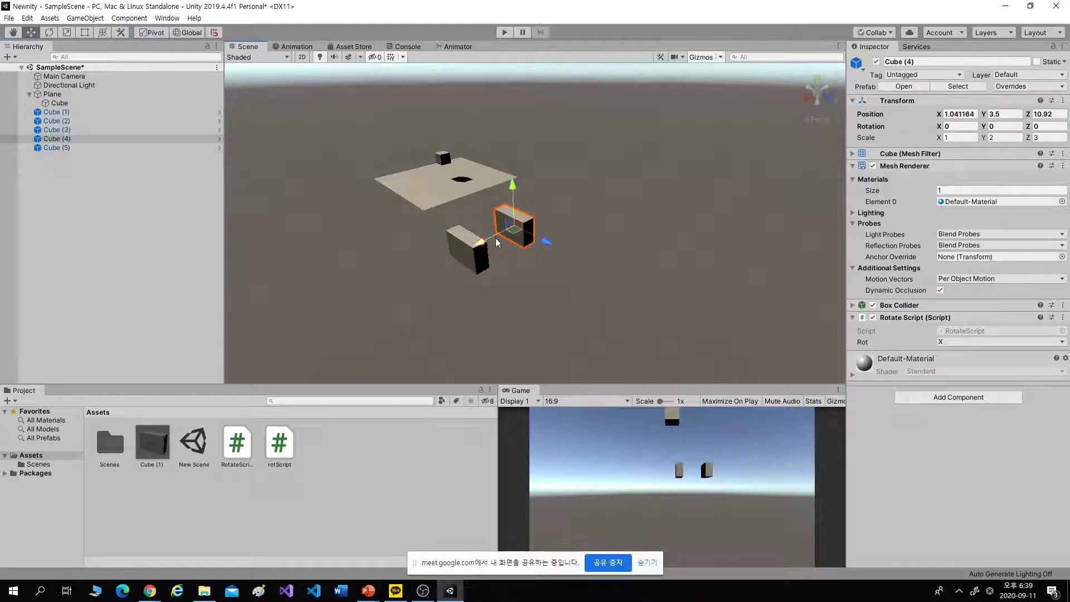
drag(496, 239, 817, 306)
click(515, 231)
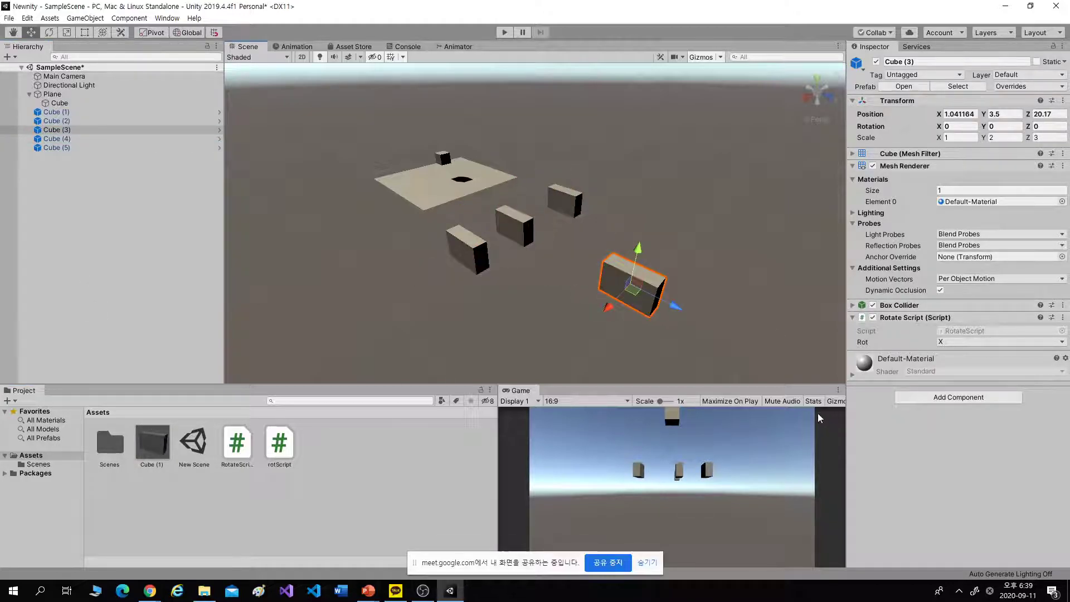
- Remove the Box Collider component from the Cube (1) prefab asset
click(162, 455)
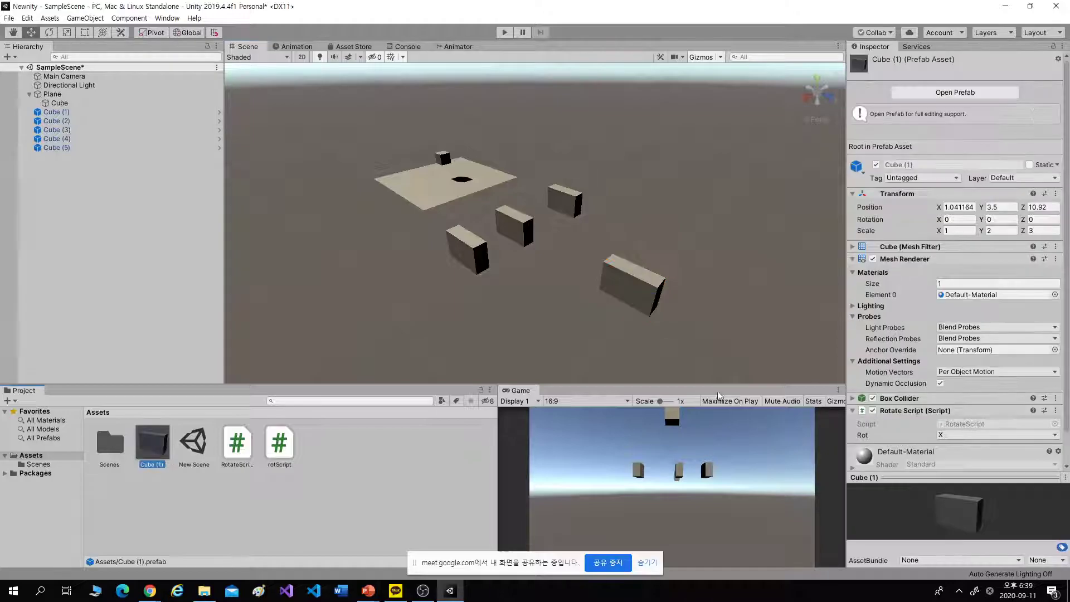
scroll(1012, 305, down, 2)
click(1055, 366)
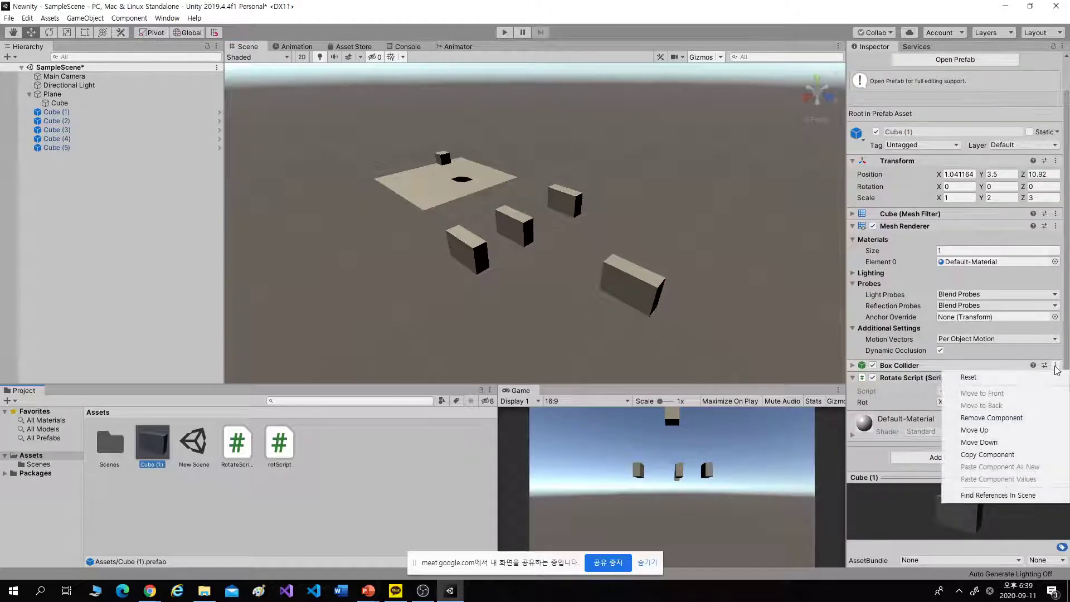
click(1001, 418)
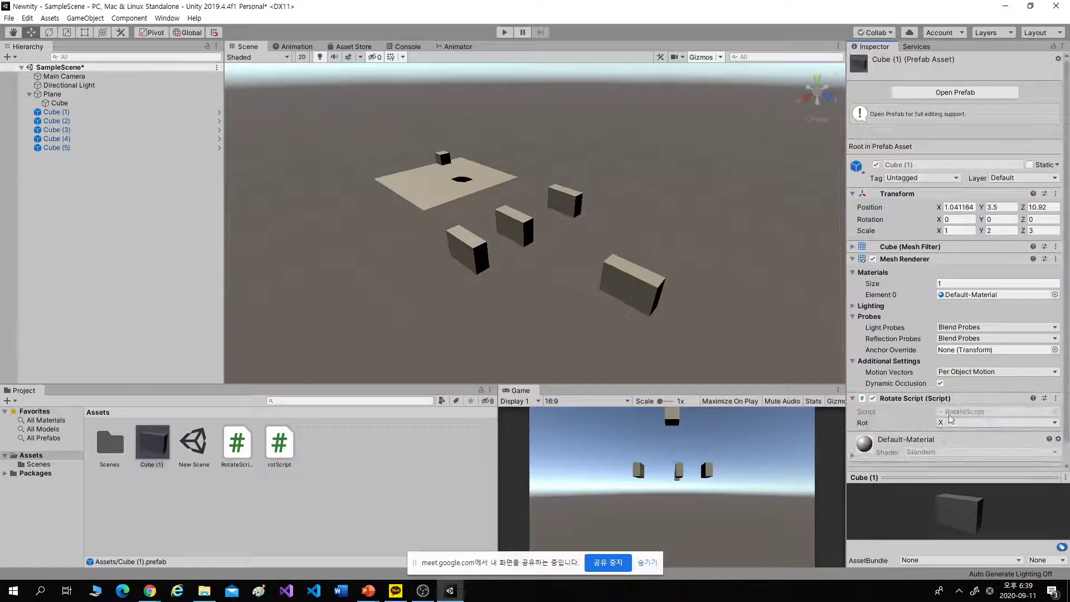
- Check the component lists of the instances Cube (1) to Cube (5) for the Box Collider
click(64, 147)
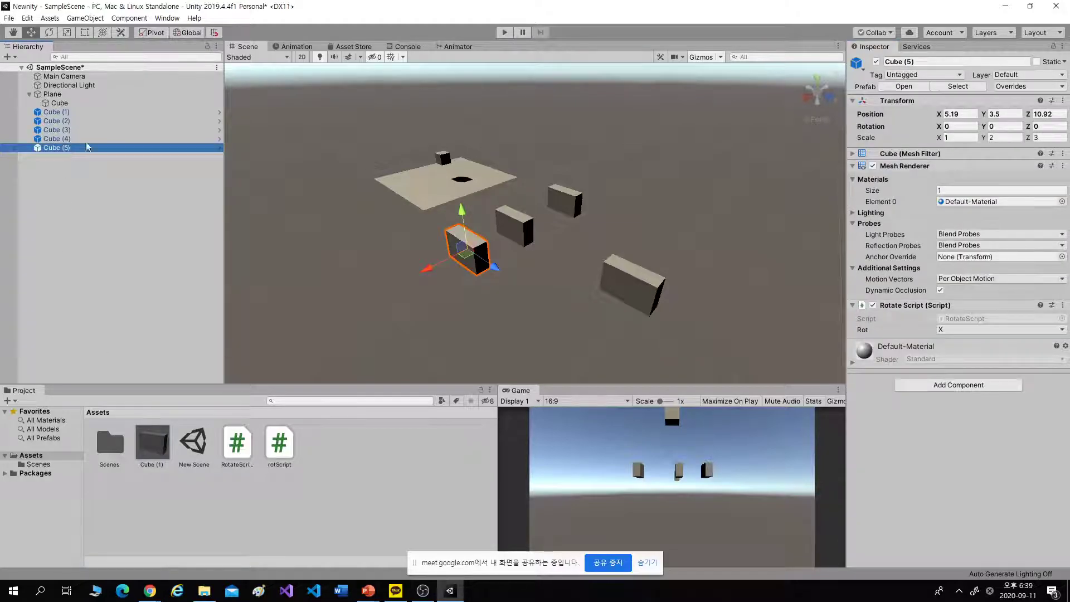
click(62, 131)
click(72, 121)
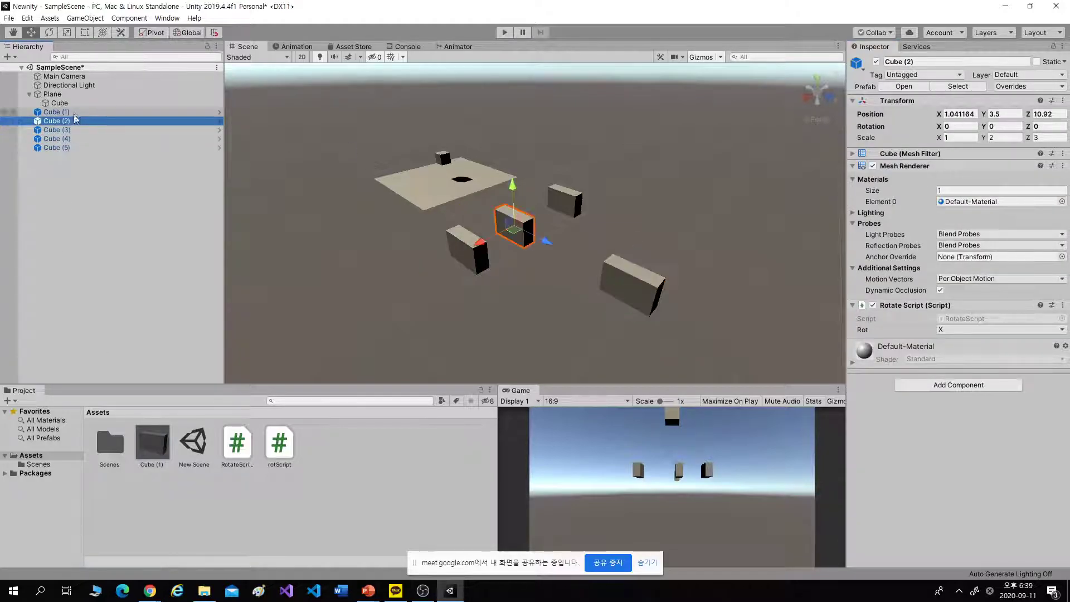
click(79, 105)
click(74, 112)
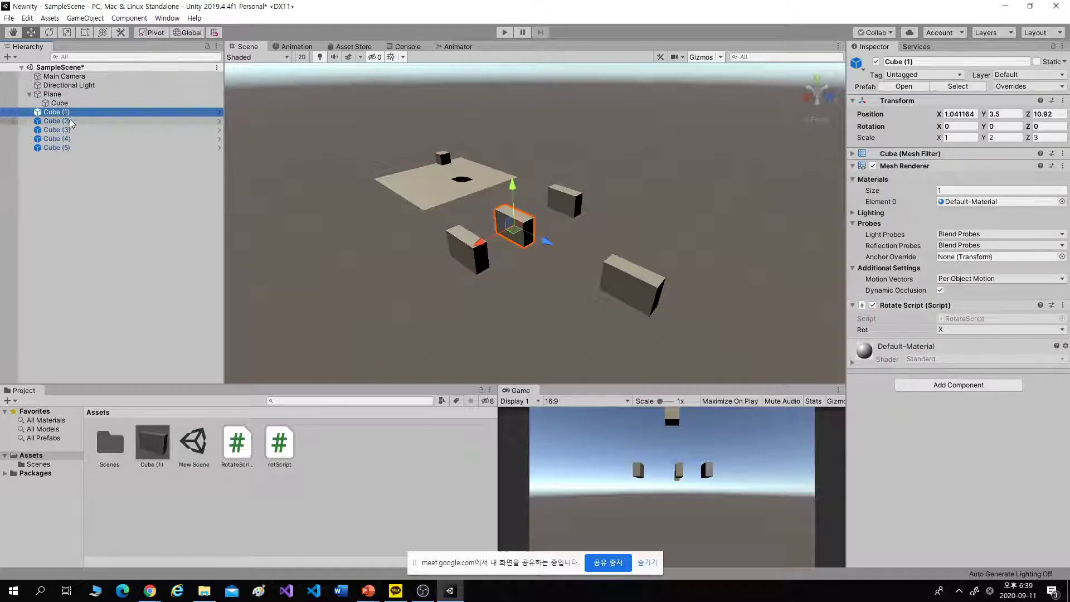
click(71, 120)
click(70, 129)
click(70, 137)
click(68, 155)
click(68, 149)
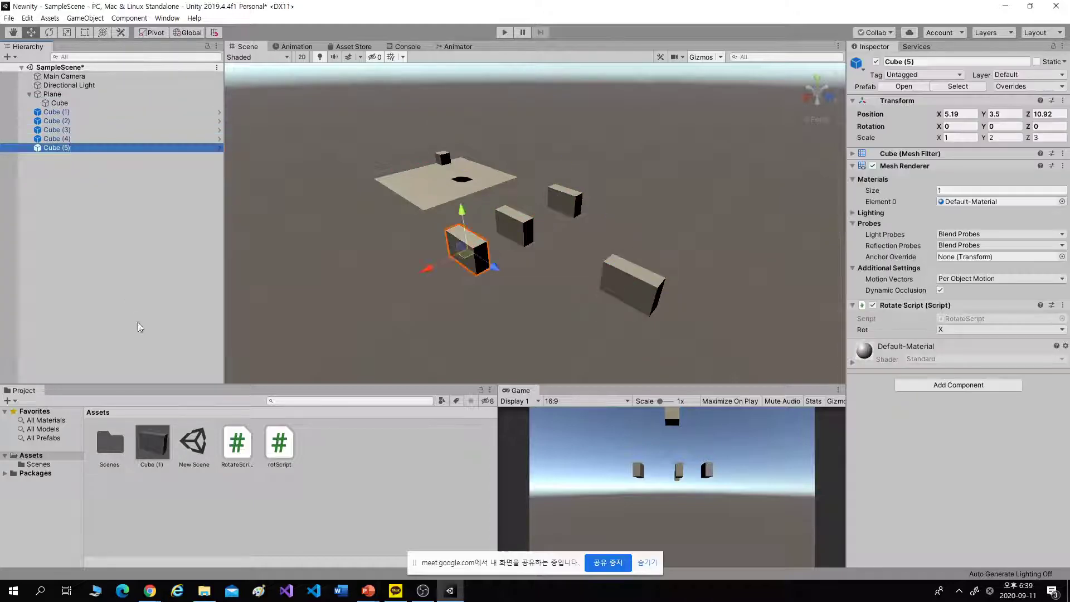
- Add the Rot Script component to the Cube (1) prefab asset
click(152, 443)
click(940, 466)
text(ri)
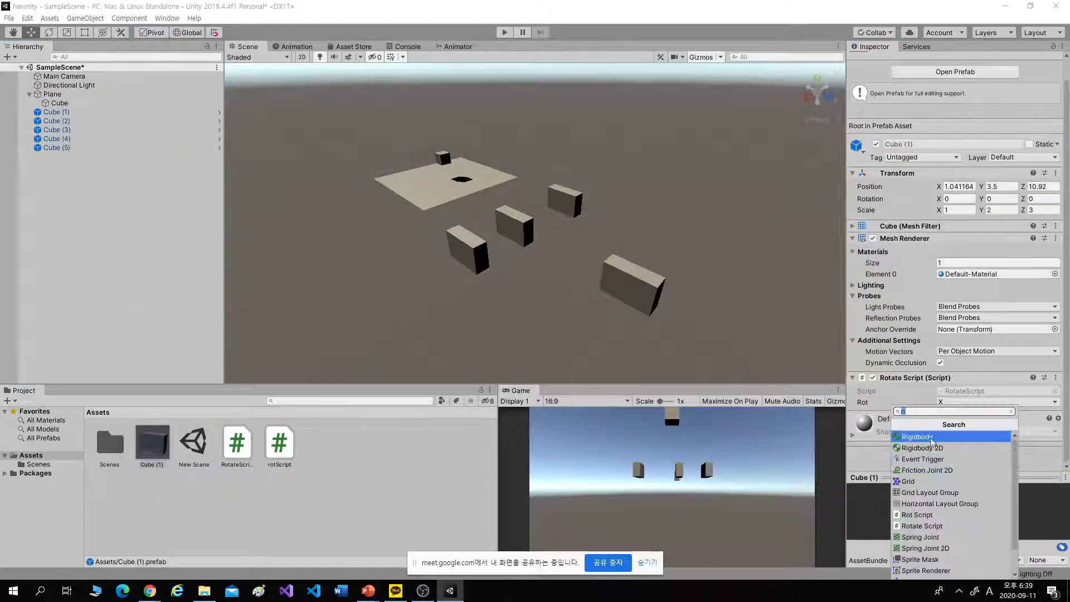
scroll(941, 473, down, 1)
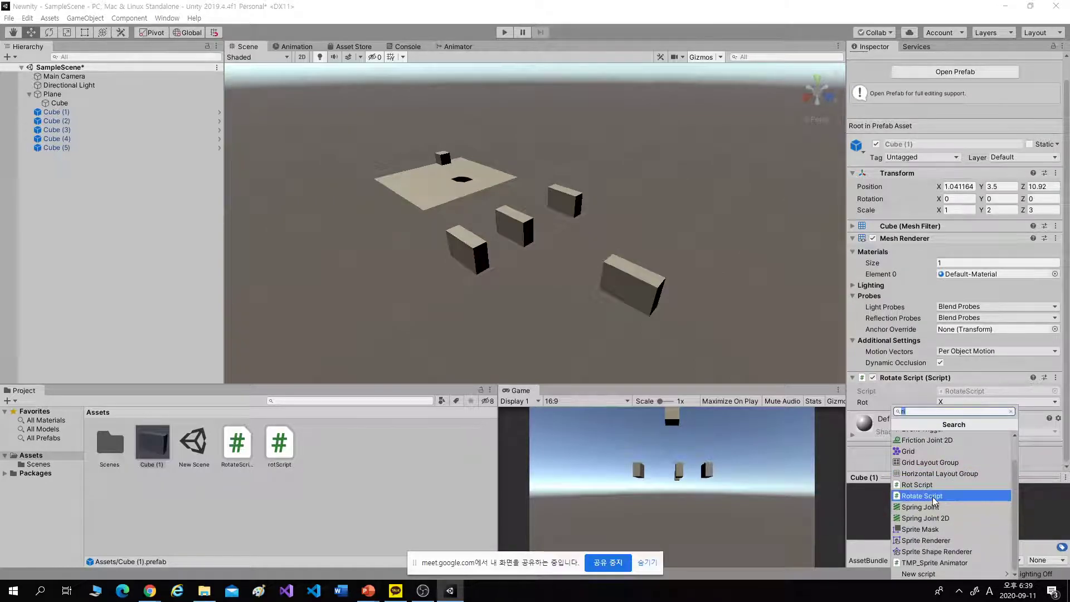
click(925, 484)
- Check the scene instances for the Rot Script, individually and all together, and compare them with the prefab asset
click(74, 147)
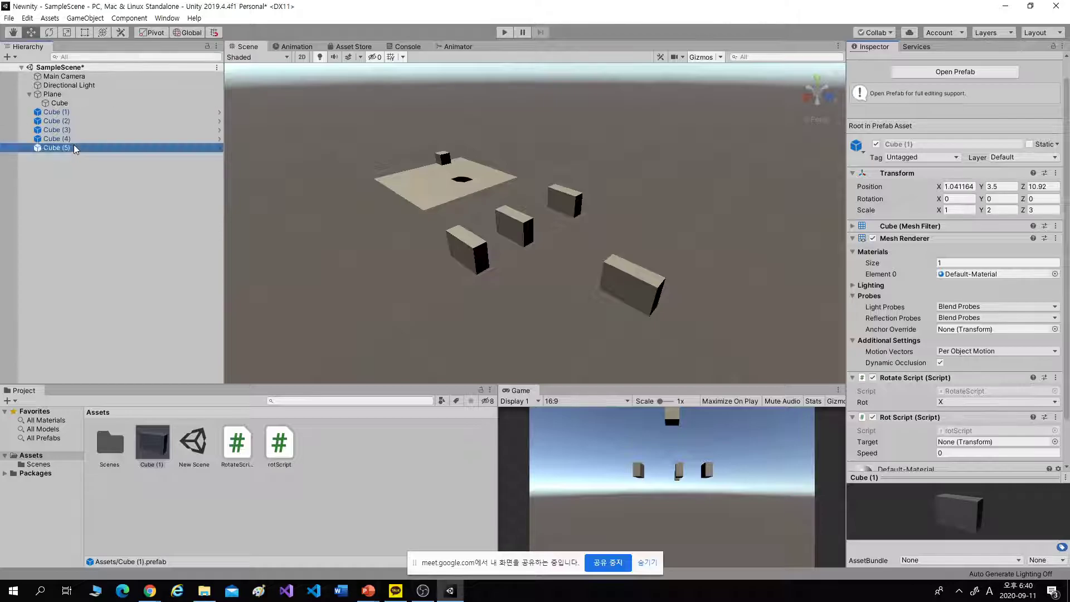
click(79, 138)
click(76, 121)
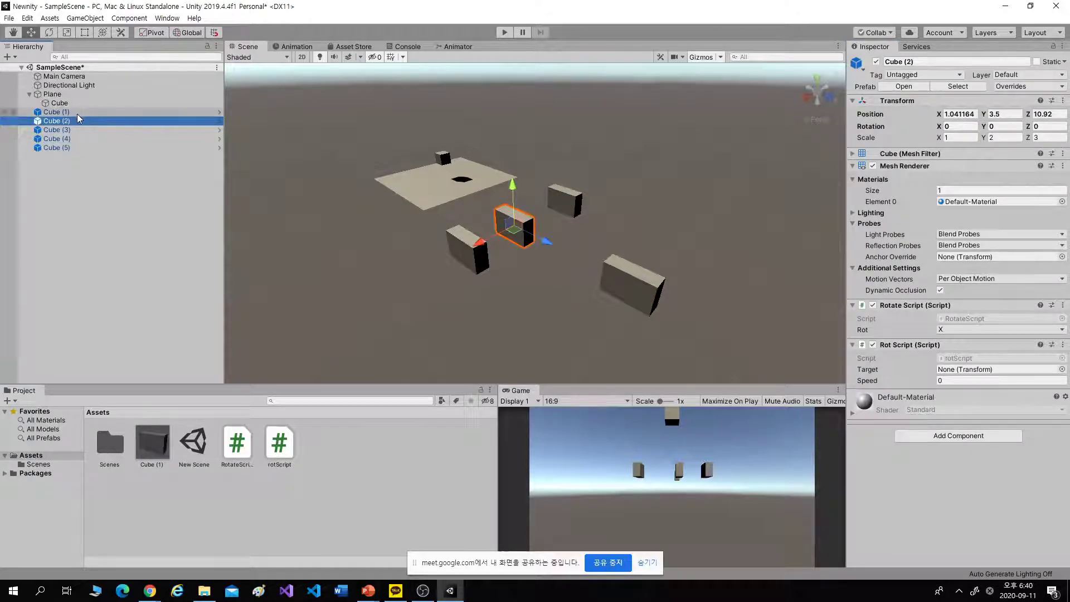
click(80, 138)
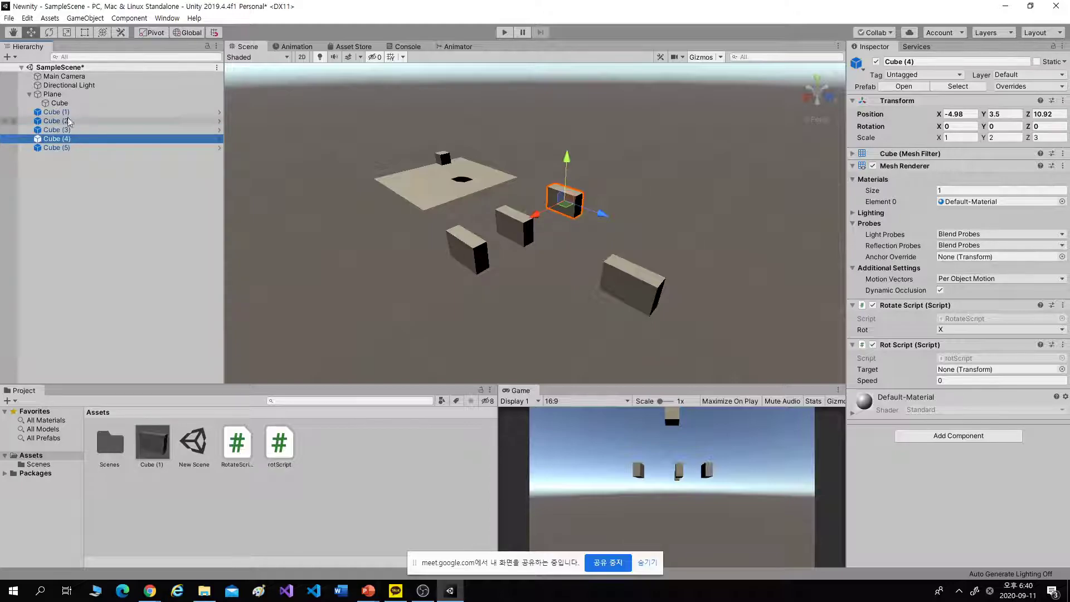
click(154, 443)
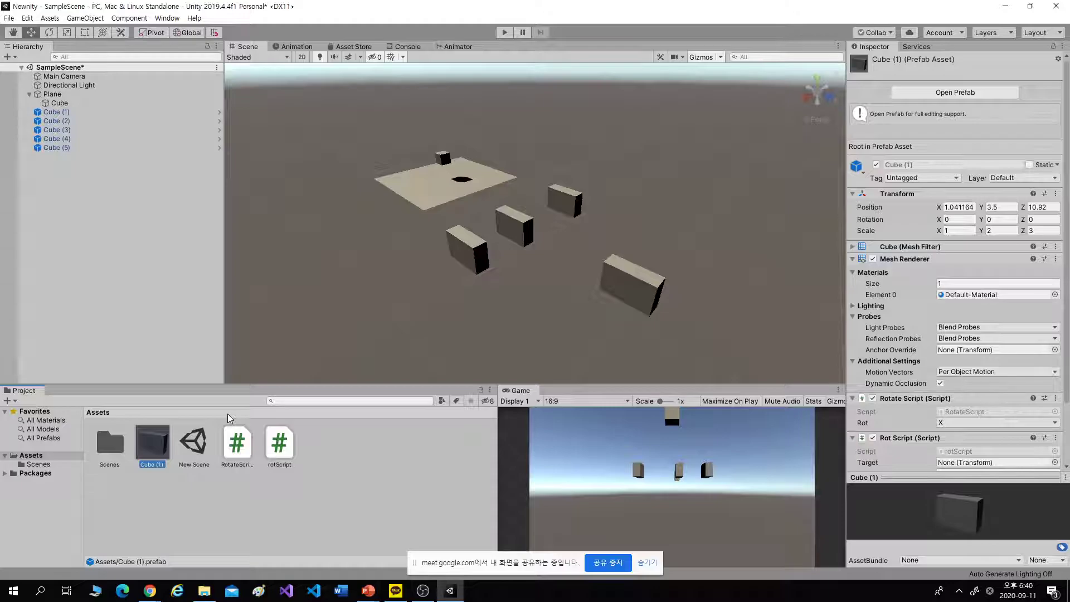
click(65, 112)
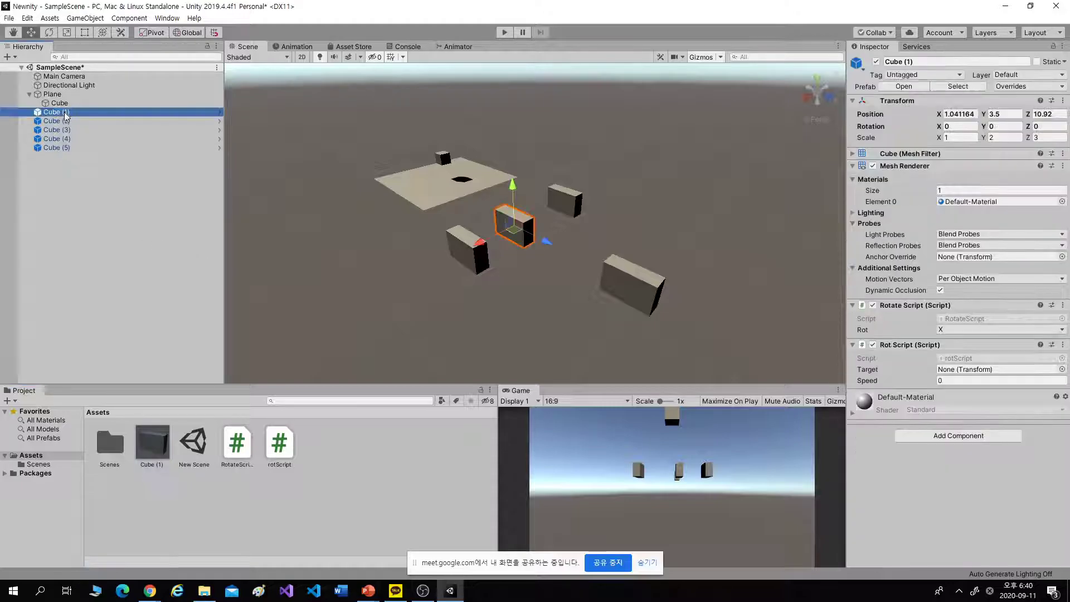
shift+click(82, 149)
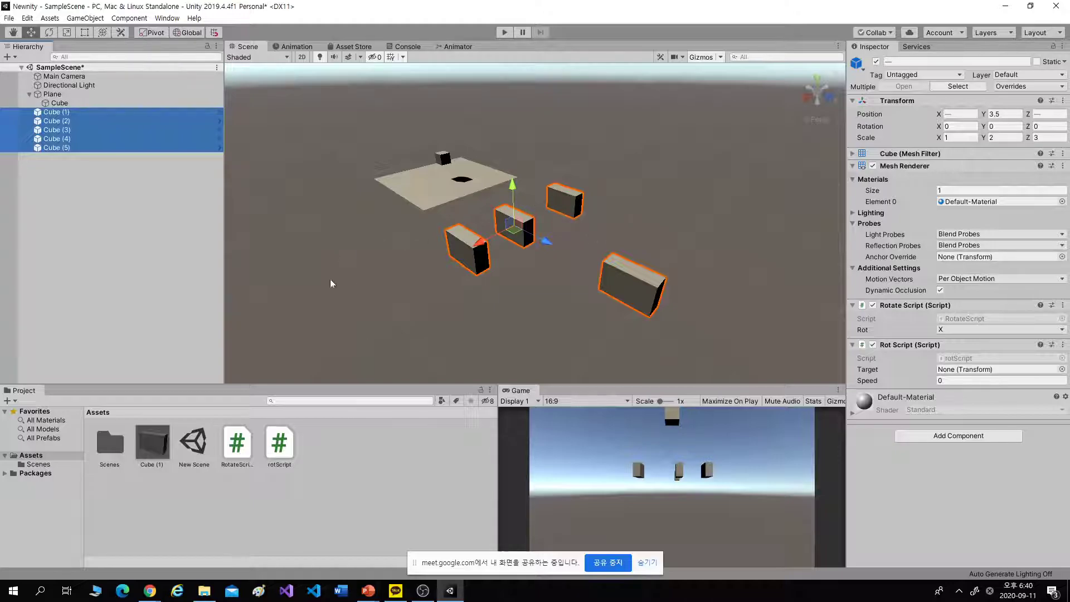
click(111, 352)
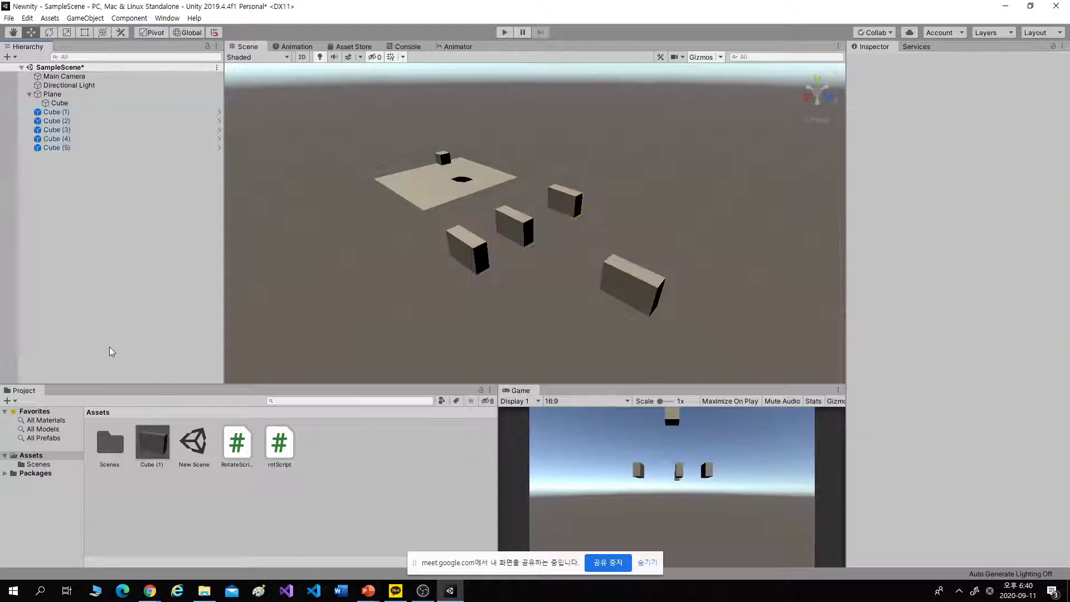
- Move the Cube (2) instance along Z to about 15 and compare its position with the prefab asset's
click(643, 281)
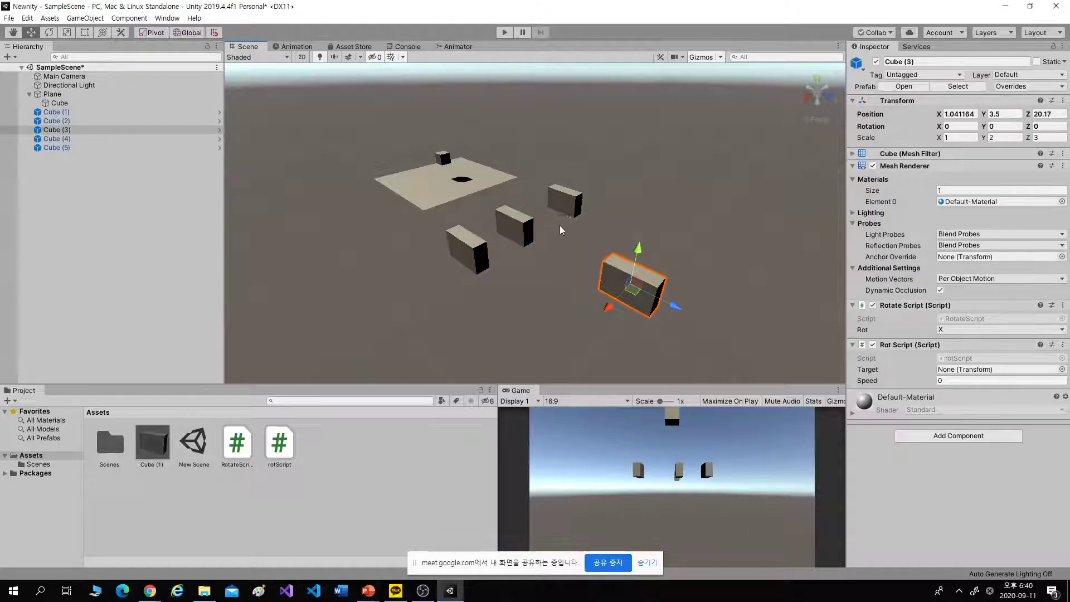
click(508, 225)
drag(554, 239, 577, 279)
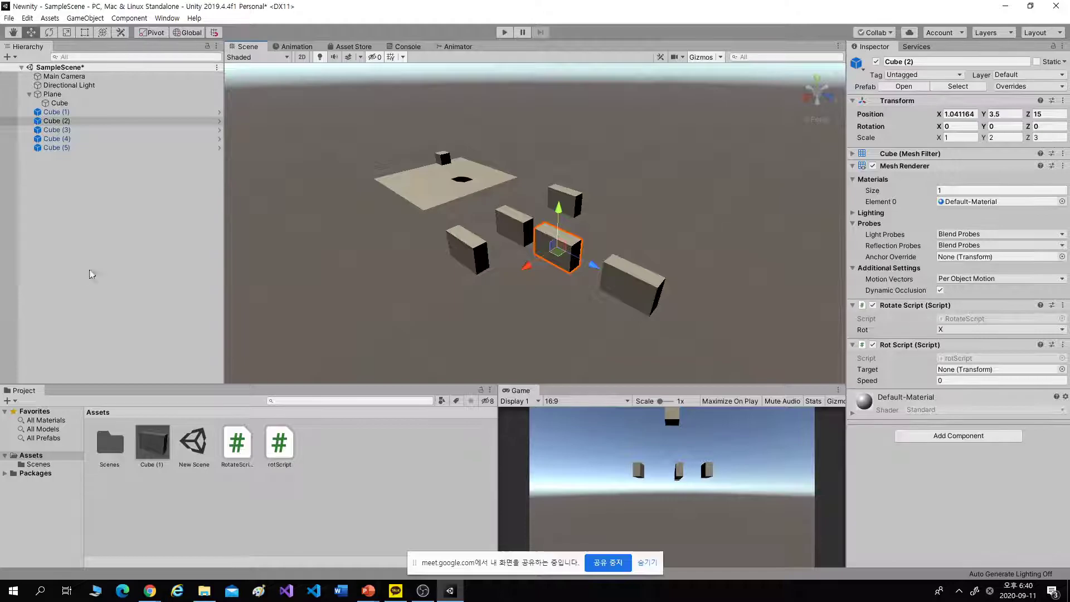
click(165, 445)
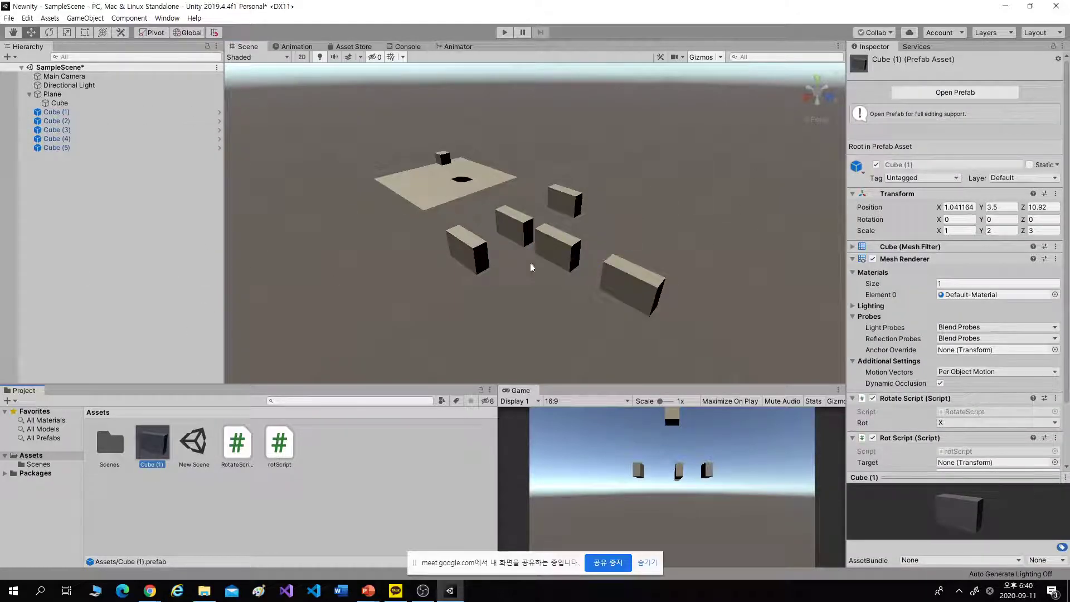
- Move the Cube (2) instance along Z past Cube (1) toward the plane, then deselect it
click(544, 253)
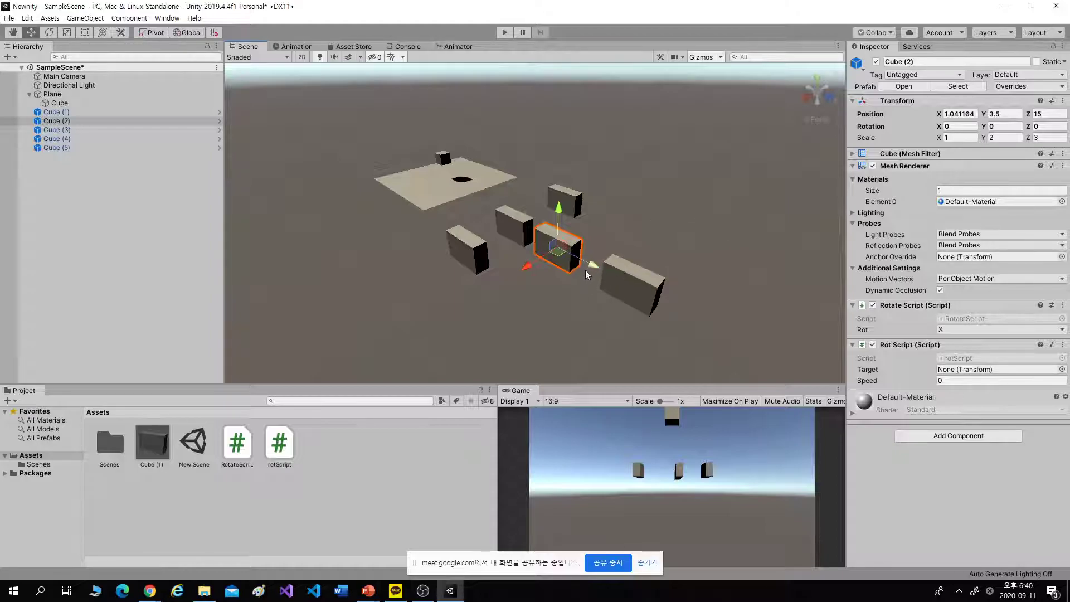
drag(585, 270, 505, 228)
click(671, 282)
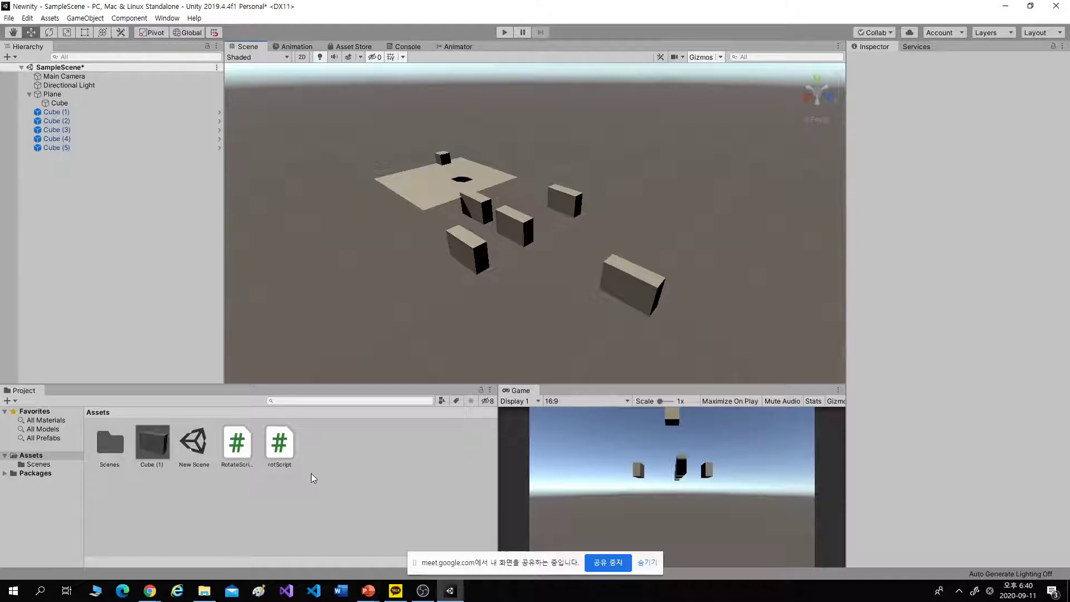
click(423, 590)
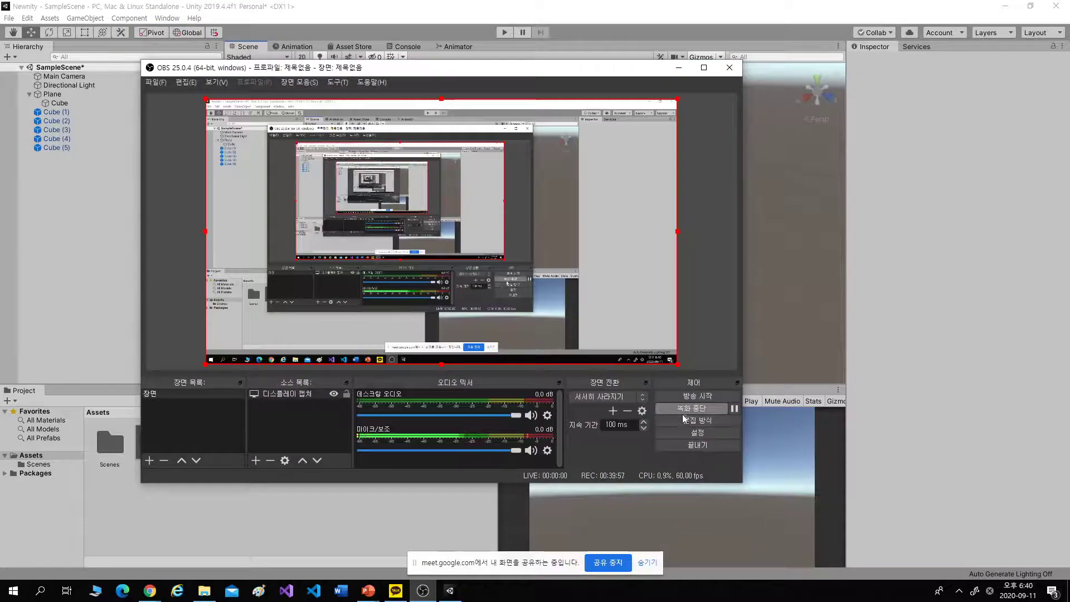